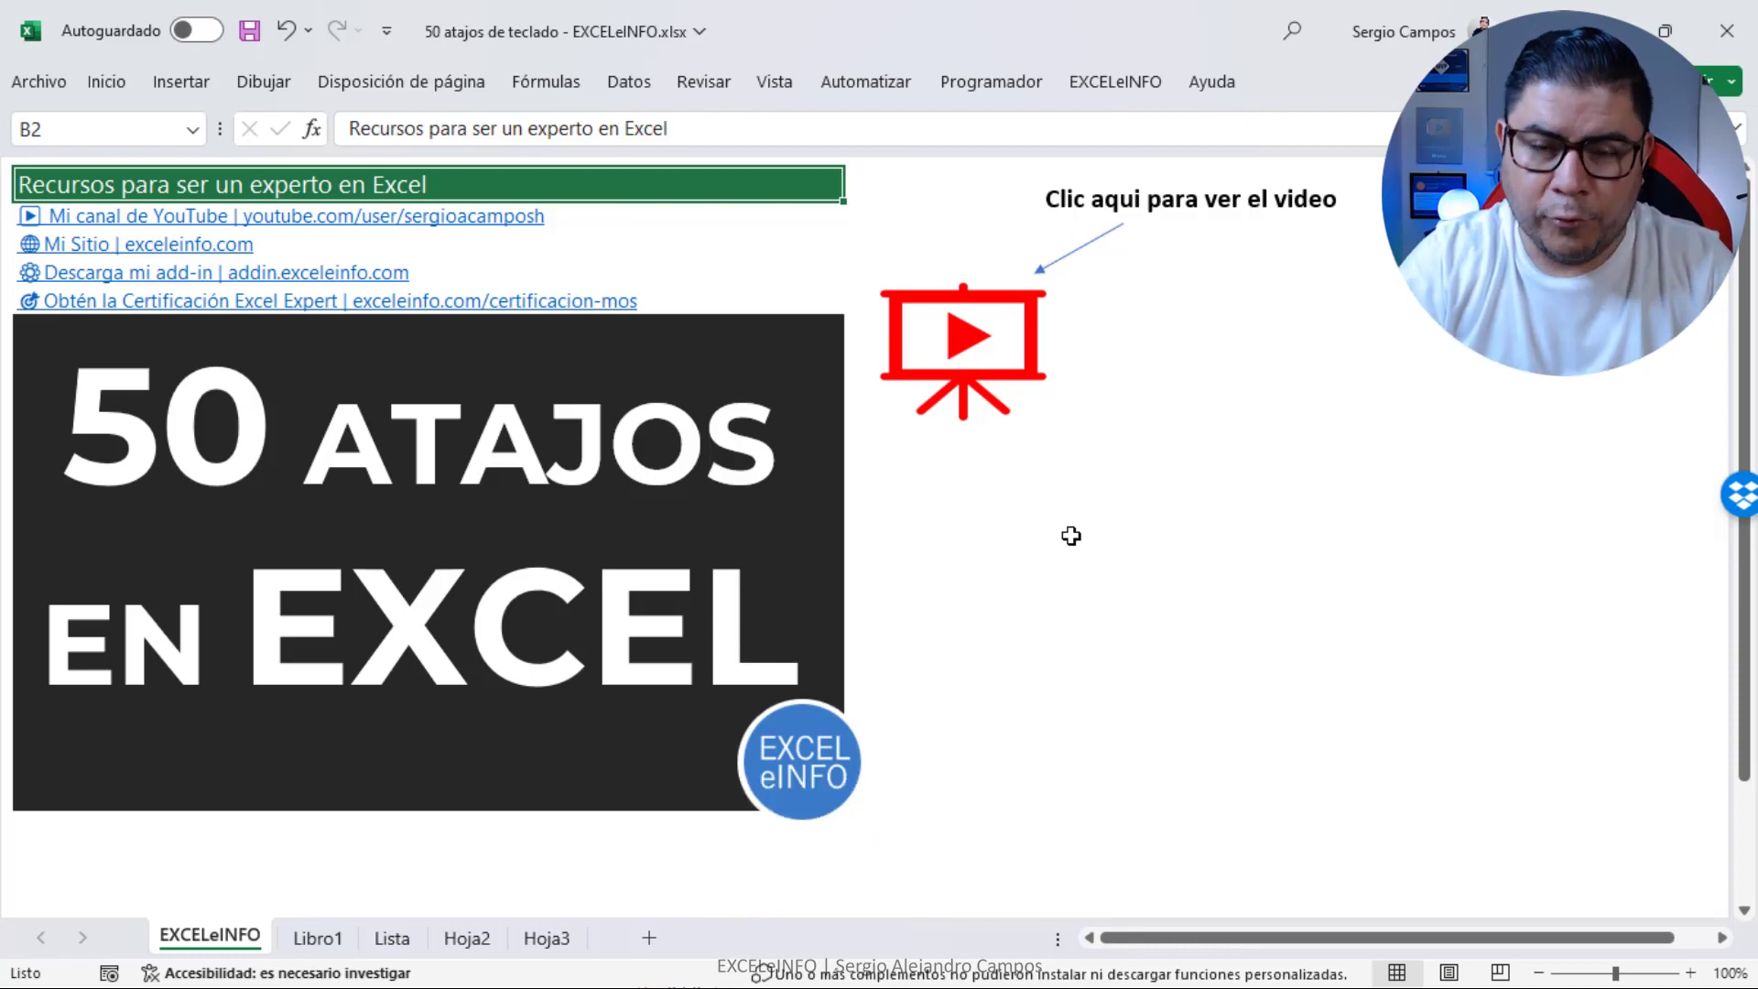
Switch from the EXCELeINFO sheet to the Libro1 book list with Ctrl+PageDown
{"action": "key", "text": "ctrl+Page_Down"}
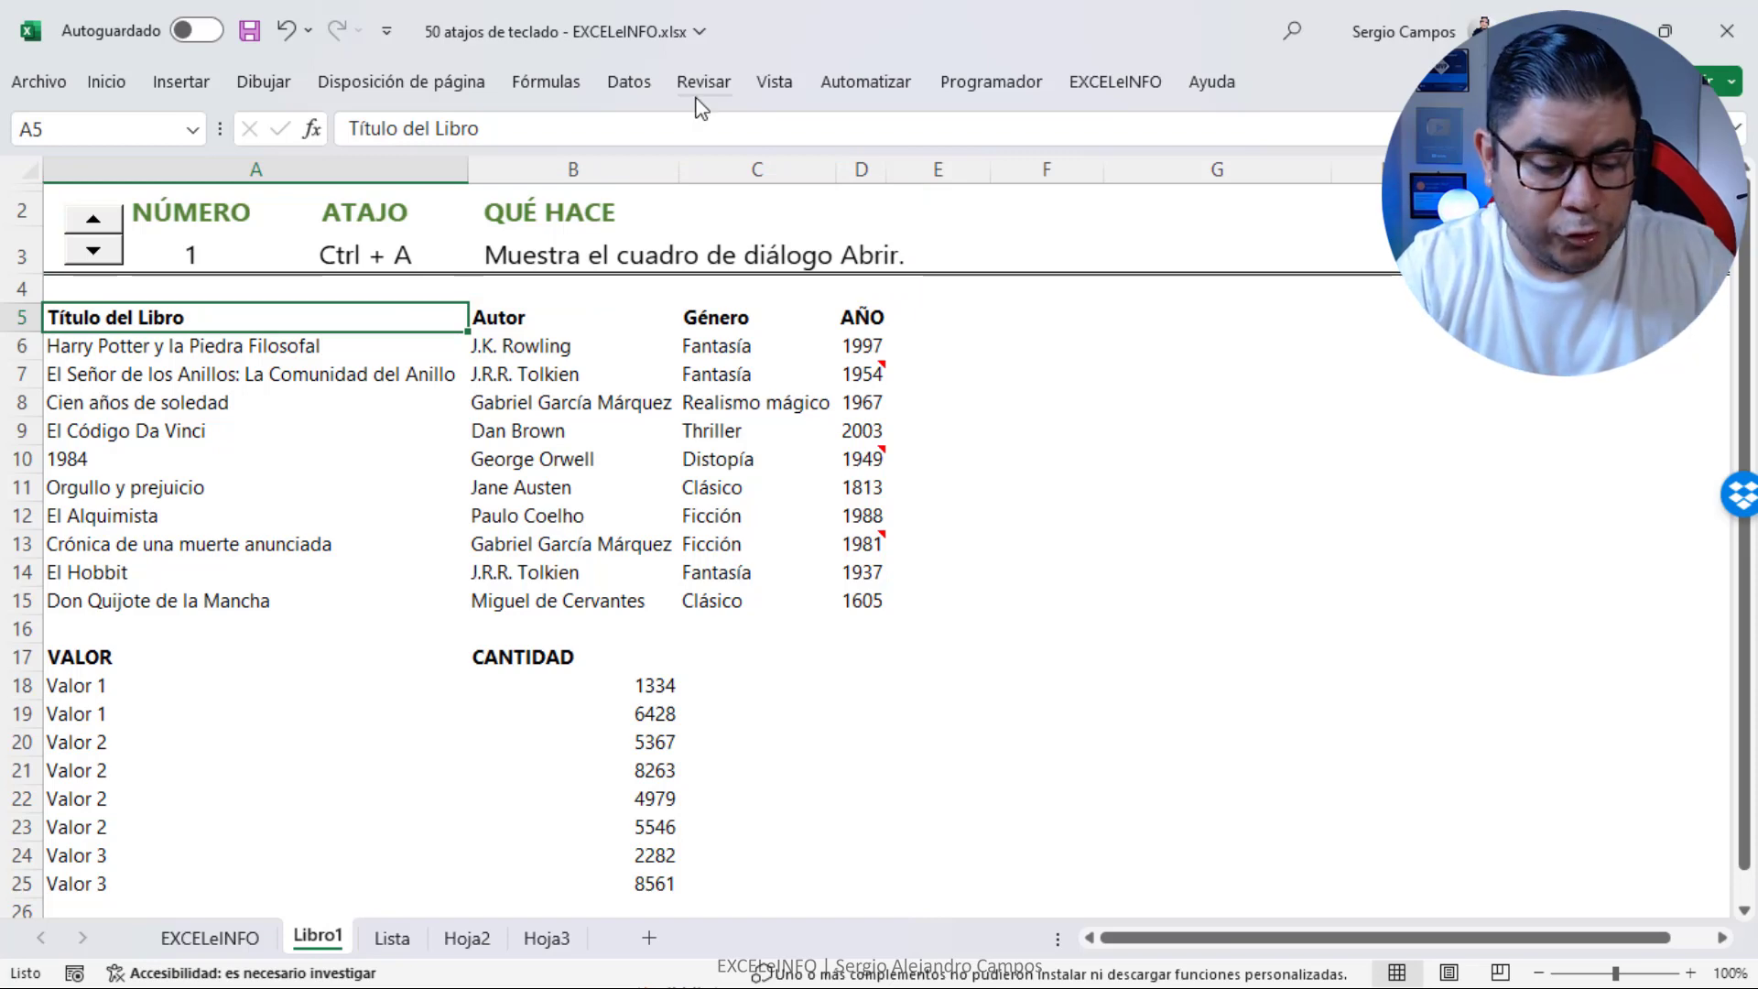
{"action": "key", "text": "ctrl+a"}
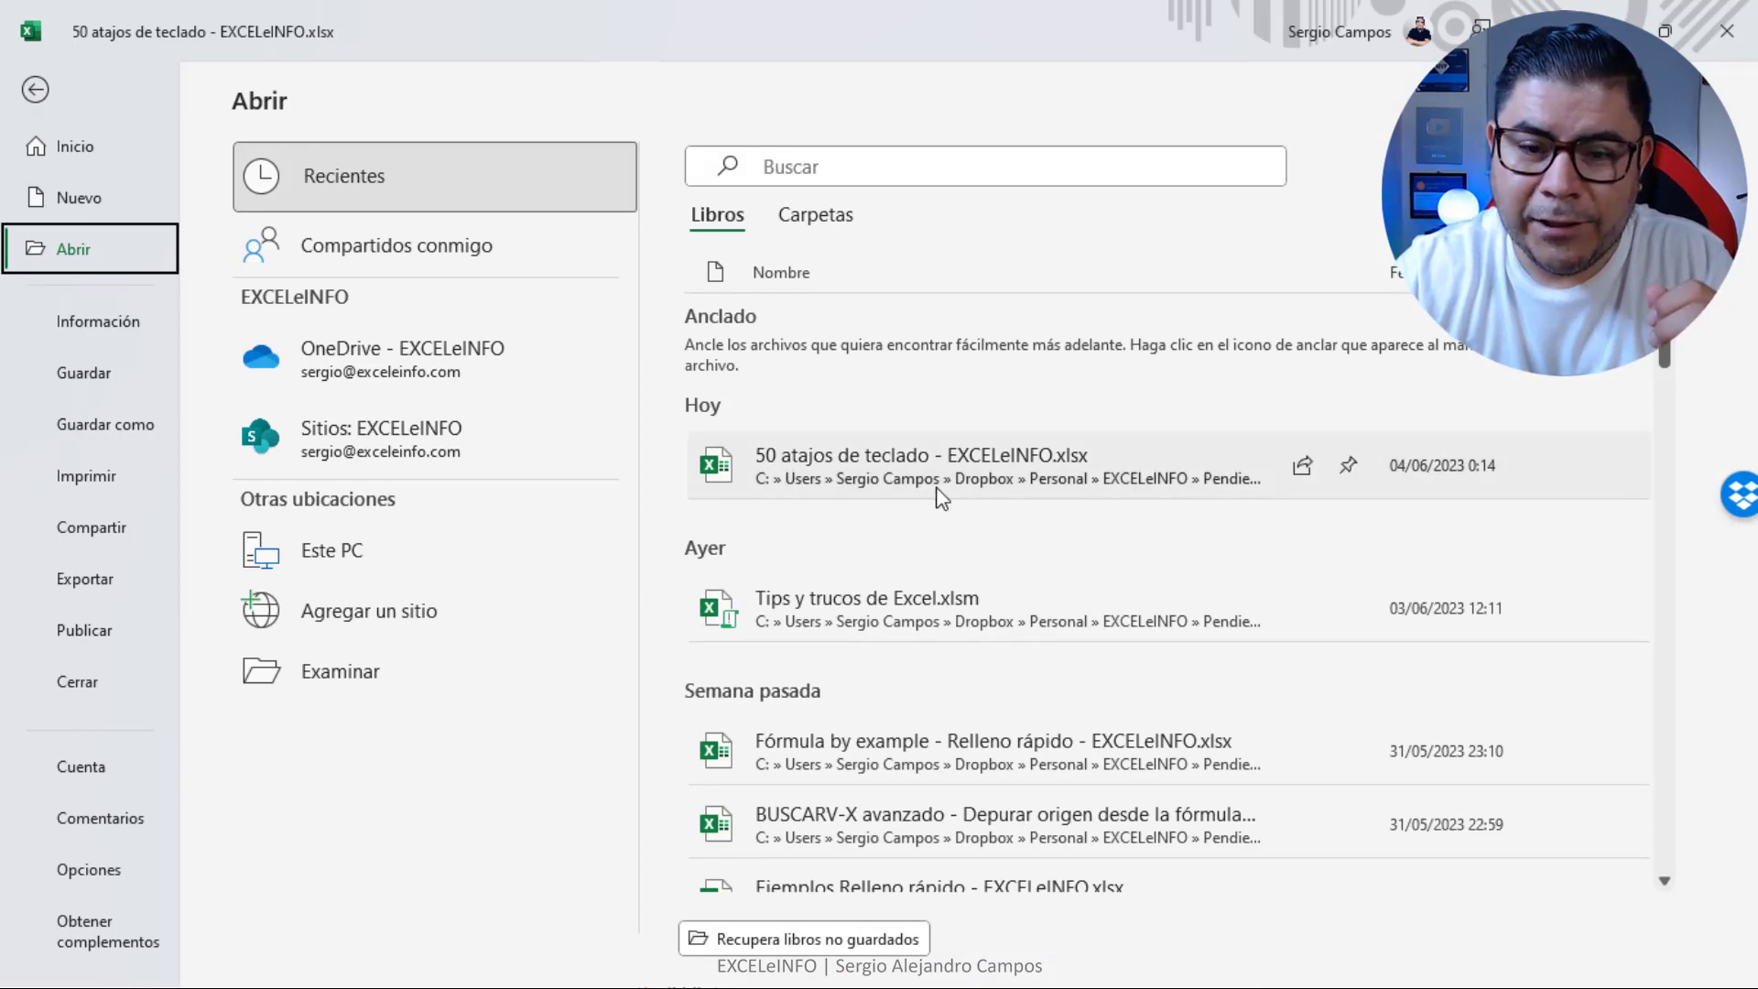
{"action": "scroll", "coordinate": [936, 489], "scroll_direction": "down", "scroll_amount": 2}
{"action": "scroll", "coordinate": [936, 487], "scroll_direction": "up", "scroll_amount": 2}
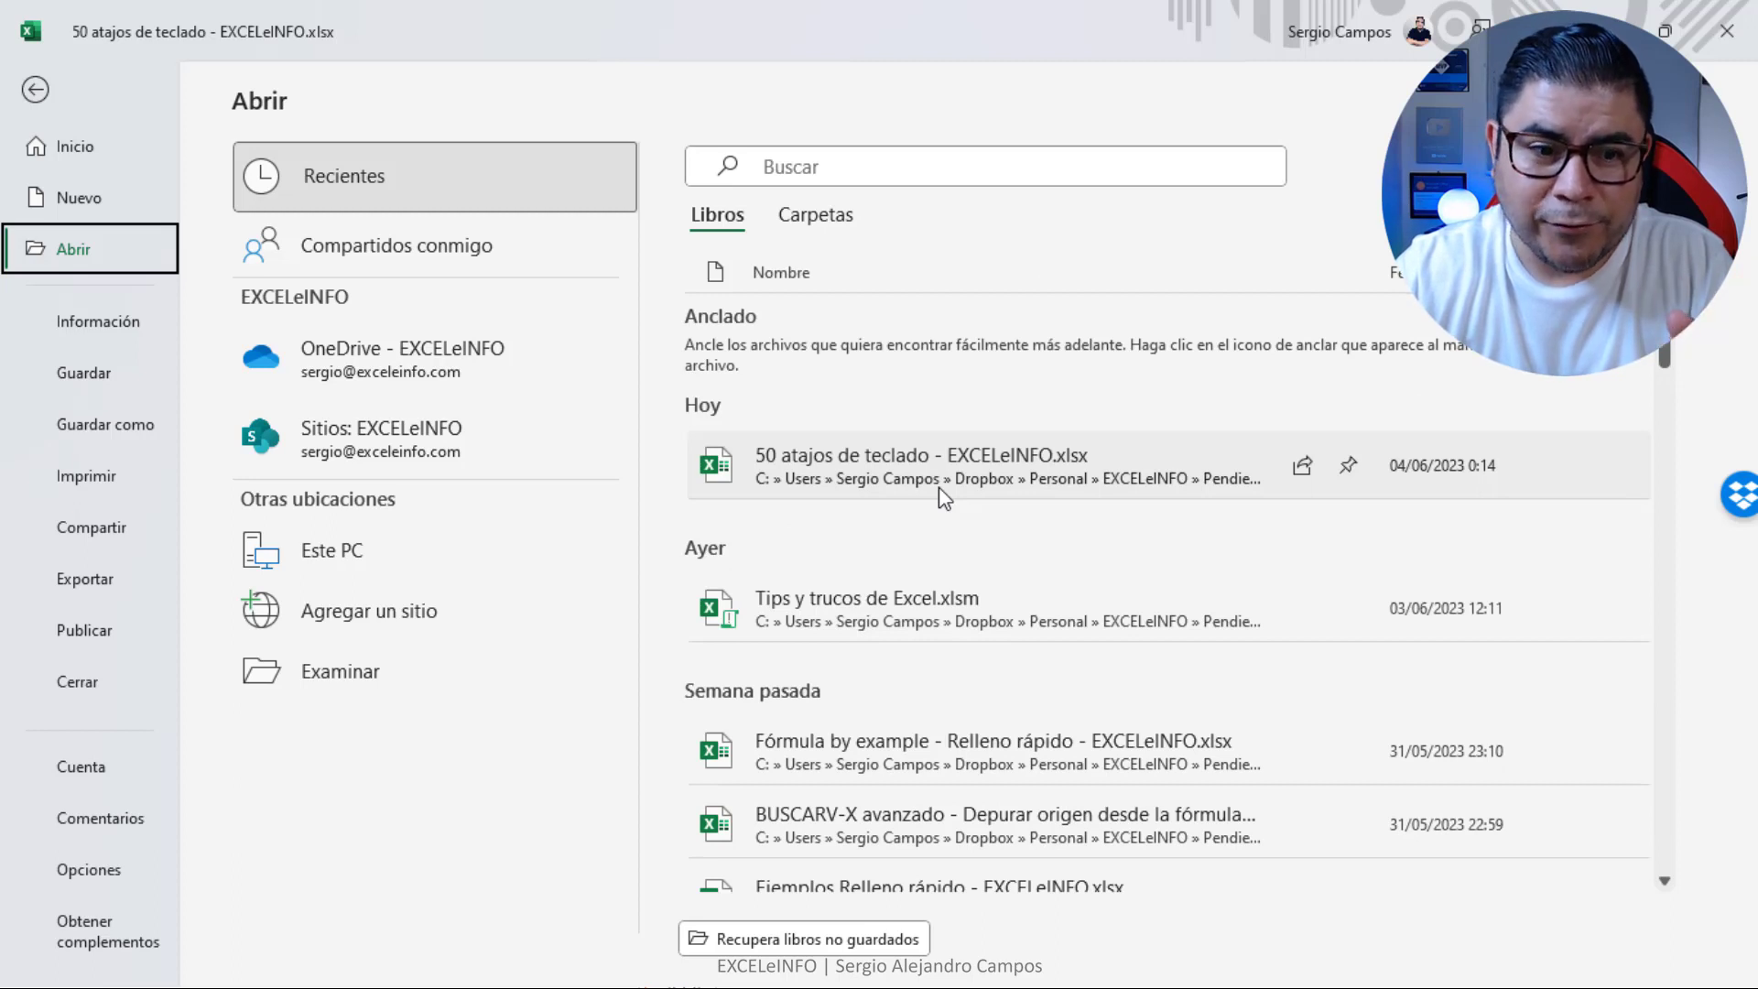
{"action": "left_click", "coordinate": [400, 678]}
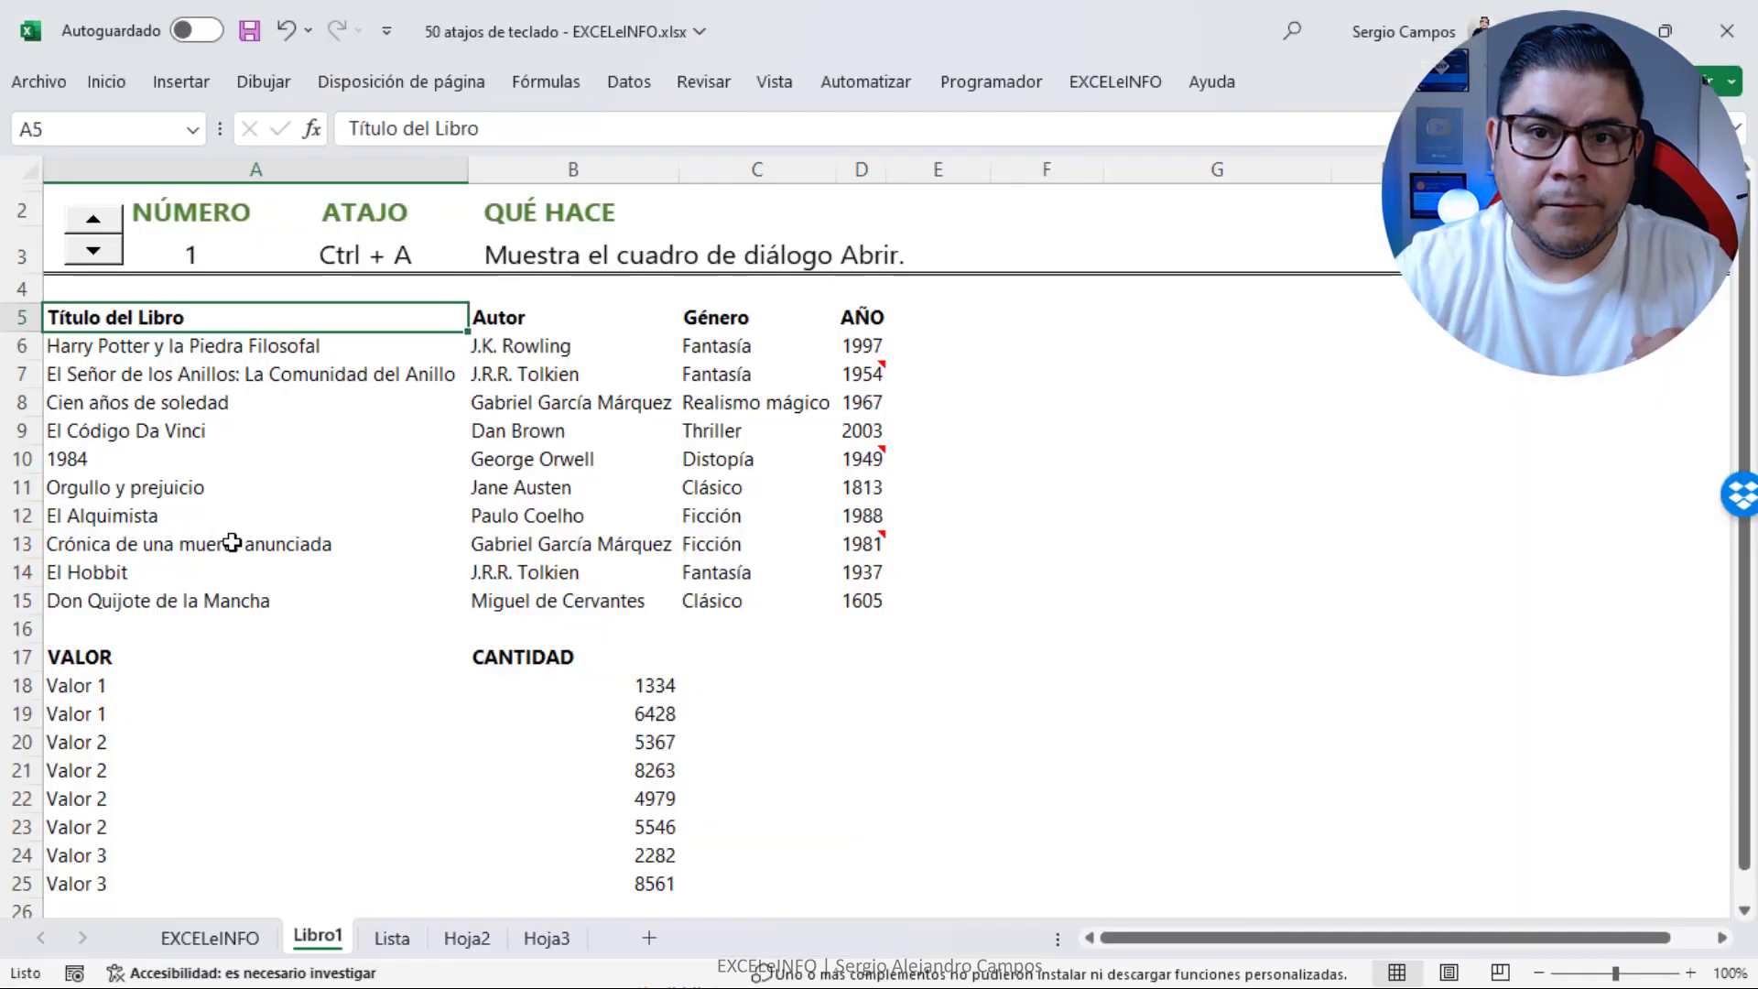
Show shortcut 2 and open Buscar y reemplazar with Ctrl+B, keeping the search scope on the sheet
{"action": "left_click", "coordinate": [105, 220]}
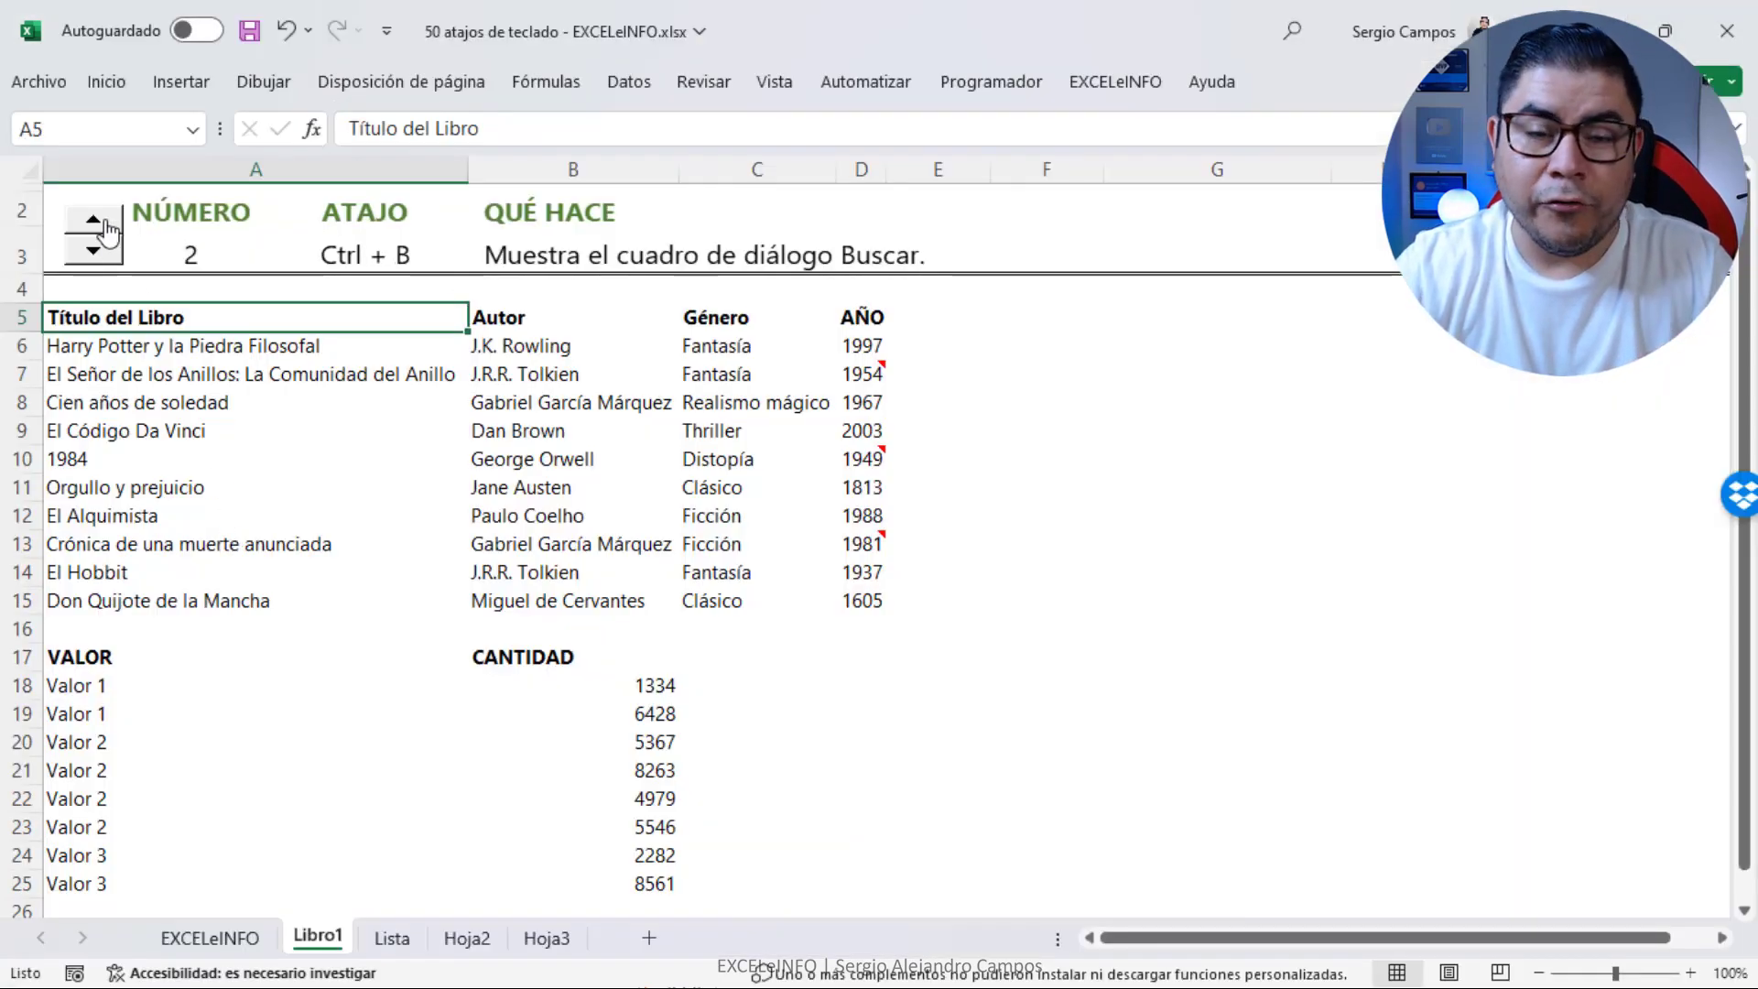
{"action": "key", "text": "ctrl+b"}
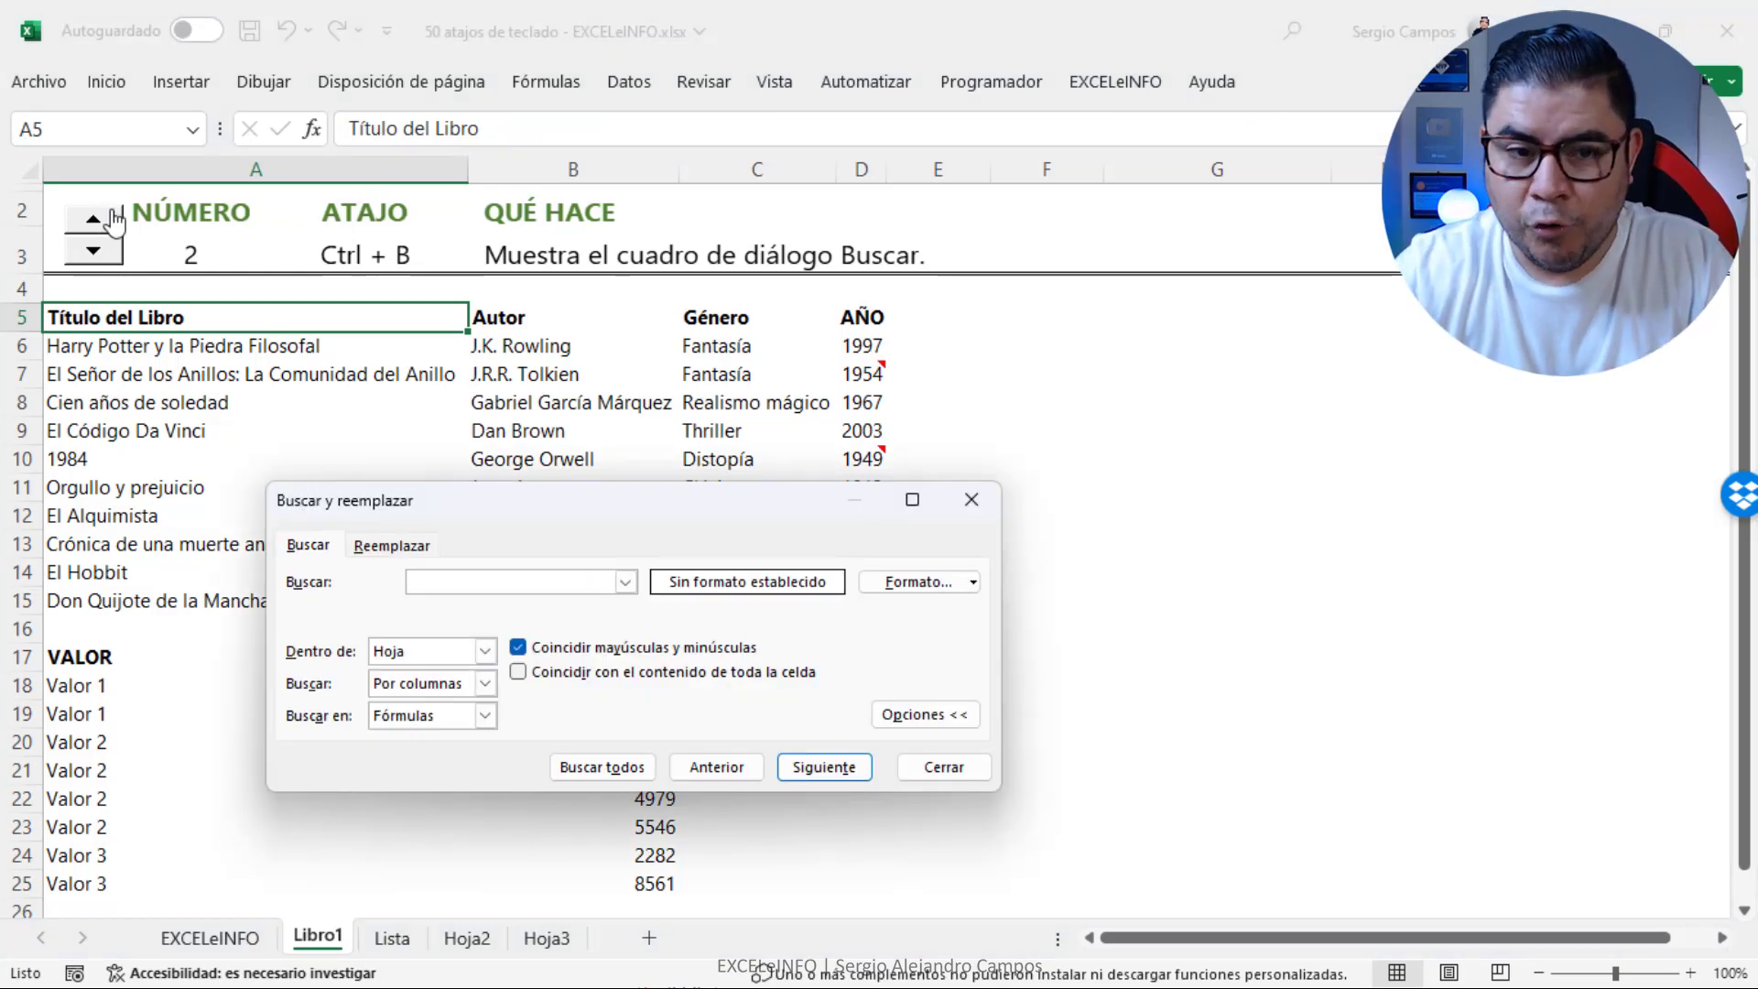
{"action": "left_click", "coordinate": [484, 651]}
{"action": "left_click", "coordinate": [484, 650]}
{"action": "left_click", "coordinate": [484, 651]}
{"action": "left_click", "coordinate": [484, 654]}
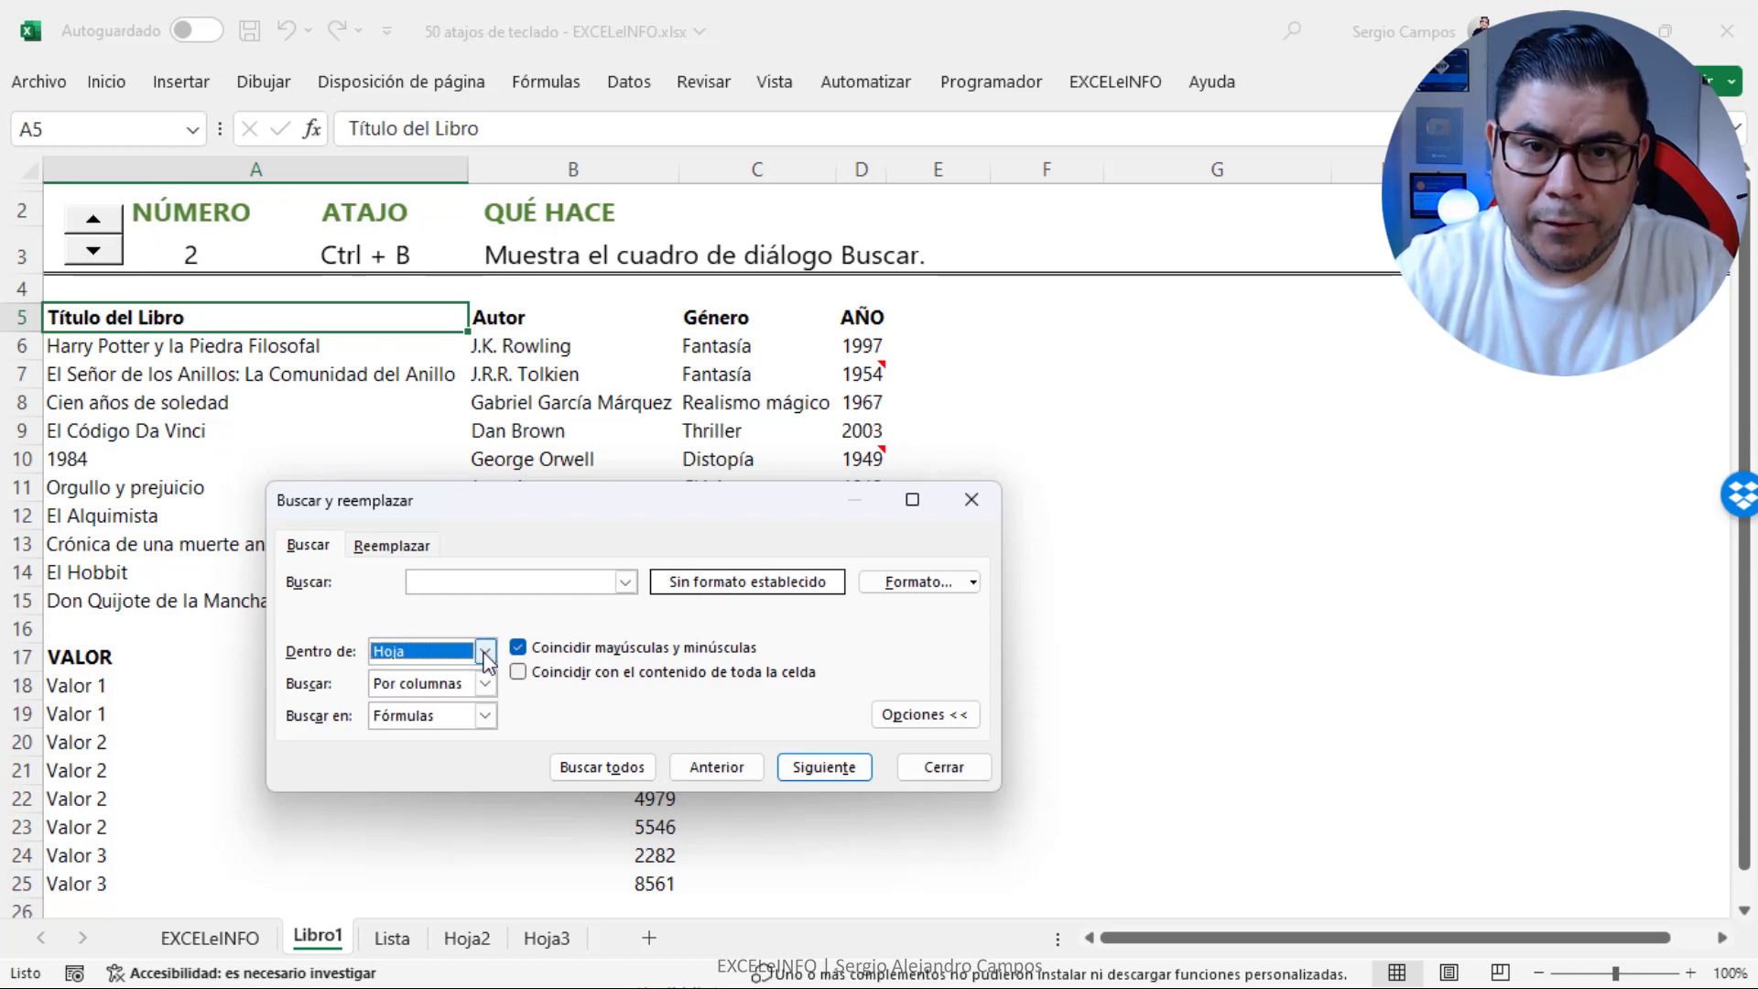
Clear the leftover plus sign from the Reemplazar field, close the dialog, and show shortcut 3
{"action": "left_click", "coordinate": [393, 545]}
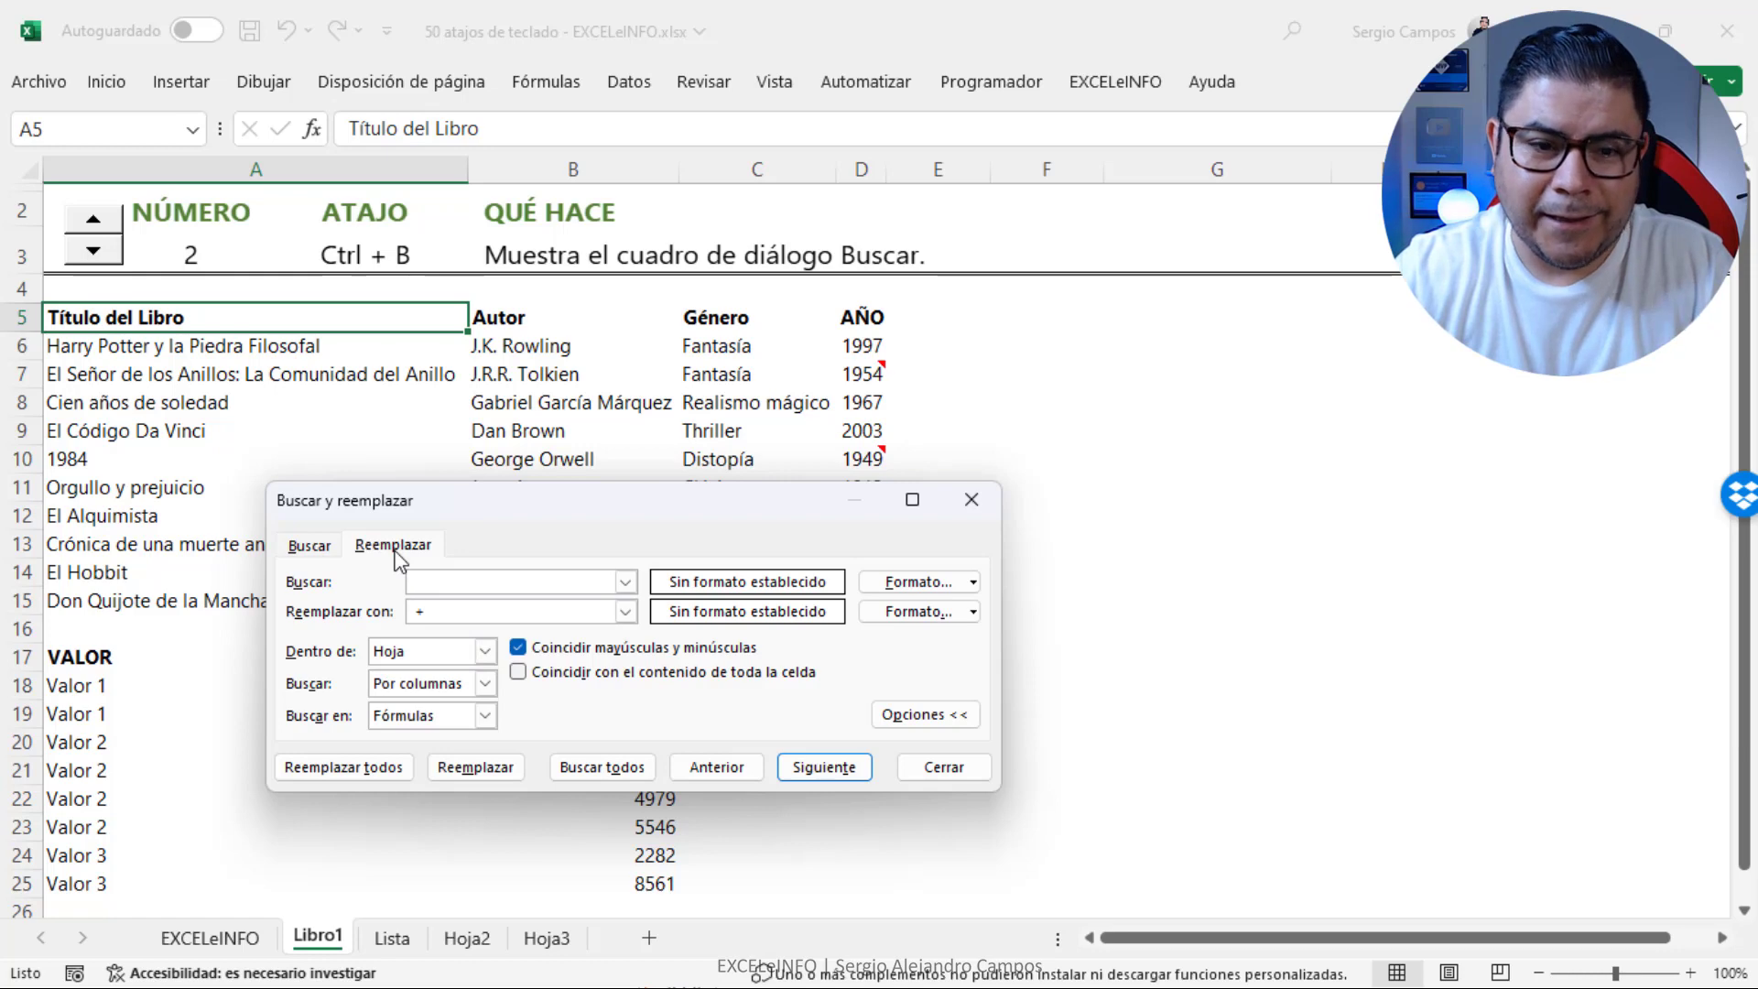
{"action": "left_click_drag", "start_coordinate": [448, 610], "coordinate": [398, 610]}
{"action": "key", "text": "Delete"}
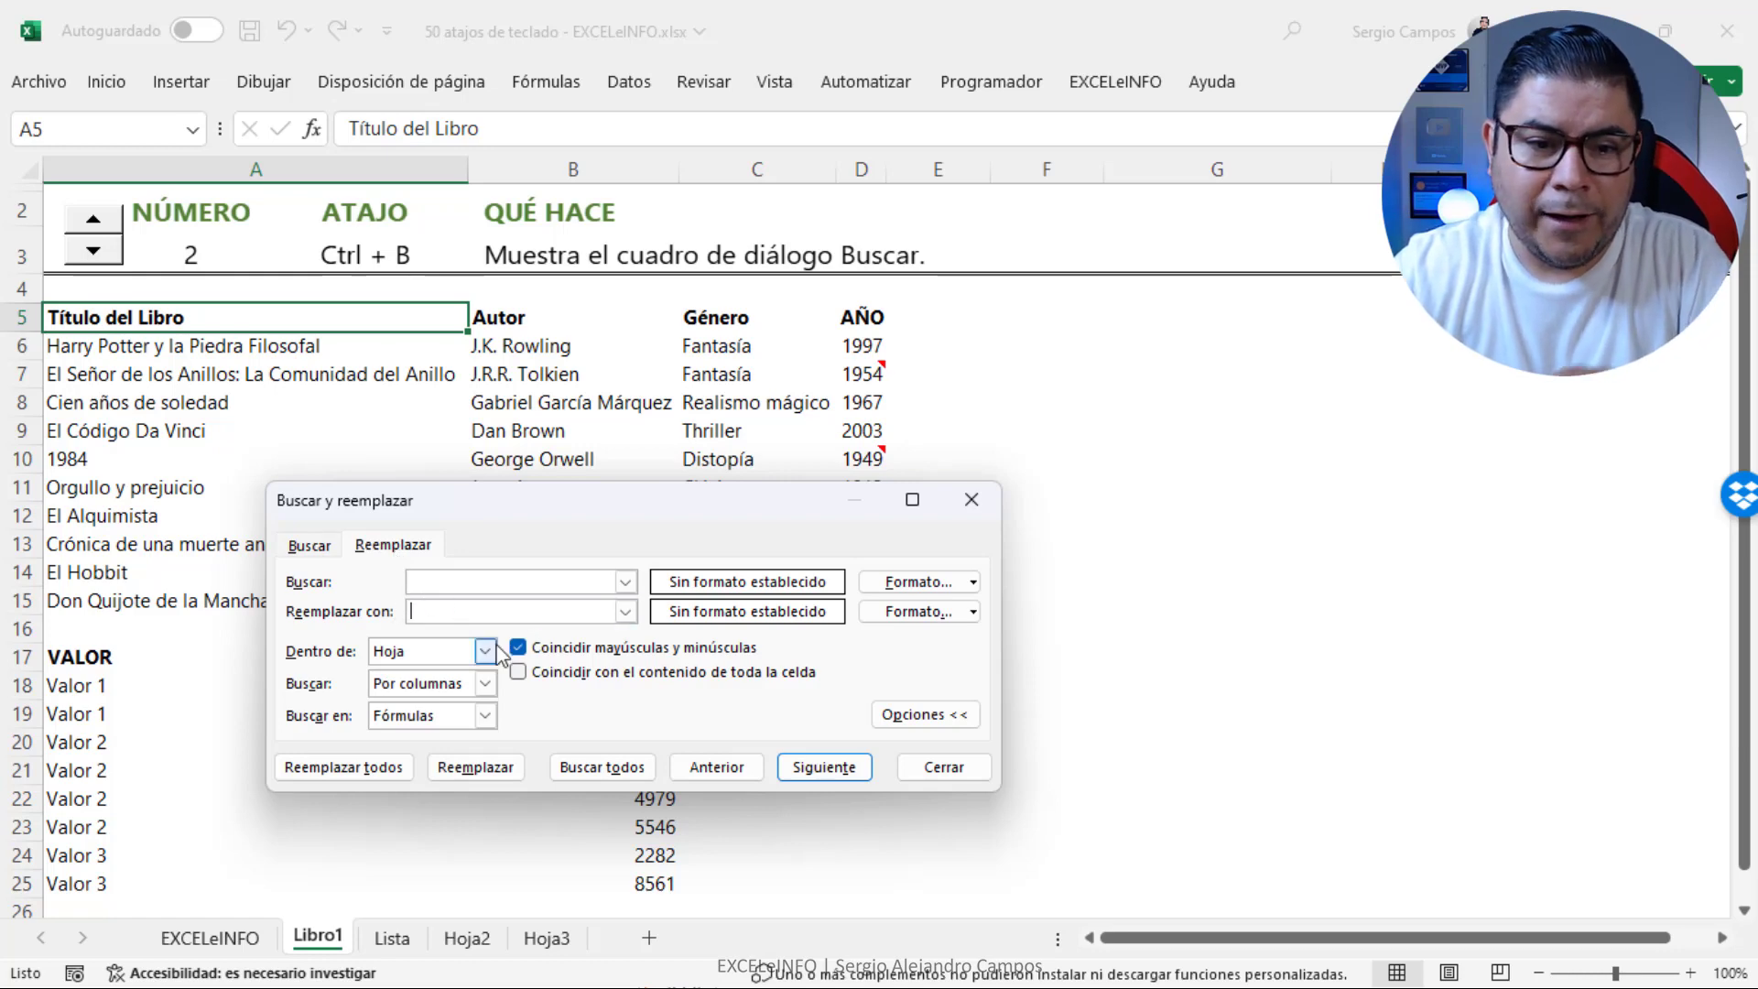
{"action": "left_click", "coordinate": [486, 651]}
{"action": "left_click", "coordinate": [485, 651]}
{"action": "key", "text": "Escape"}
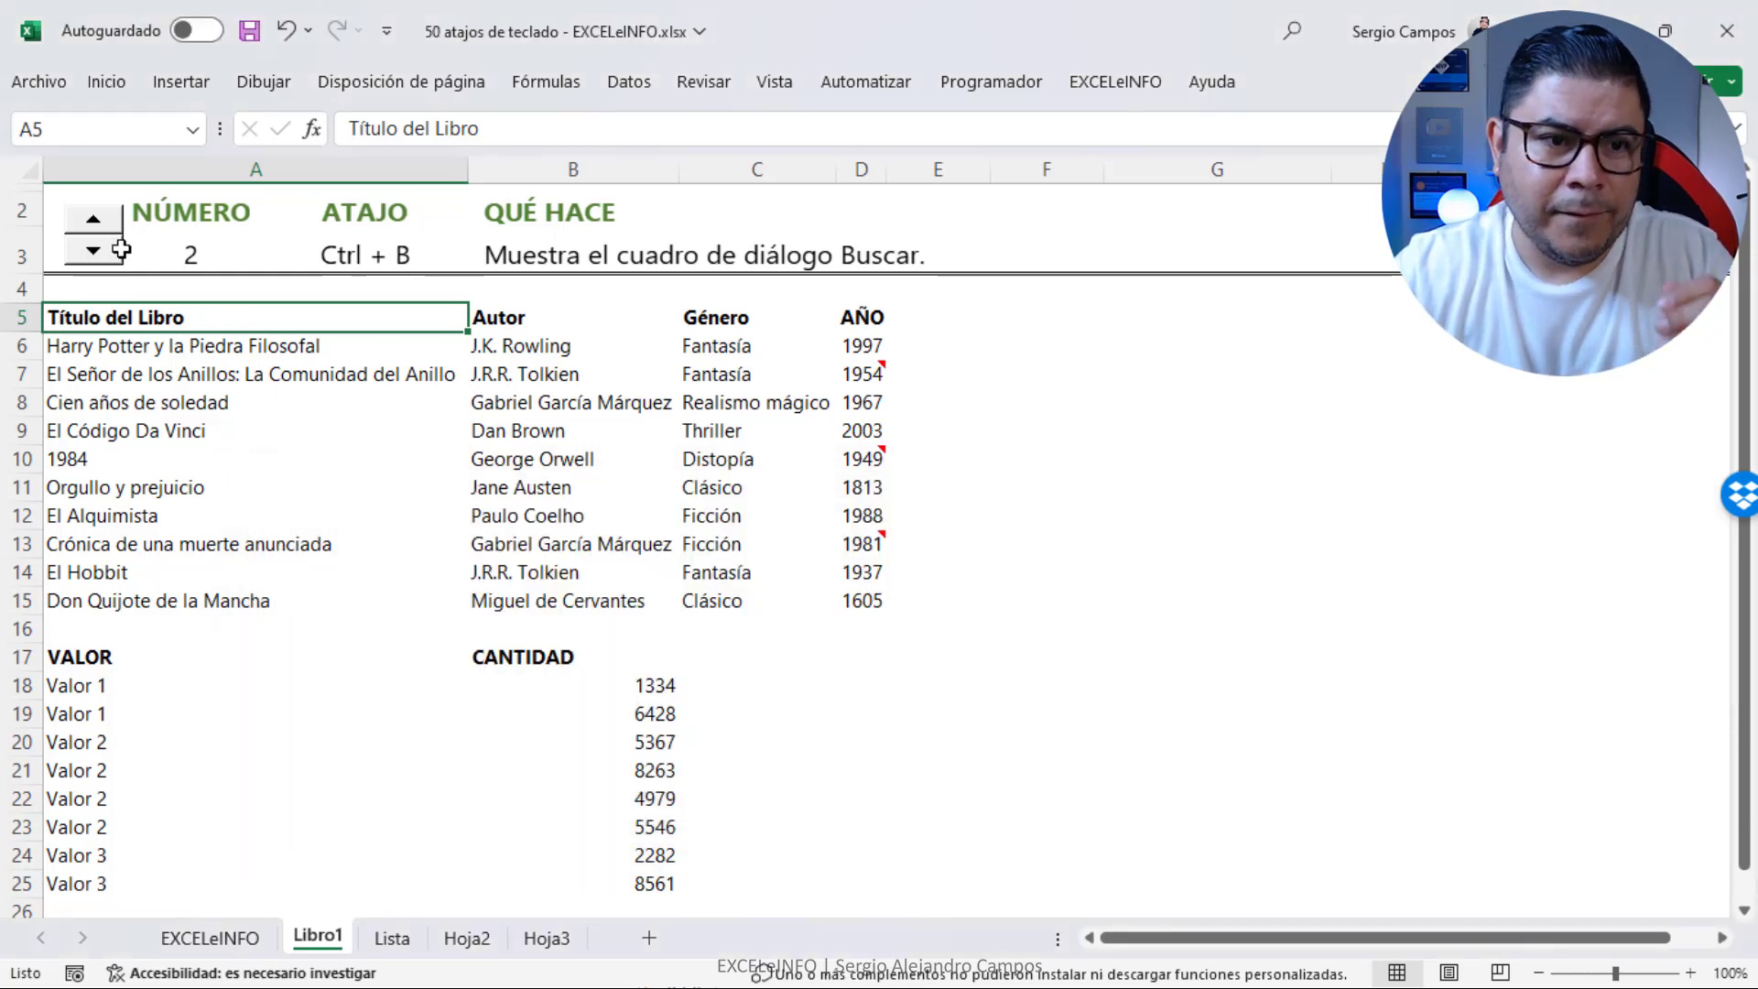
{"action": "left_click", "coordinate": [91, 222]}
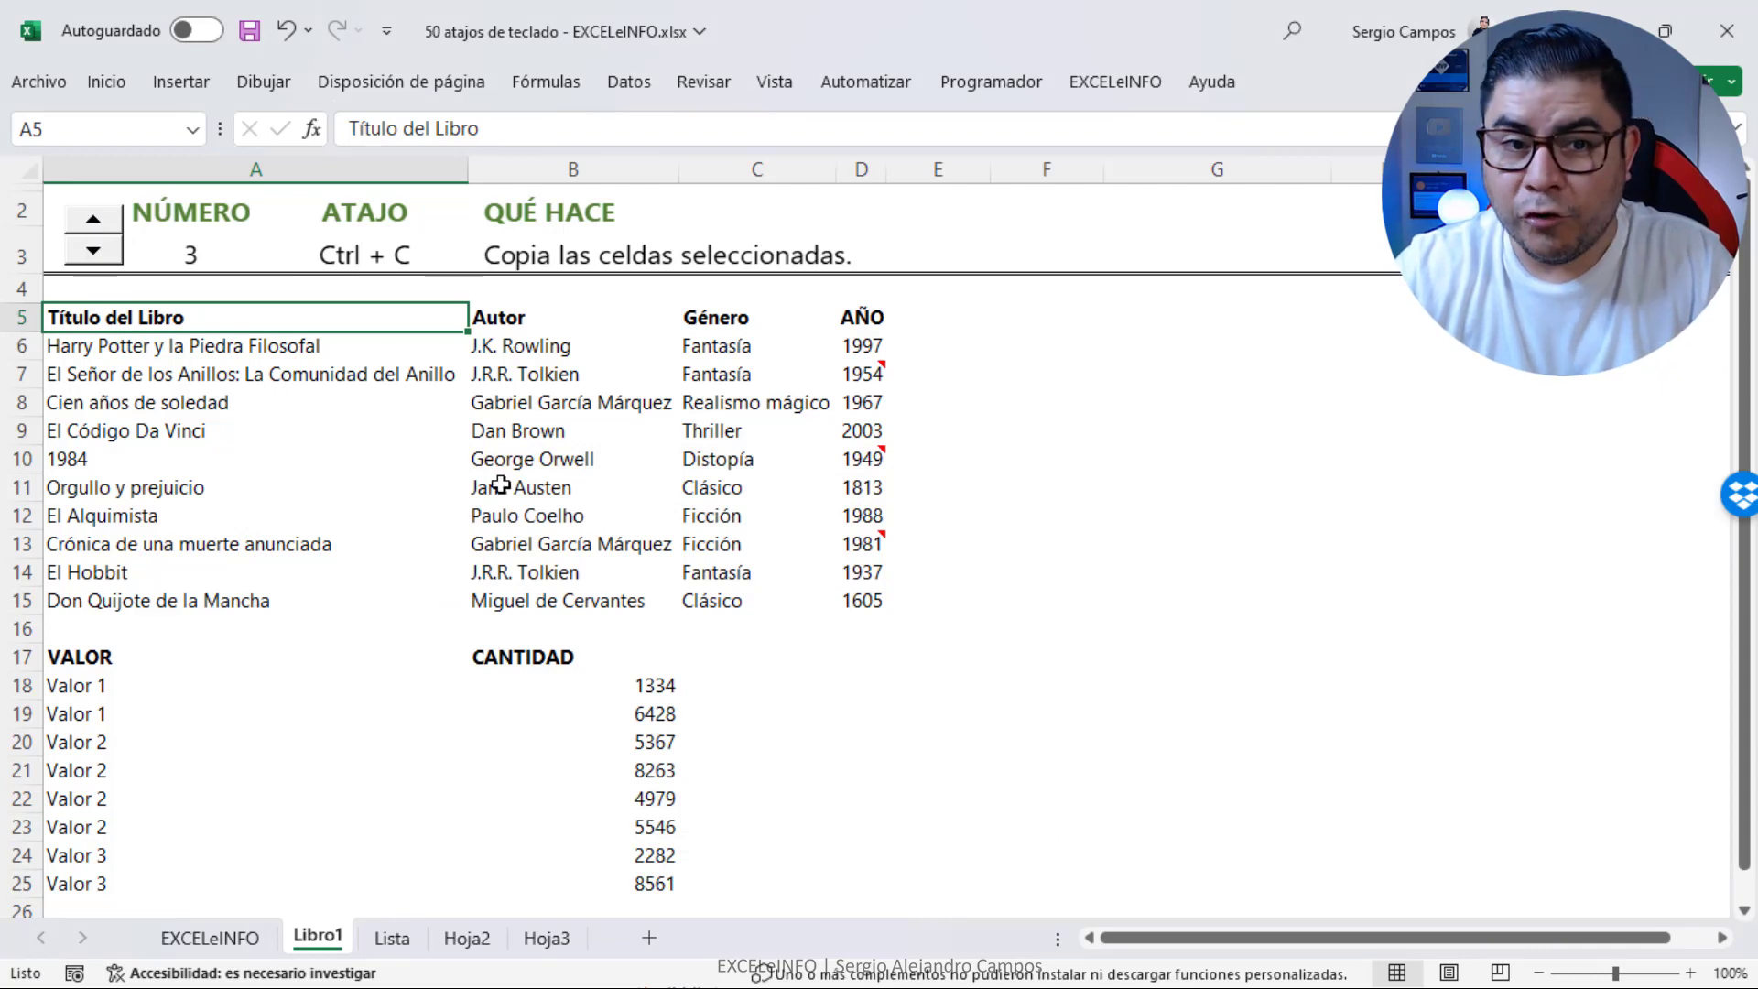
Copy the A5:D5 header row with Ctrl+C, cancel the copy, and show shortcut 4
{"action": "key", "text": "shift+Right"}
{"action": "key", "text": "shift+Right"}
{"action": "key", "text": "shift+Right"}
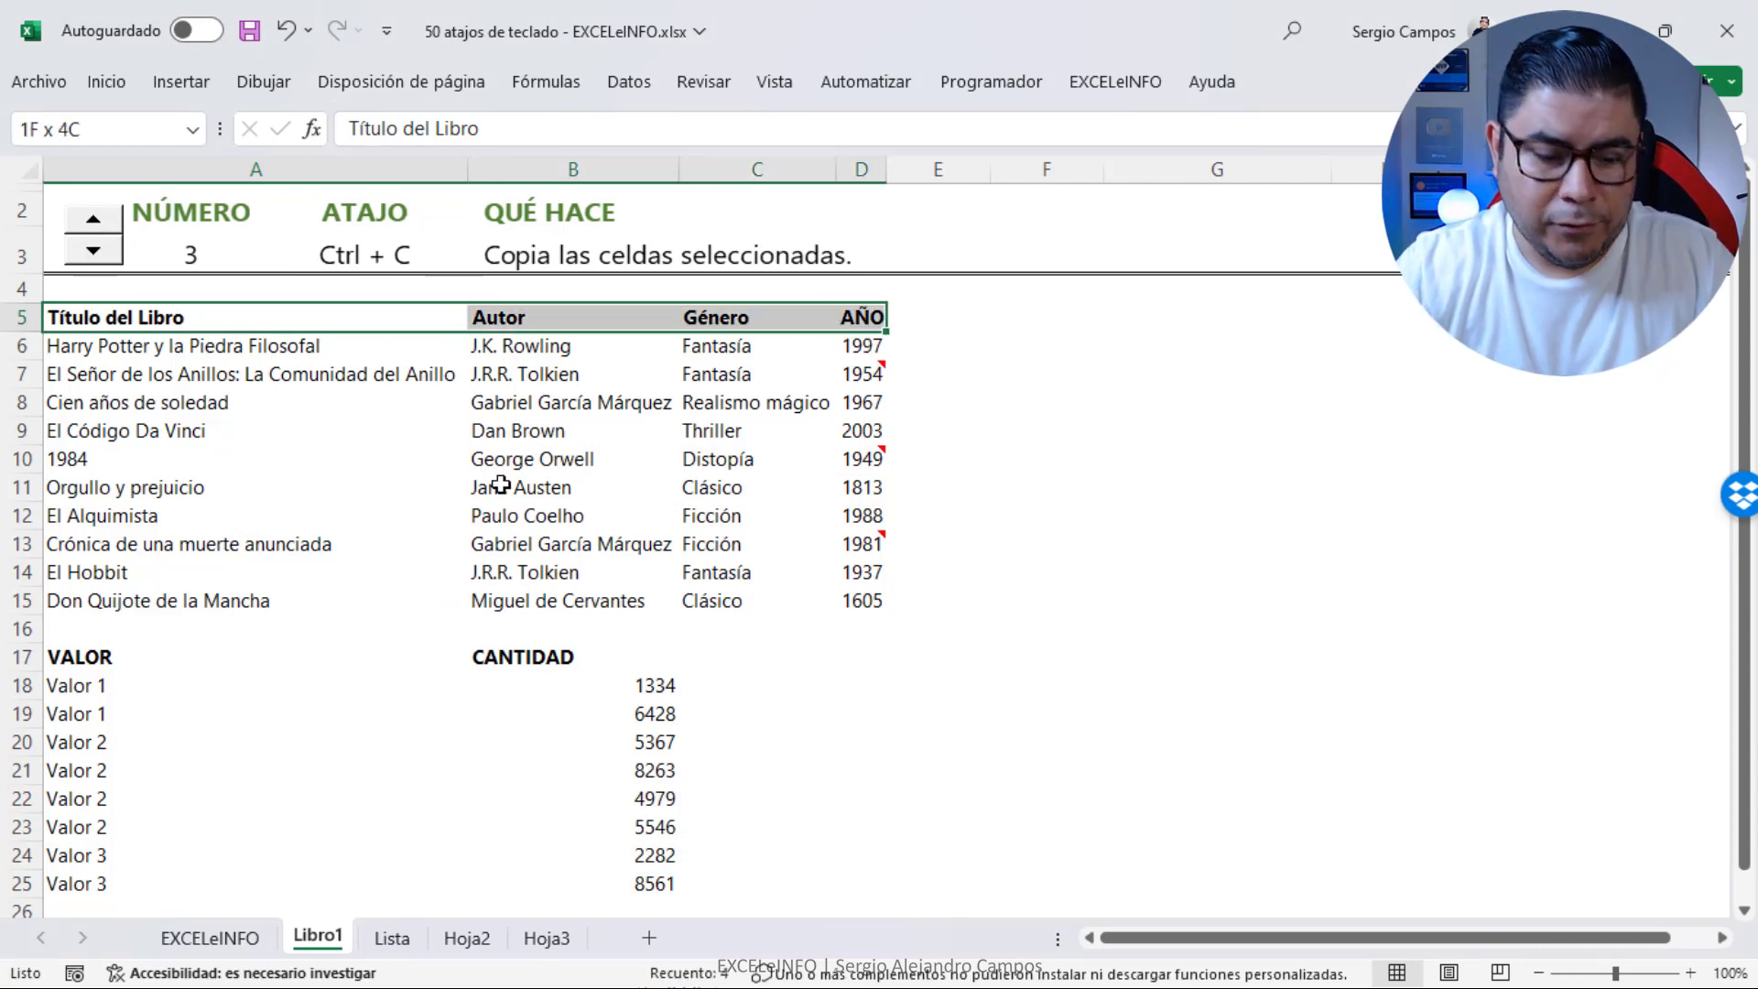
{"action": "key", "text": "ctrl+c"}
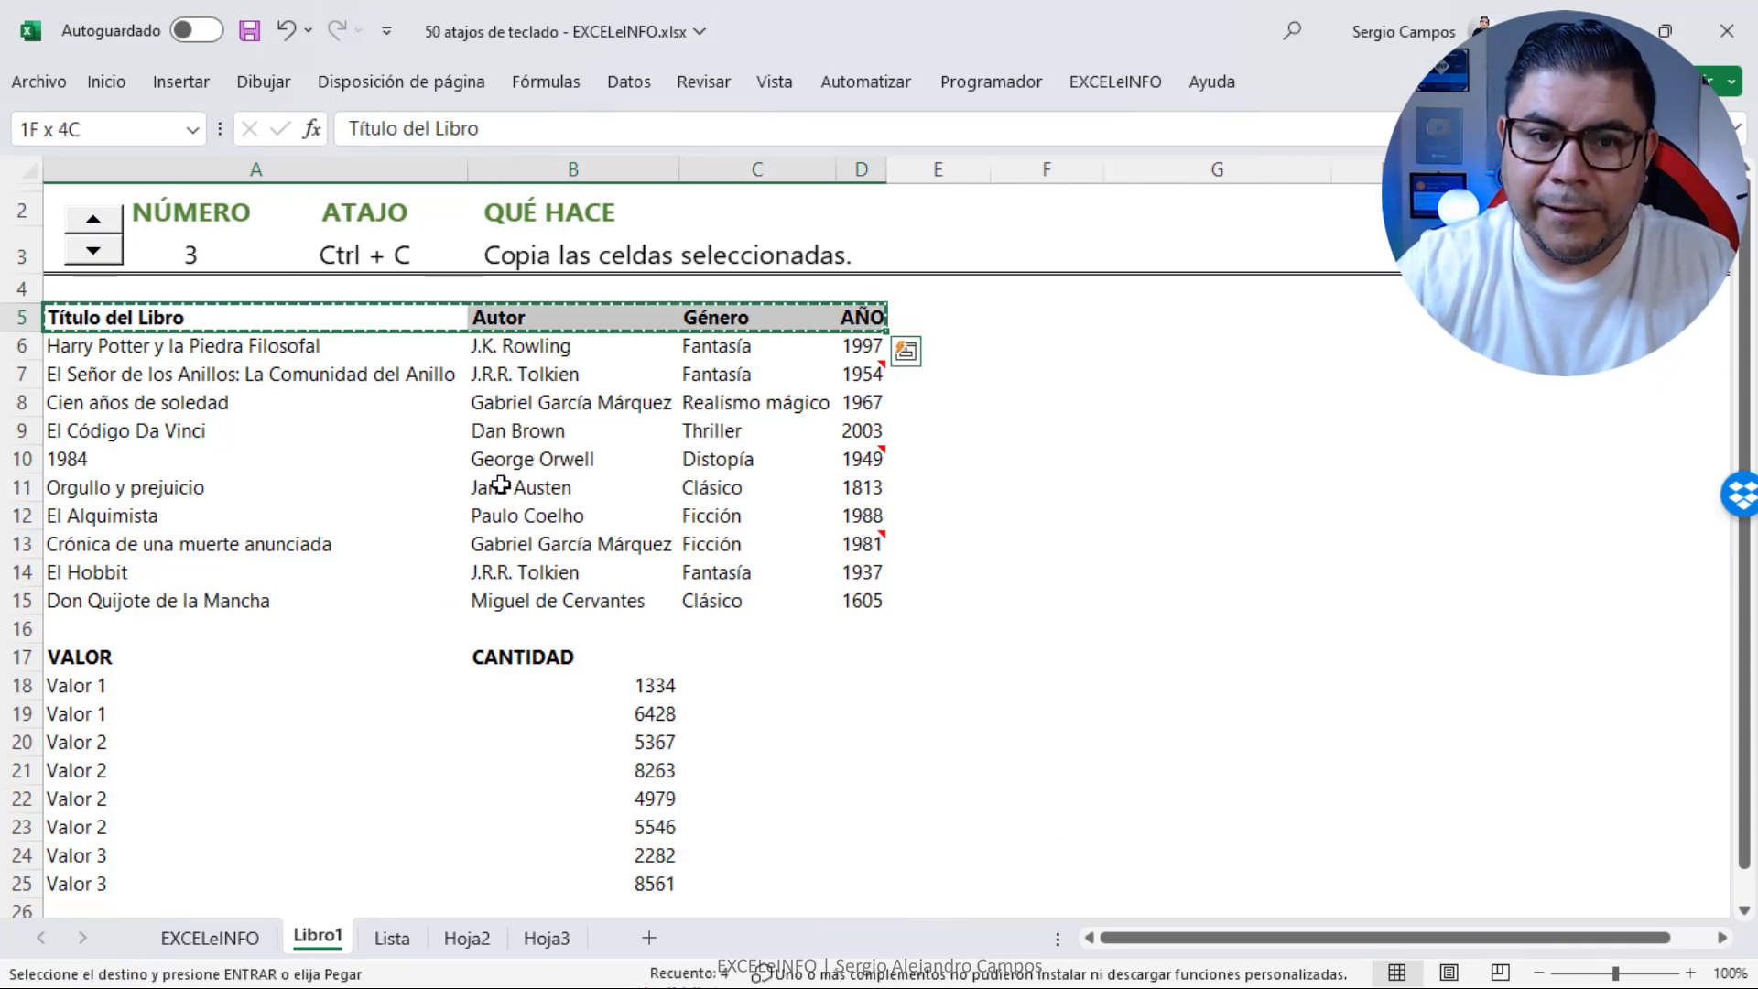
{"action": "key", "text": "Escape"}
{"action": "key", "text": "Escape"}
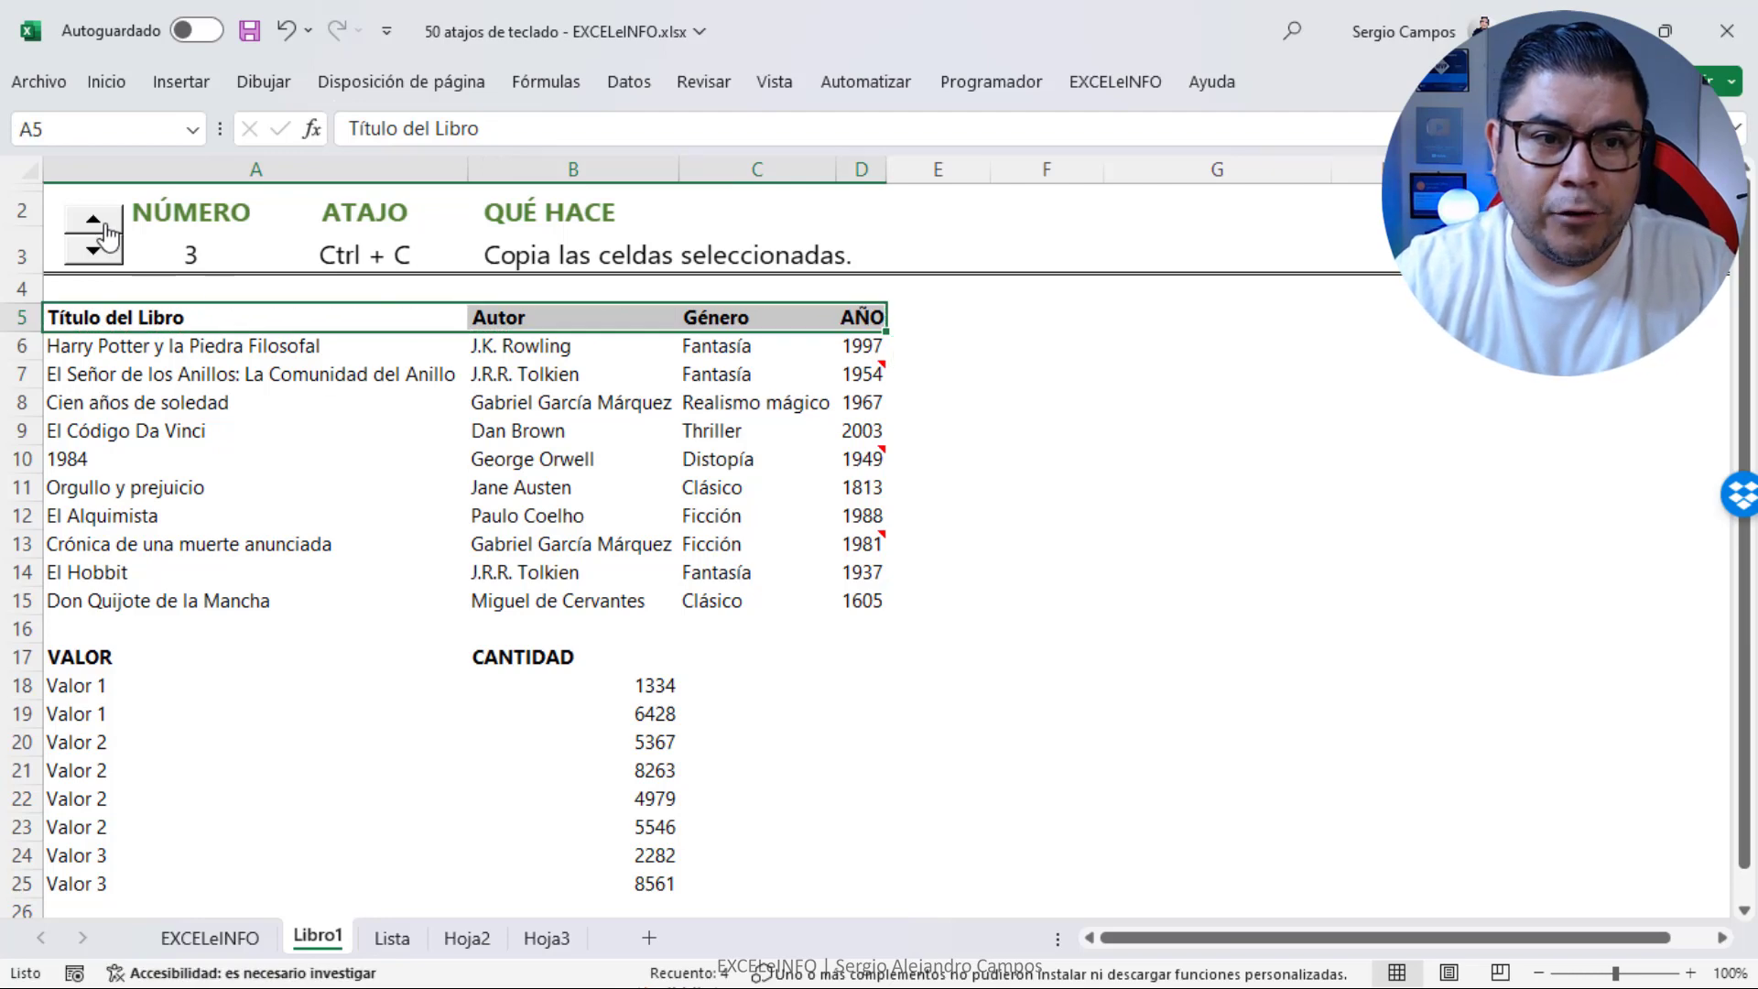
{"action": "left_click", "coordinate": [104, 224]}
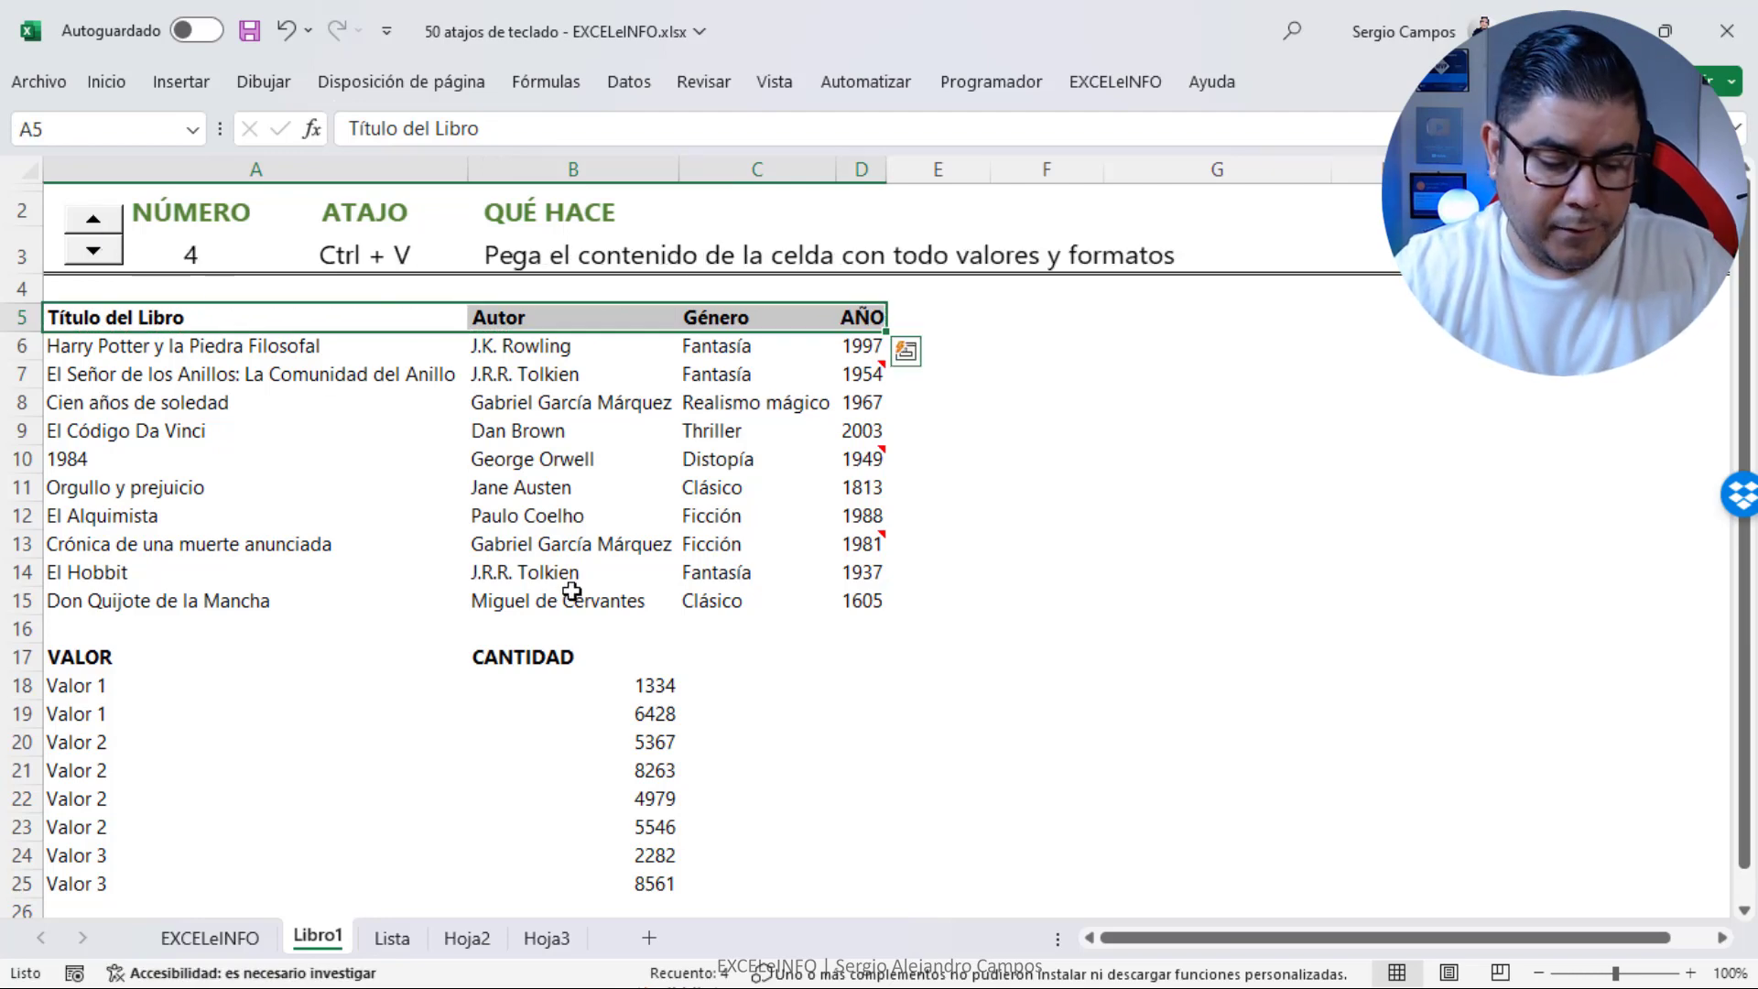
Paste the copied headers into F5:I5 with Ctrl+V, then show shortcut 5
{"action": "key", "text": "ctrl+c"}
{"action": "key", "text": "Right"}
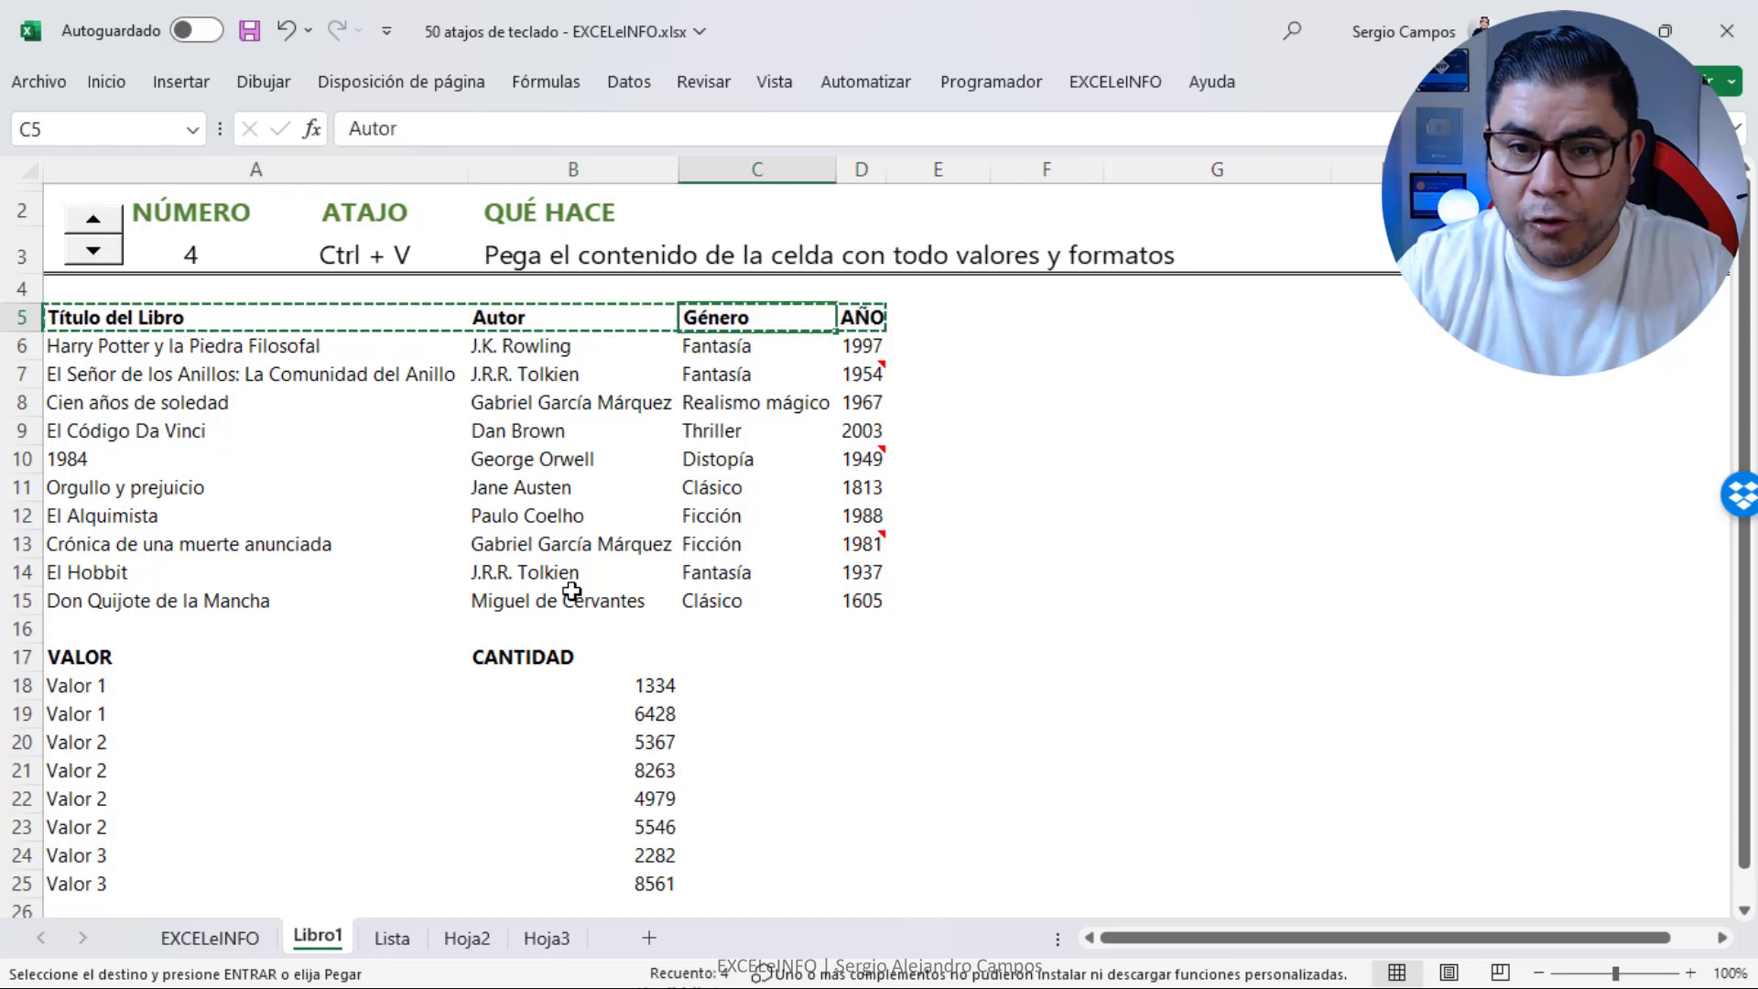
{"action": "key", "text": "Right"}
{"action": "key", "text": "Right"}
{"action": "key", "text": "Down"}
{"action": "key", "text": "Right"}
{"action": "key", "text": "Up"}
{"action": "key", "text": "Right"}
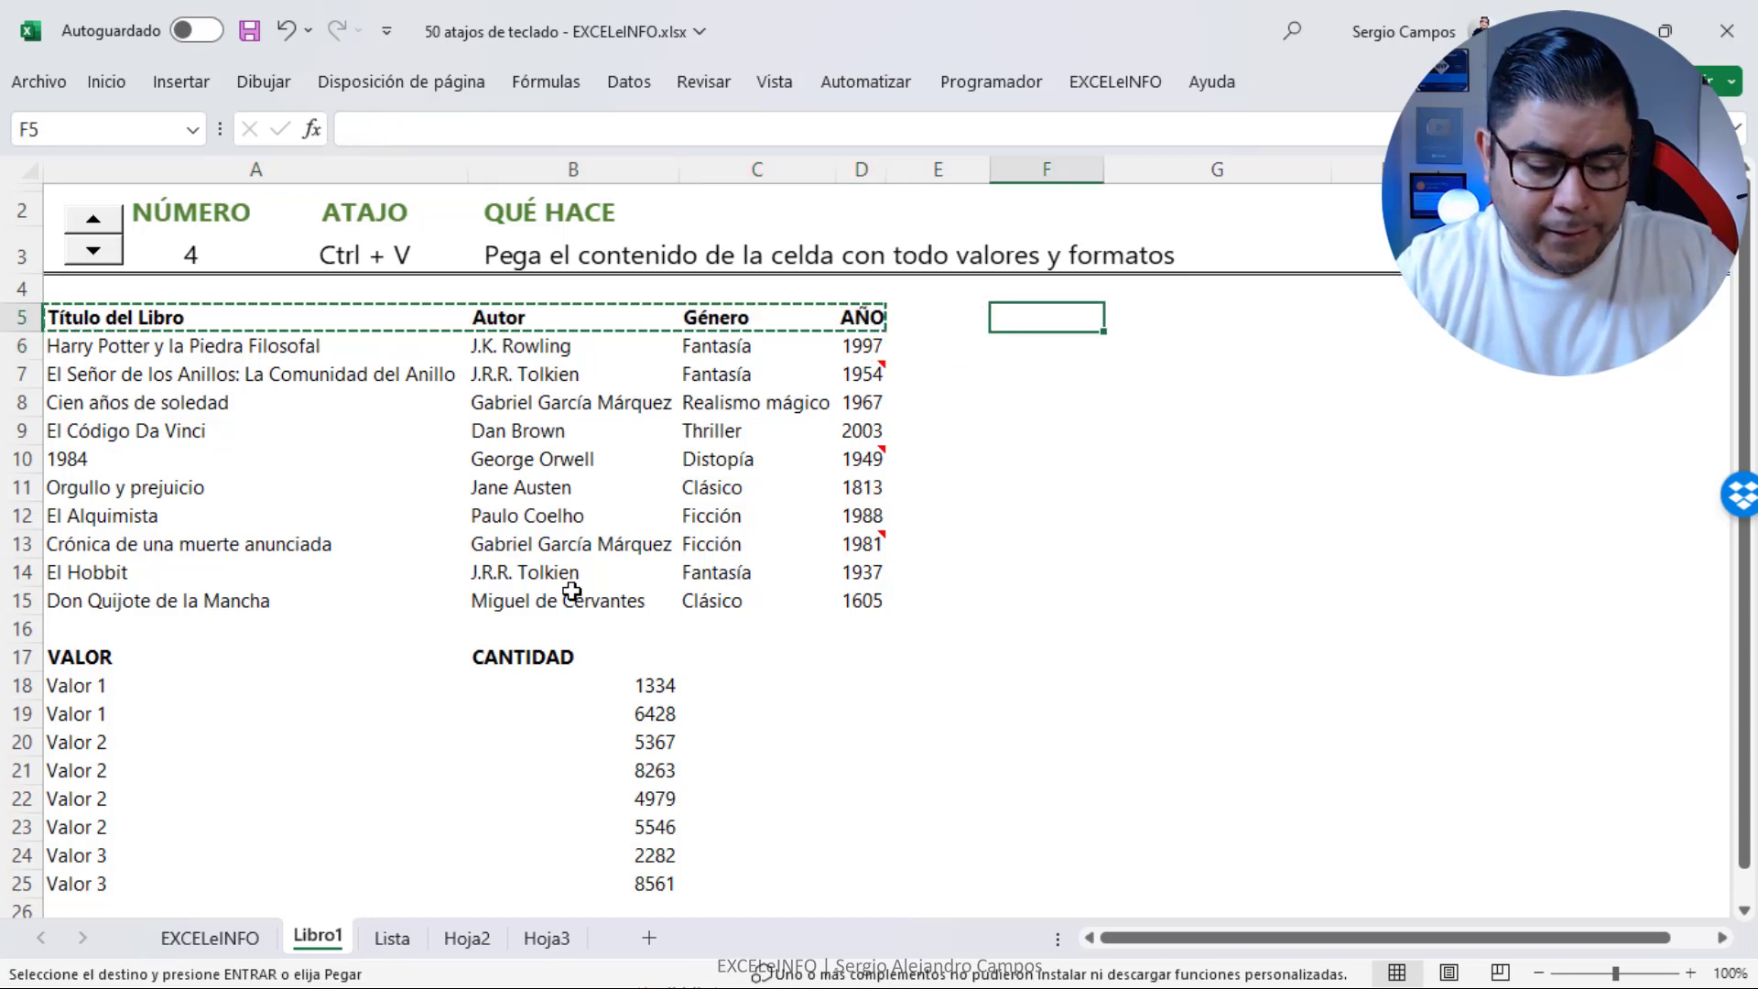
{"action": "key", "text": "ctrl+v"}
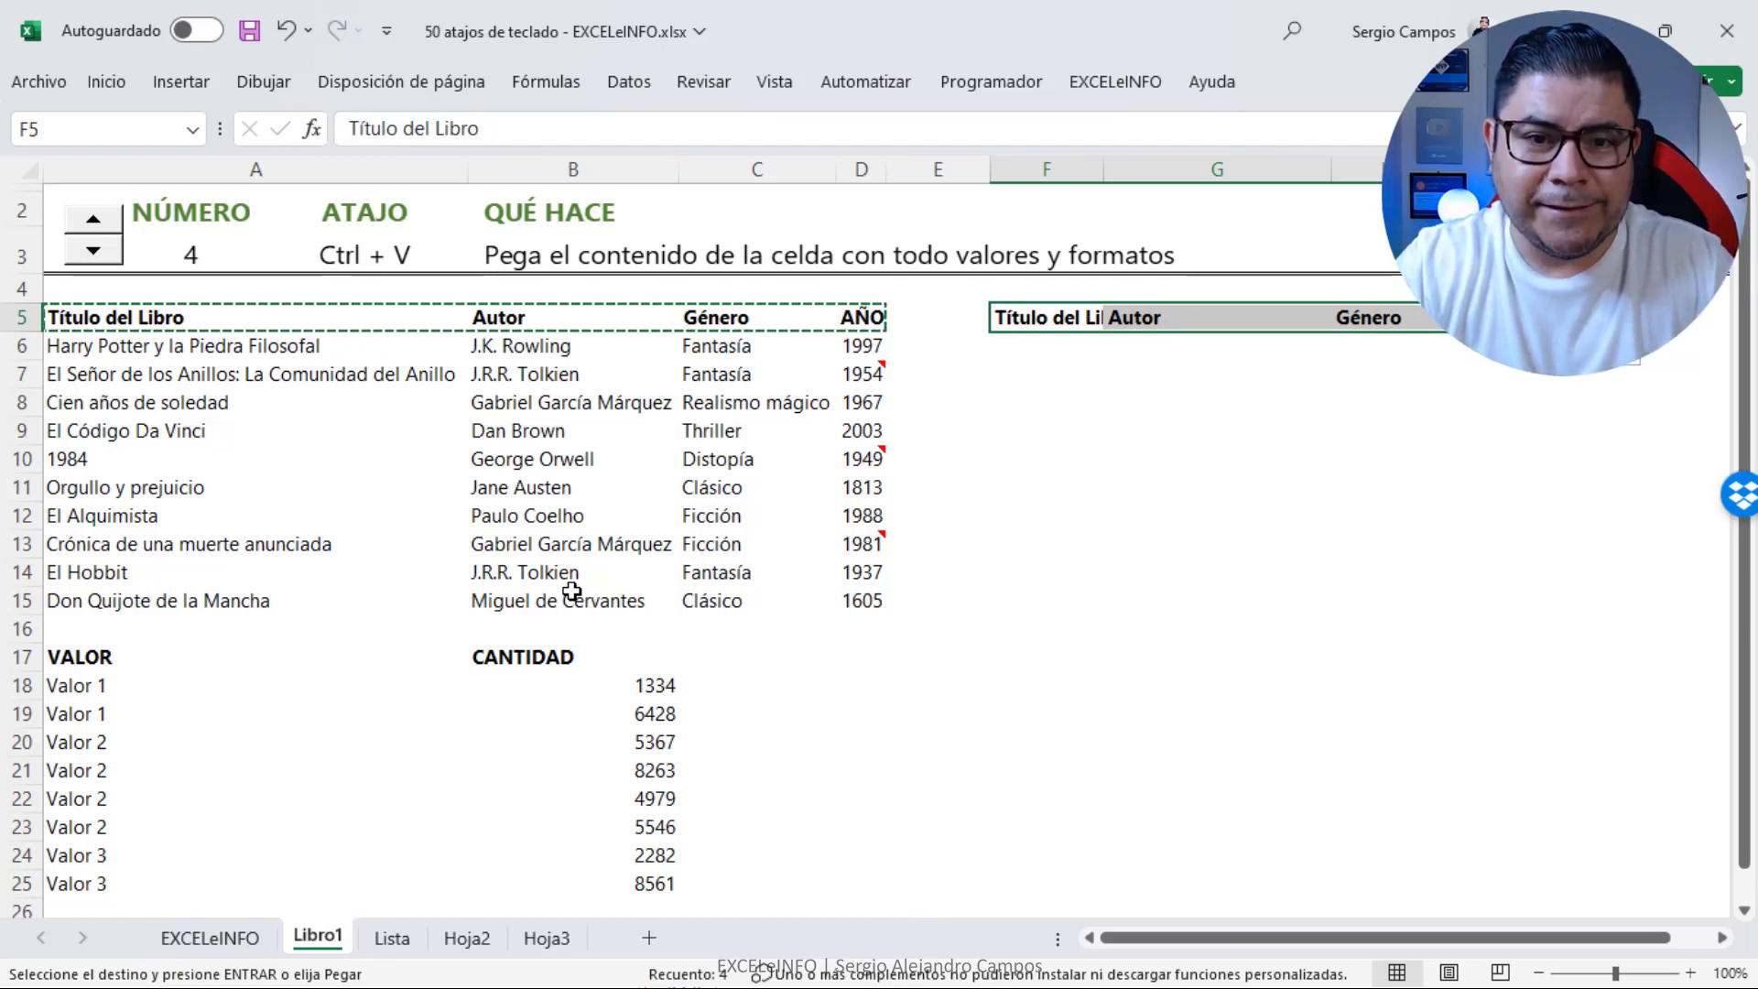
{"action": "key", "text": "Escape"}
{"action": "left_click", "coordinate": [366, 487]}
{"action": "left_click", "coordinate": [93, 220]}
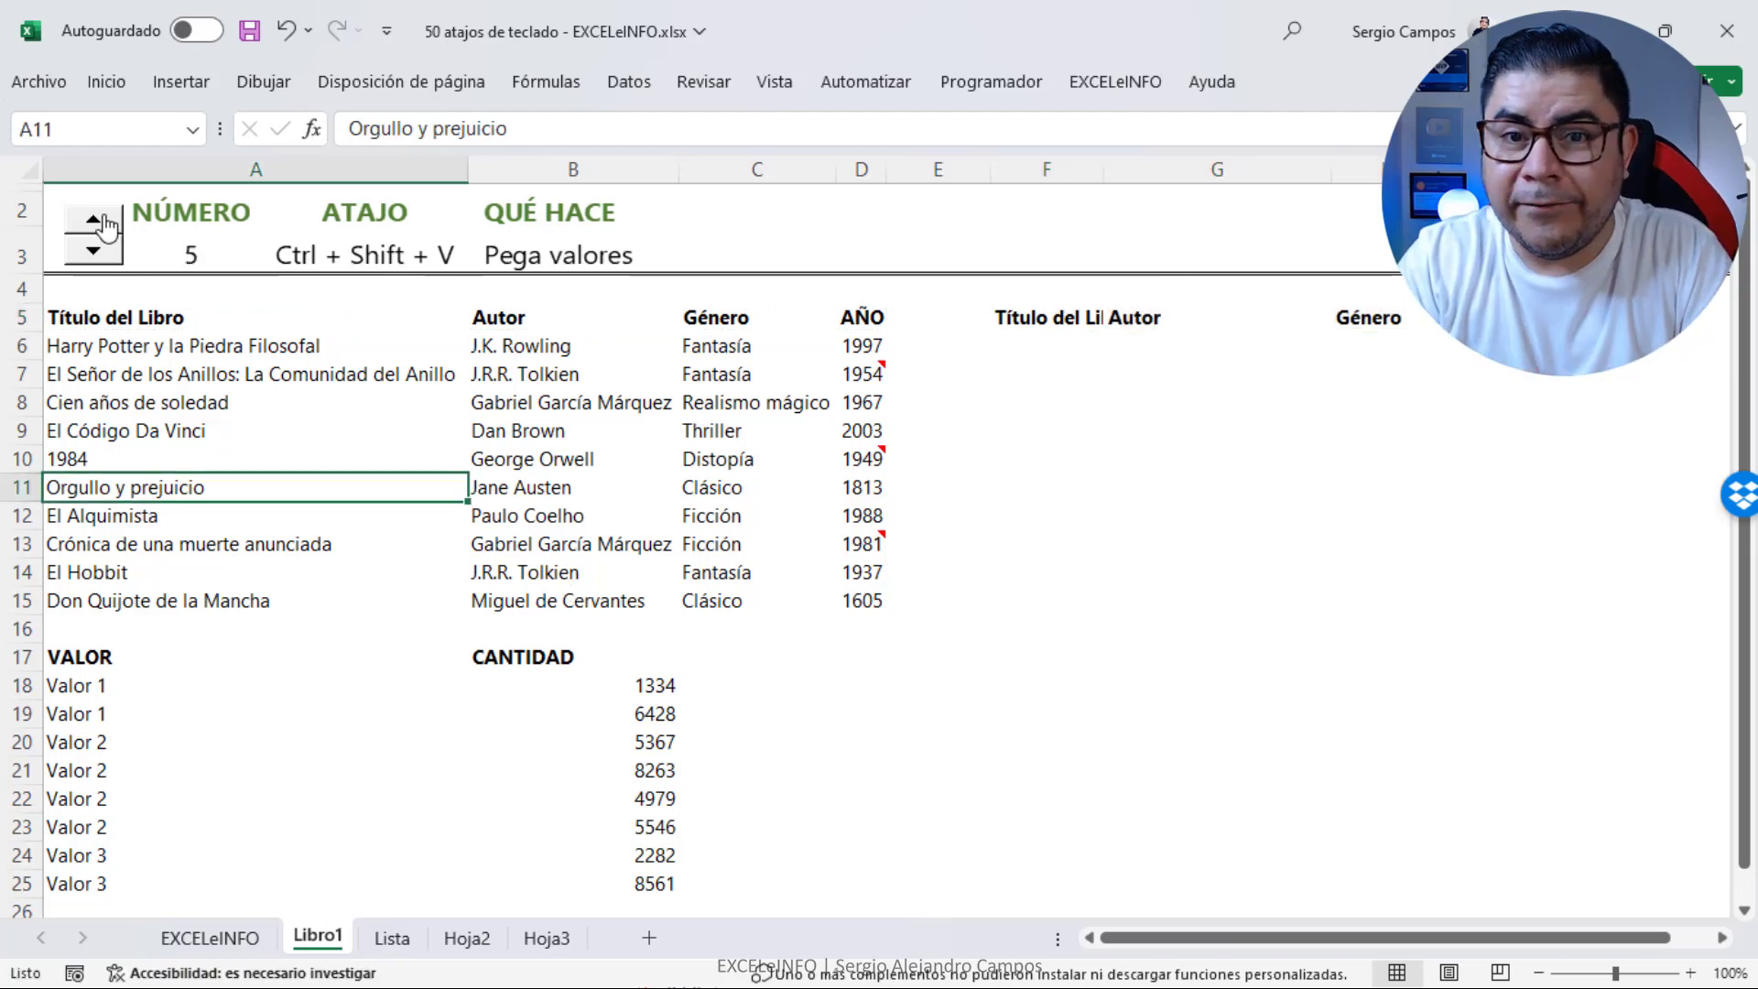
Paste the header row as values only at F7 with Ctrl+Shift+V, then show shortcut 6
{"action": "key", "text": "Up"}
{"action": "key", "text": "Up"}
{"action": "key", "text": "Up"}
{"action": "key", "text": "Up"}
{"action": "key", "text": "Up"}
{"action": "key", "text": "Up"}
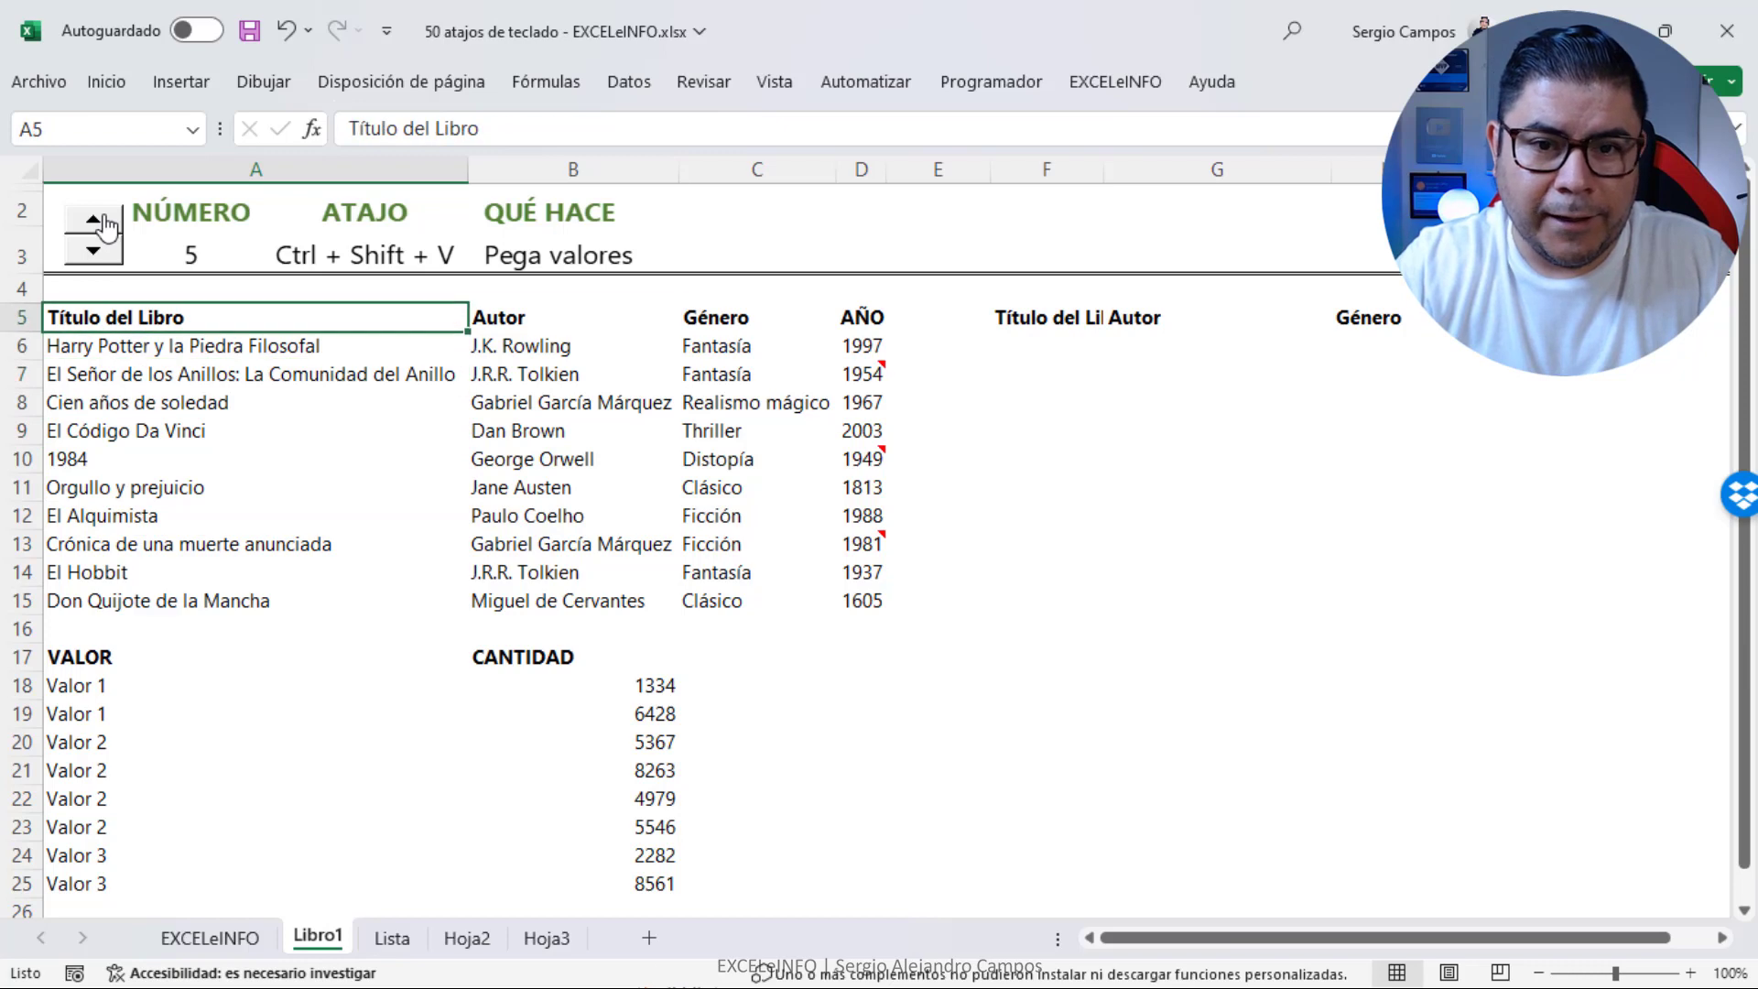
{"action": "key", "text": "shift+Right"}
{"action": "key", "text": "shift+Right"}
{"action": "key", "text": "shift+Right"}
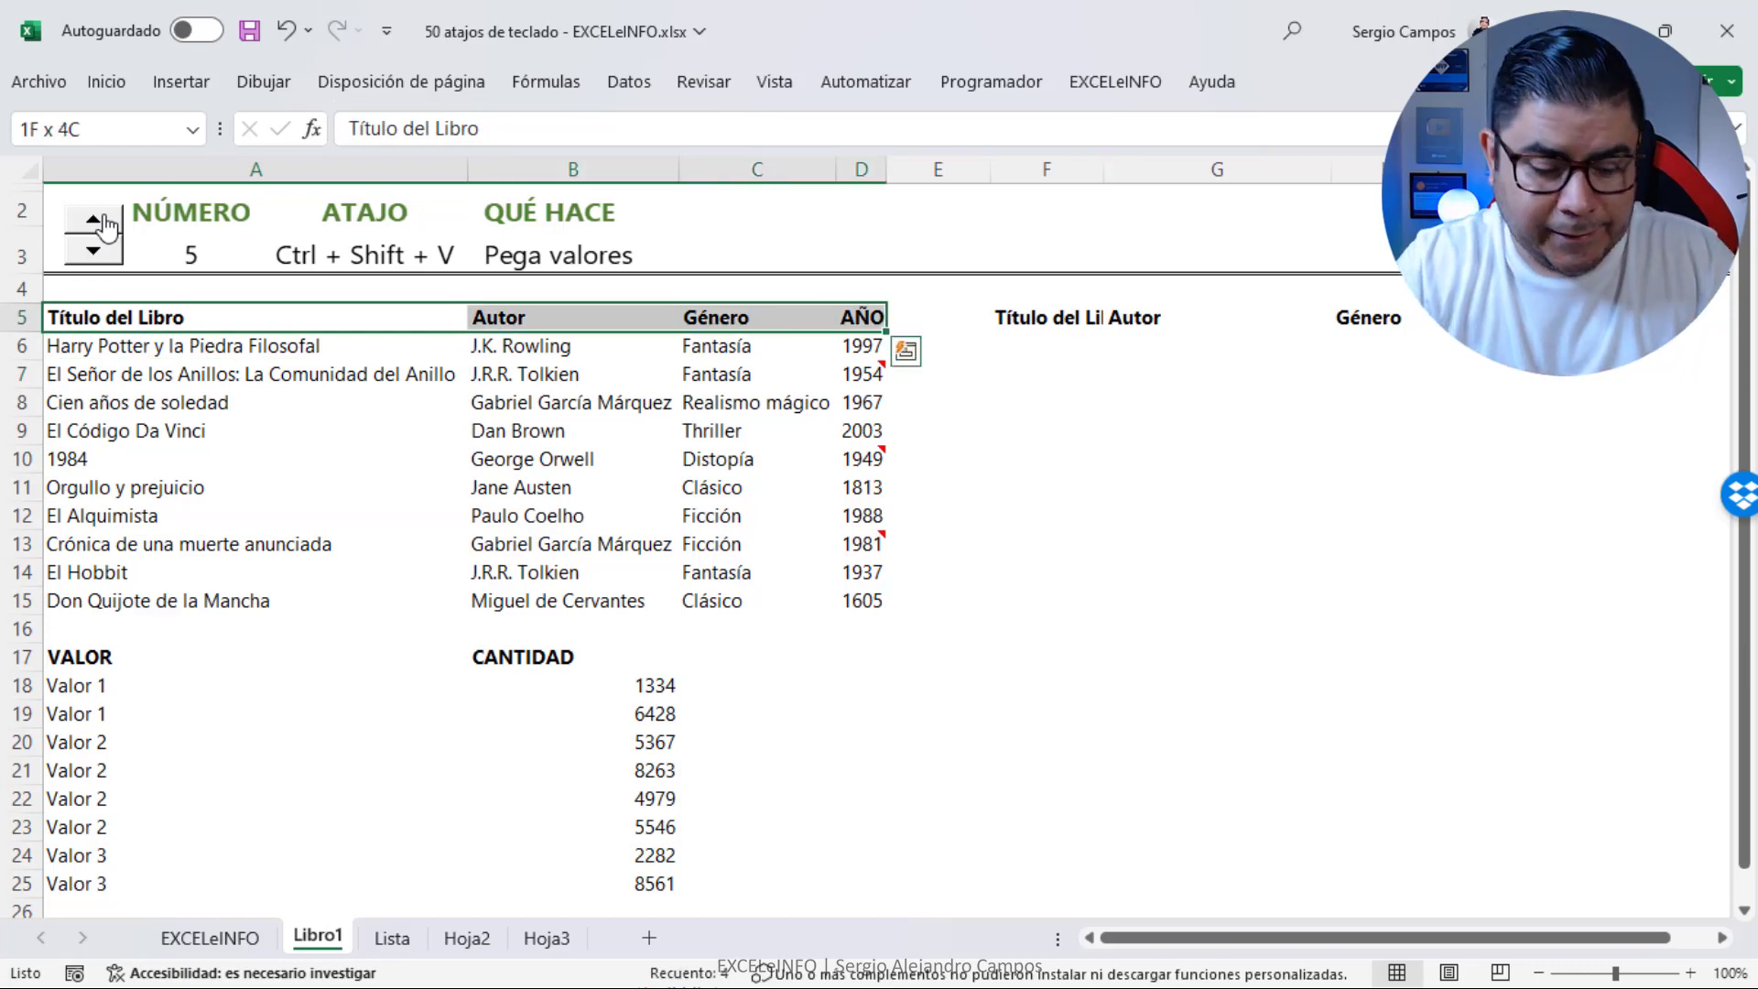
{"action": "key", "text": "ctrl+c"}
{"action": "left_click", "coordinate": [1061, 370]}
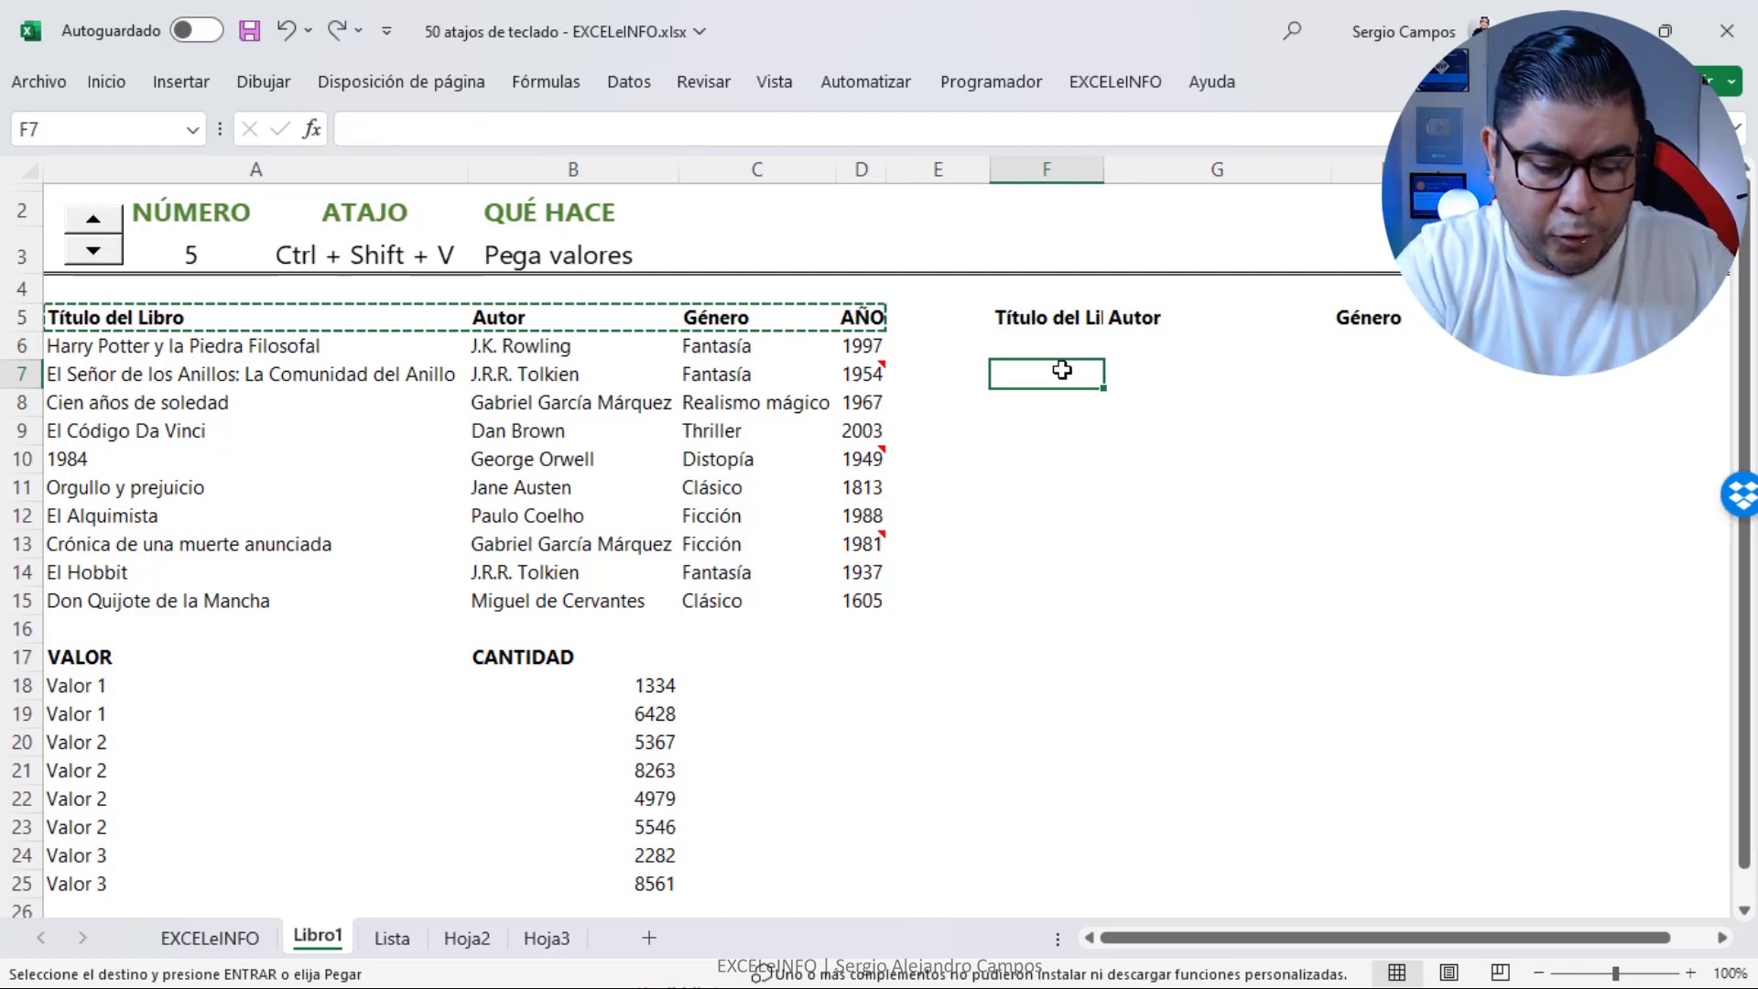
{"action": "key", "text": "ctrl+shift+v"}
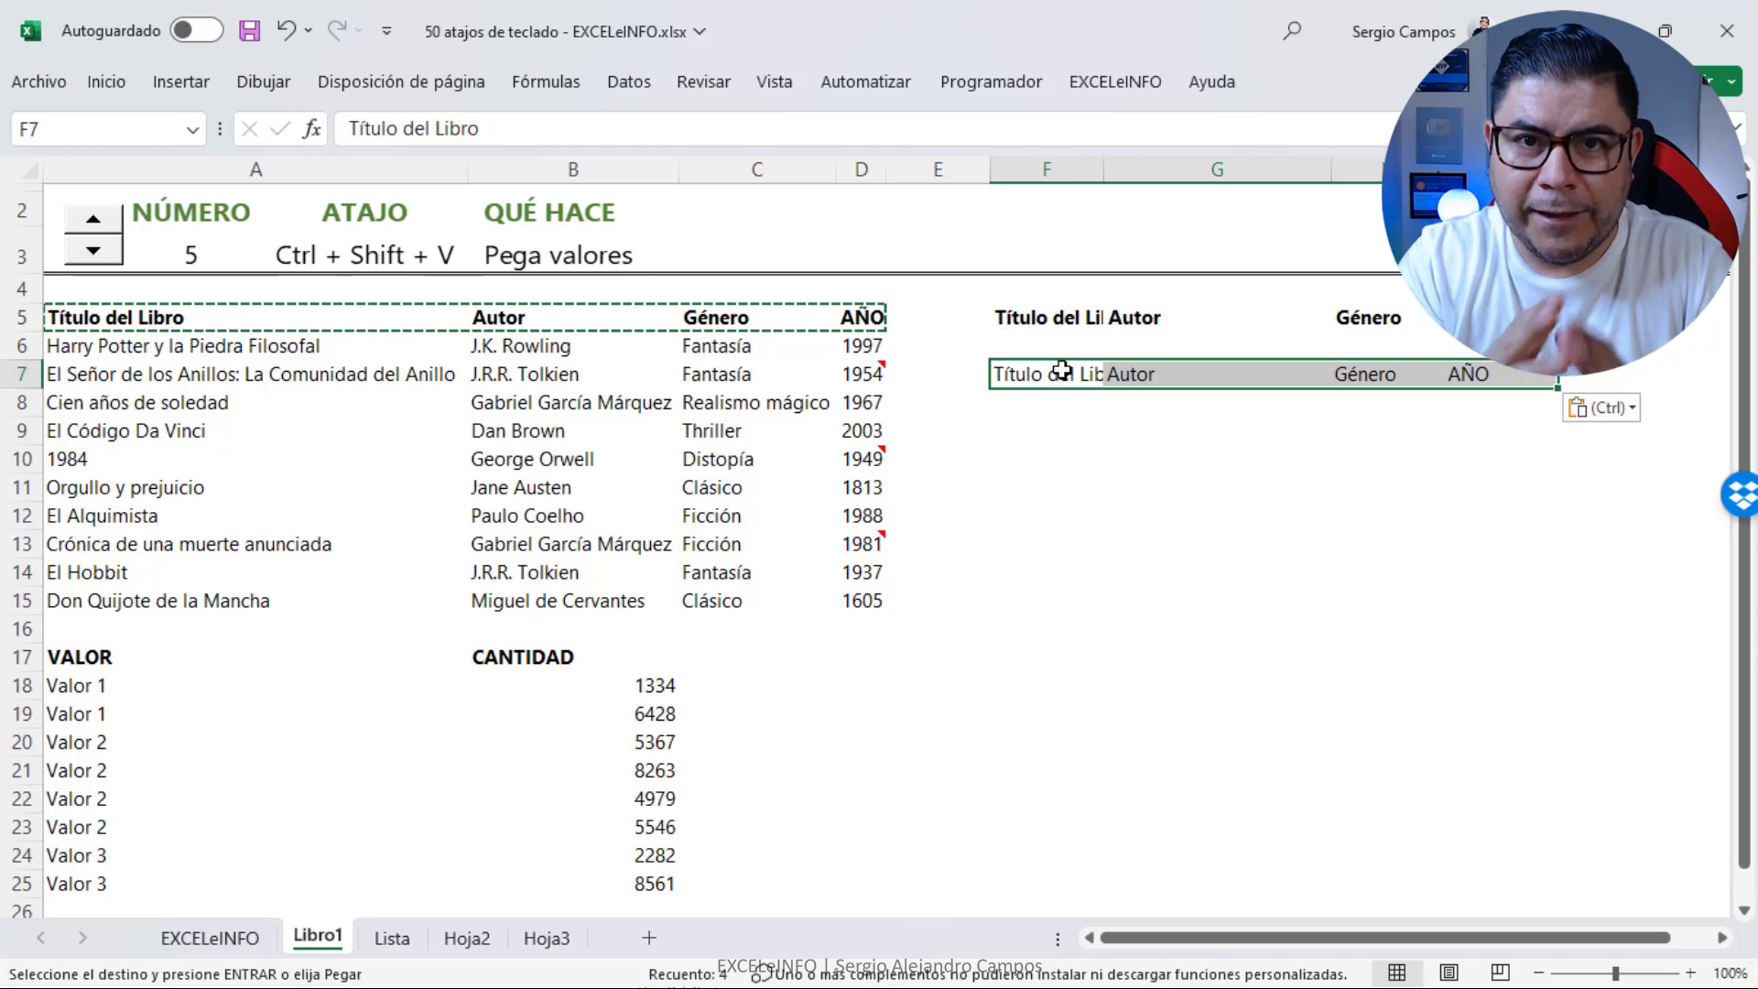
{"action": "key", "text": "Escape"}
{"action": "left_click", "coordinate": [287, 400]}
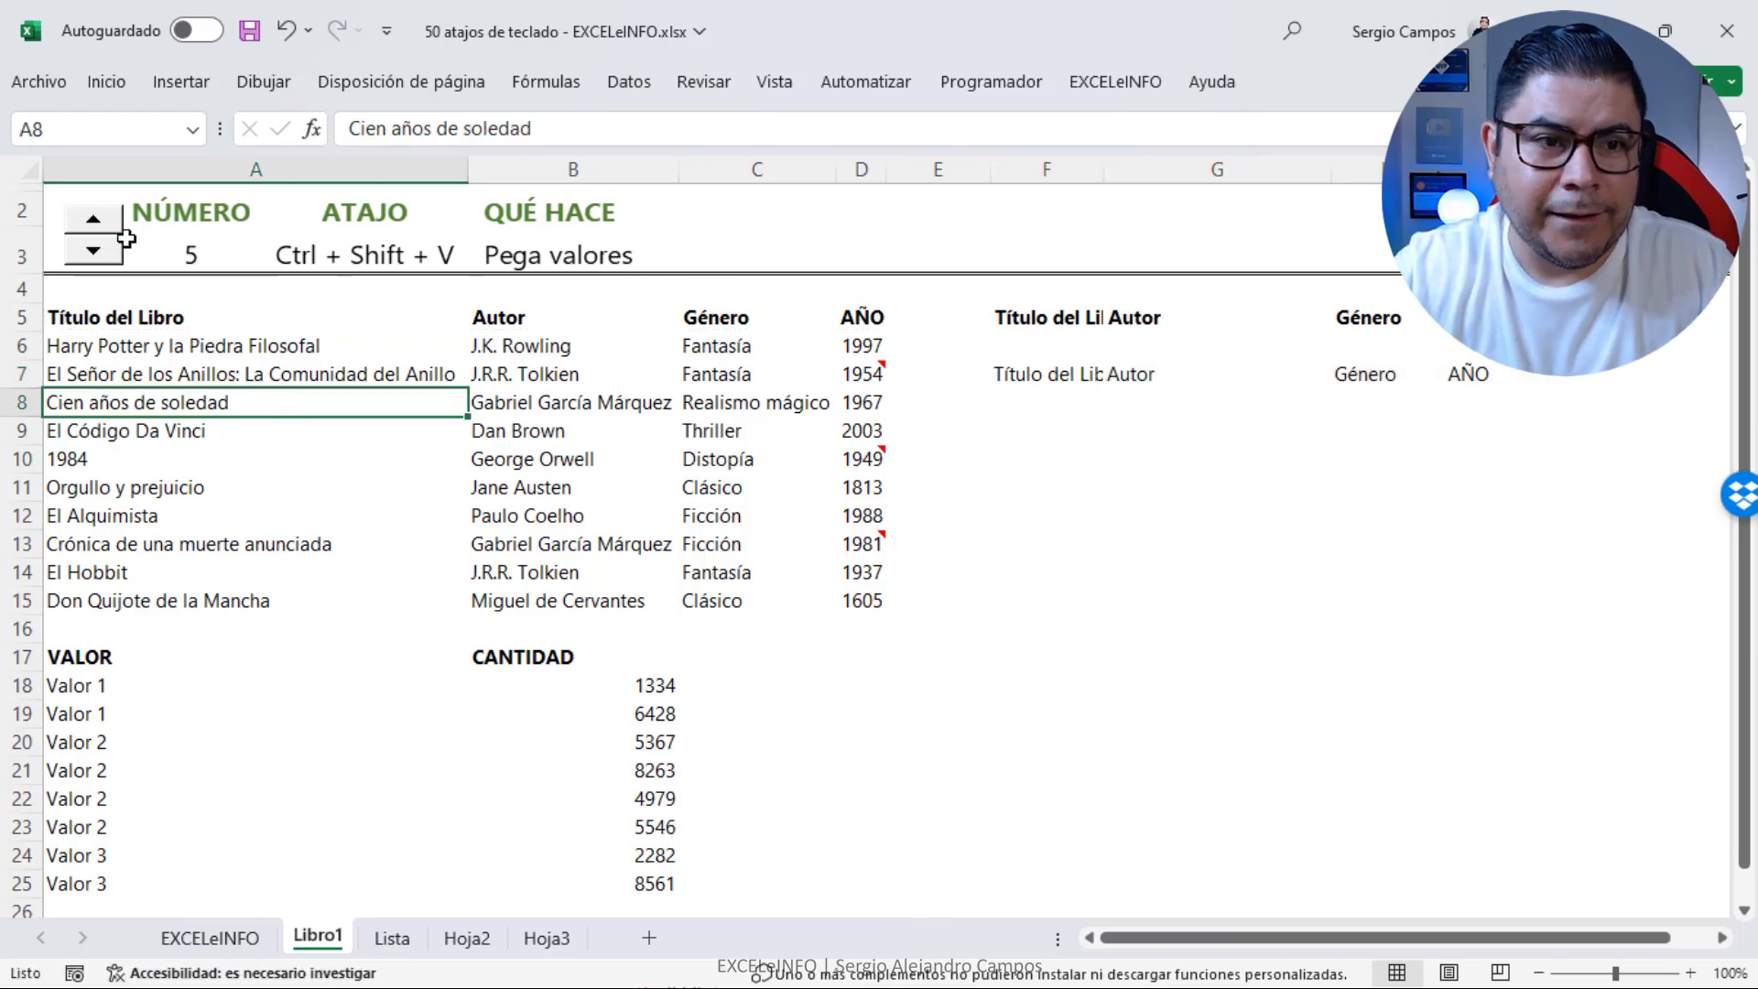
{"action": "left_click", "coordinate": [100, 227]}
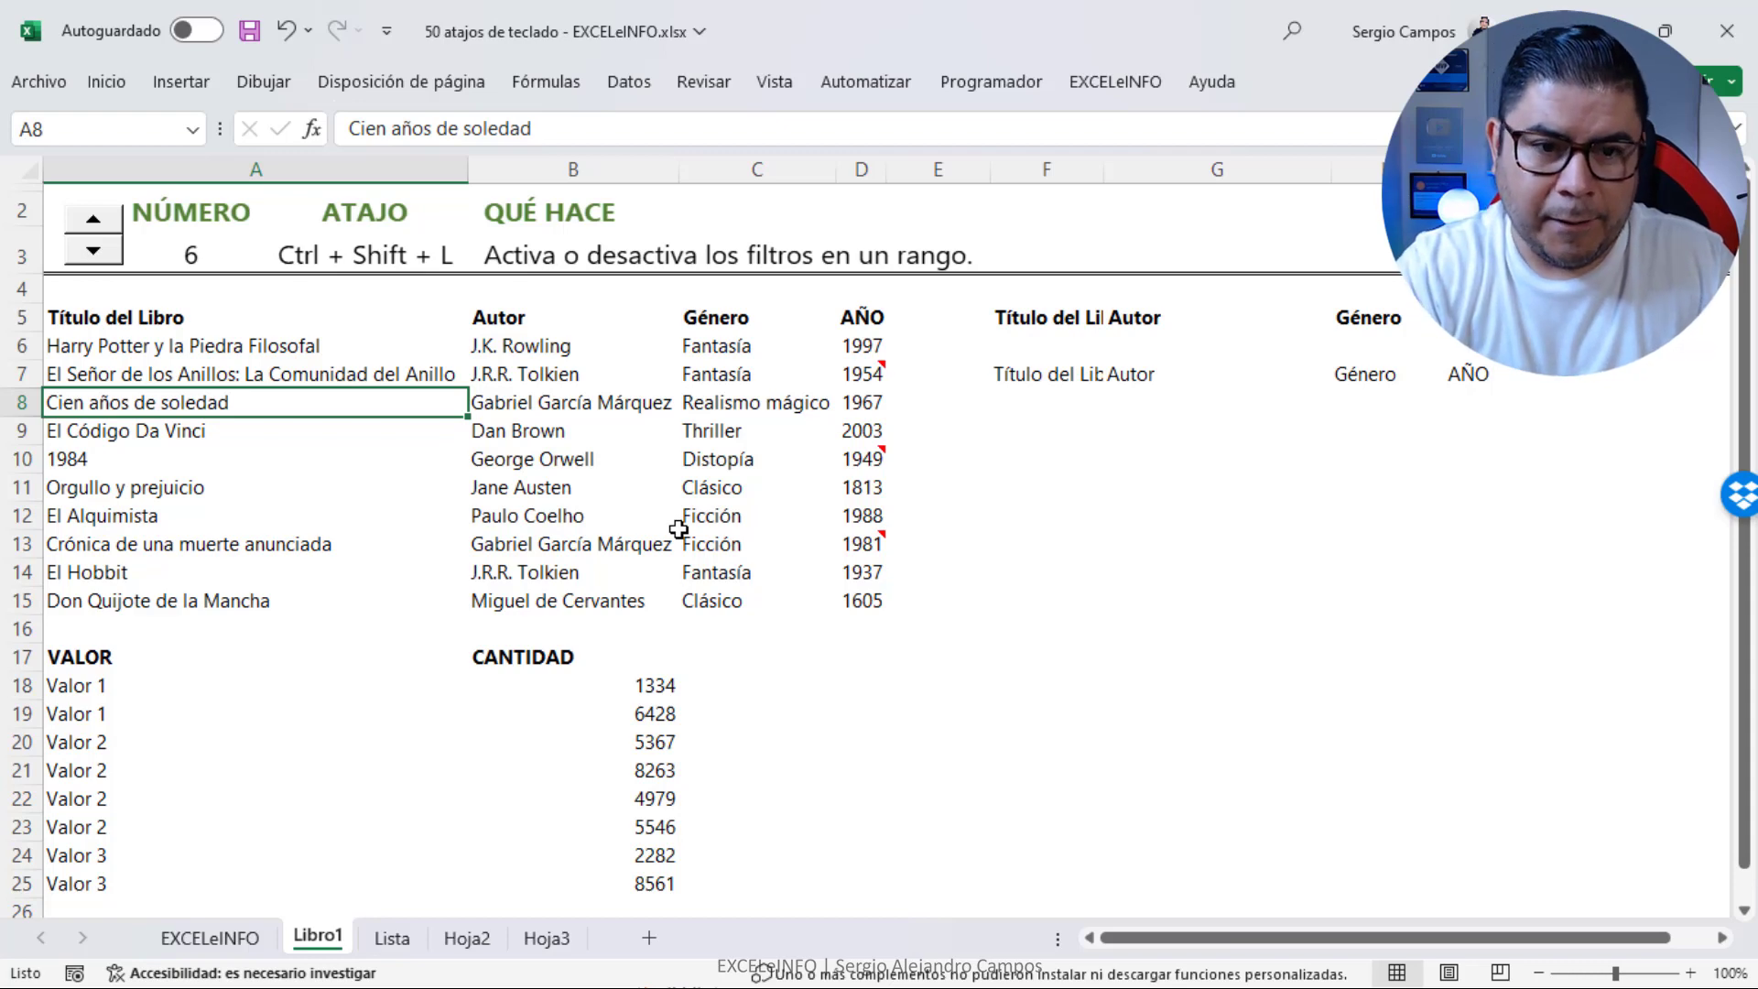
Turn on table filters with Ctrl+Shift+L and show shortcut 7
{"action": "key", "text": "ctrl+shift+l"}
{"action": "left_click", "coordinate": [401, 318]}
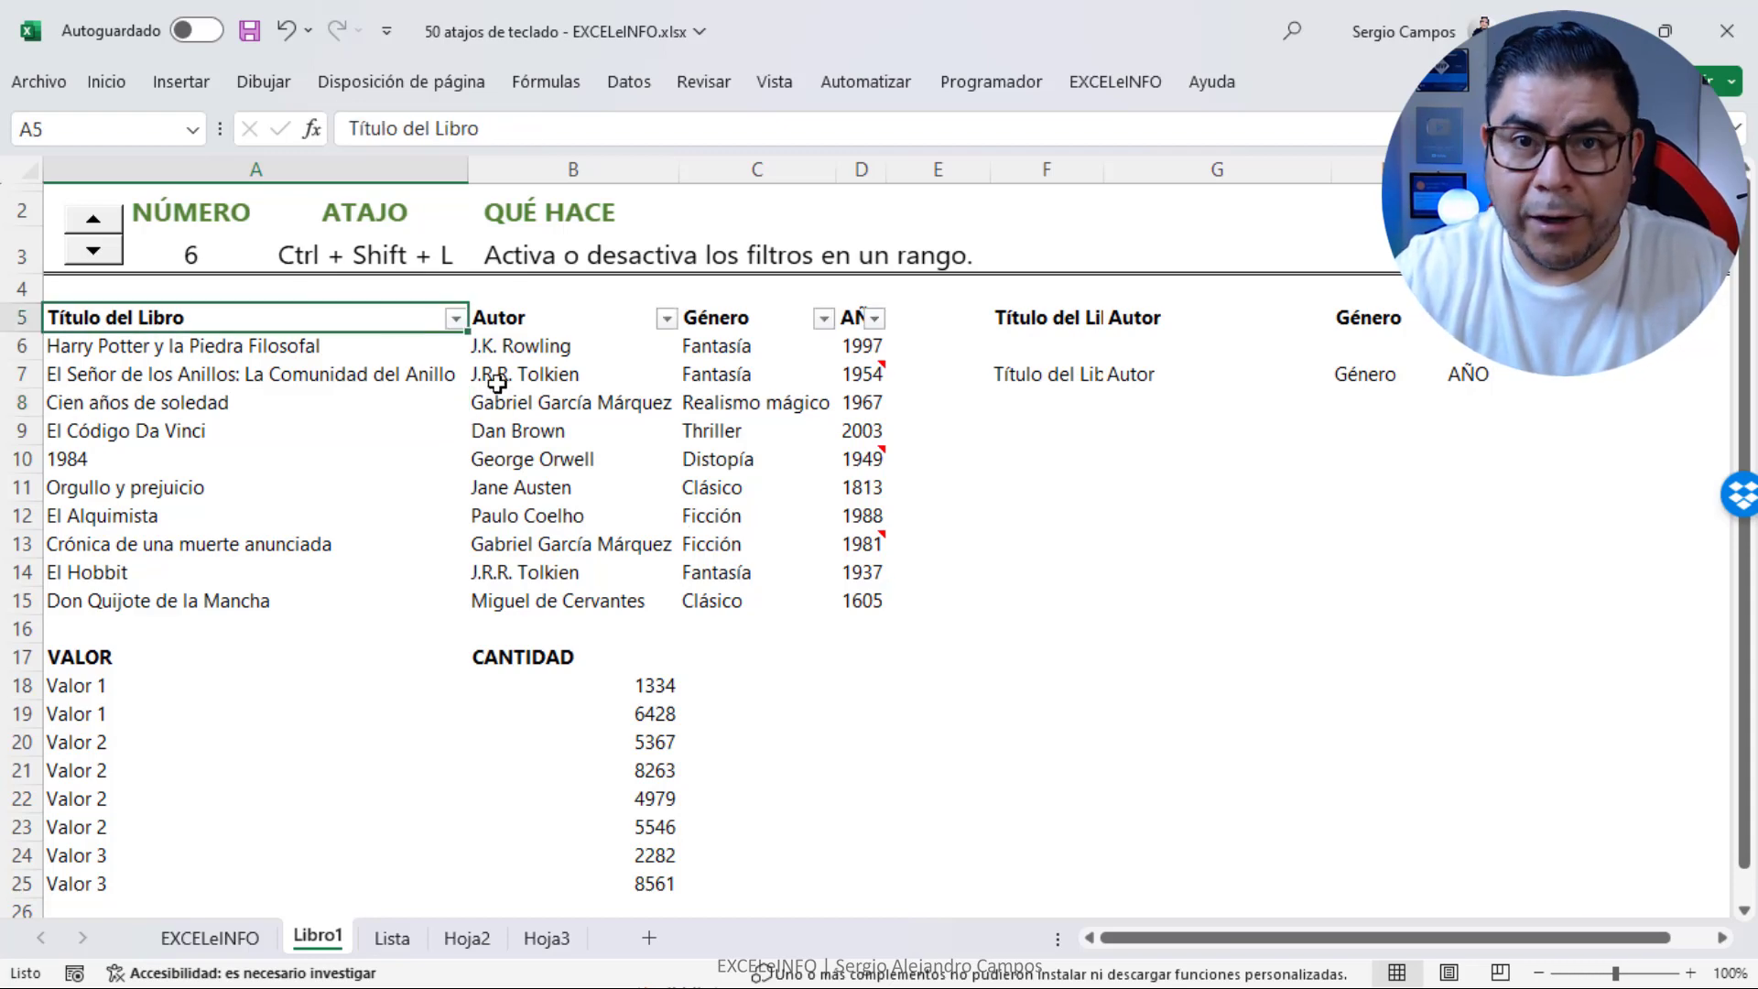
{"action": "left_click", "coordinate": [108, 227]}
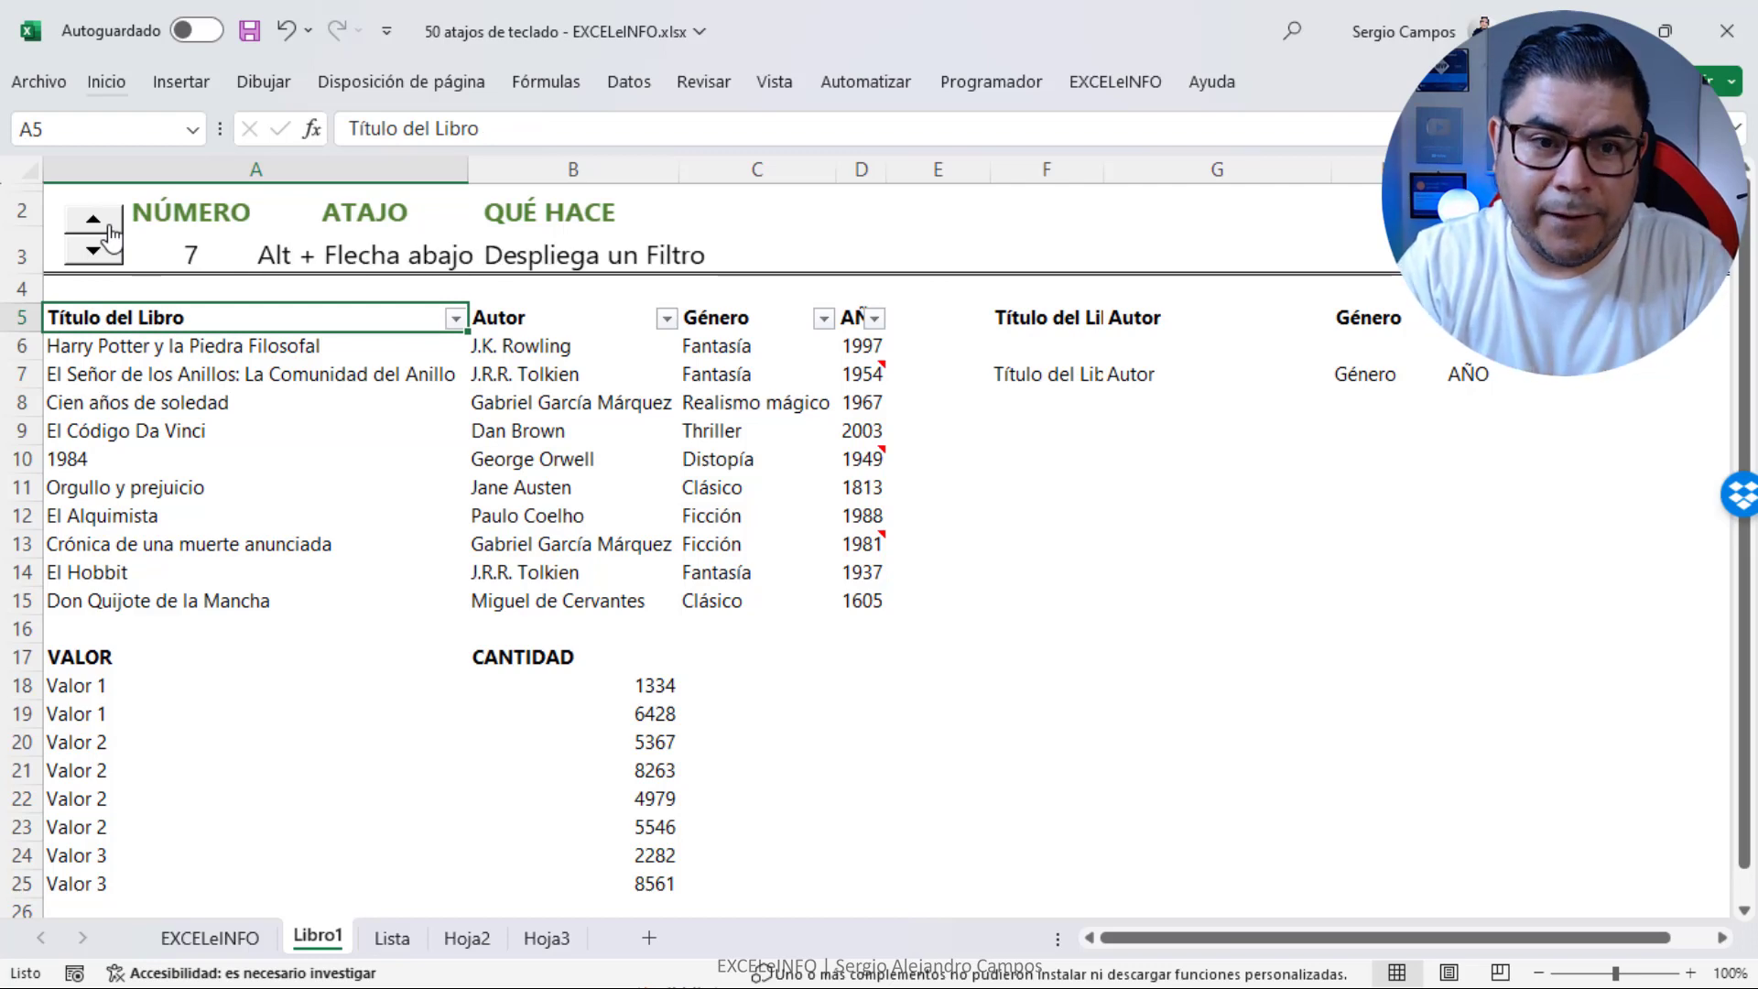
Open the Título del Libro filter list with Alt+Down, browse it, and close it unfiltered
{"action": "key", "text": "Right"}
{"action": "key", "text": "Right"}
{"action": "key", "text": "Left"}
{"action": "key", "text": "Left"}
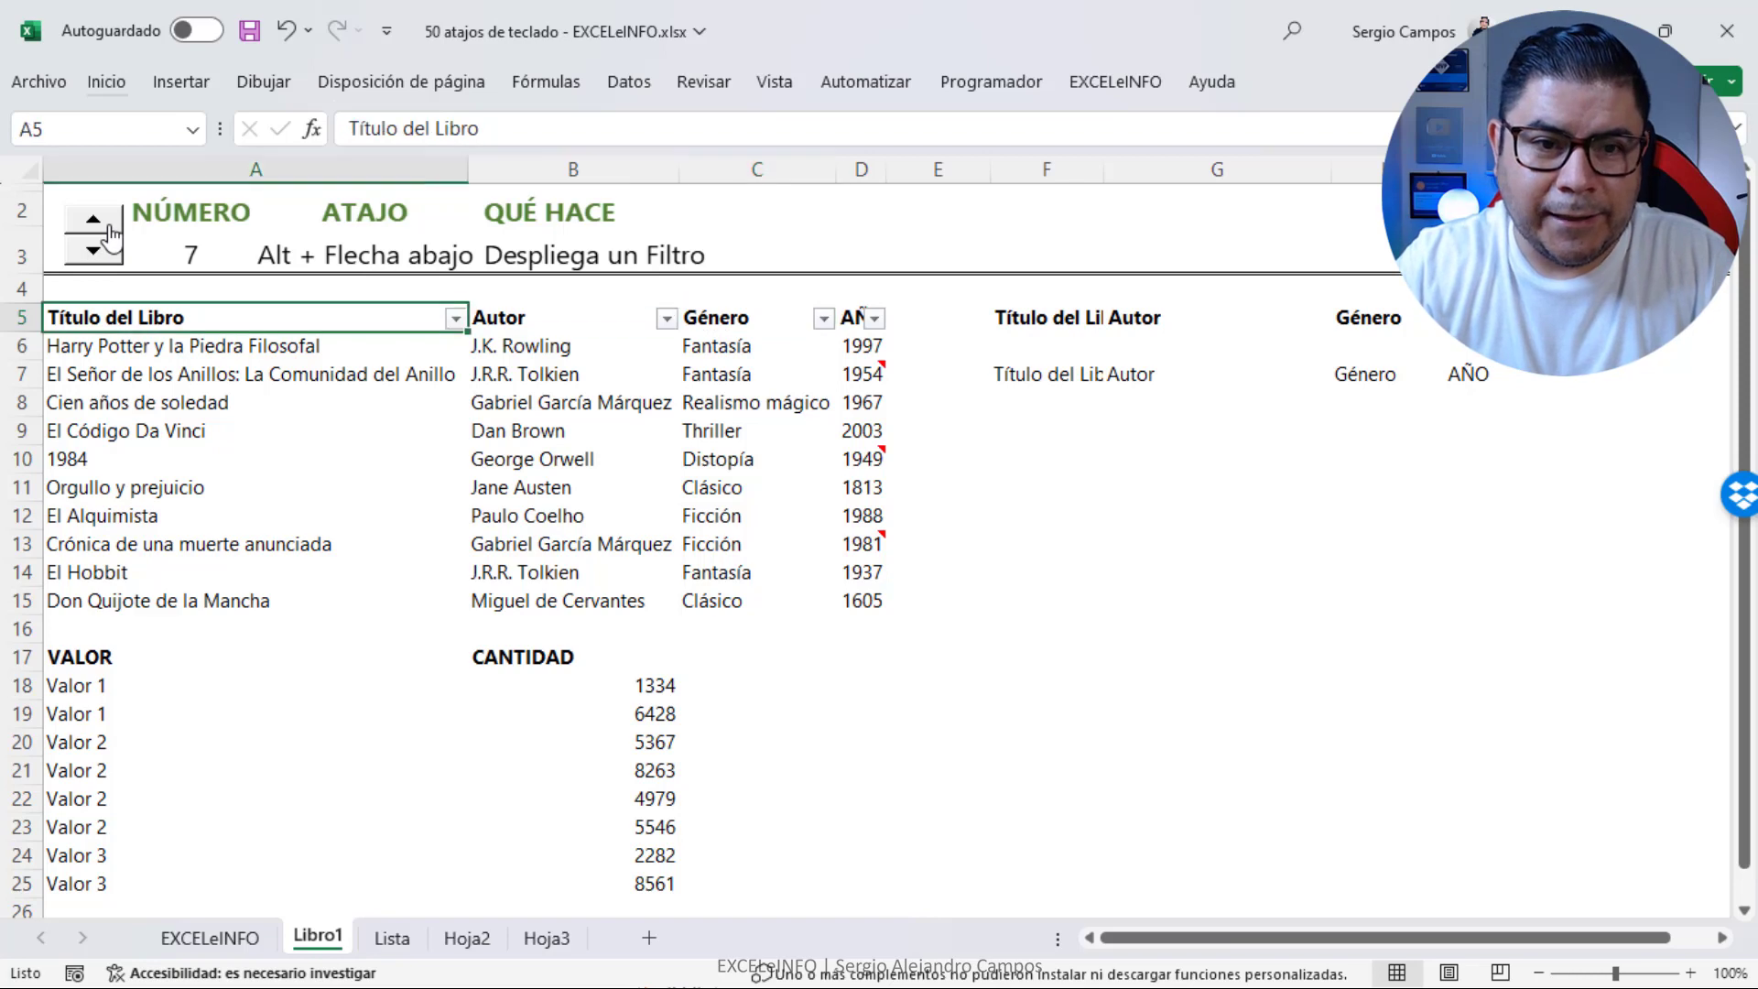
{"action": "key", "text": "alt+Down"}
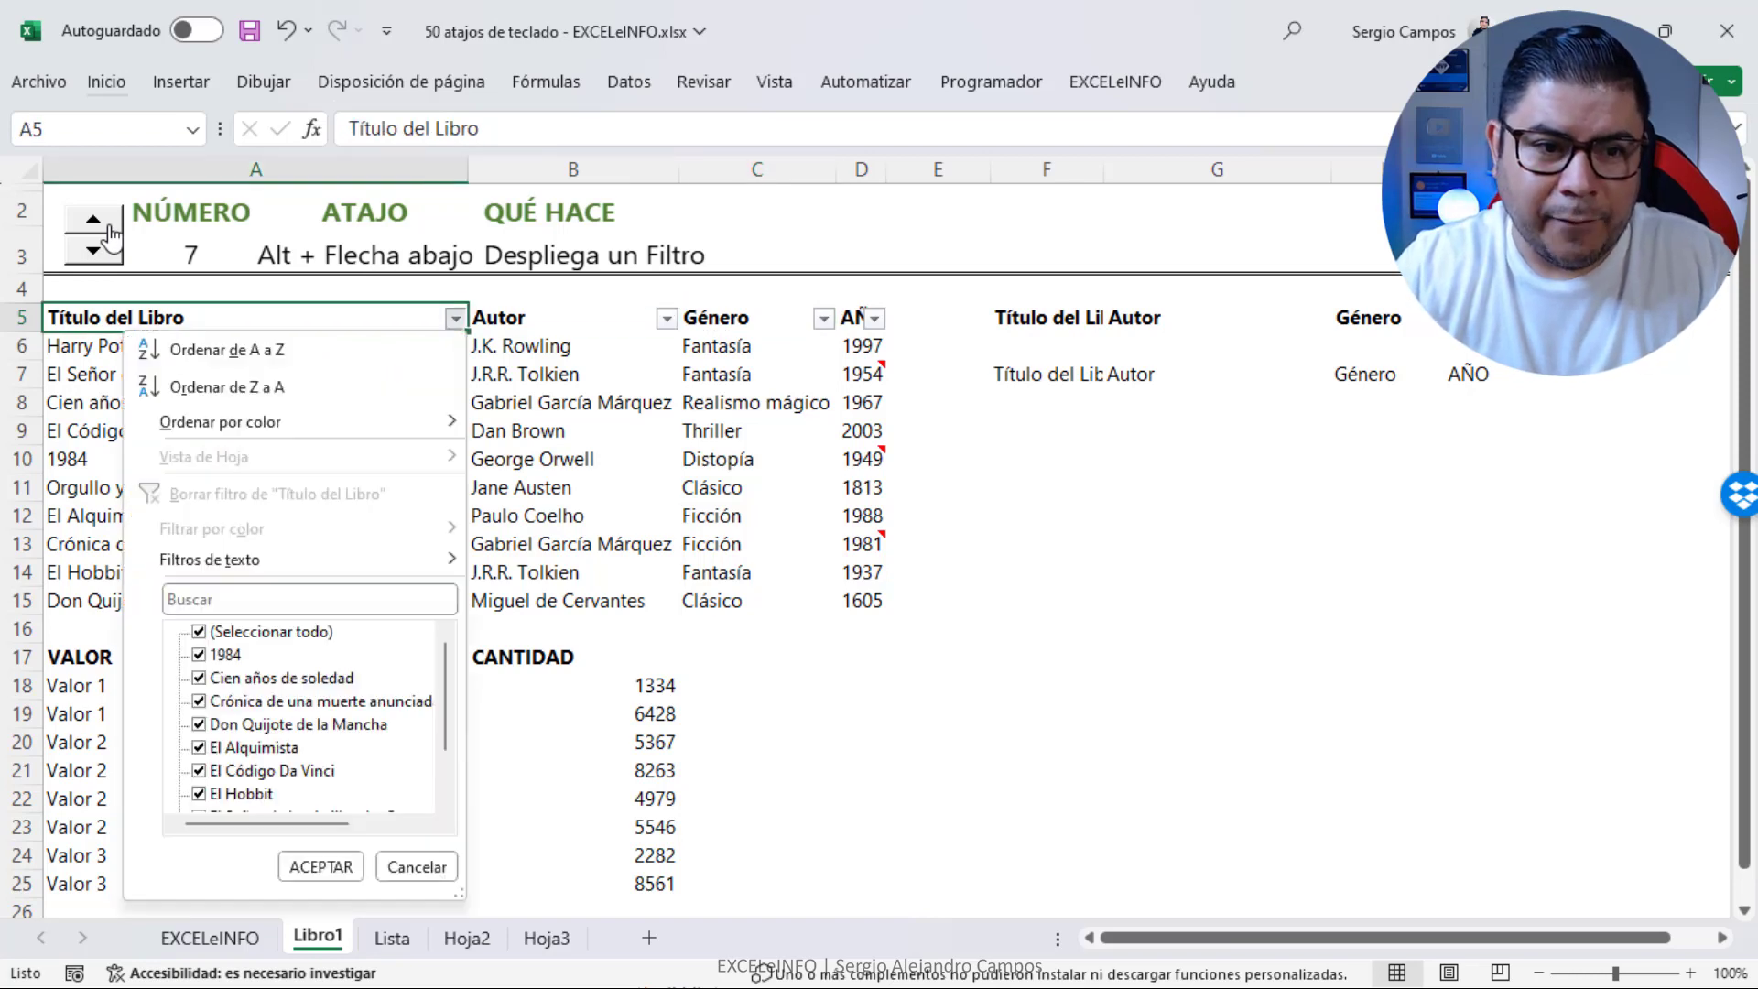
{"action": "key", "text": "Down"}
{"action": "key", "text": "Down"}
{"action": "key", "text": "Down"}
{"action": "key", "text": "Down"}
{"action": "key", "text": "Down"}
{"action": "key", "text": "Down"}
{"action": "key", "text": "Down"}
{"action": "key", "text": "Down"}
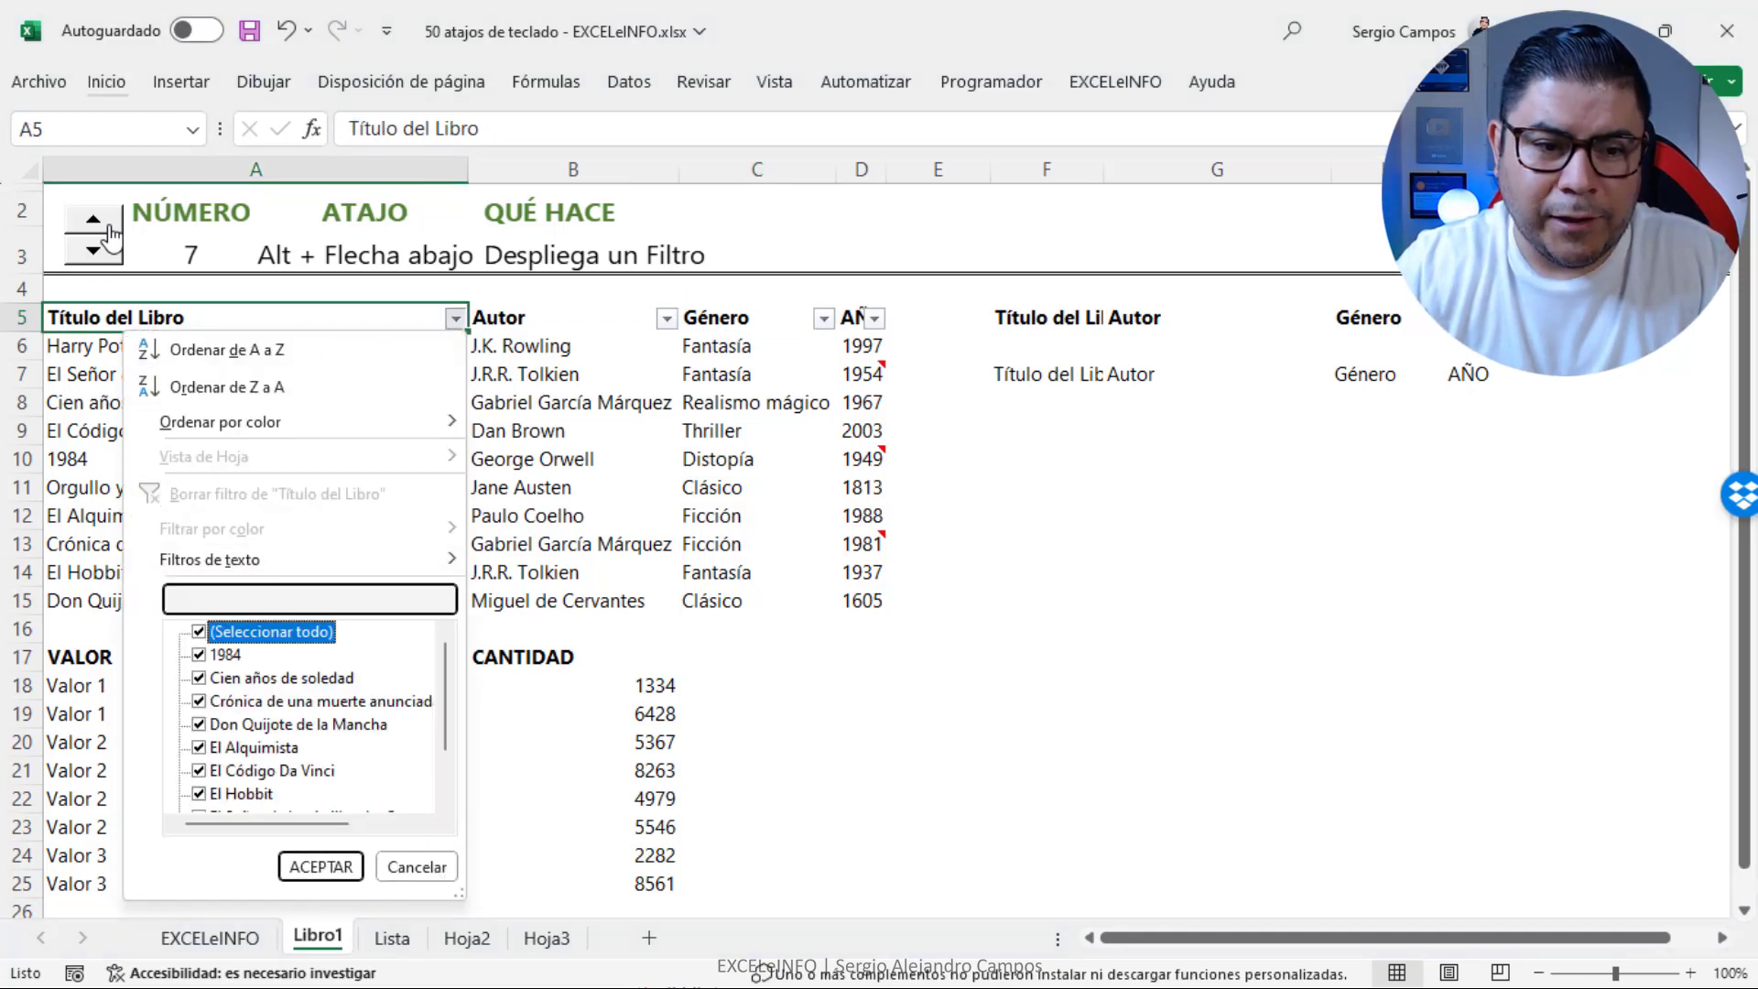
{"action": "key", "text": "Down"}
{"action": "key", "text": "Down"}
{"action": "key", "text": "Escape"}
Select the author names in B6:B15 and italicize them with Ctrl+K
{"action": "left_click", "coordinate": [105, 224]}
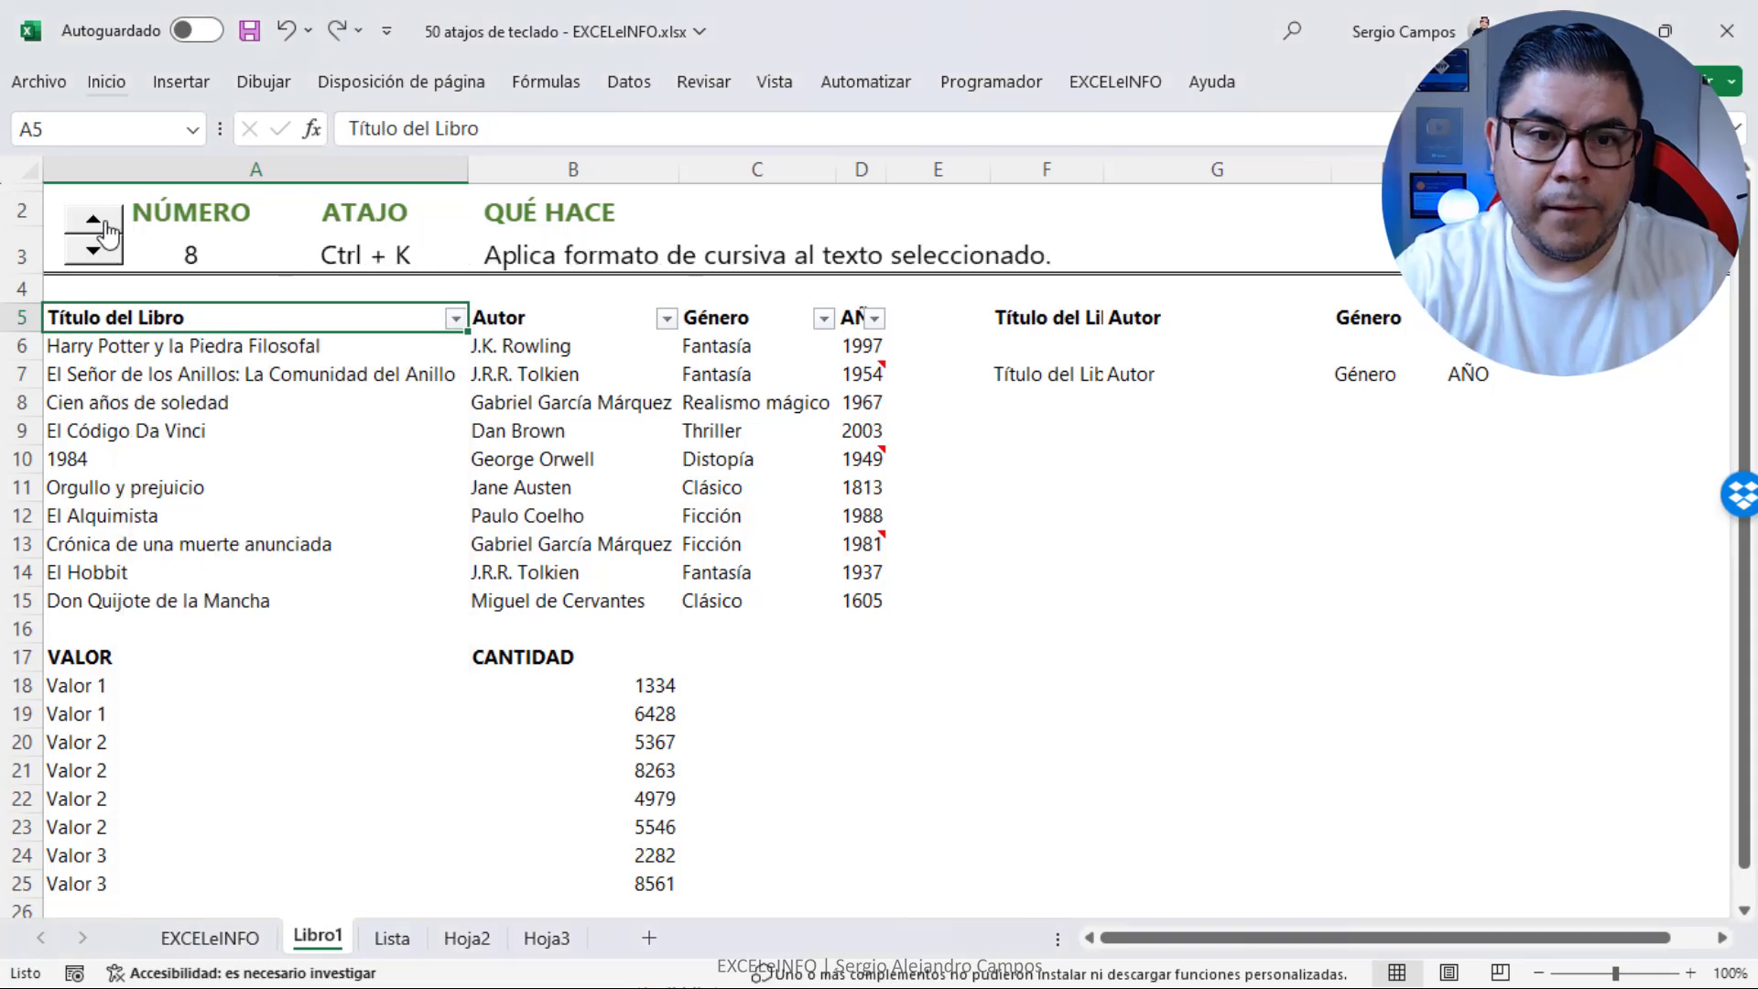
{"action": "key", "text": "Right"}
{"action": "key", "text": "Down"}
{"action": "key", "text": "ctrl+shift+Down"}
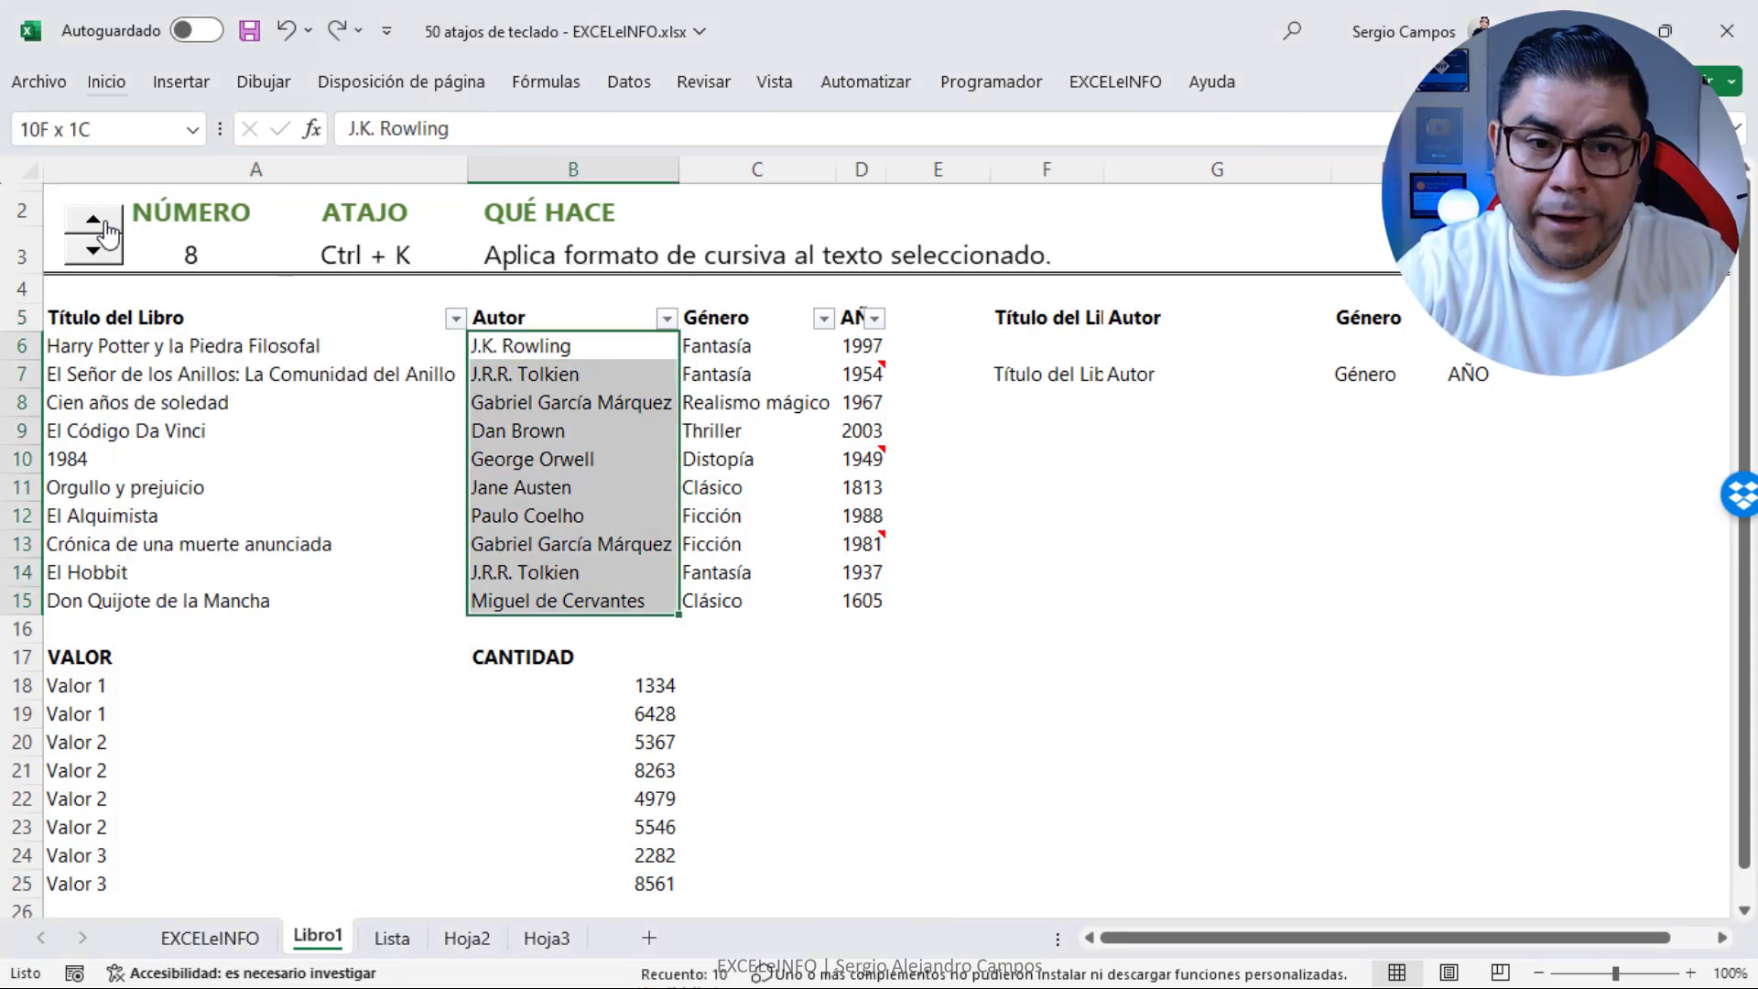
{"action": "key", "text": "ctrl+k"}
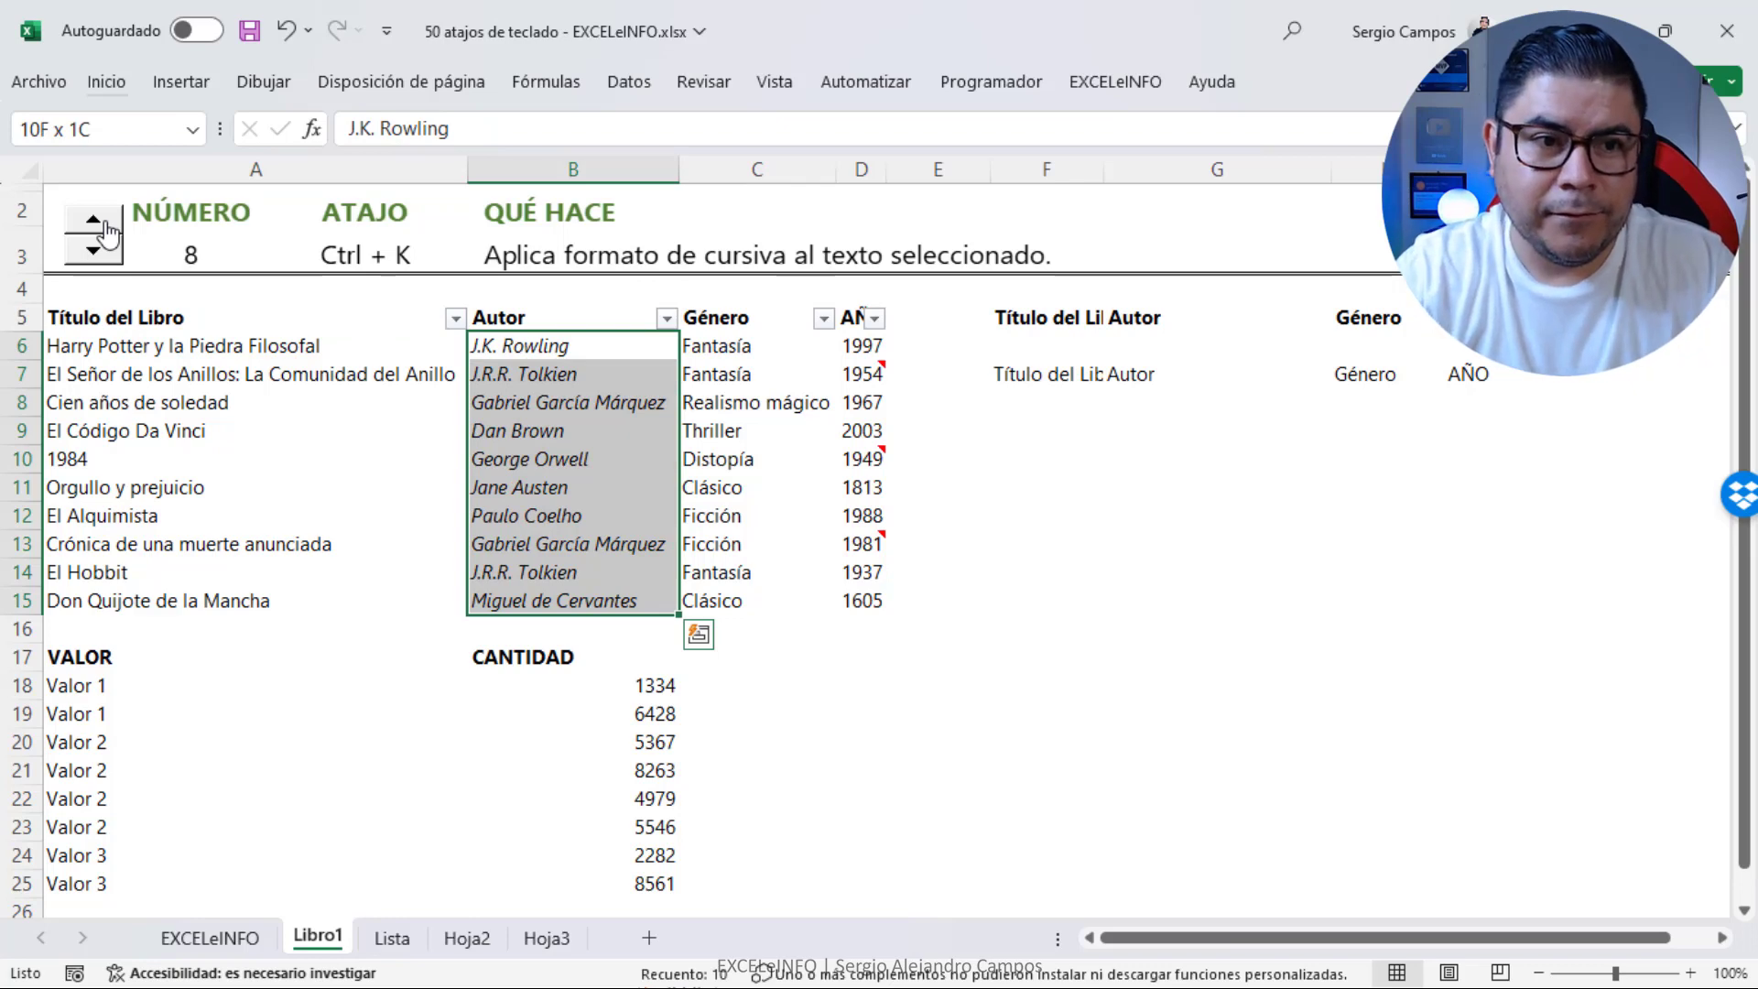
Make the author names bold with Ctrl+N and underlined with Ctrl+S, showing shortcuts 9 and 10
{"action": "left_click", "coordinate": [105, 224]}
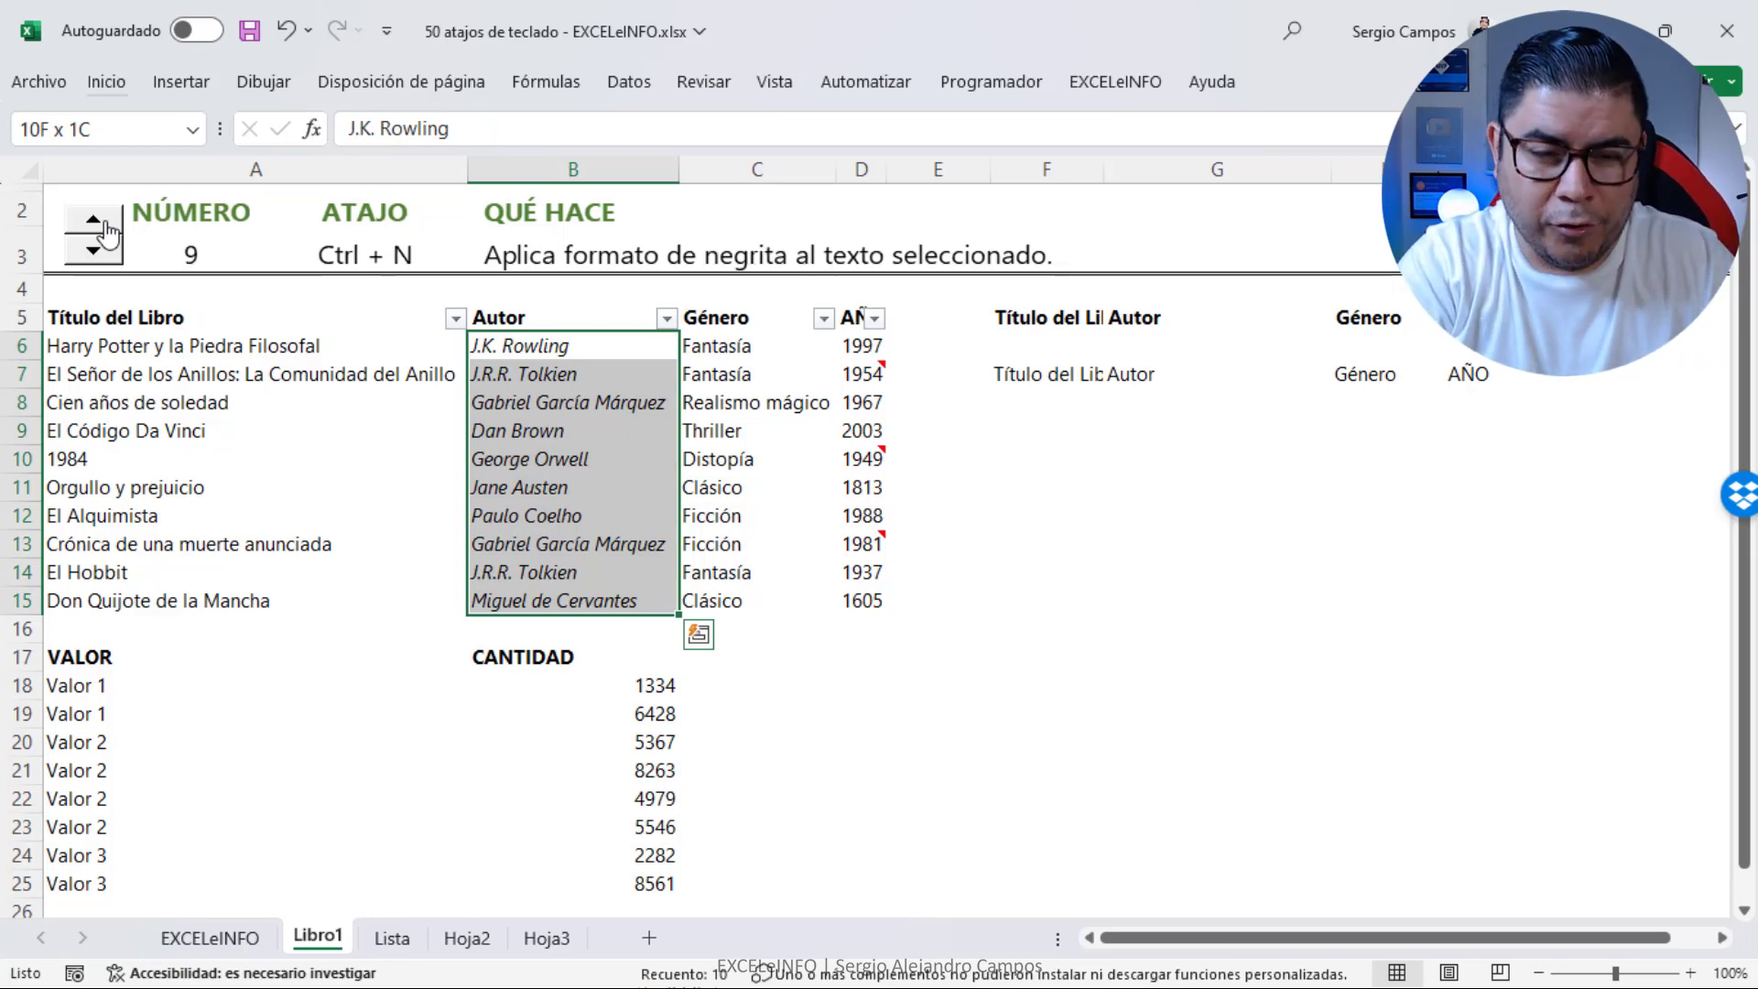
{"action": "key", "text": "ctrl+n"}
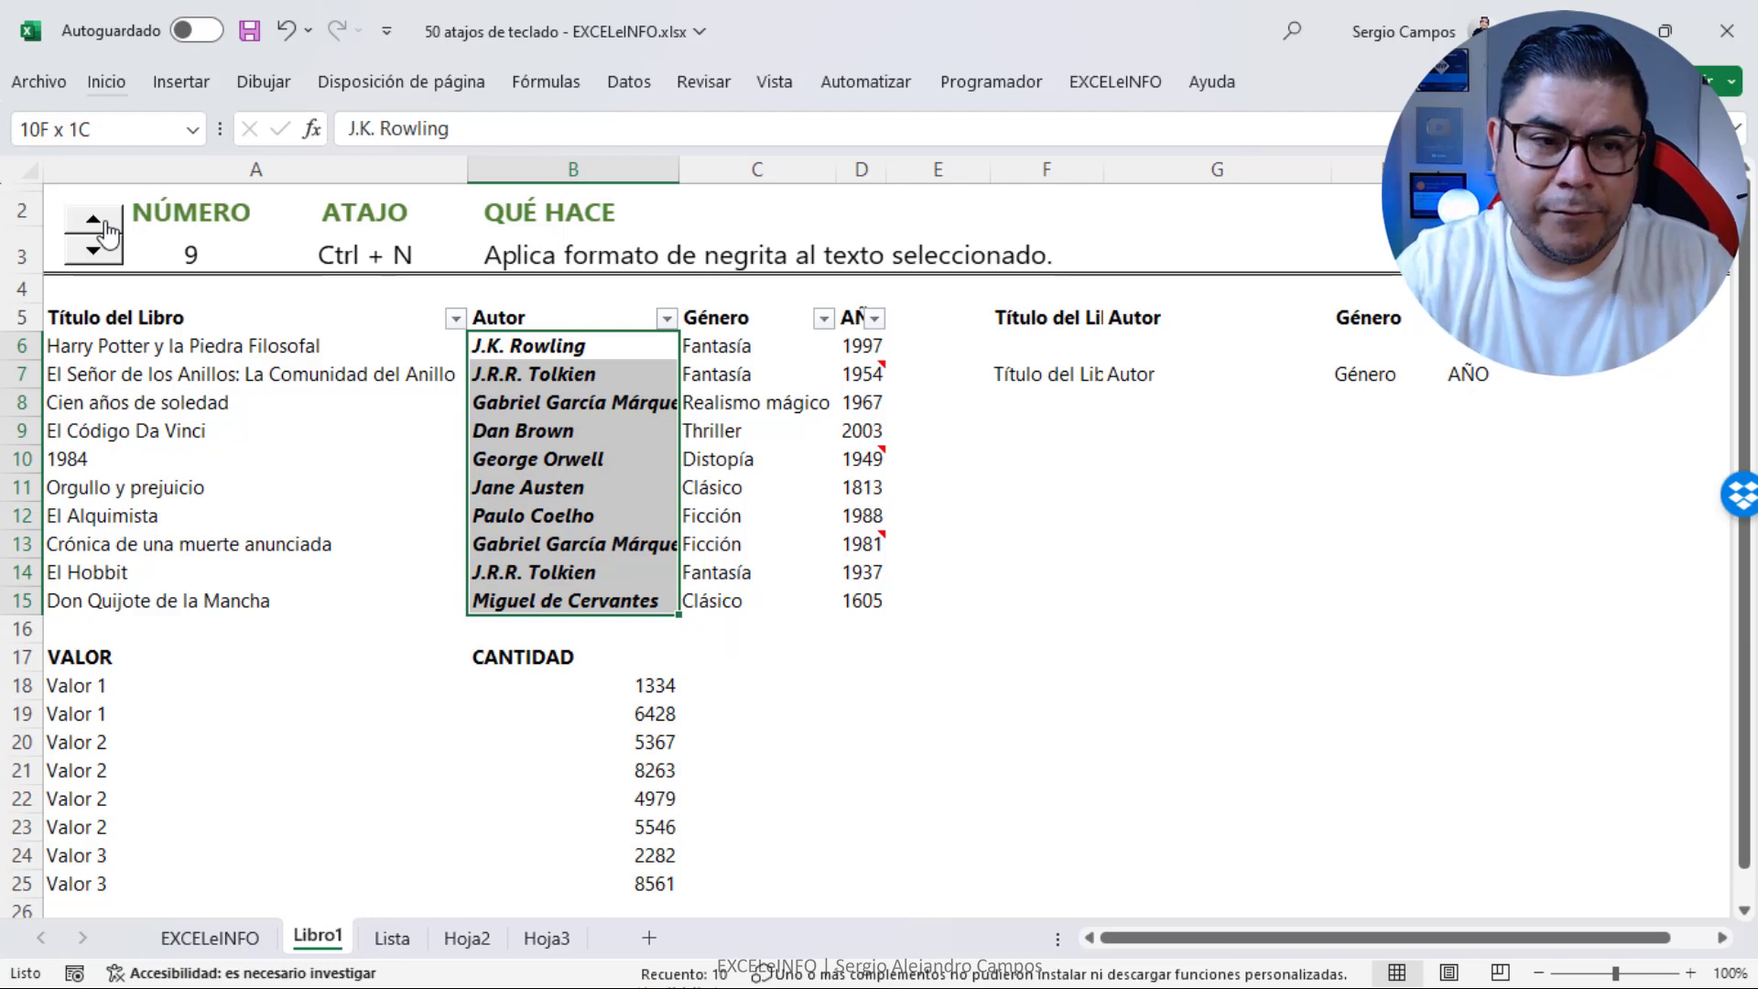
{"action": "left_click", "coordinate": [106, 225]}
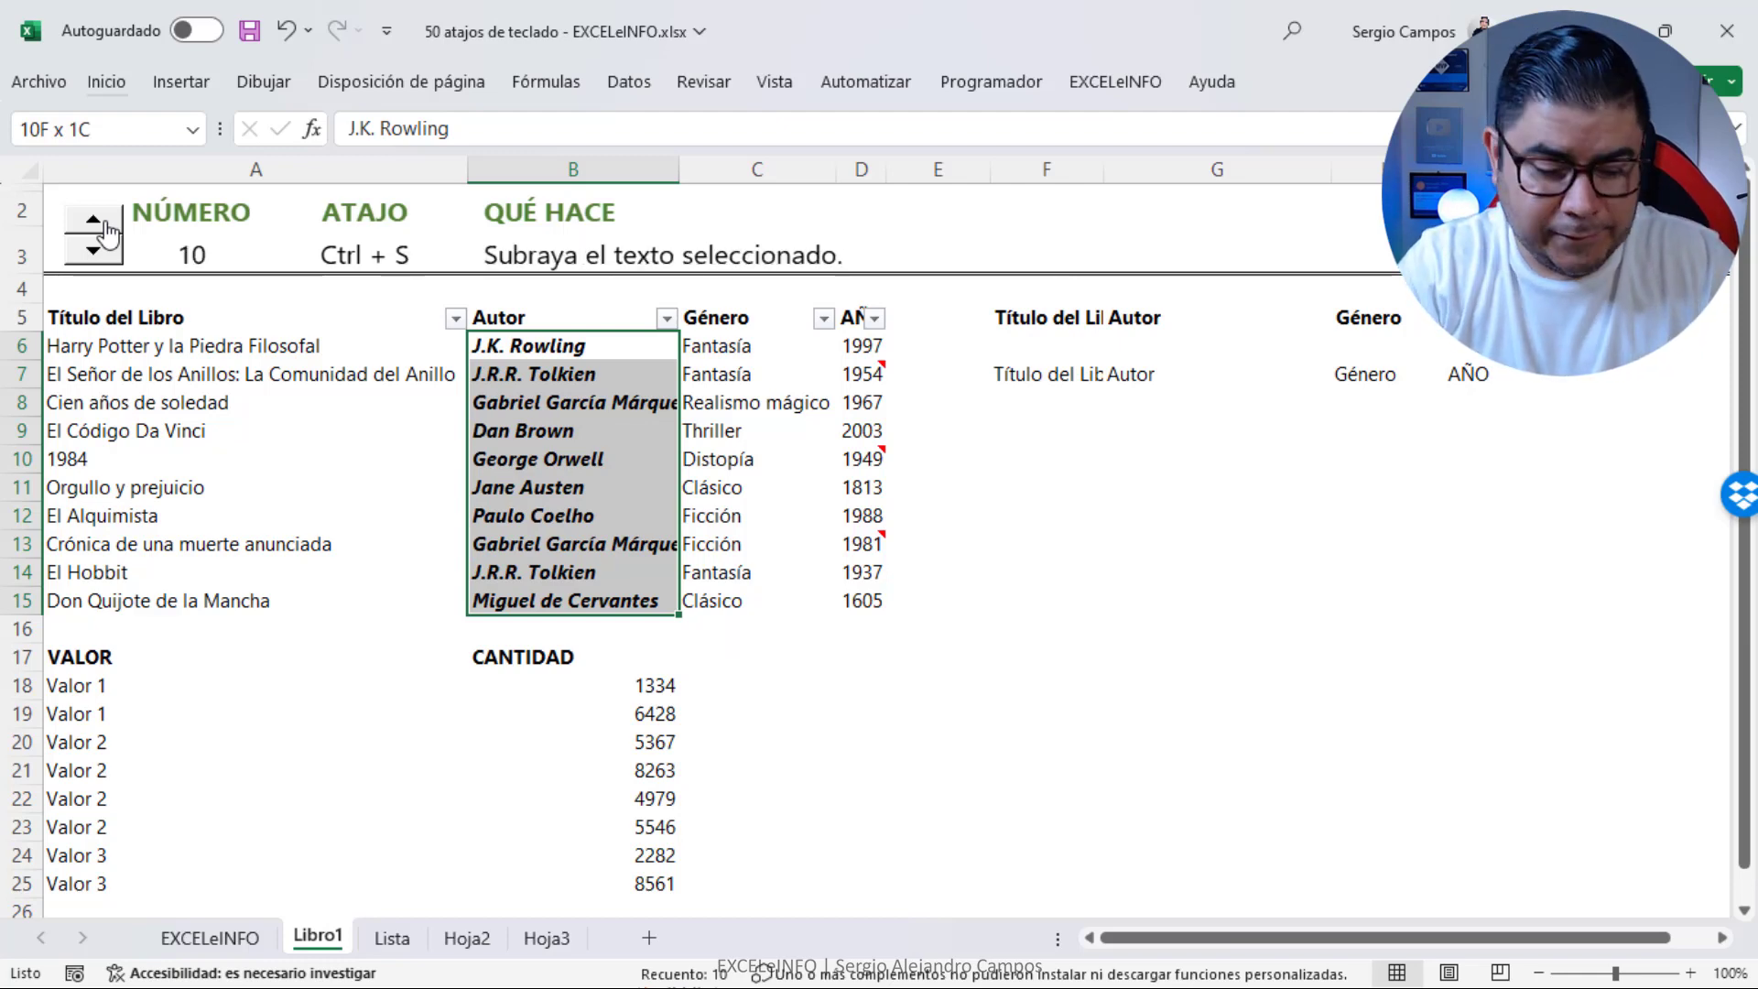
{"action": "key", "text": "ctrl+s"}
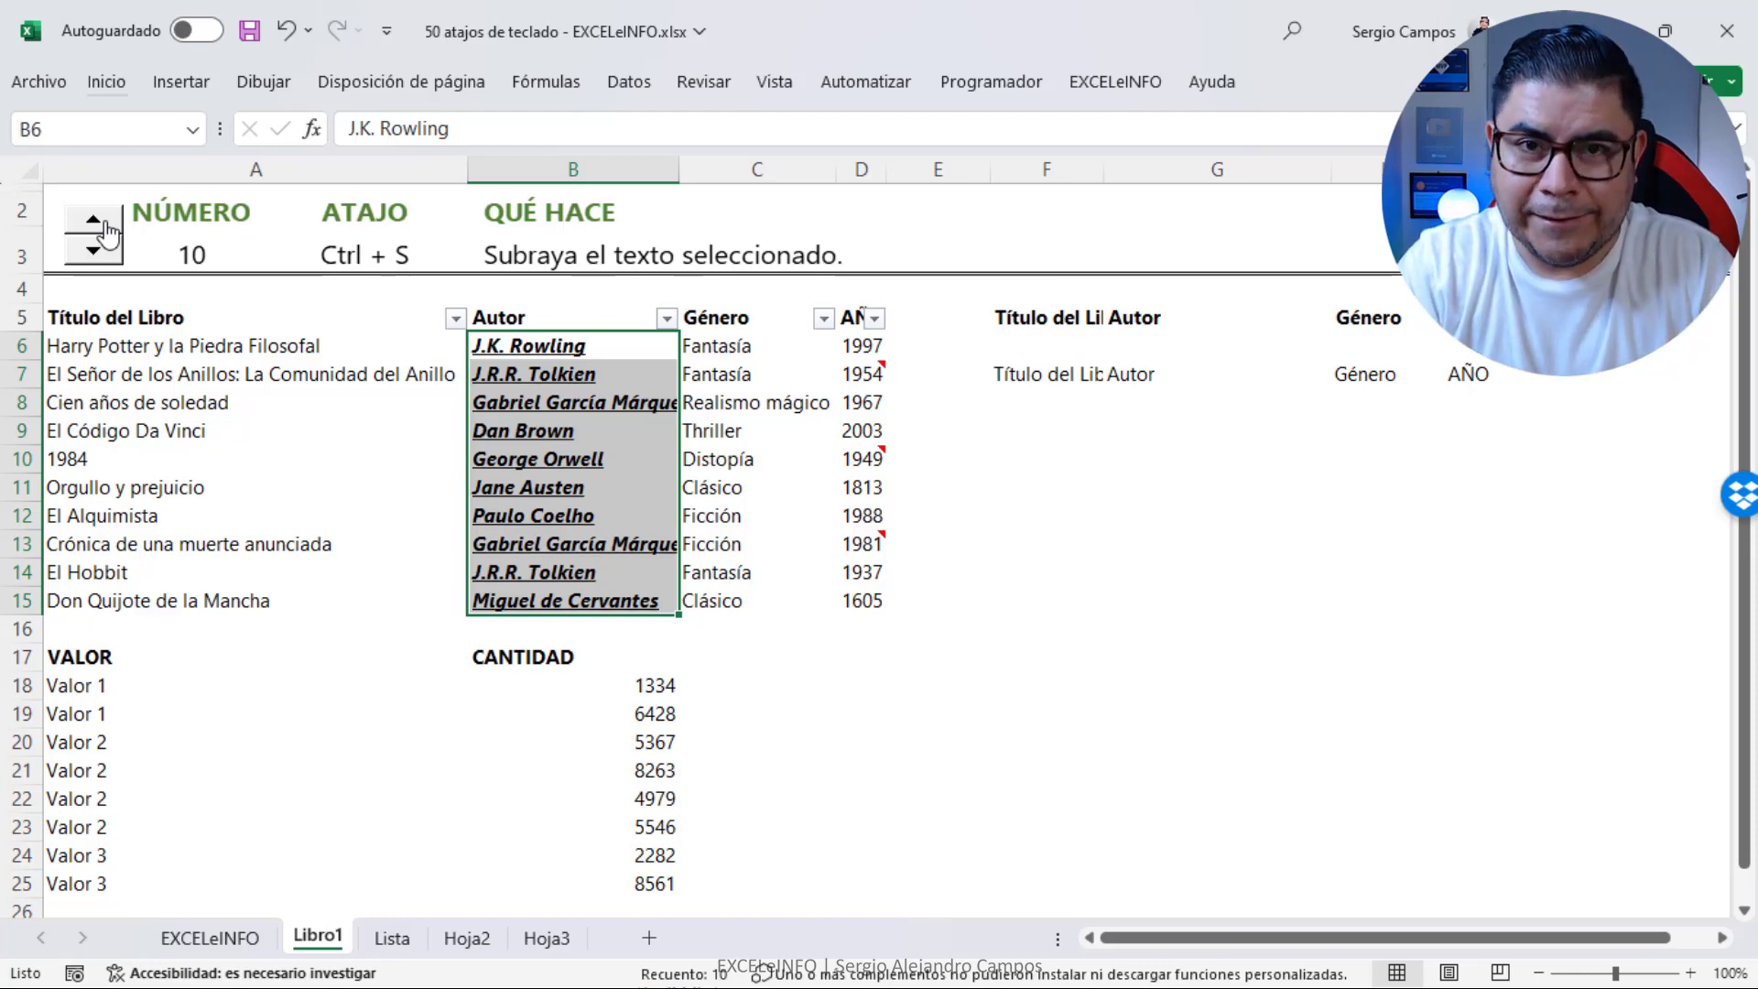
Show shortcut 11 and convert A5:D15 into a table with headers using Ctrl+T
{"action": "left_click", "coordinate": [94, 220]}
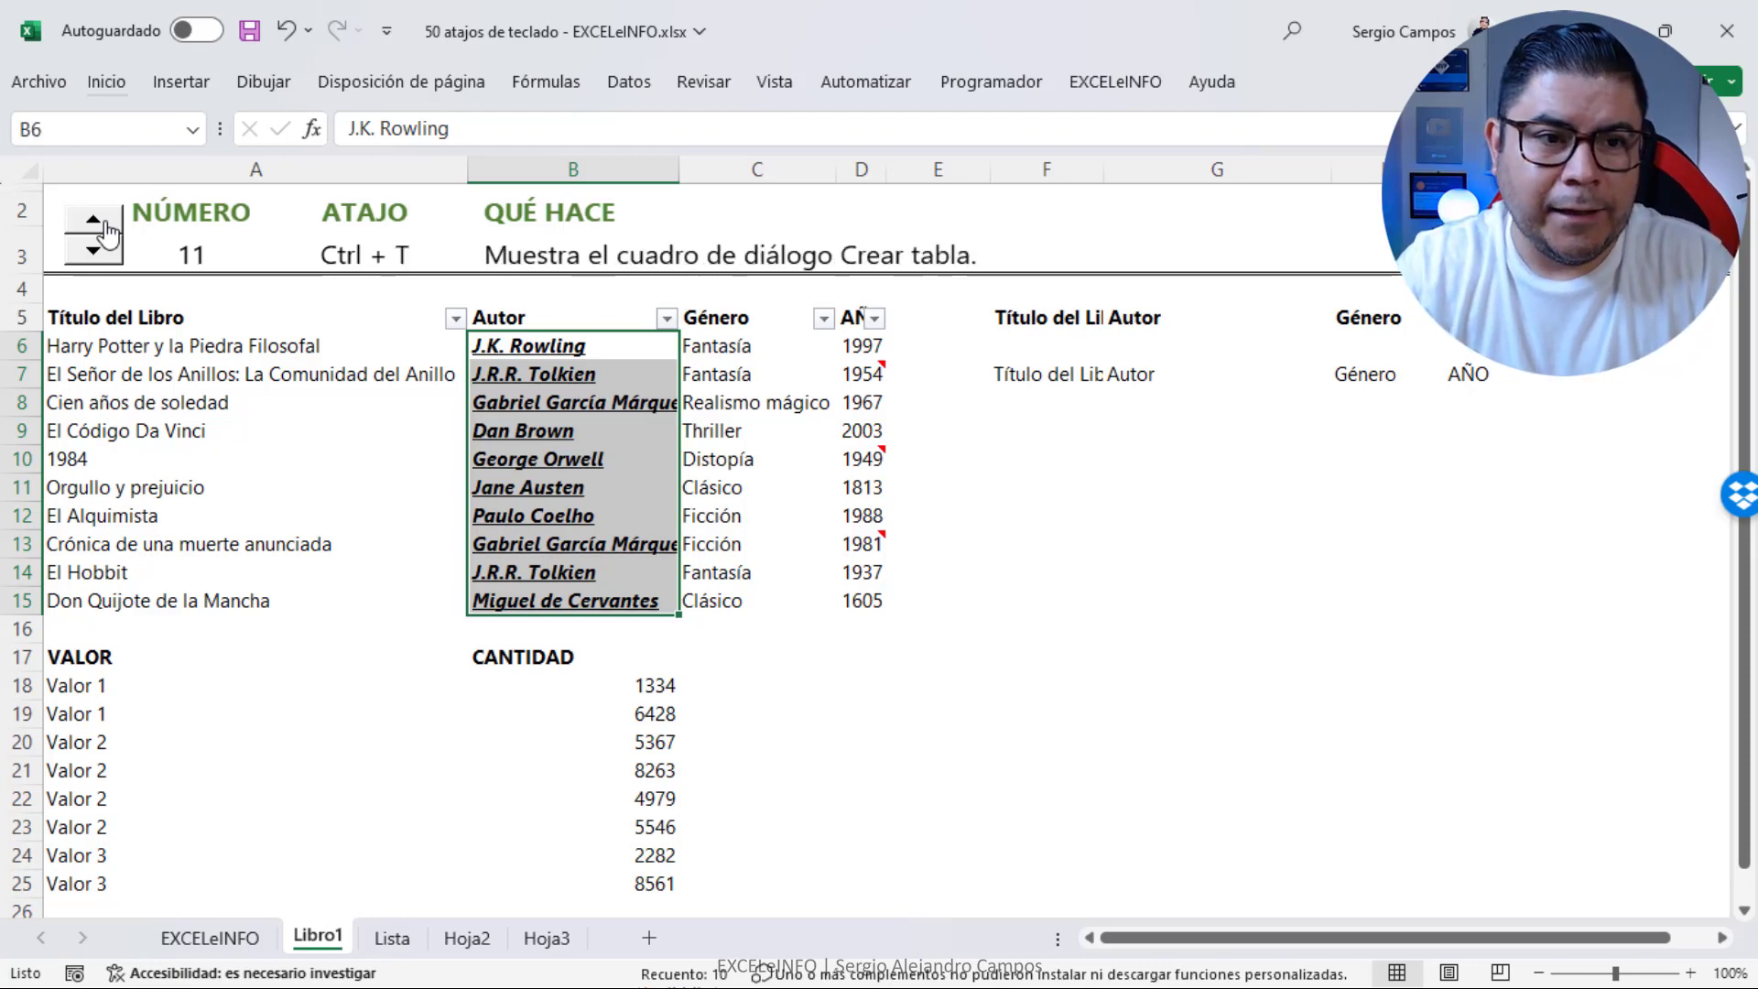
{"action": "key", "text": "Left"}
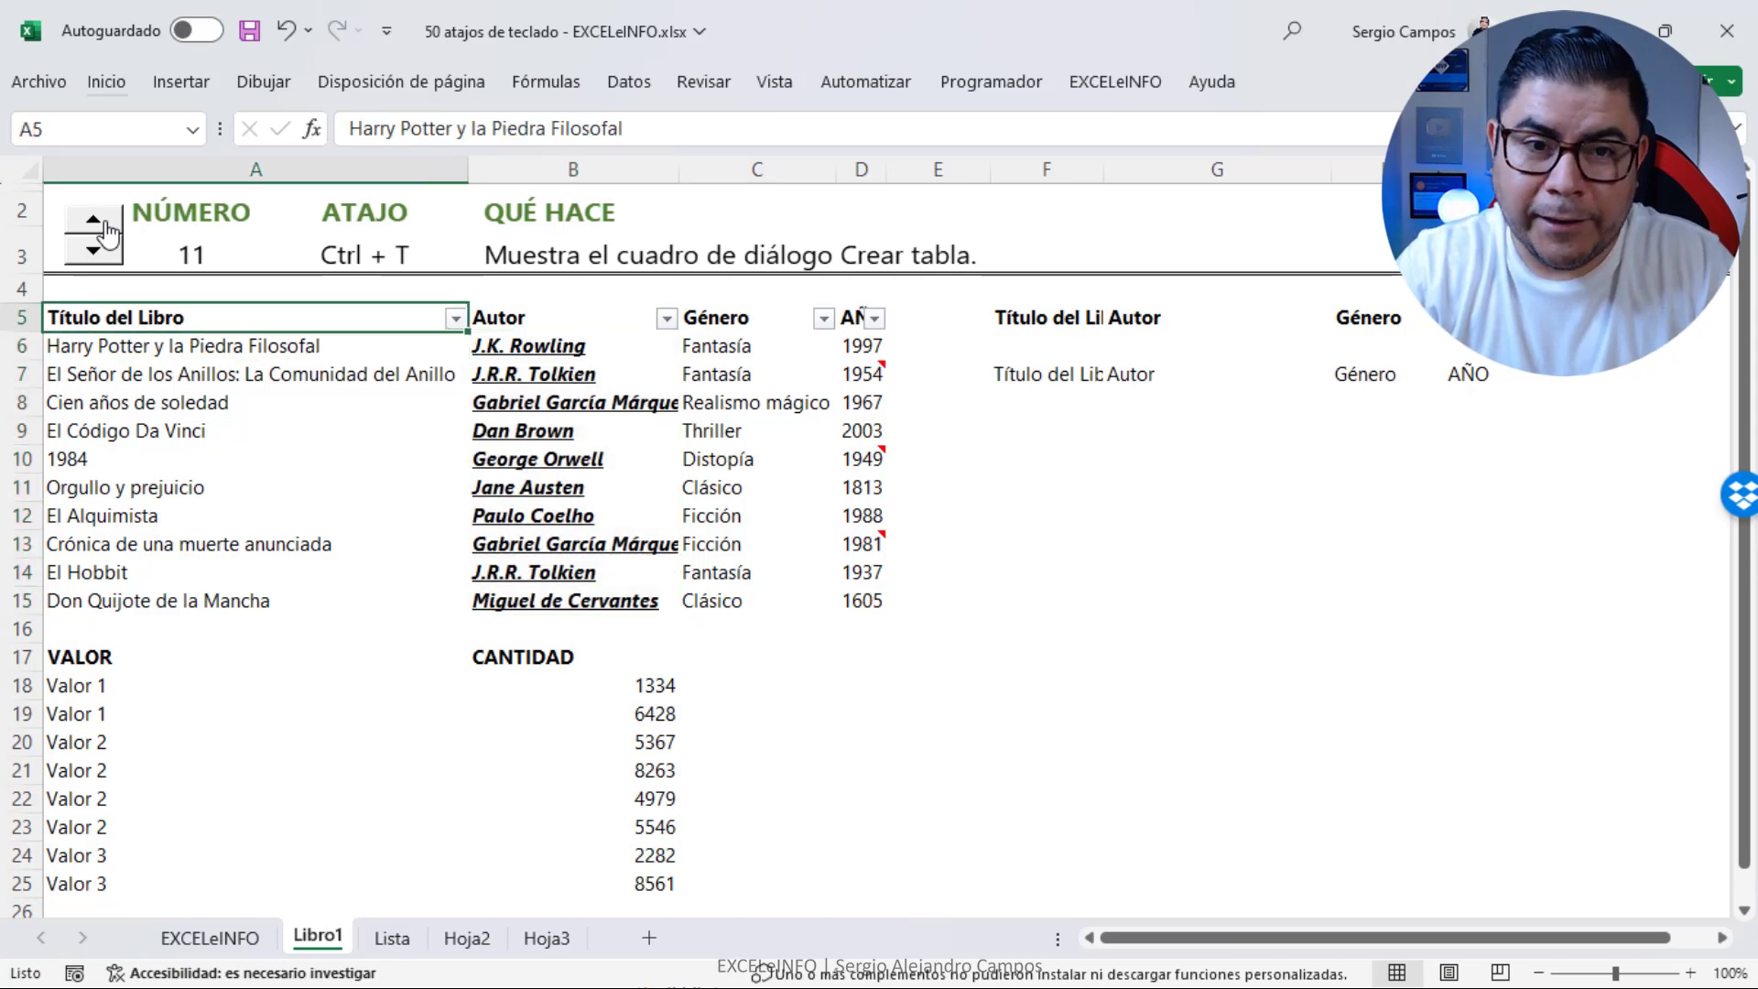
{"action": "key", "text": "Up"}
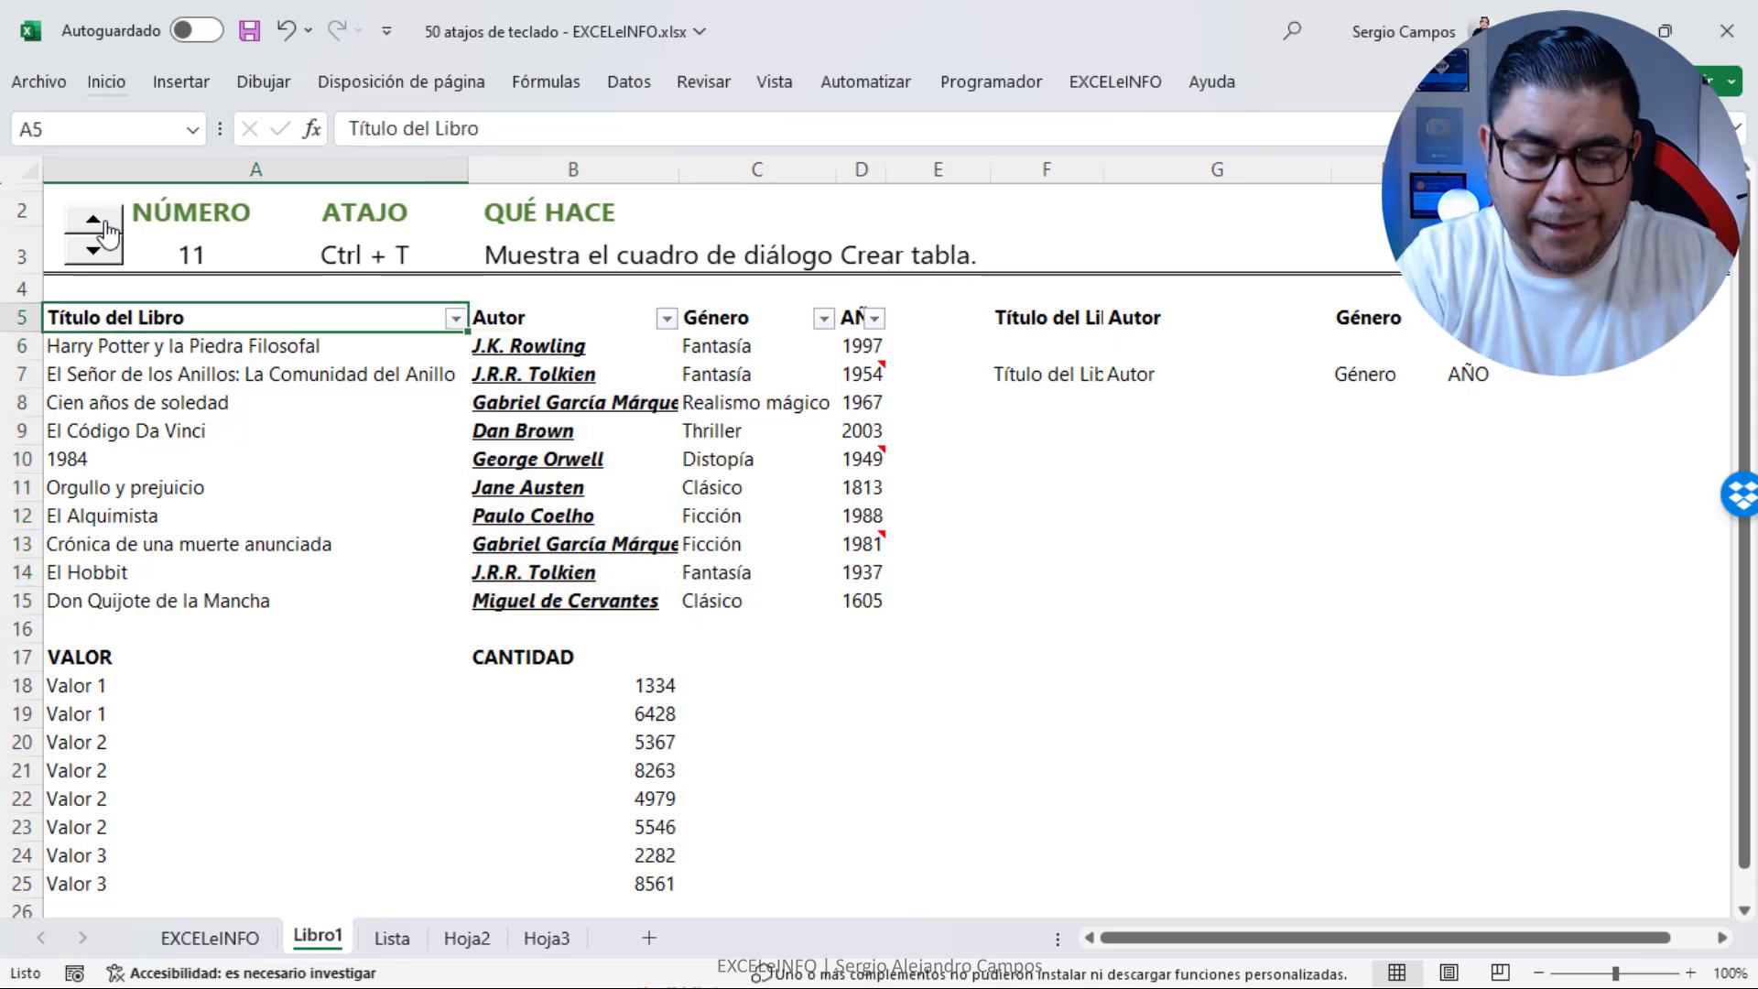
{"action": "key", "text": "ctrl+t"}
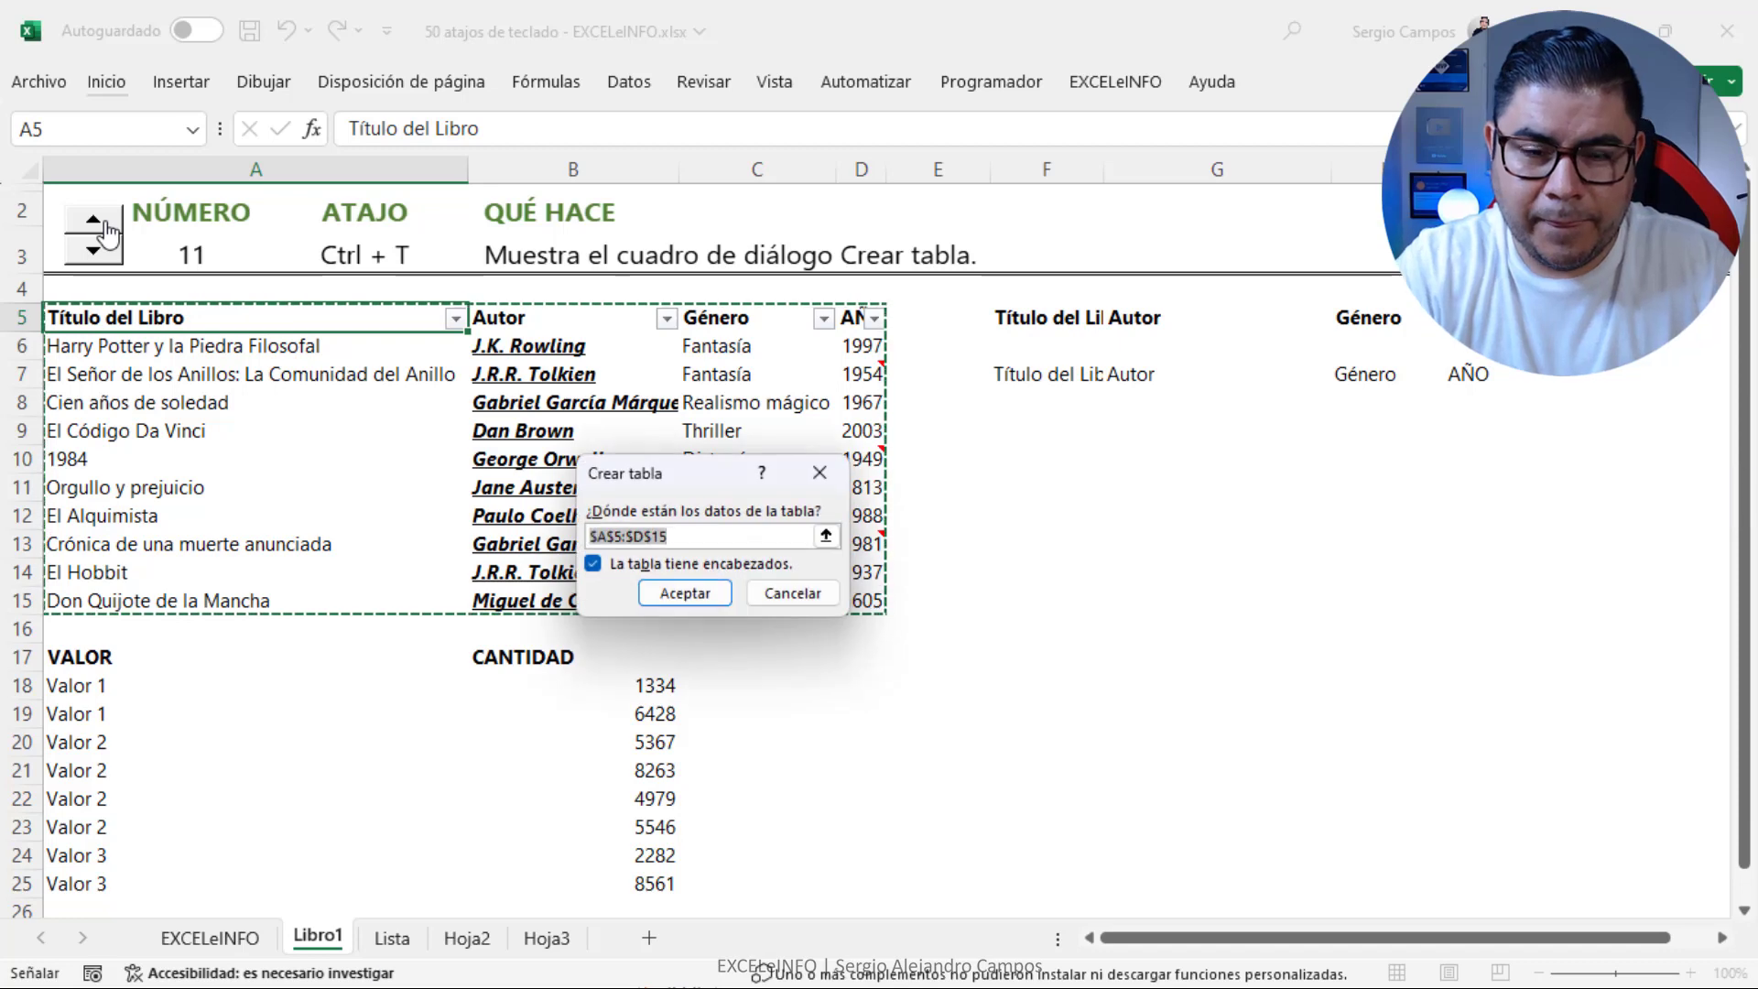
{"action": "key", "text": "Return"}
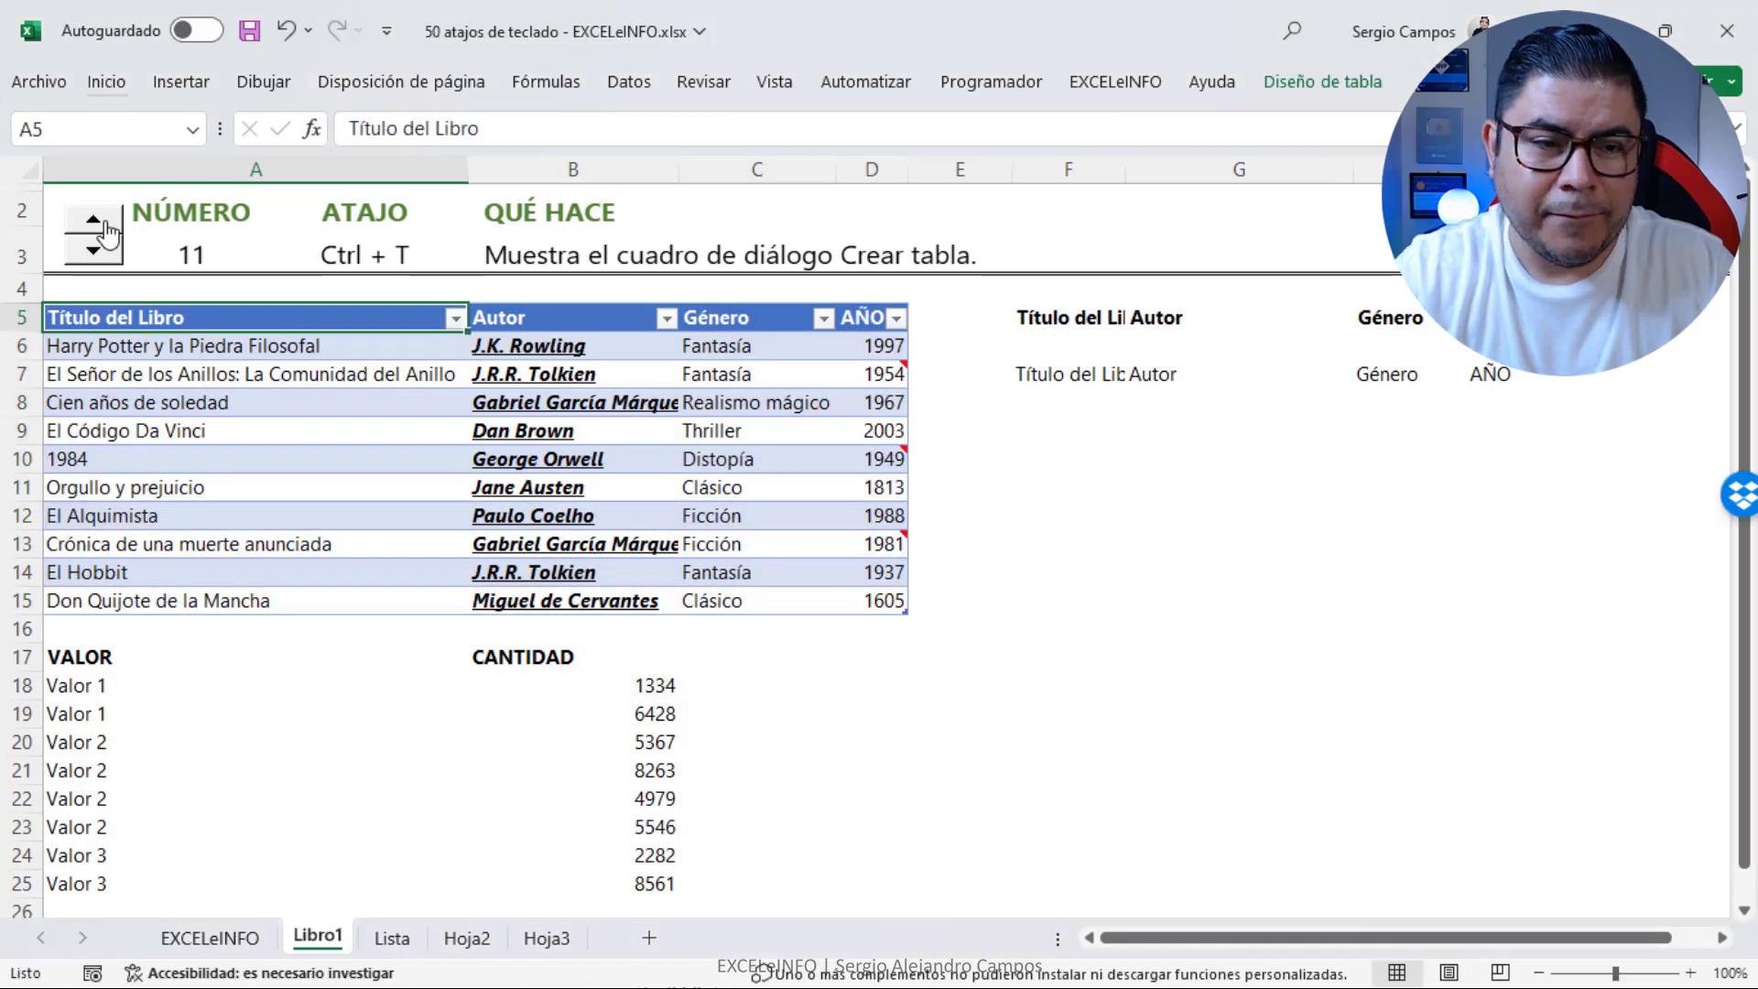
Show shortcut 12, open and close a blank Libro2 workbook with Ctrl+U and Ctrl+W, then show shortcut 13
{"action": "left_click", "coordinate": [101, 222]}
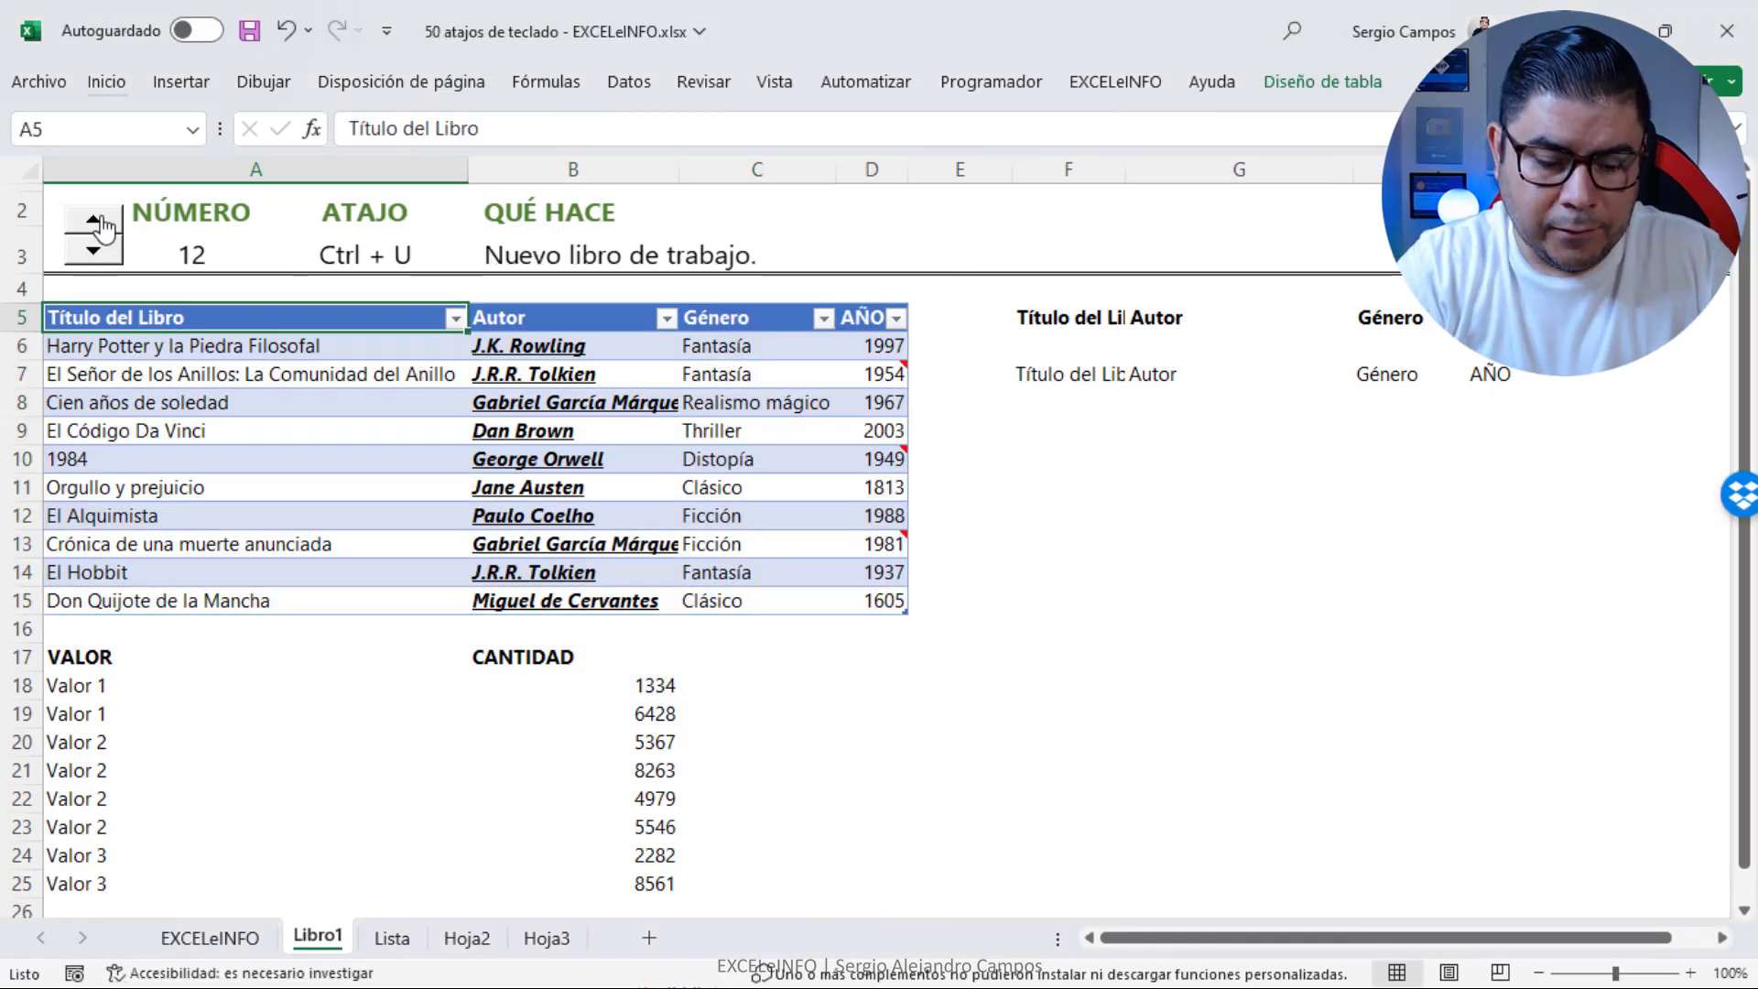
{"action": "key", "text": "ctrl+u"}
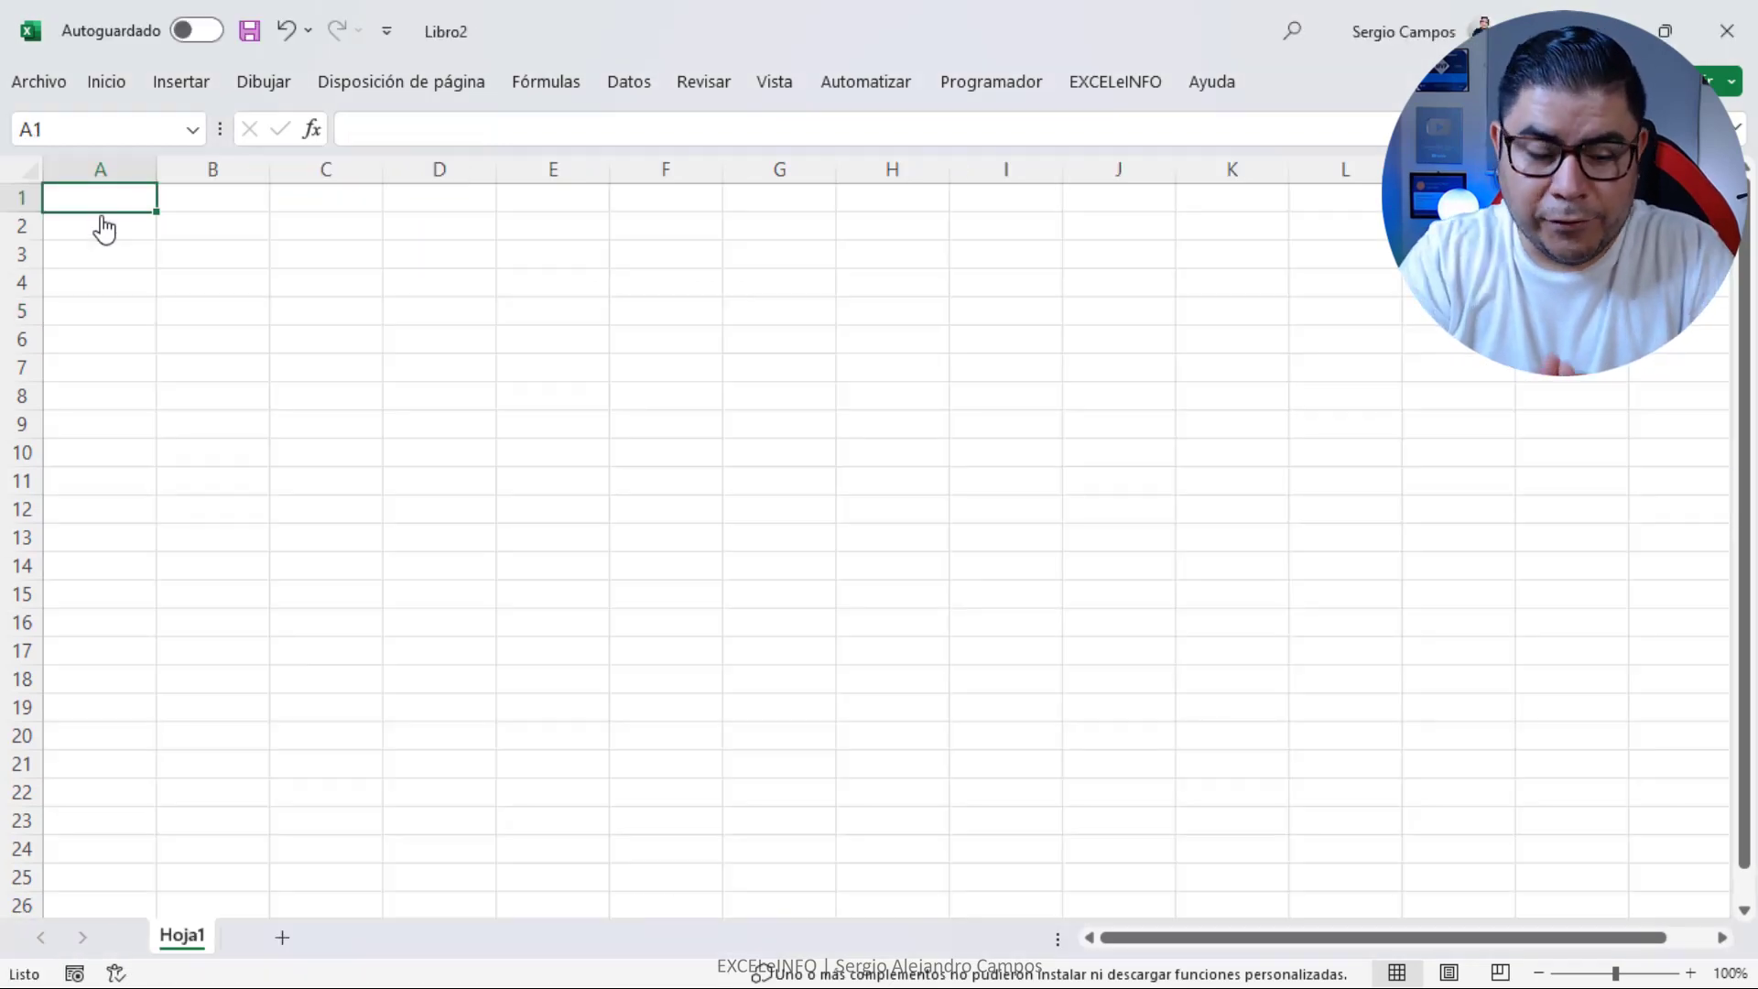
{"action": "key", "text": "ctrl+w"}
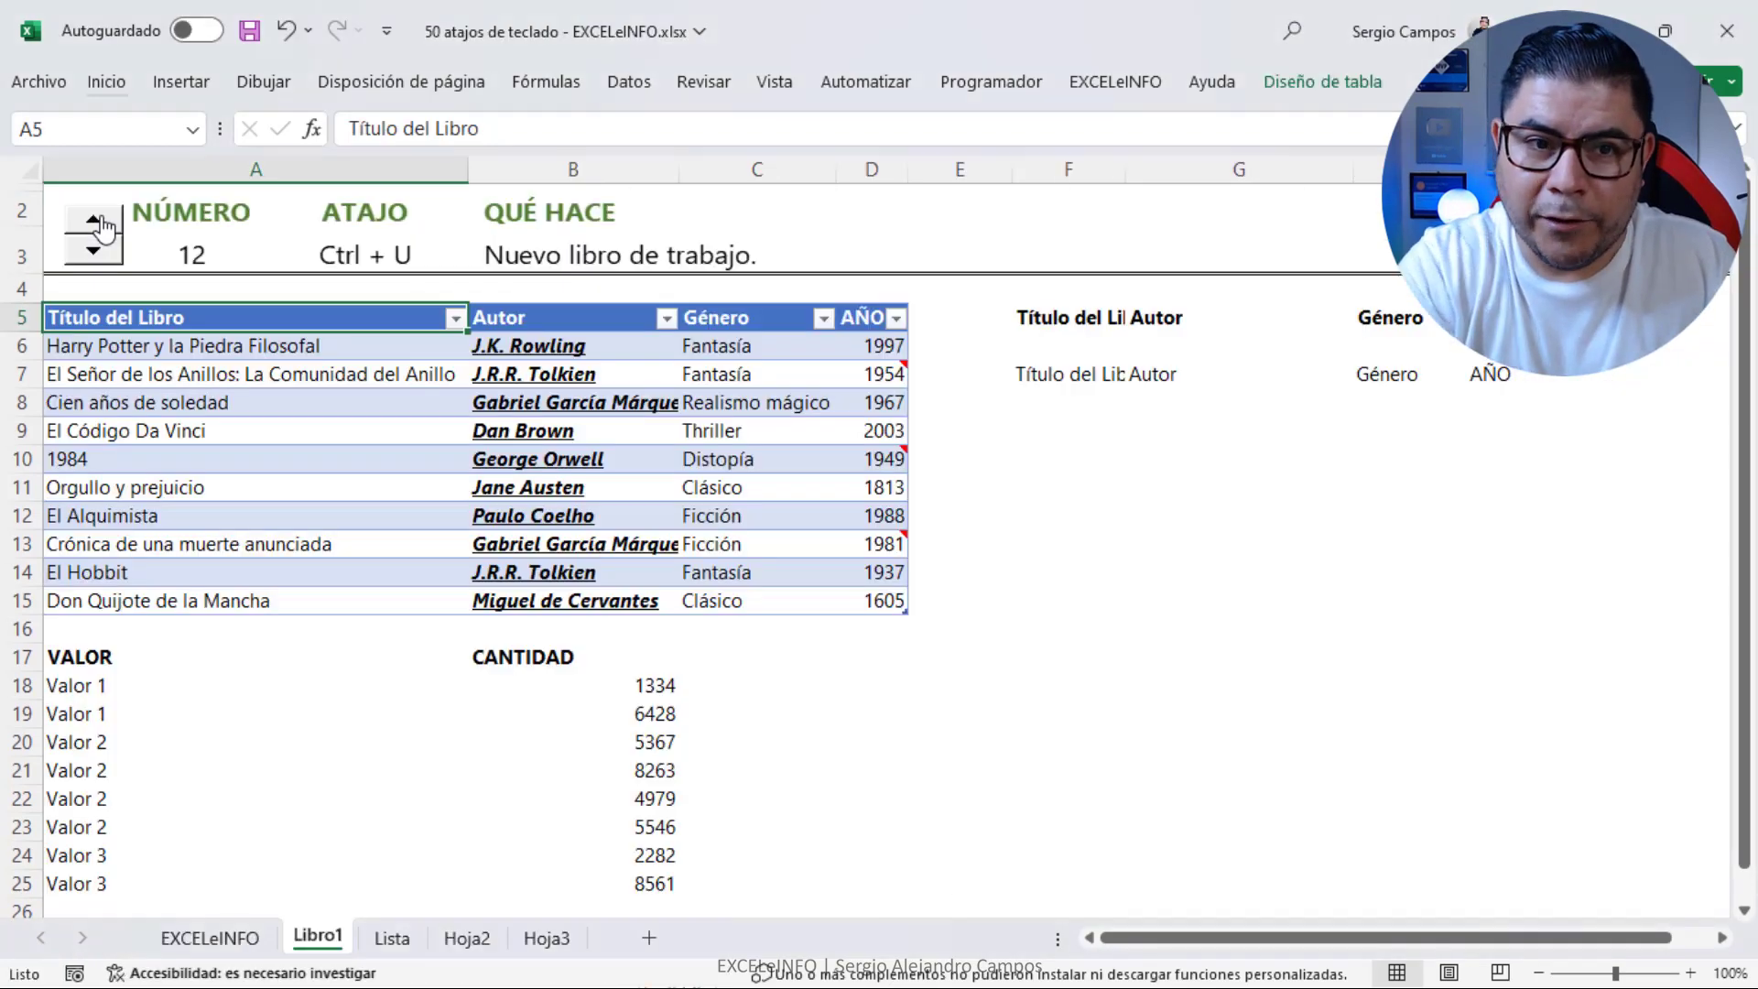
{"action": "left_click", "coordinate": [94, 220]}
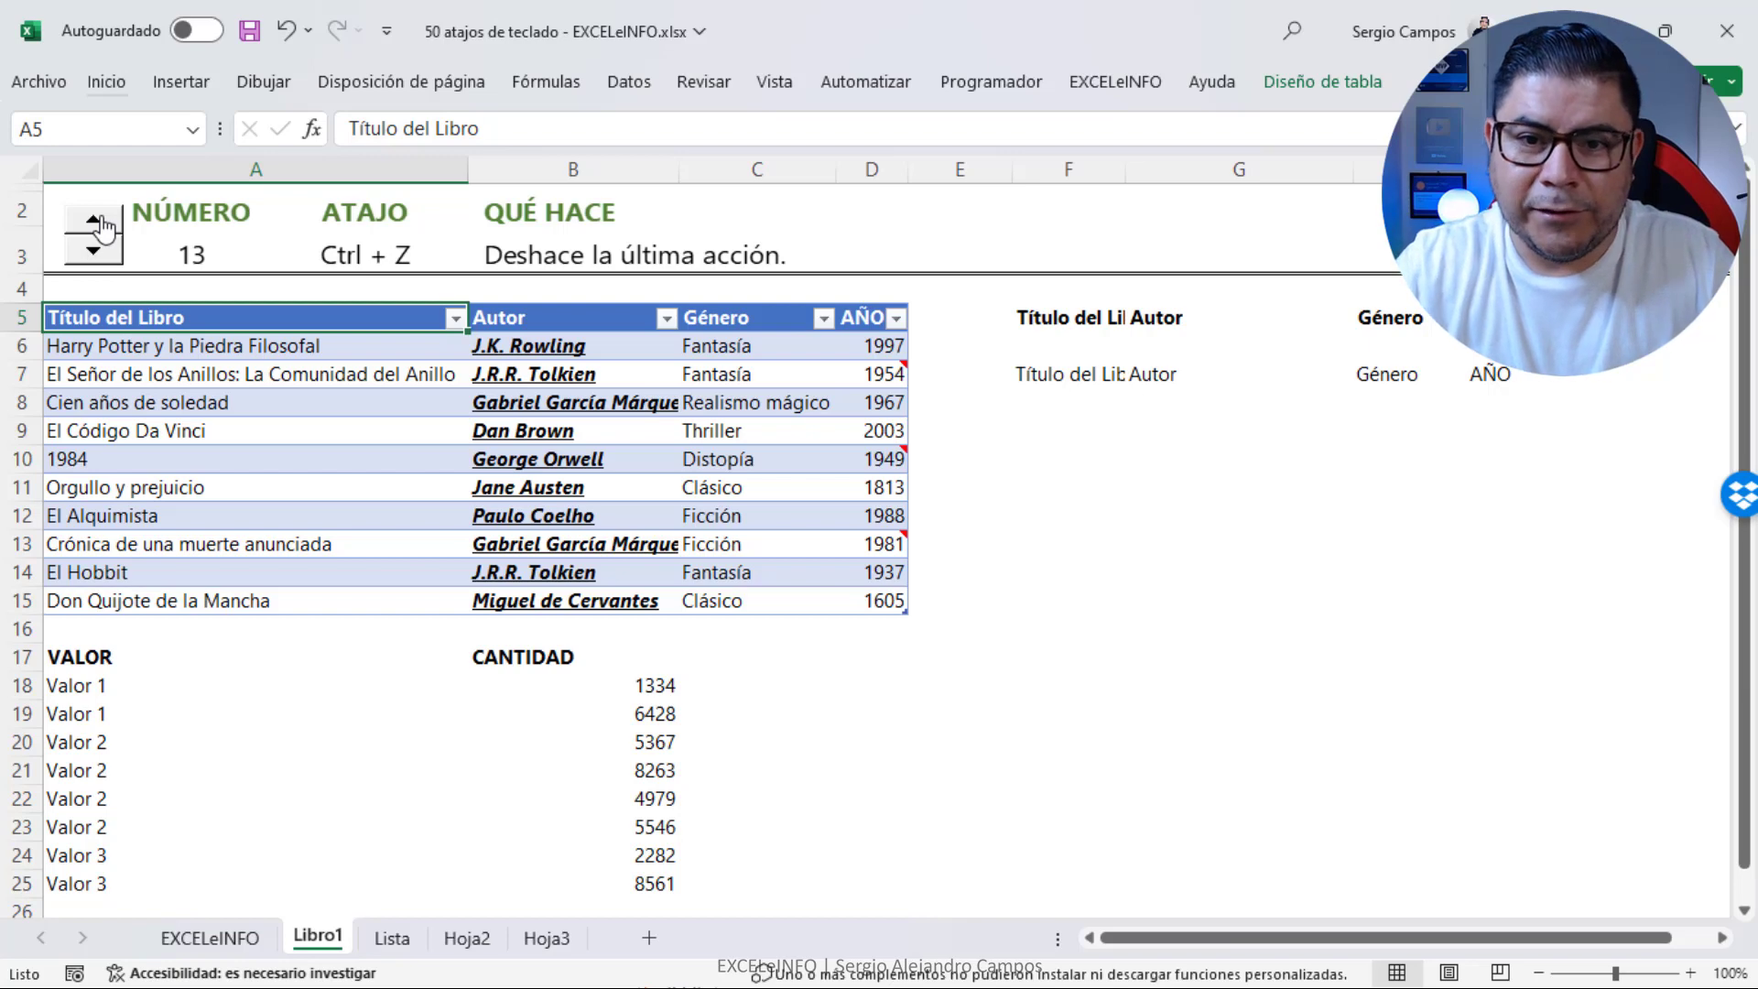
Copy the AÑO column D5:D15, paste it at F17, undo the paste, and show shortcut 14
{"action": "left_click", "coordinate": [858, 302]}
{"action": "left_click_drag", "start_coordinate": [860, 318], "coordinate": [869, 592]}
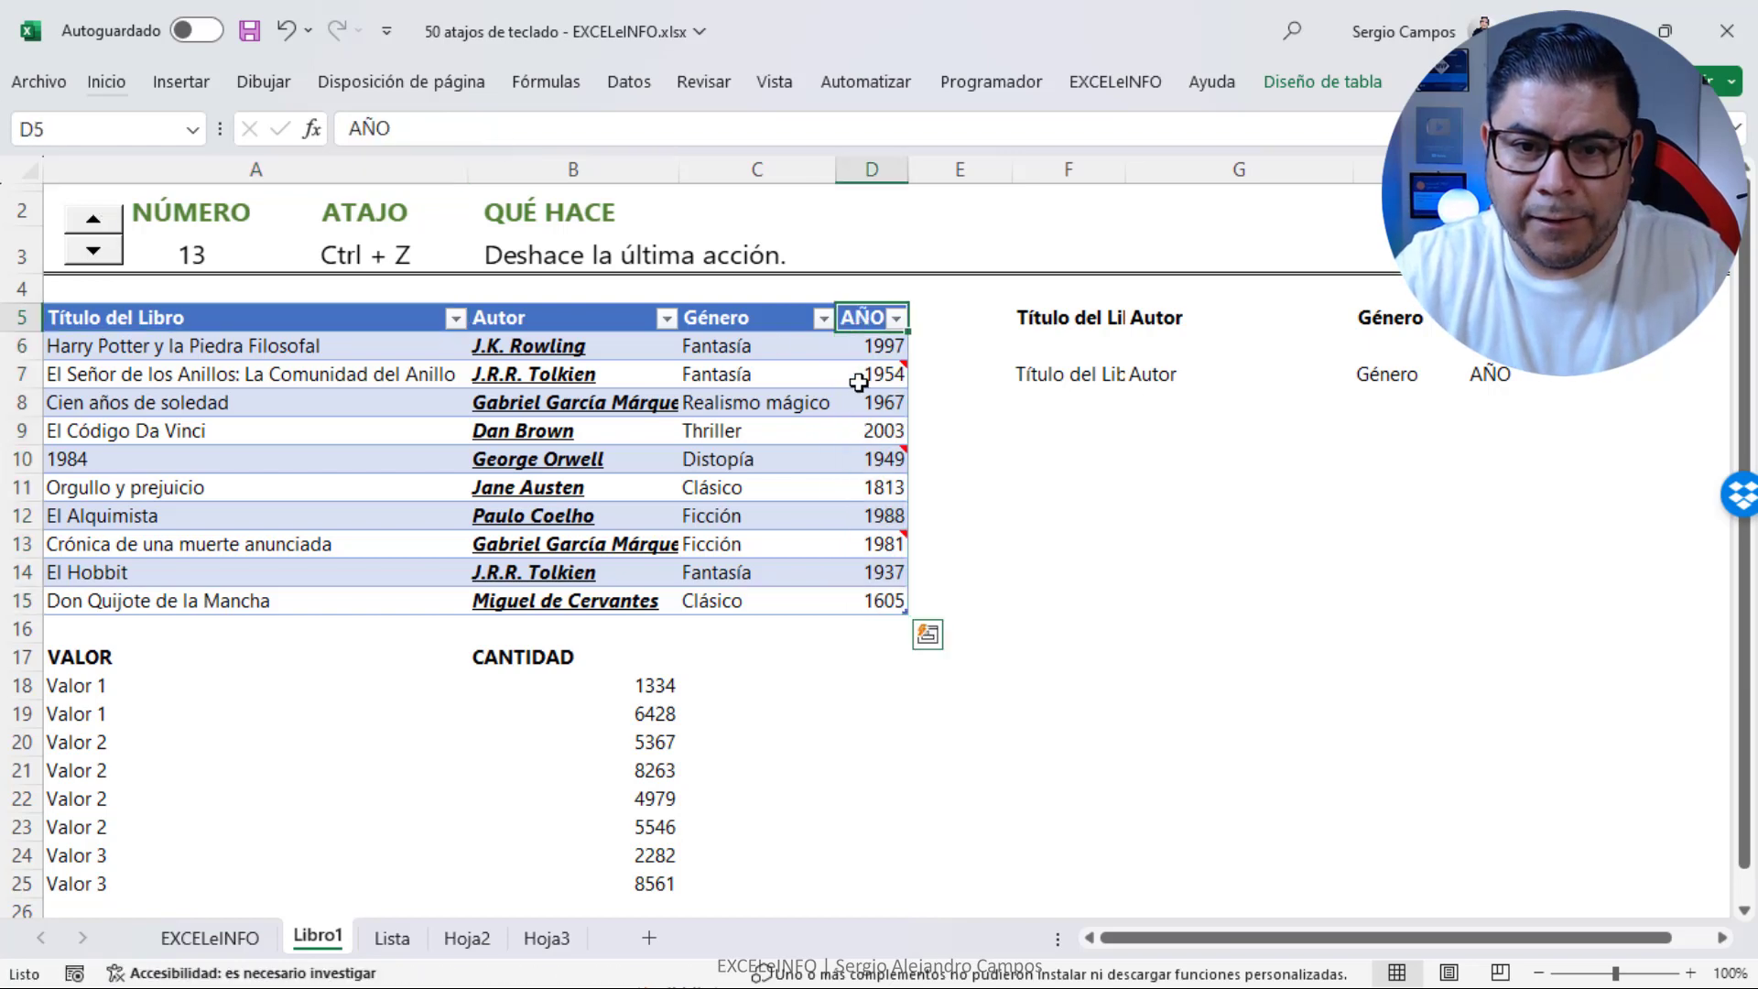
{"action": "key", "text": "ctrl+c"}
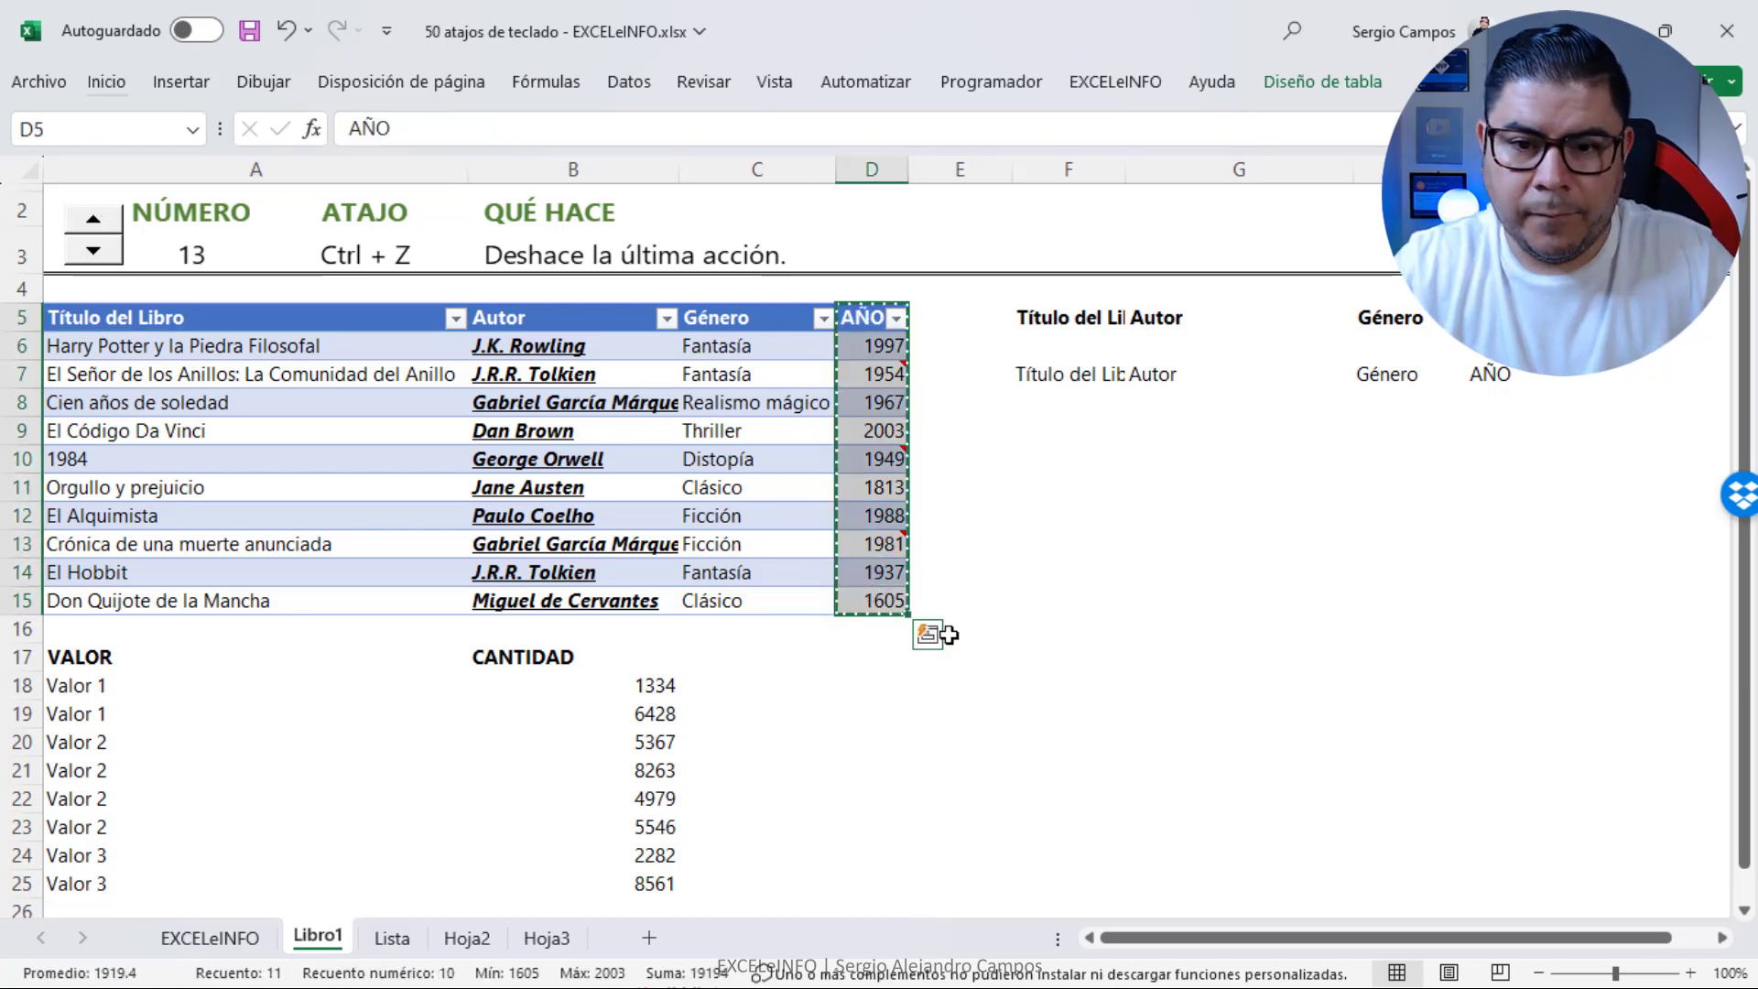
{"action": "left_click", "coordinate": [1019, 652]}
{"action": "key", "text": "Return"}
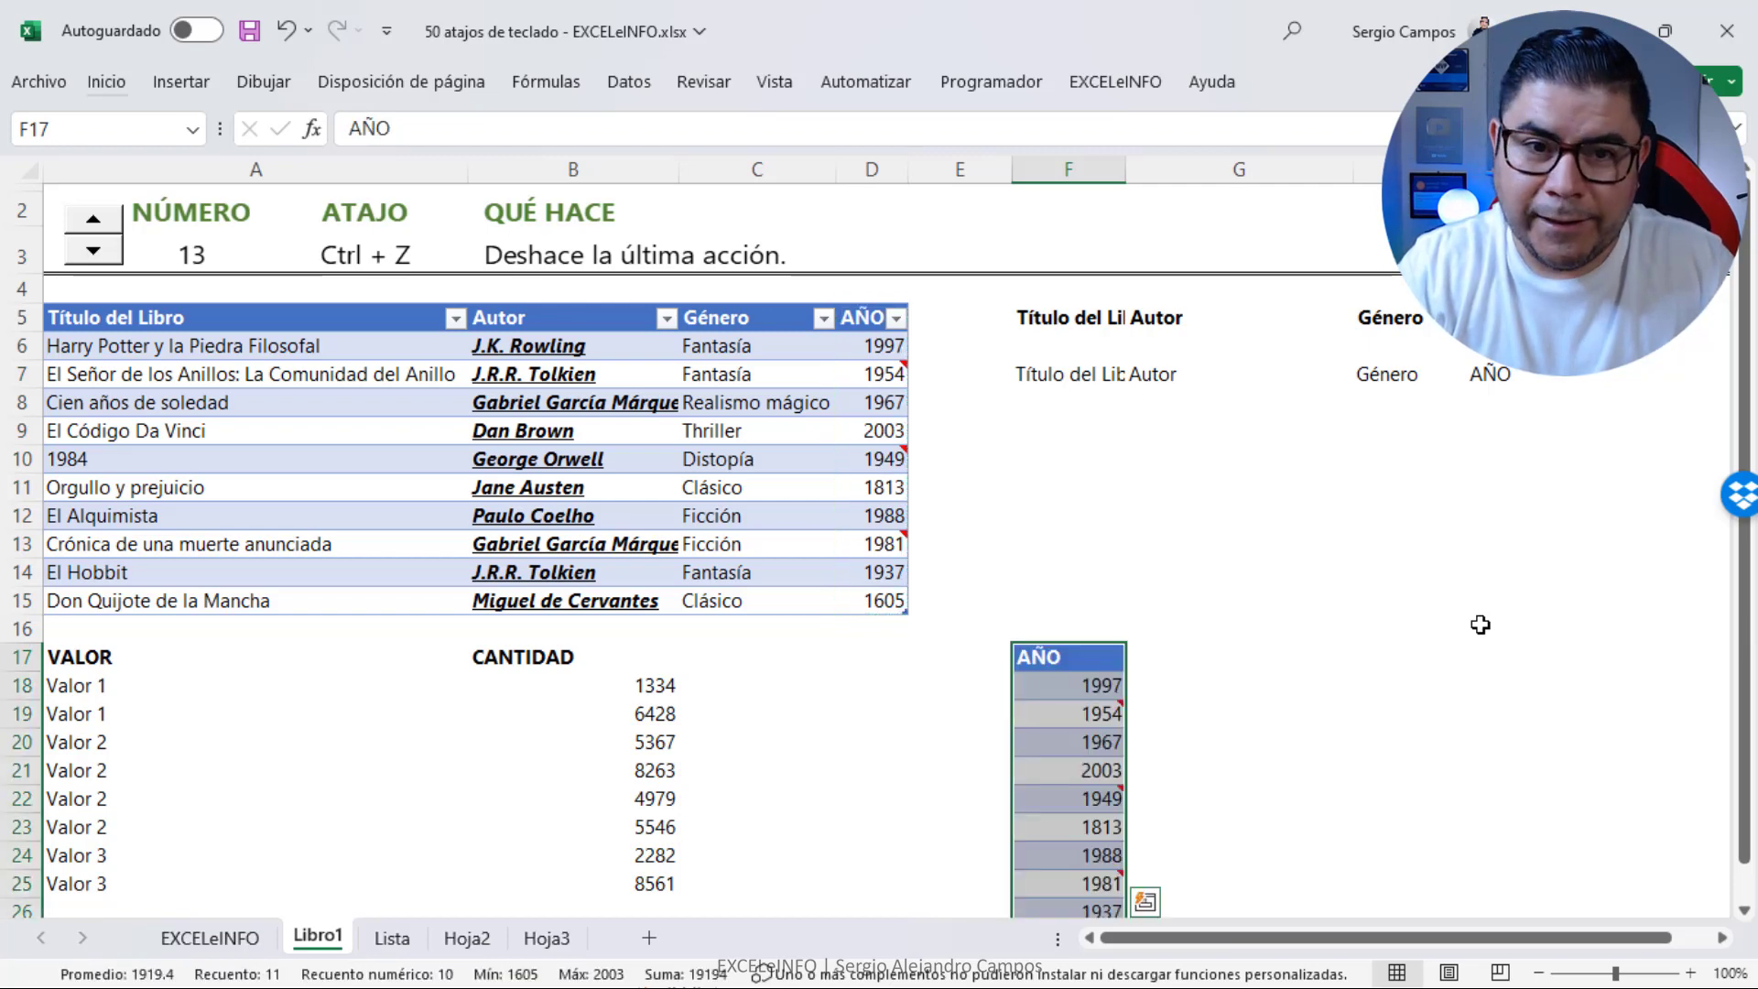
{"action": "key", "text": "ctrl+z"}
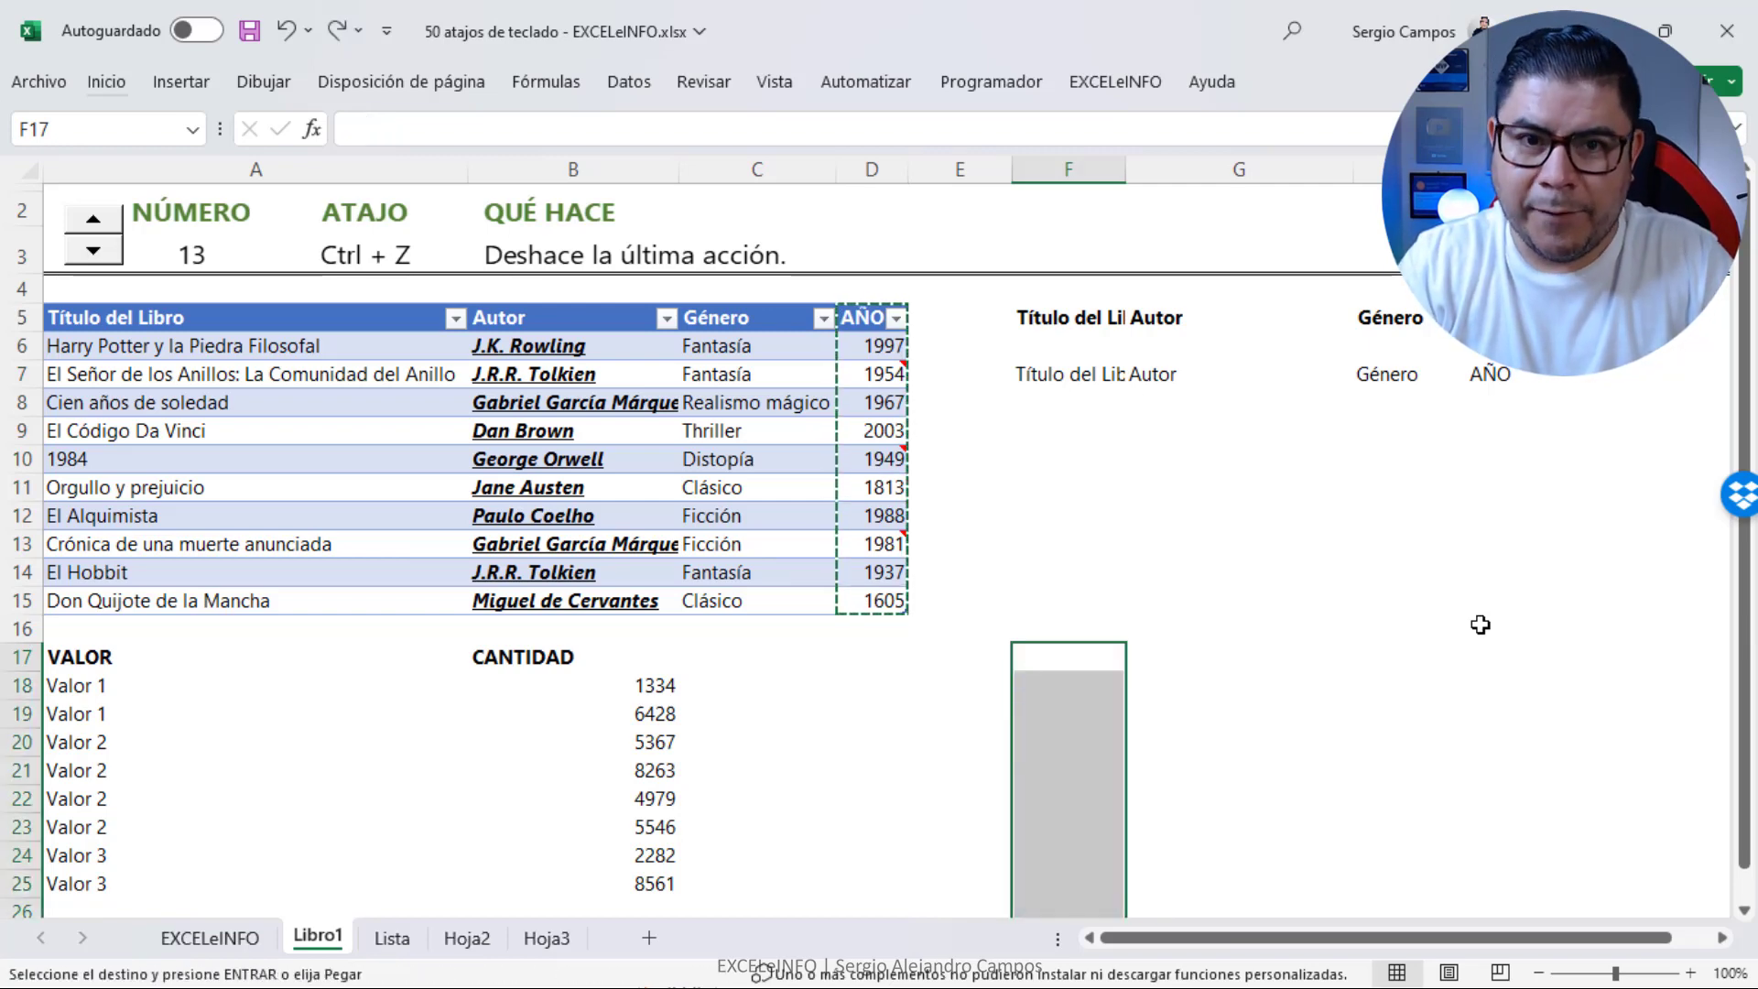
{"action": "left_click", "coordinate": [110, 227]}
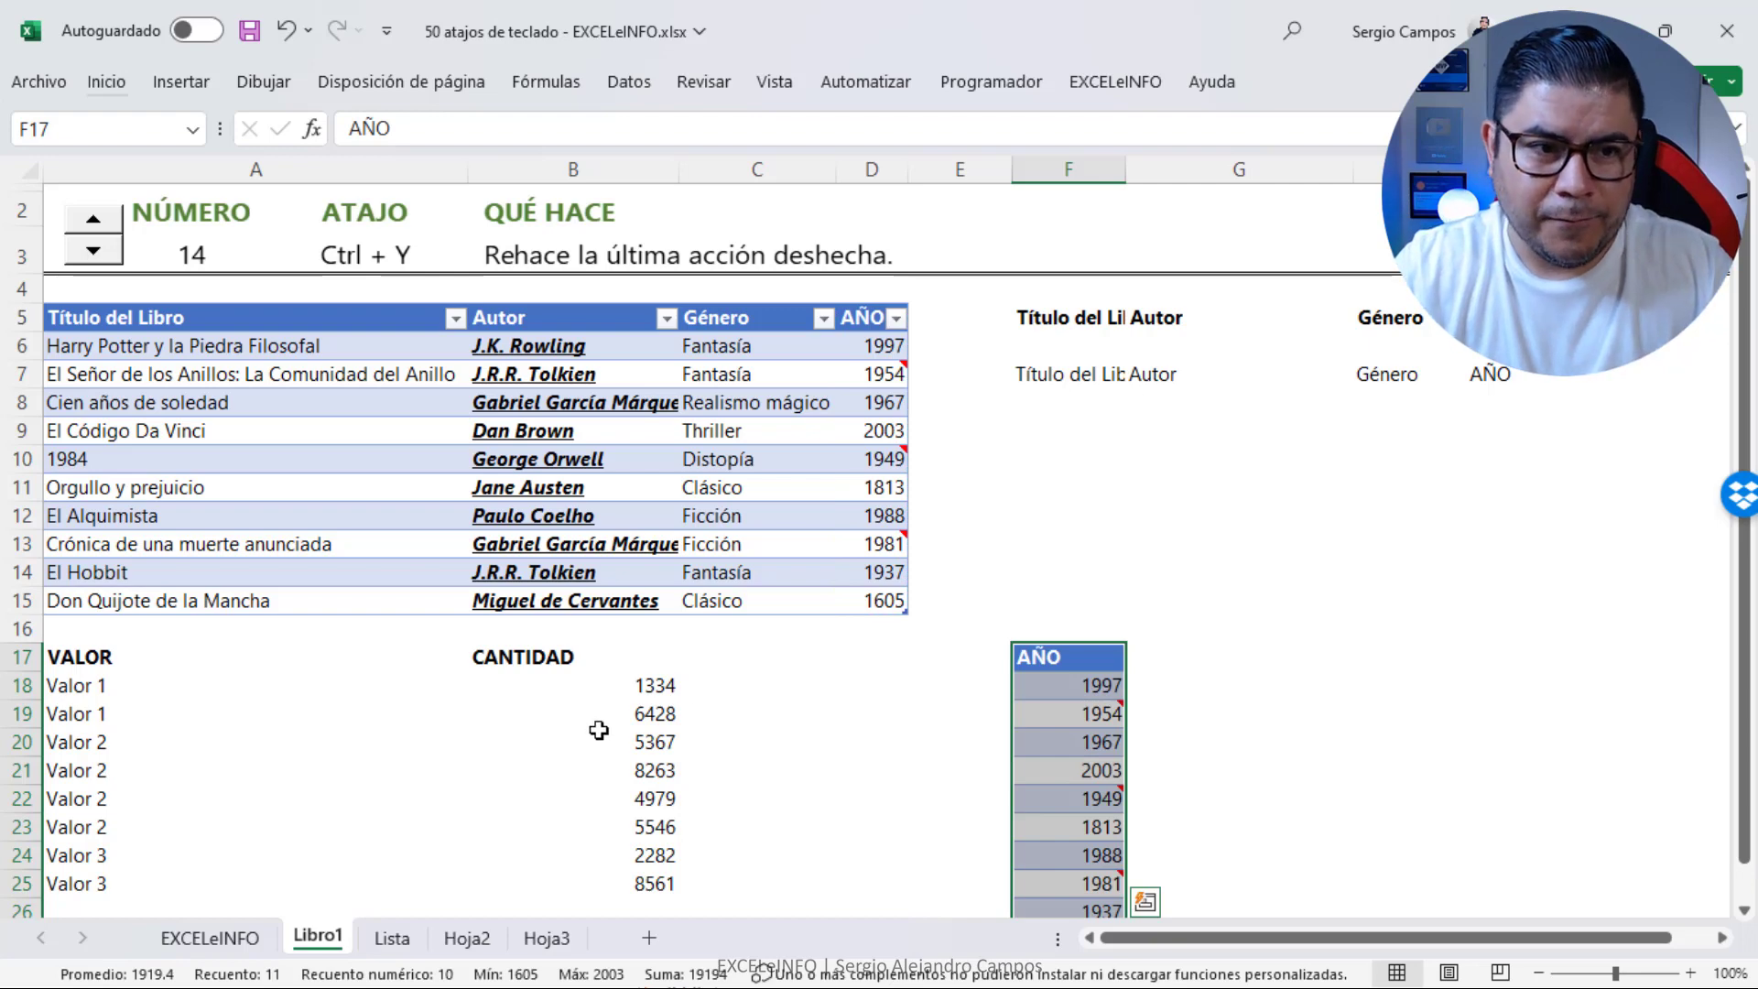
Cut the AÑO column from F17:F27 to G17 with Ctrl+X, then show shortcut 16
{"action": "left_click", "coordinate": [190, 306]}
{"action": "left_click", "coordinate": [94, 248]}
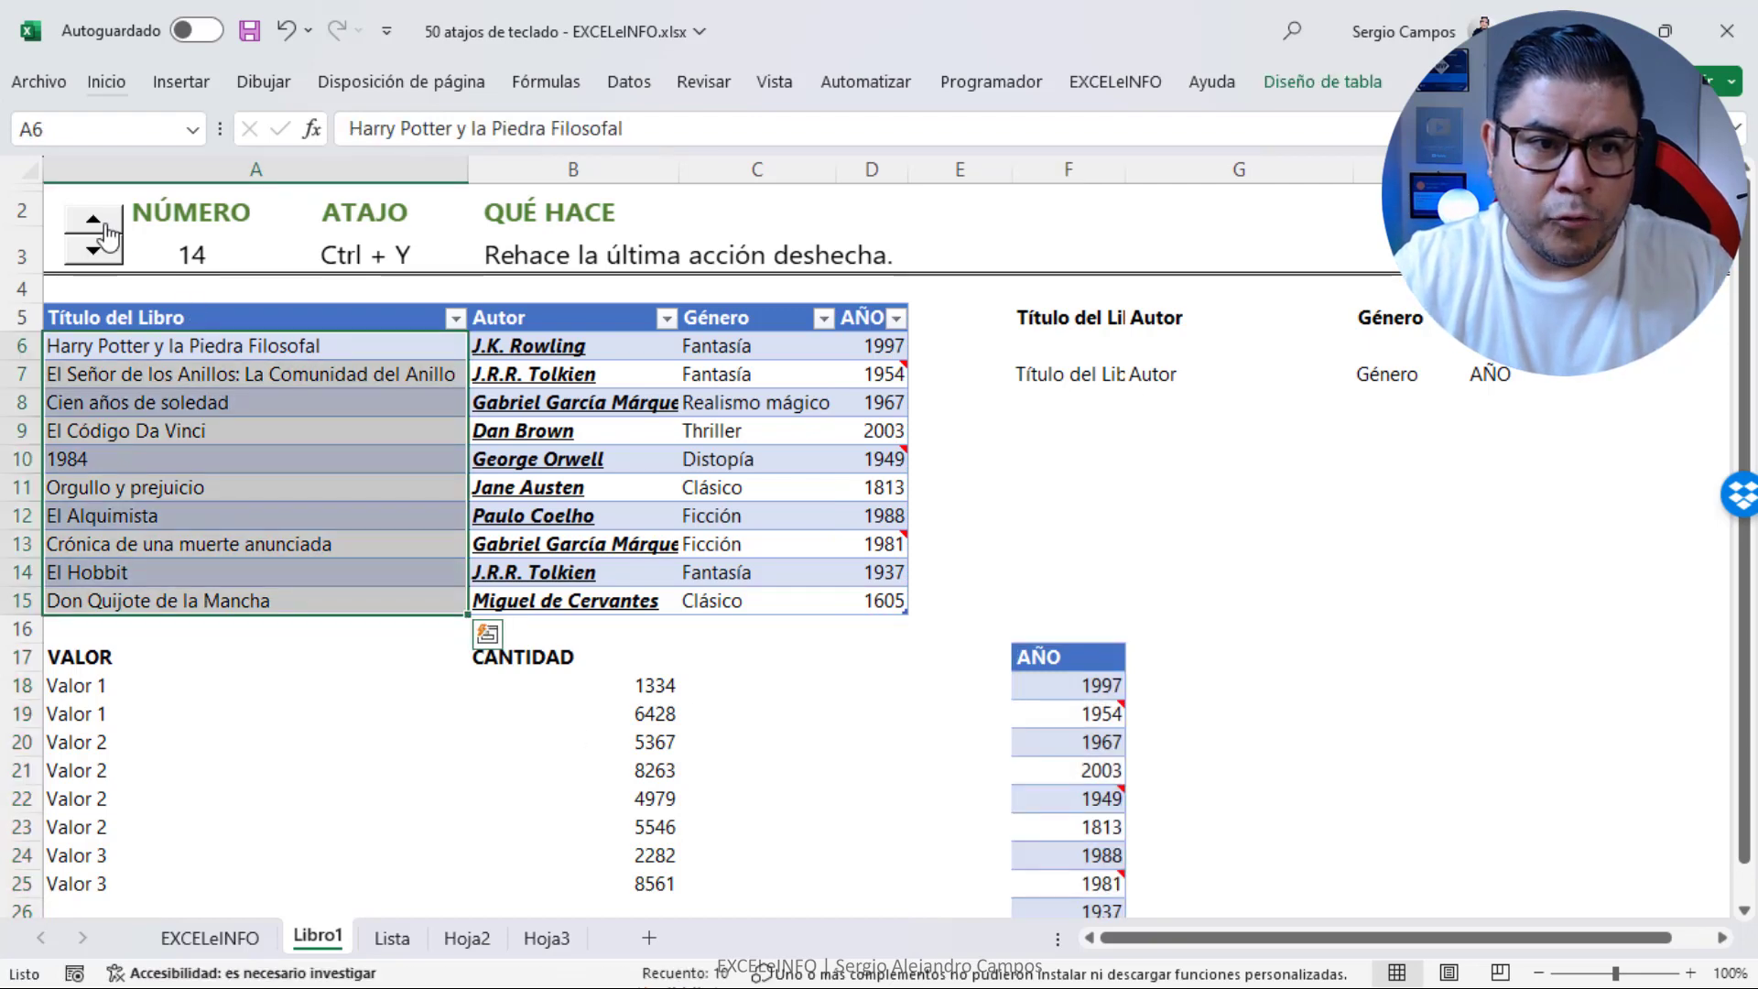
{"action": "left_click", "coordinate": [268, 320]}
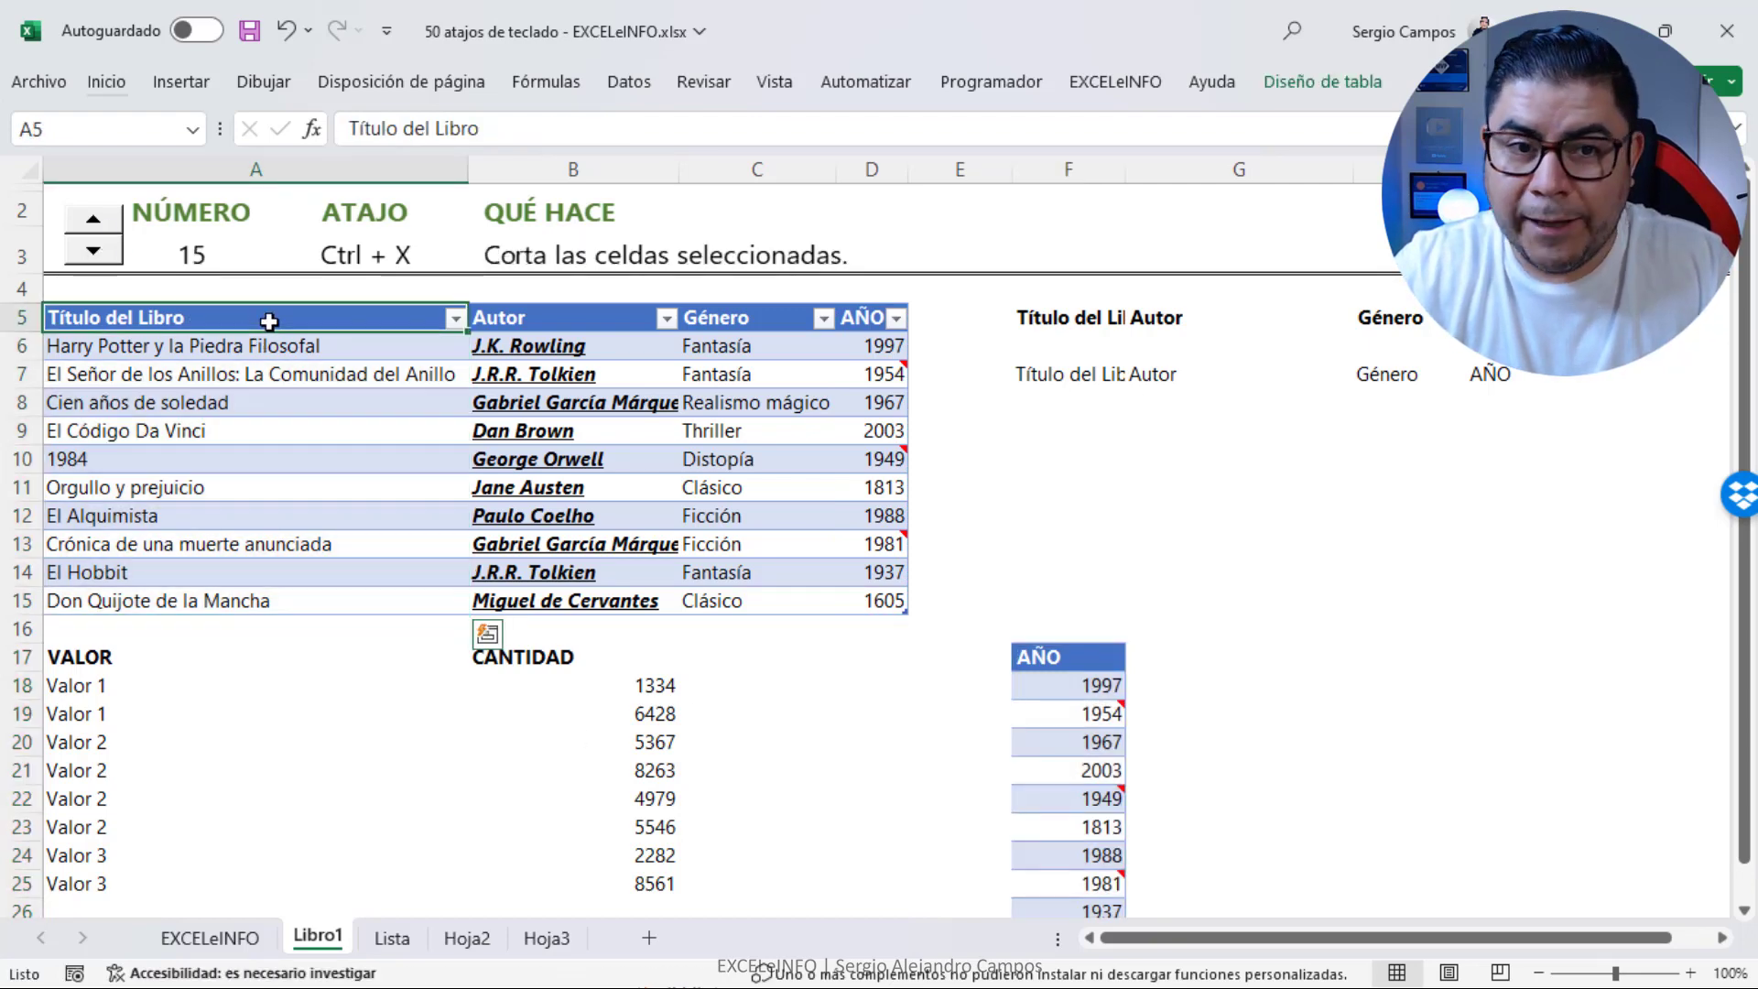
{"action": "left_click", "coordinate": [1068, 656]}
{"action": "key", "text": "ctrl+shift+Down"}
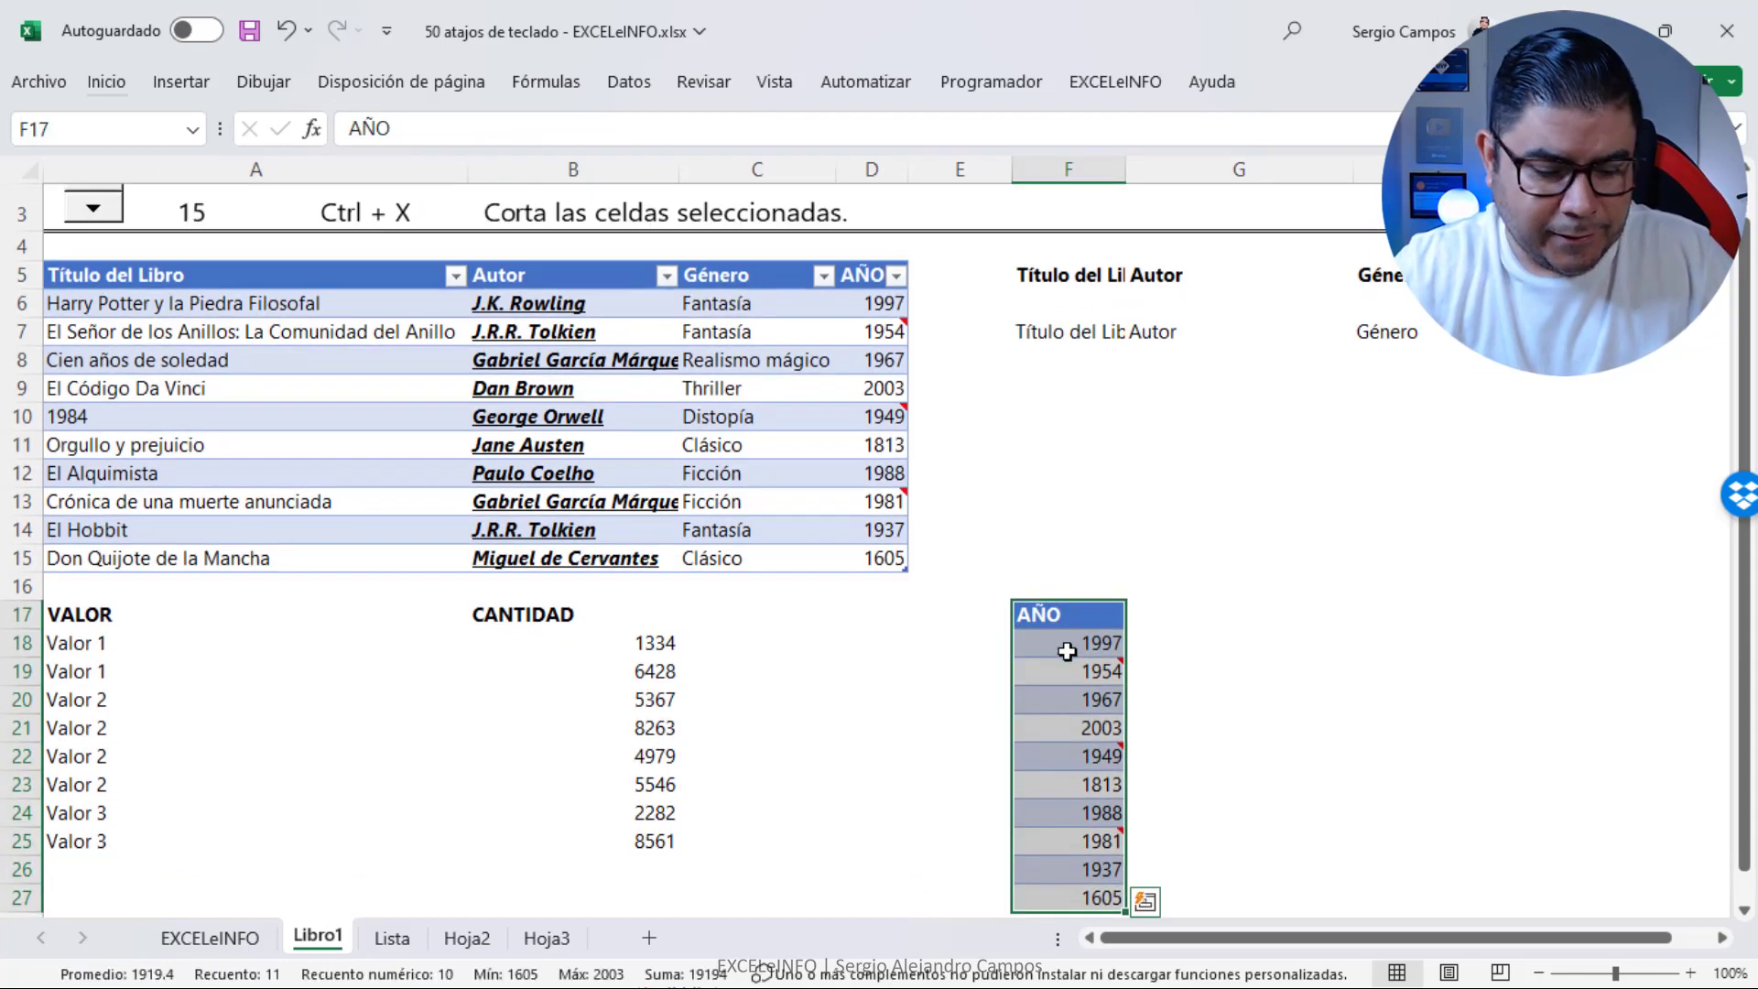
{"action": "key", "text": "ctrl+x"}
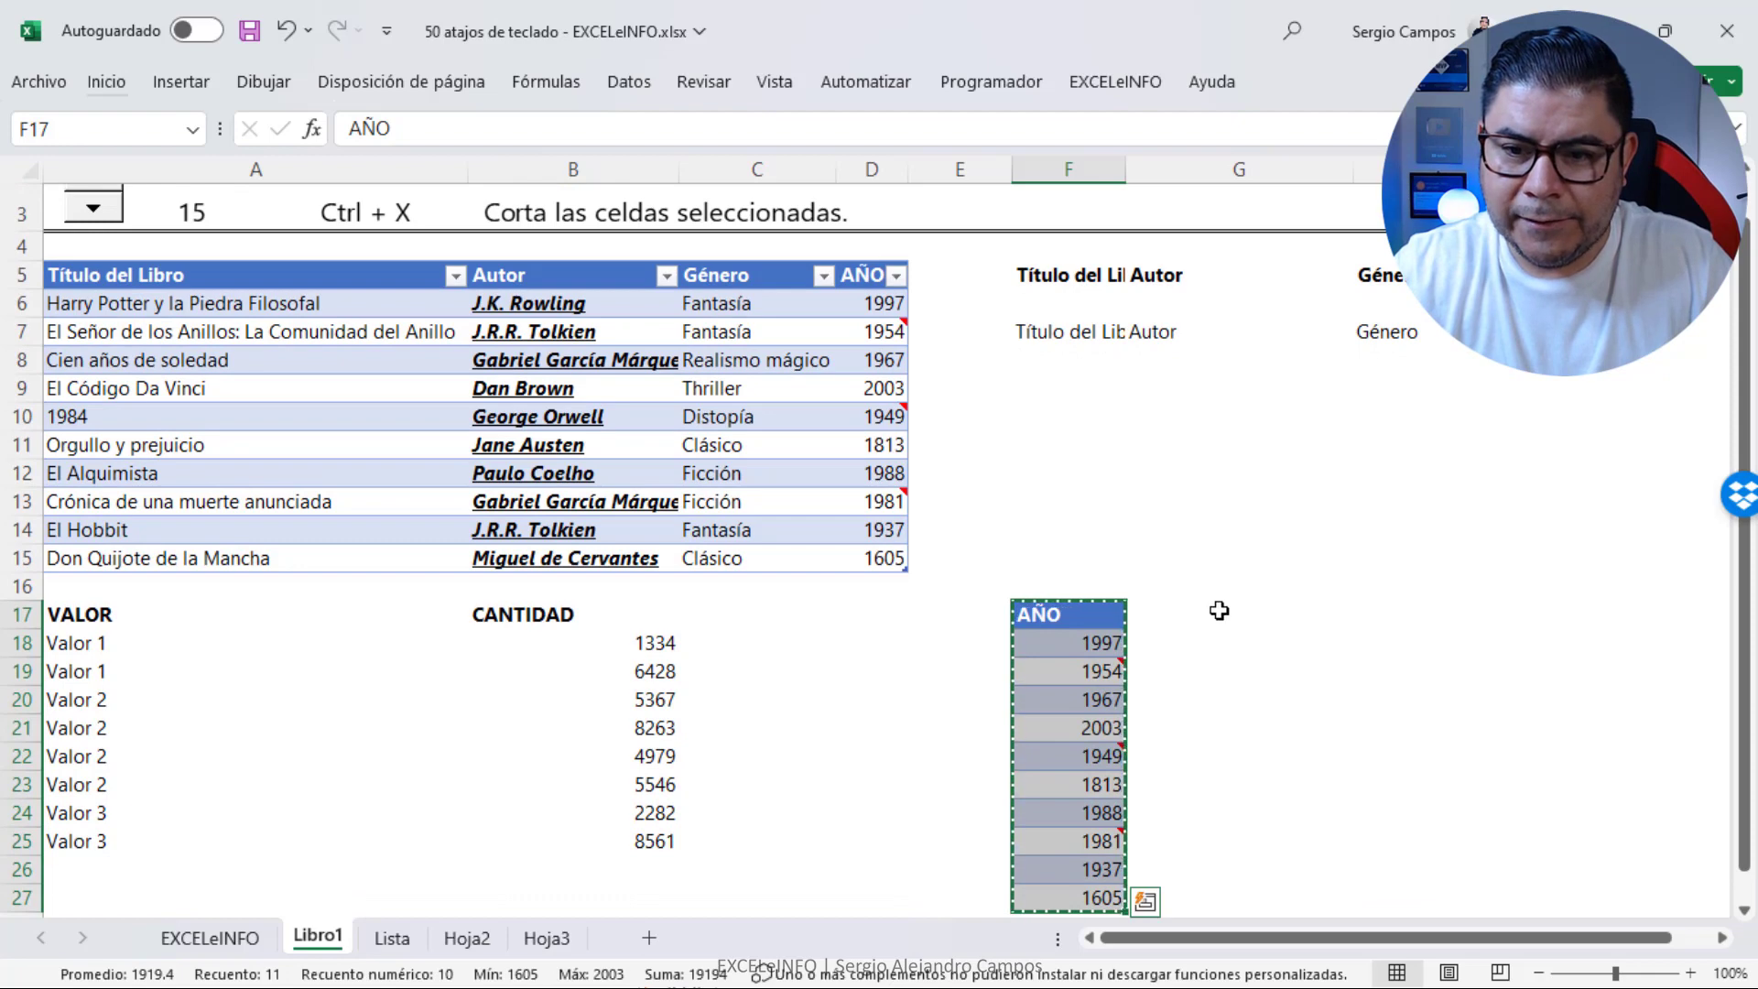
{"action": "left_click", "coordinate": [1218, 612]}
{"action": "key", "text": "Return"}
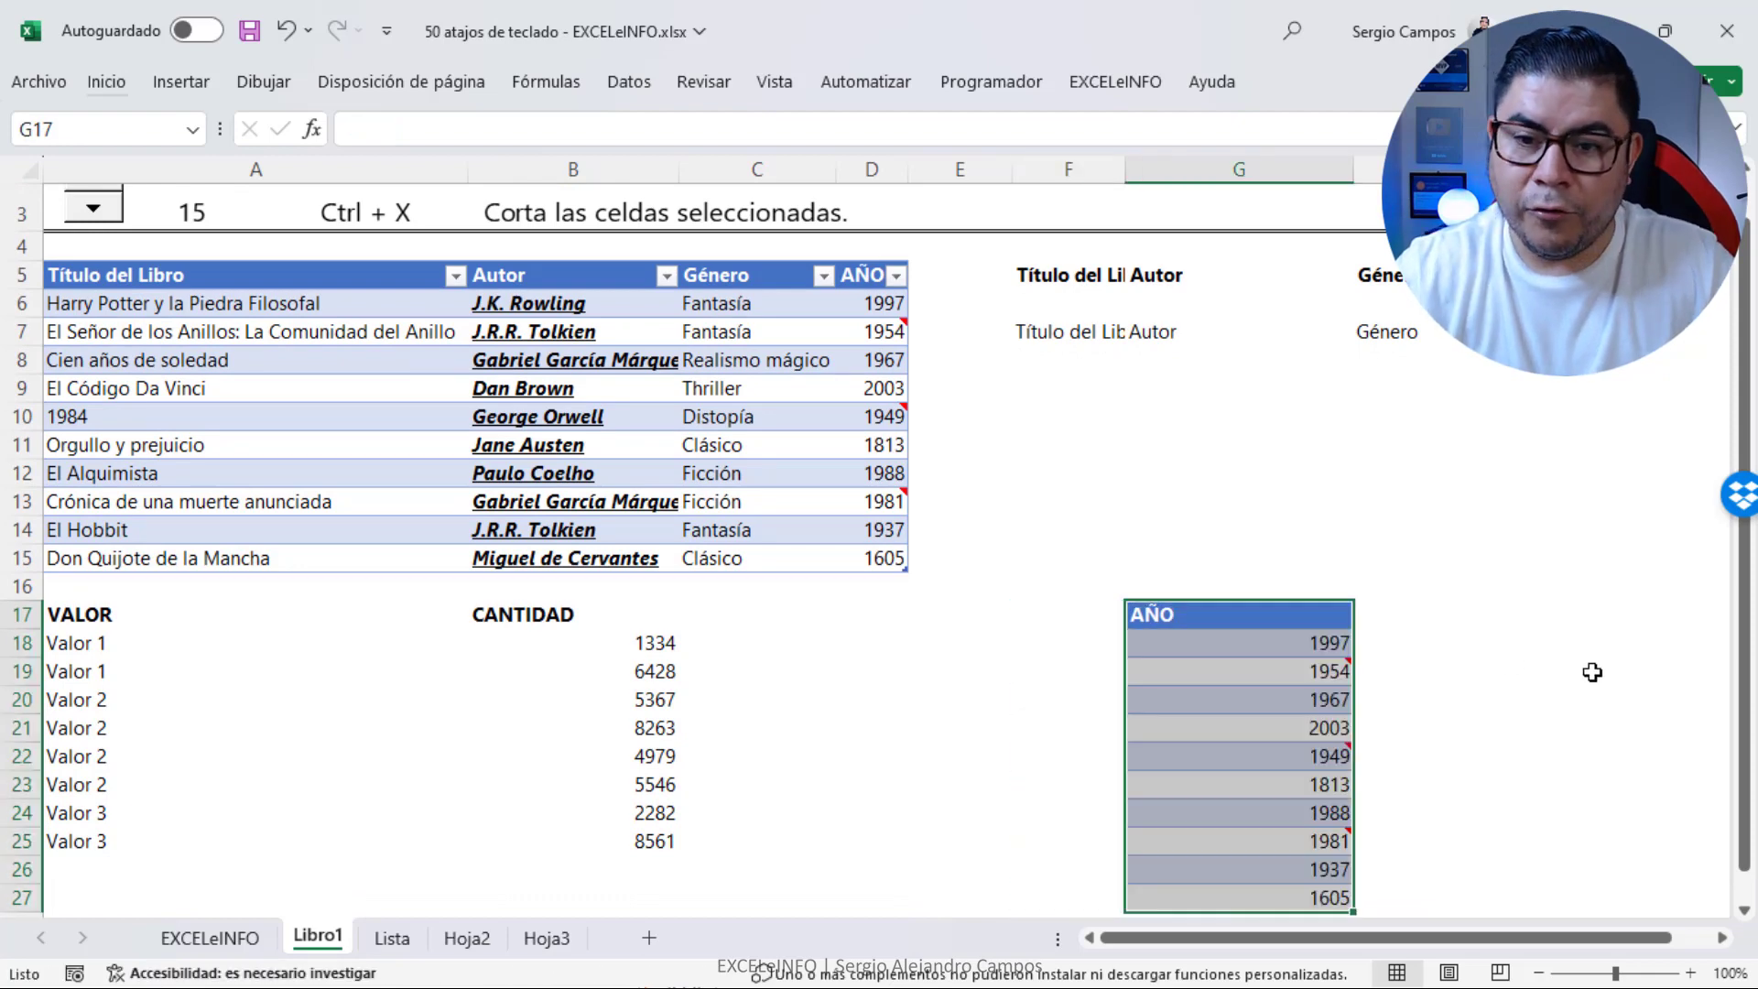
{"action": "left_click", "coordinate": [183, 275]}
{"action": "scroll", "coordinate": [114, 260], "scroll_direction": "up", "scroll_amount": 1}
{"action": "left_click", "coordinate": [93, 221]}
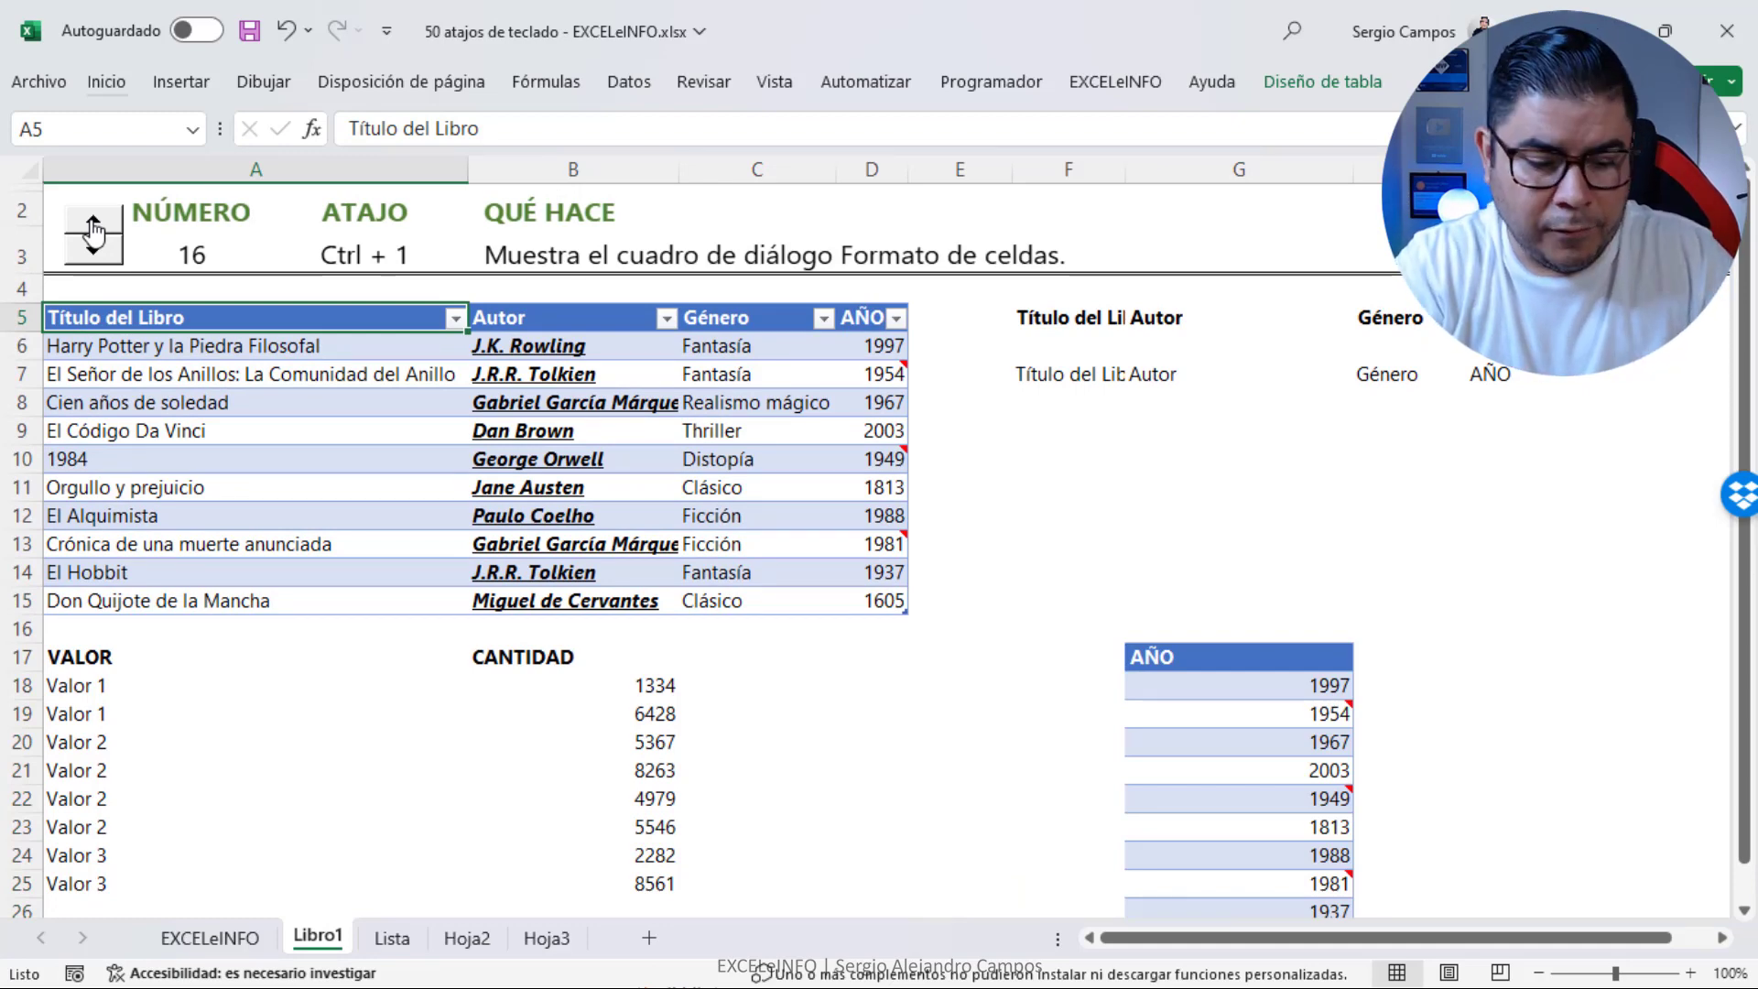
Open and close Format Cells with Ctrl+1, then bold book titles A6:A15 with Ctrl+2
{"action": "key", "text": "ctrl+1"}
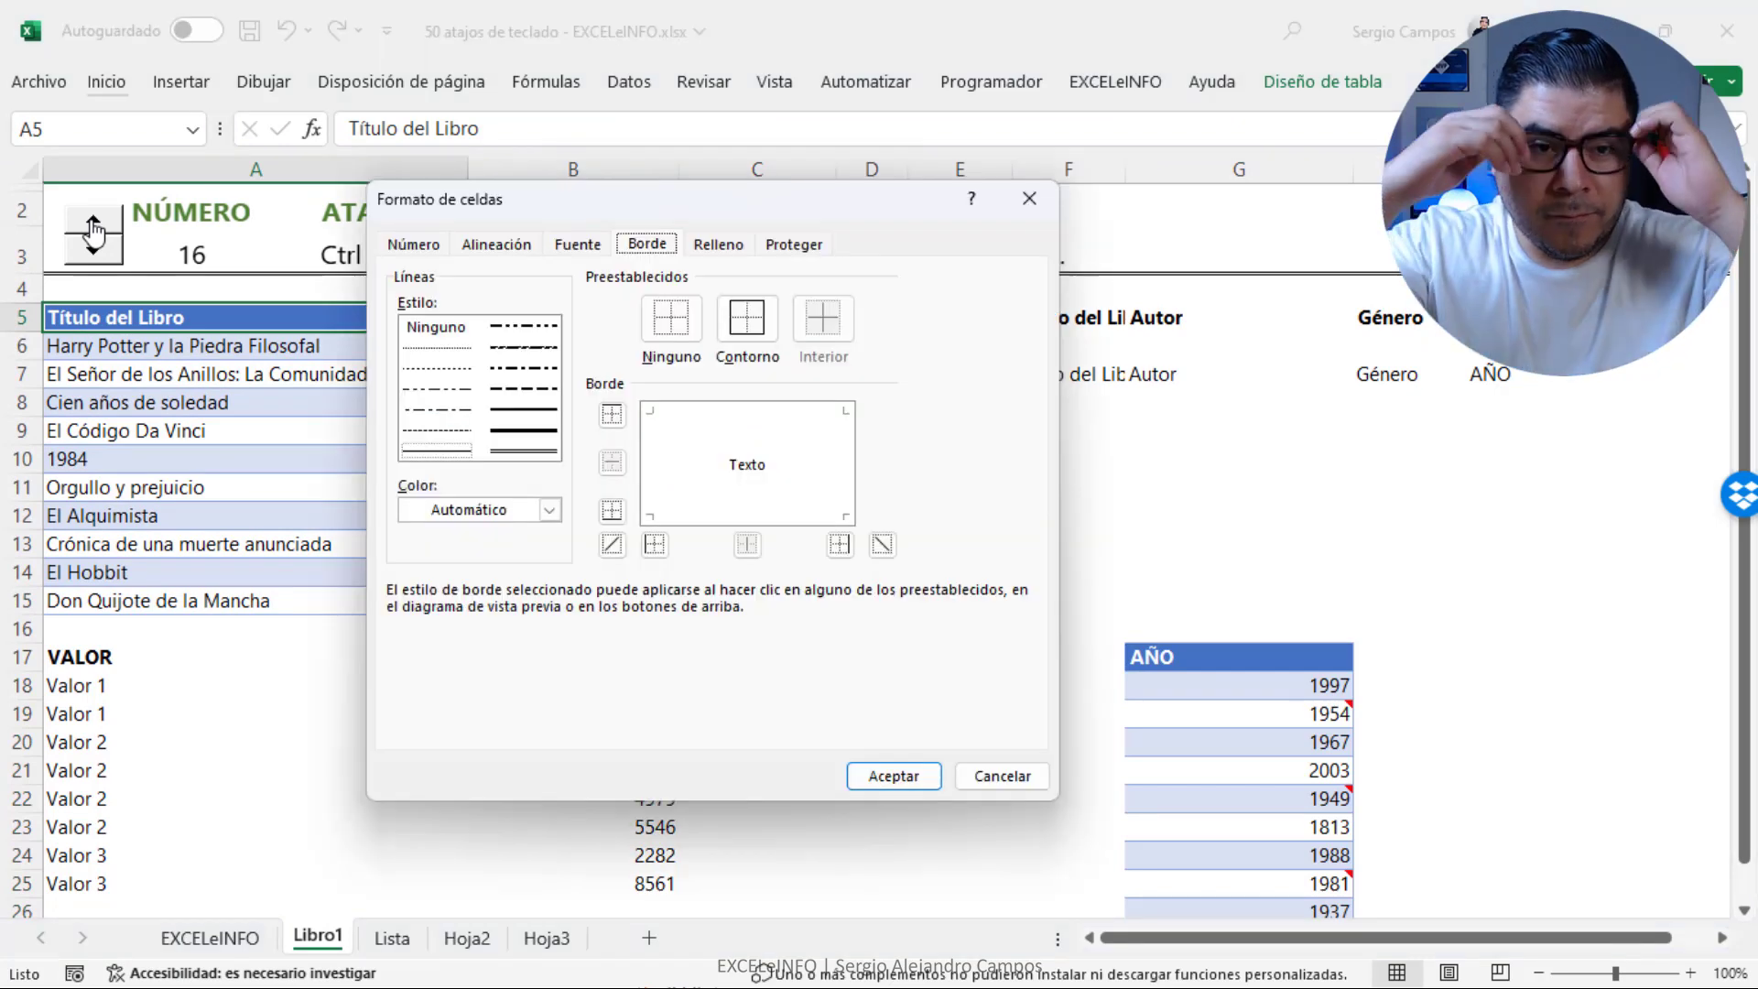
{"action": "key", "text": "Escape"}
{"action": "left_click", "coordinate": [96, 220]}
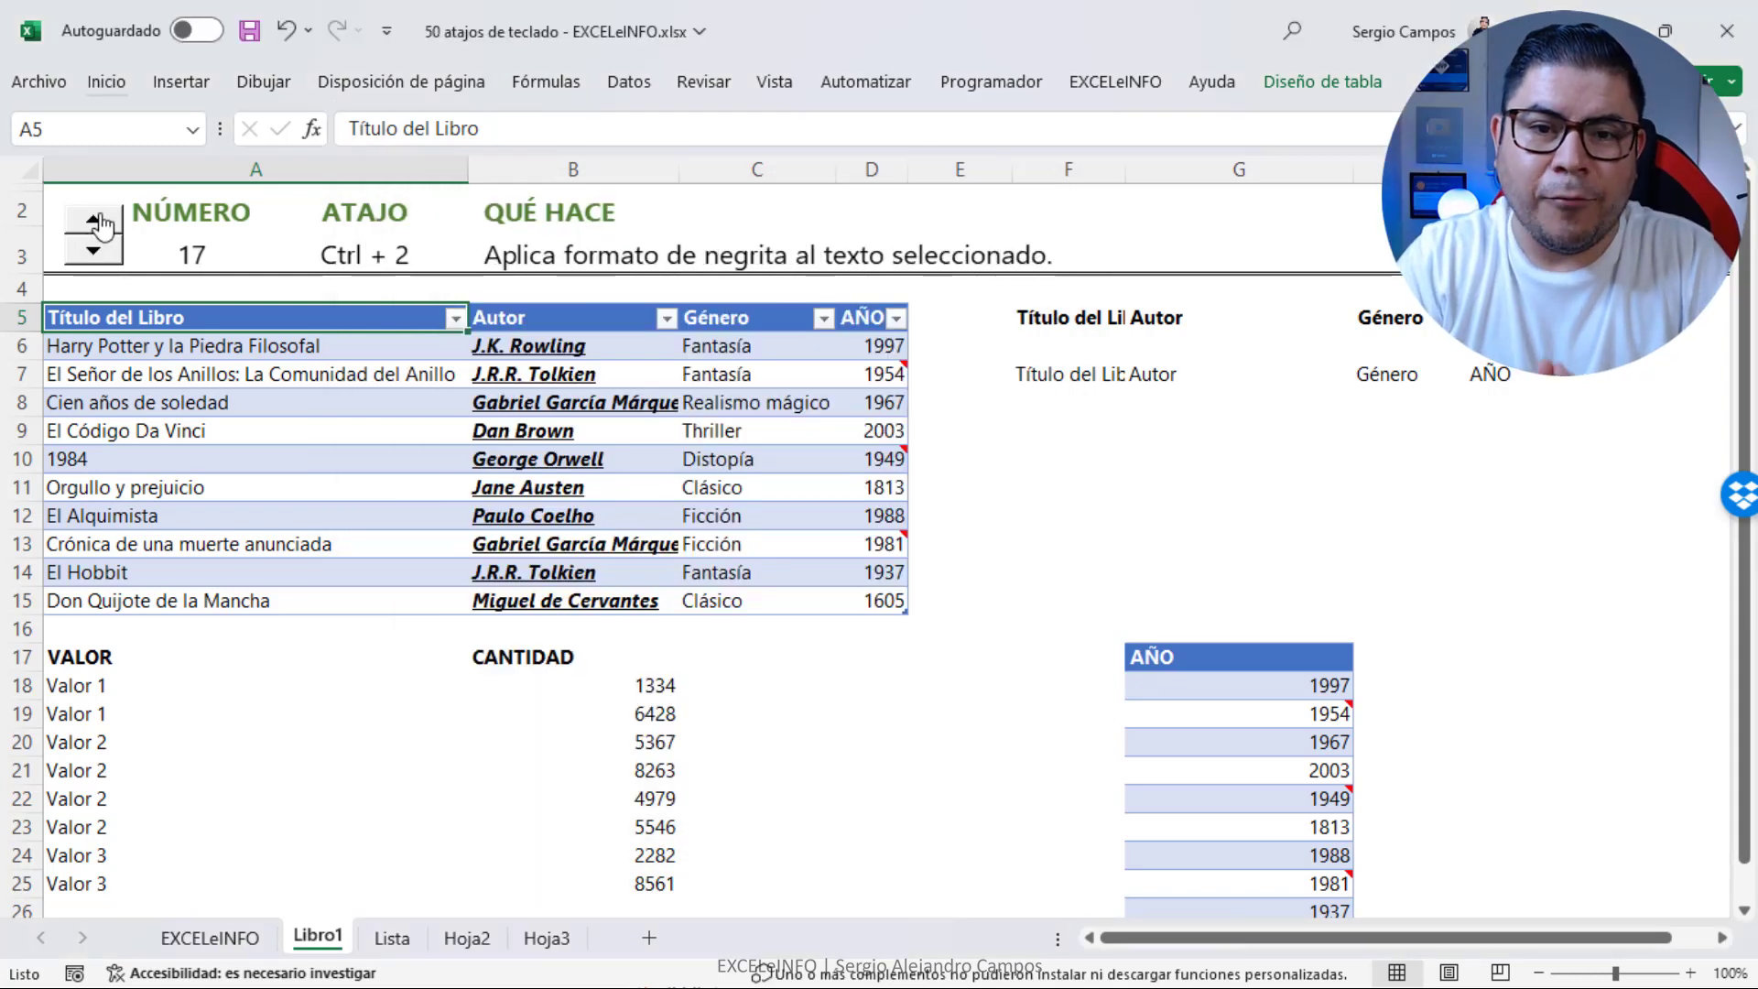
{"action": "key", "text": "Down"}
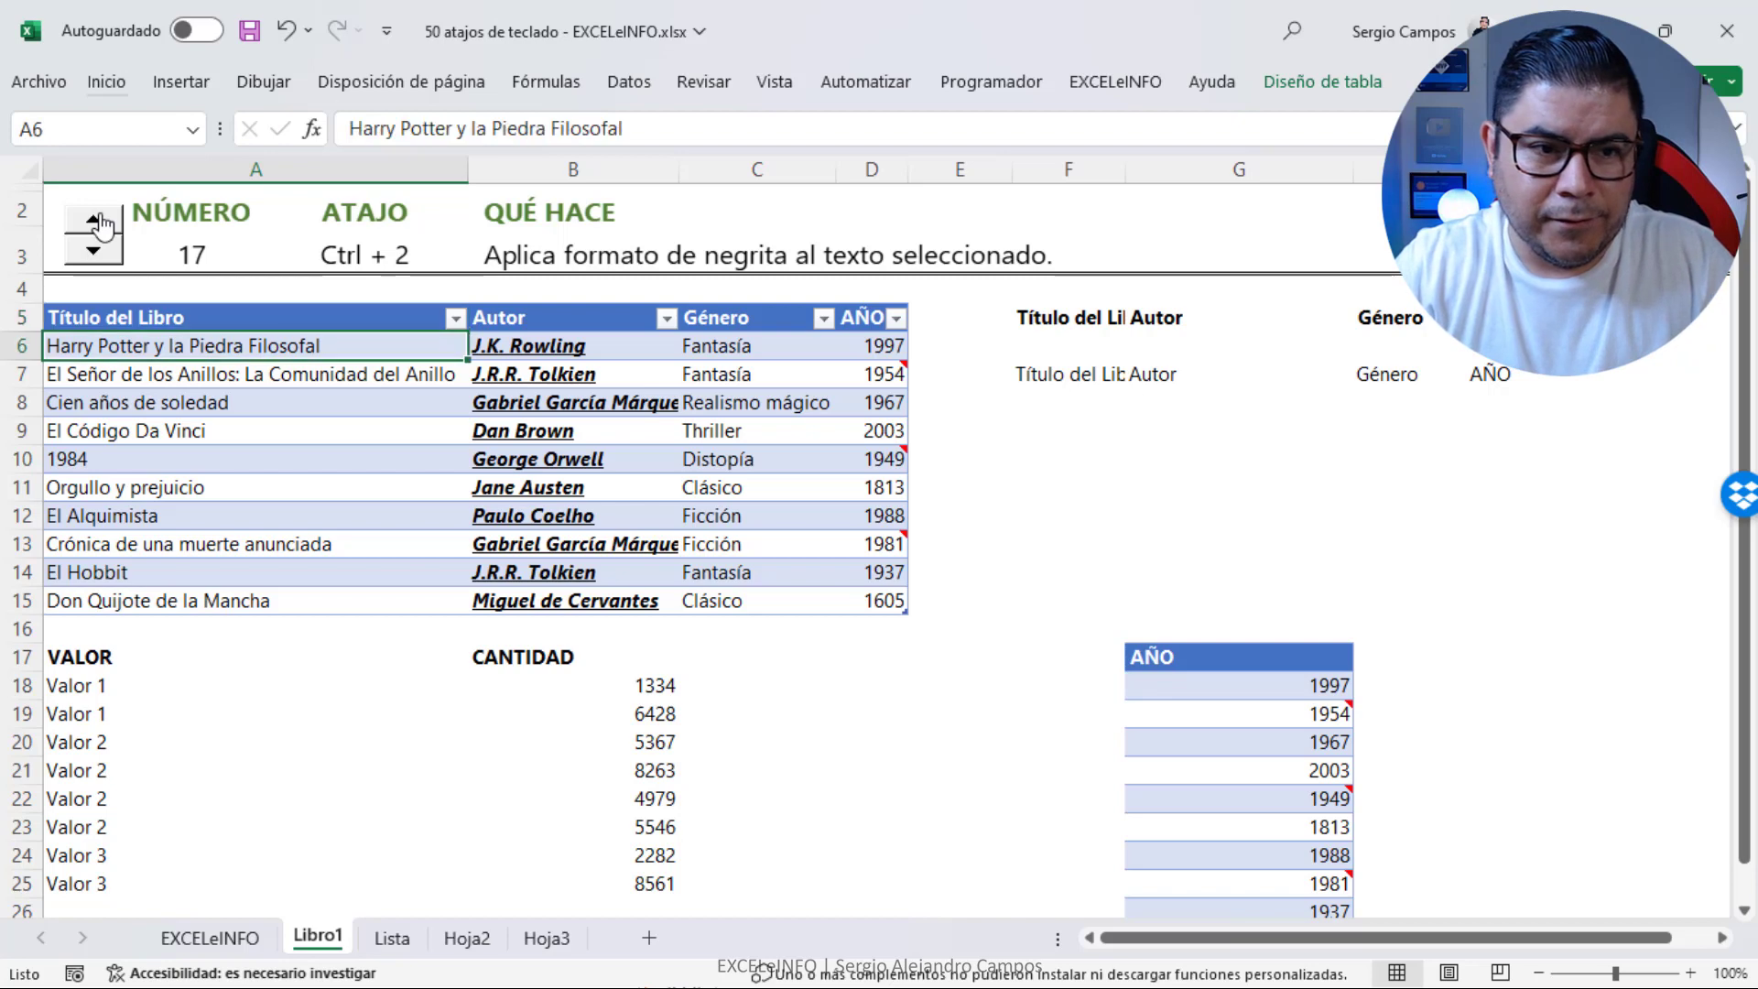
{"action": "key", "text": "ctrl+shift+Down"}
{"action": "key", "text": "ctrl+2"}
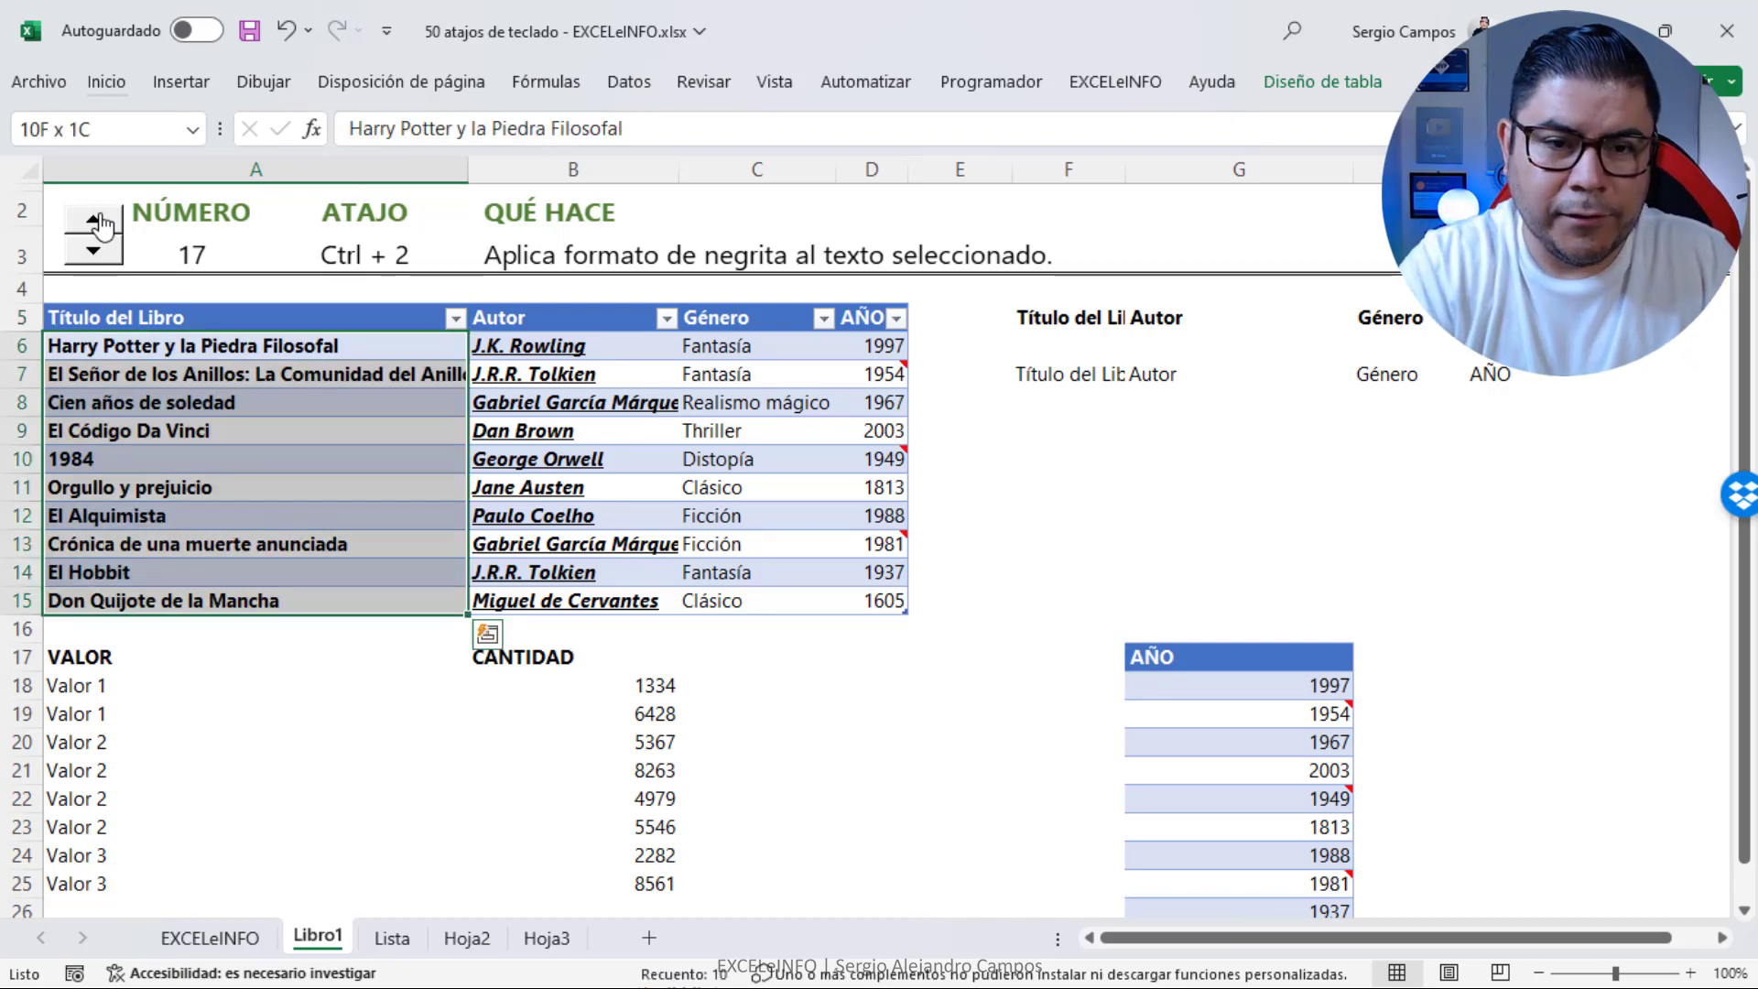
{"action": "left_click", "coordinate": [97, 222]}
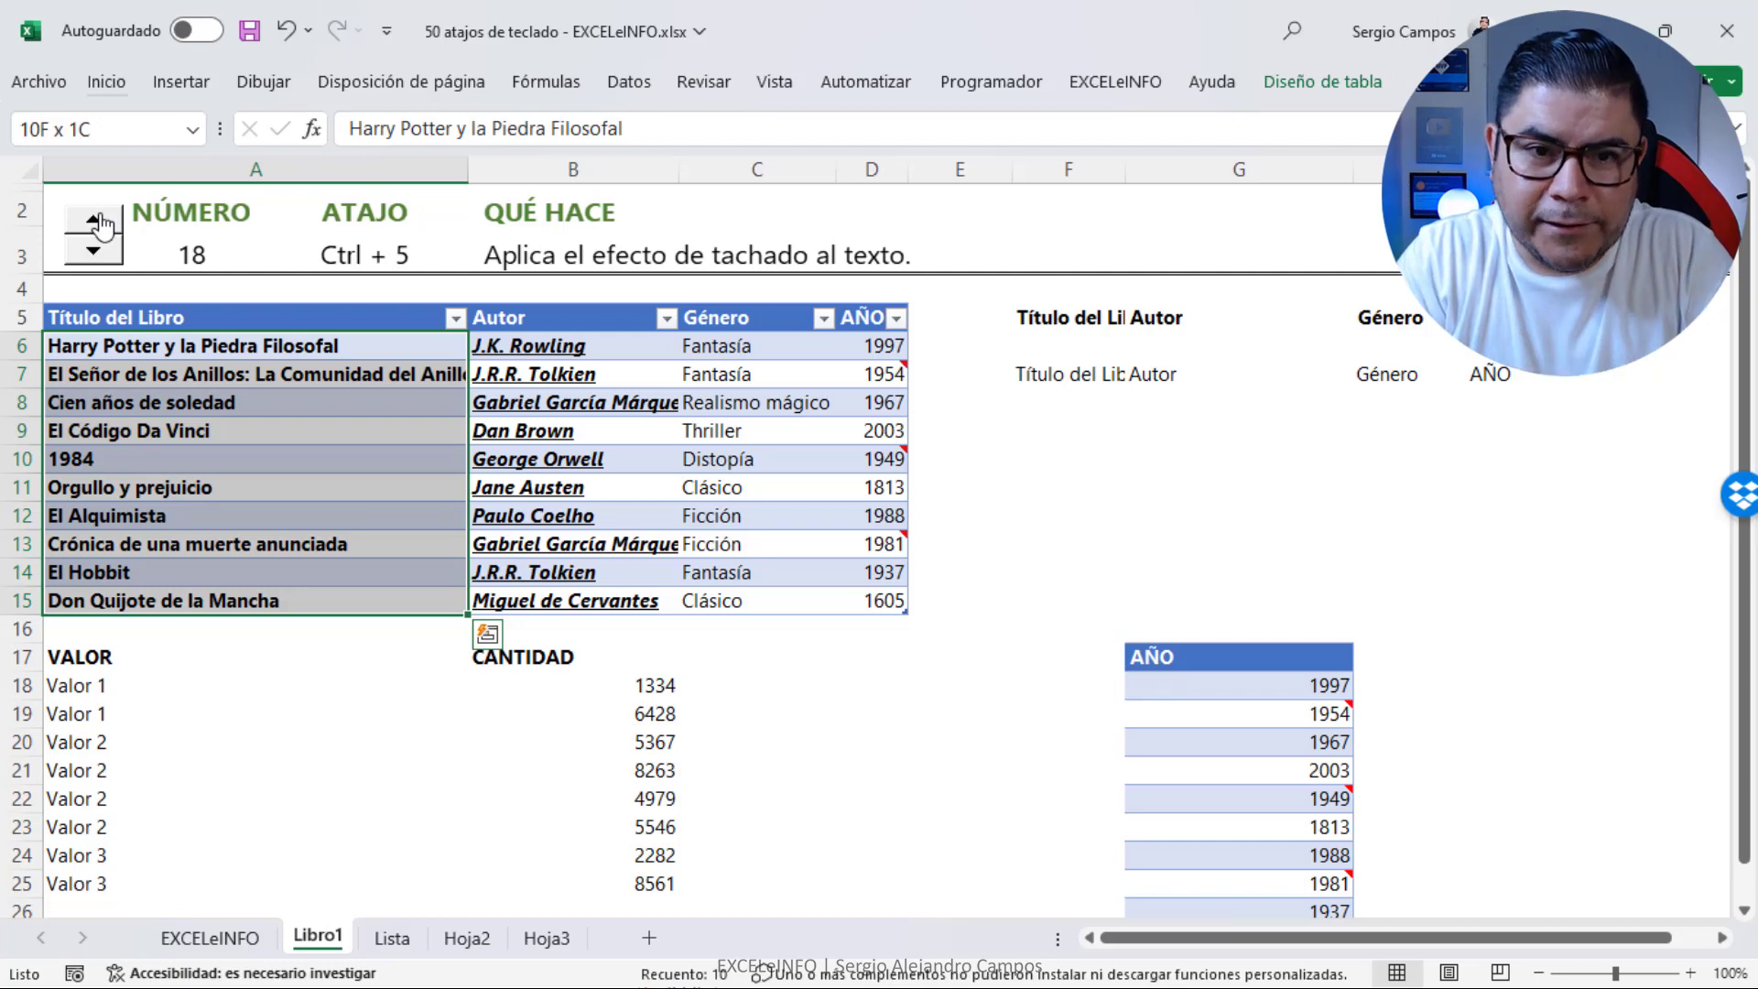
Strike through the genres in C6:C15 with Ctrl+5 and show shortcut 19
{"action": "key", "text": "Right"}
{"action": "key", "text": "Right"}
{"action": "key", "text": "ctrl+shift+Down"}
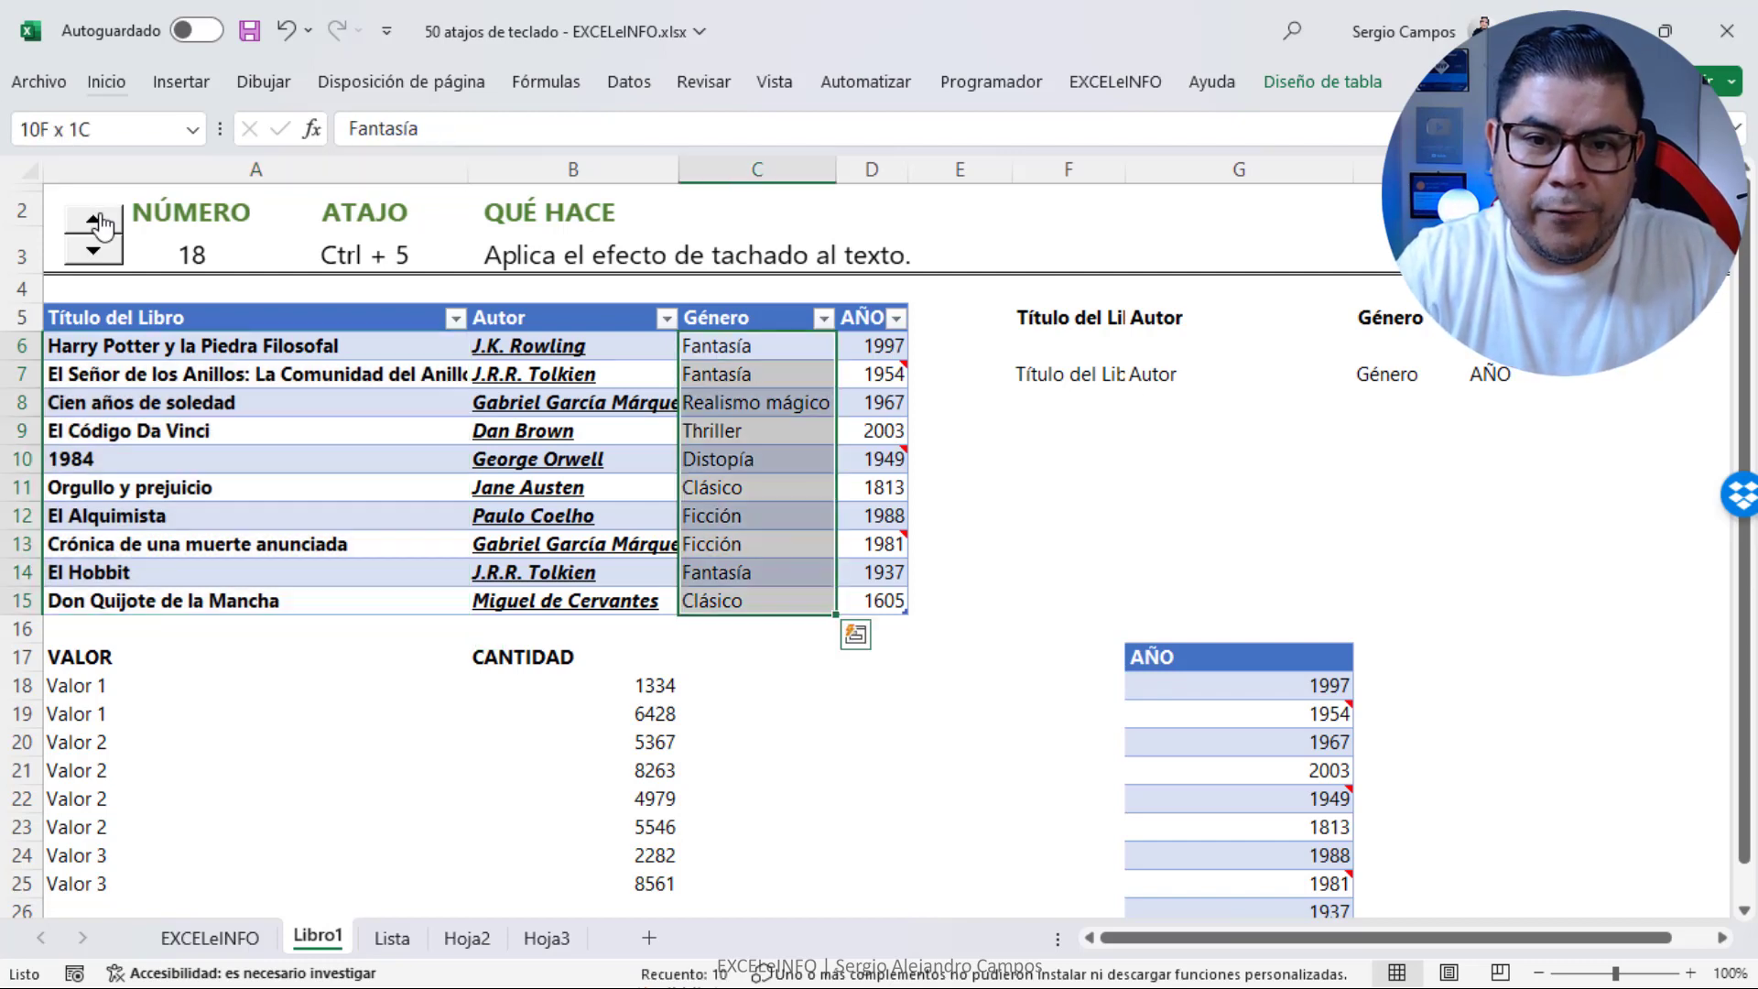
{"action": "key", "text": "ctrl+5"}
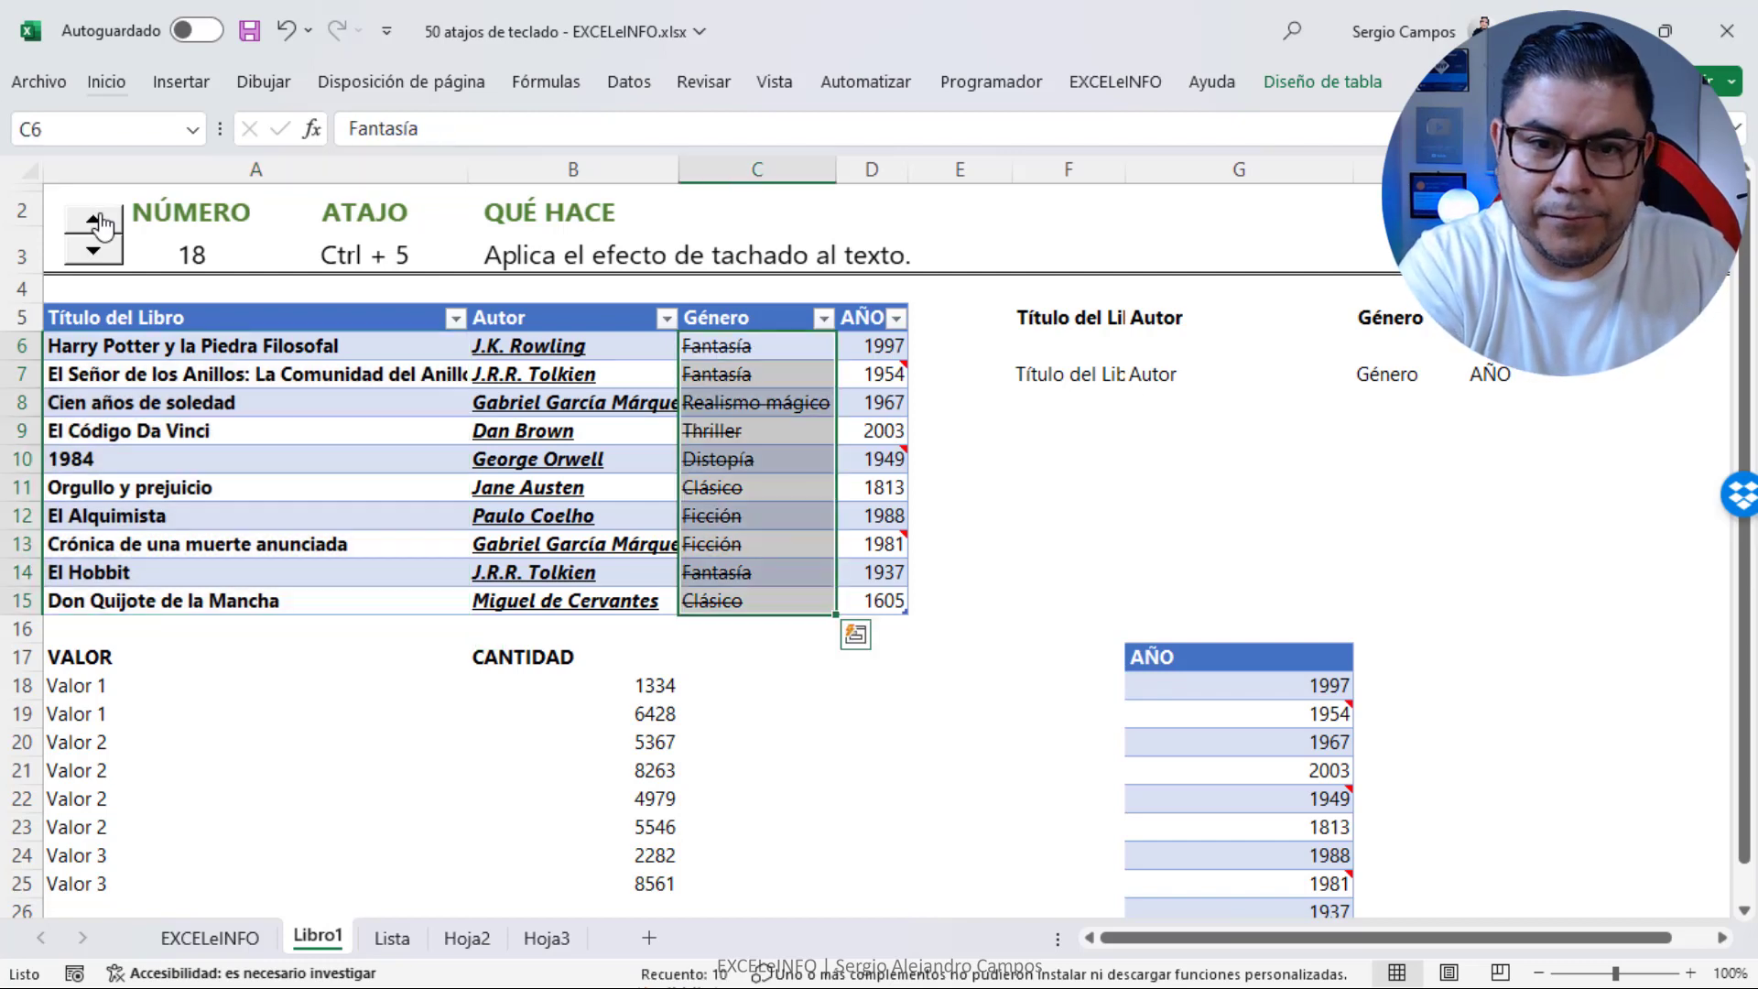
{"action": "left_click", "coordinate": [97, 222]}
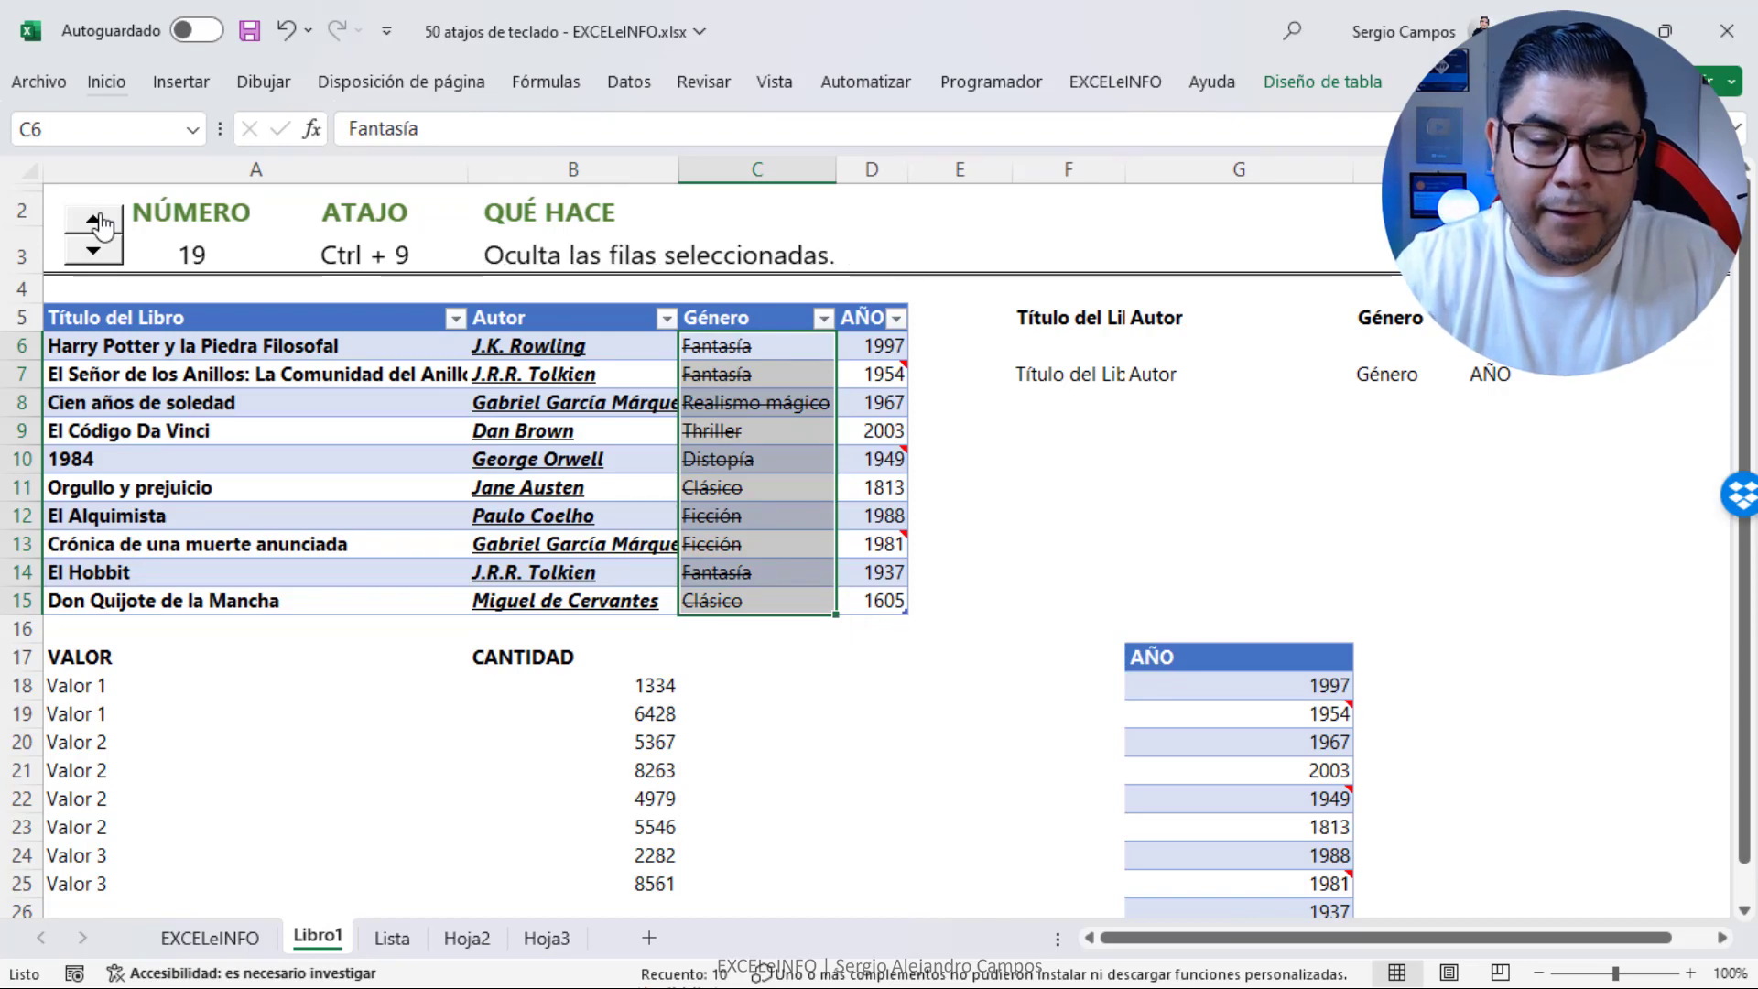
Hide rows 8 to 11 with Ctrl+9 and show shortcut 20
{"action": "key", "text": "Left"}
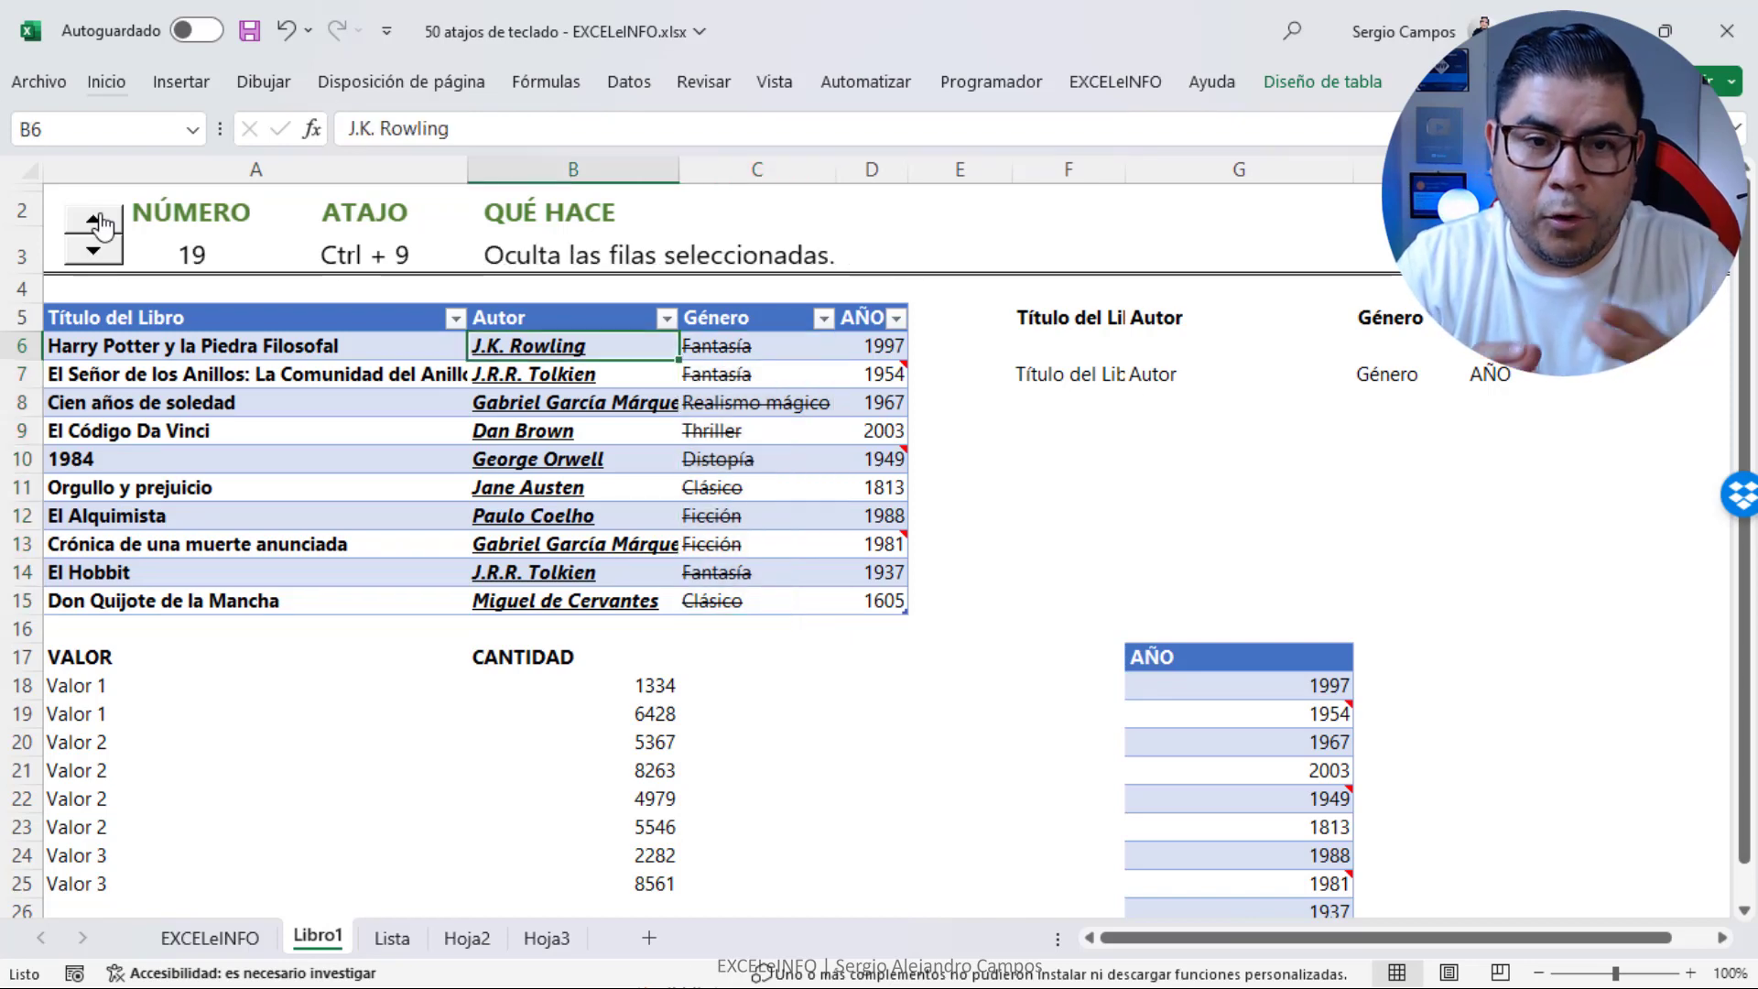
{"action": "left_click", "coordinate": [286, 403]}
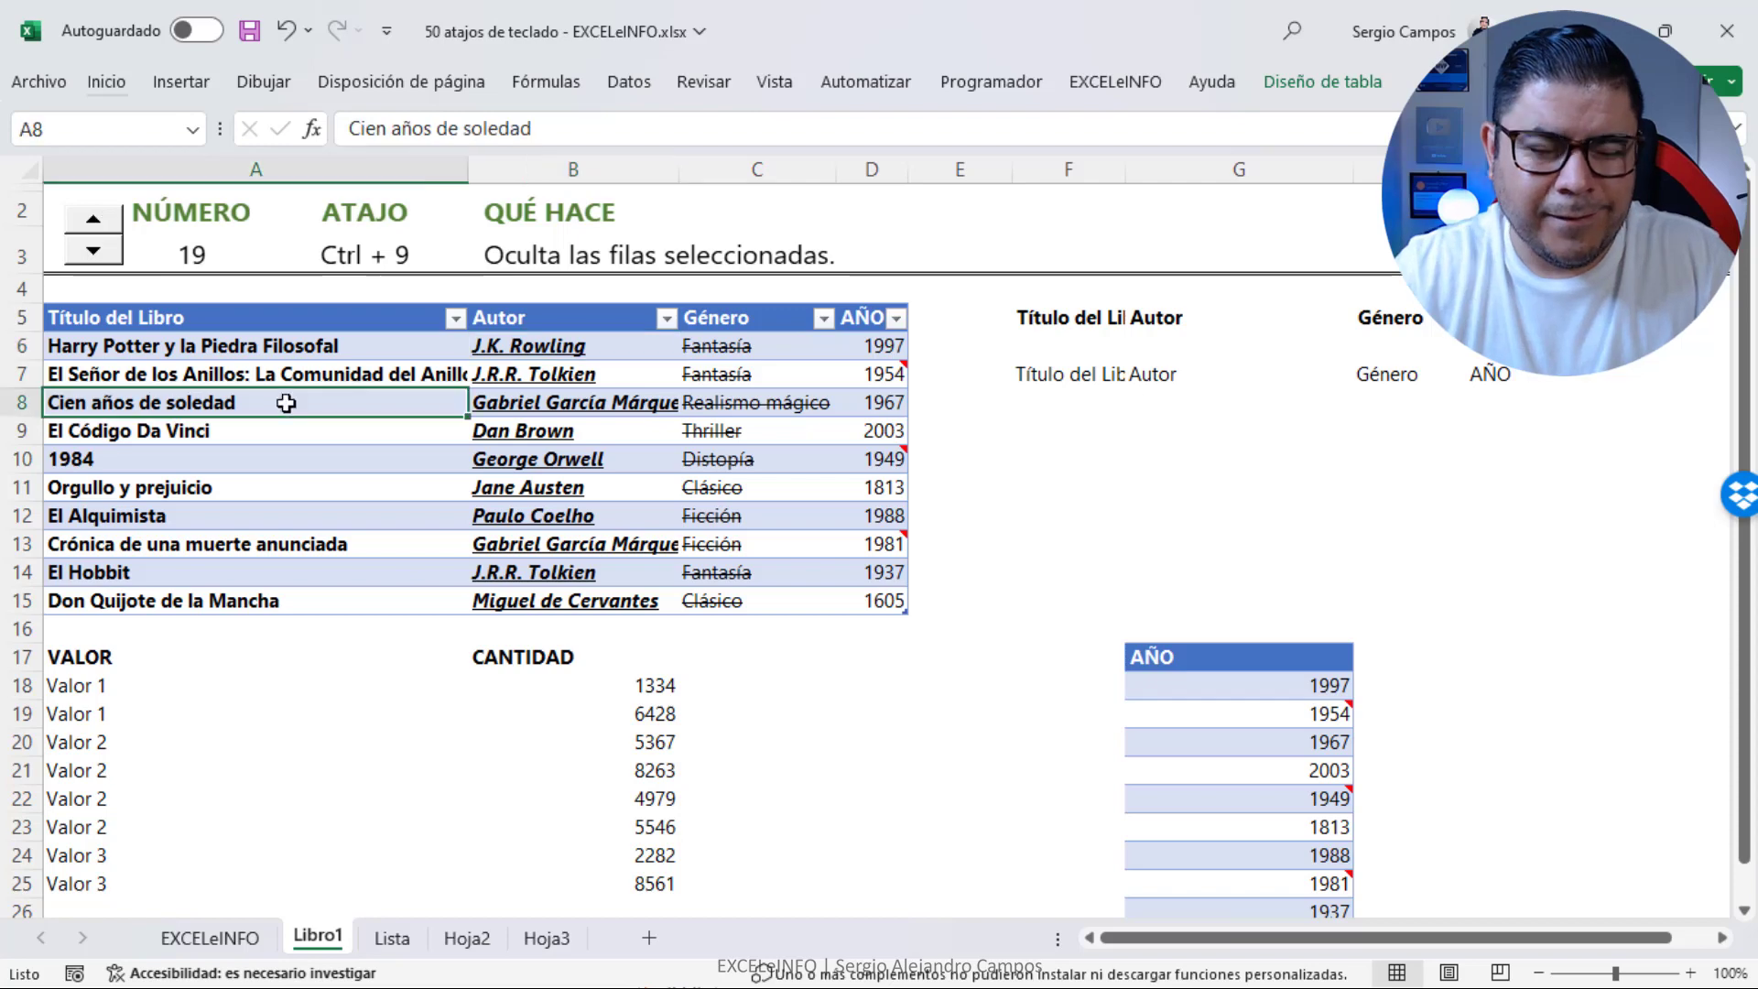
{"action": "left_click_drag", "start_coordinate": [287, 409], "coordinate": [288, 477]}
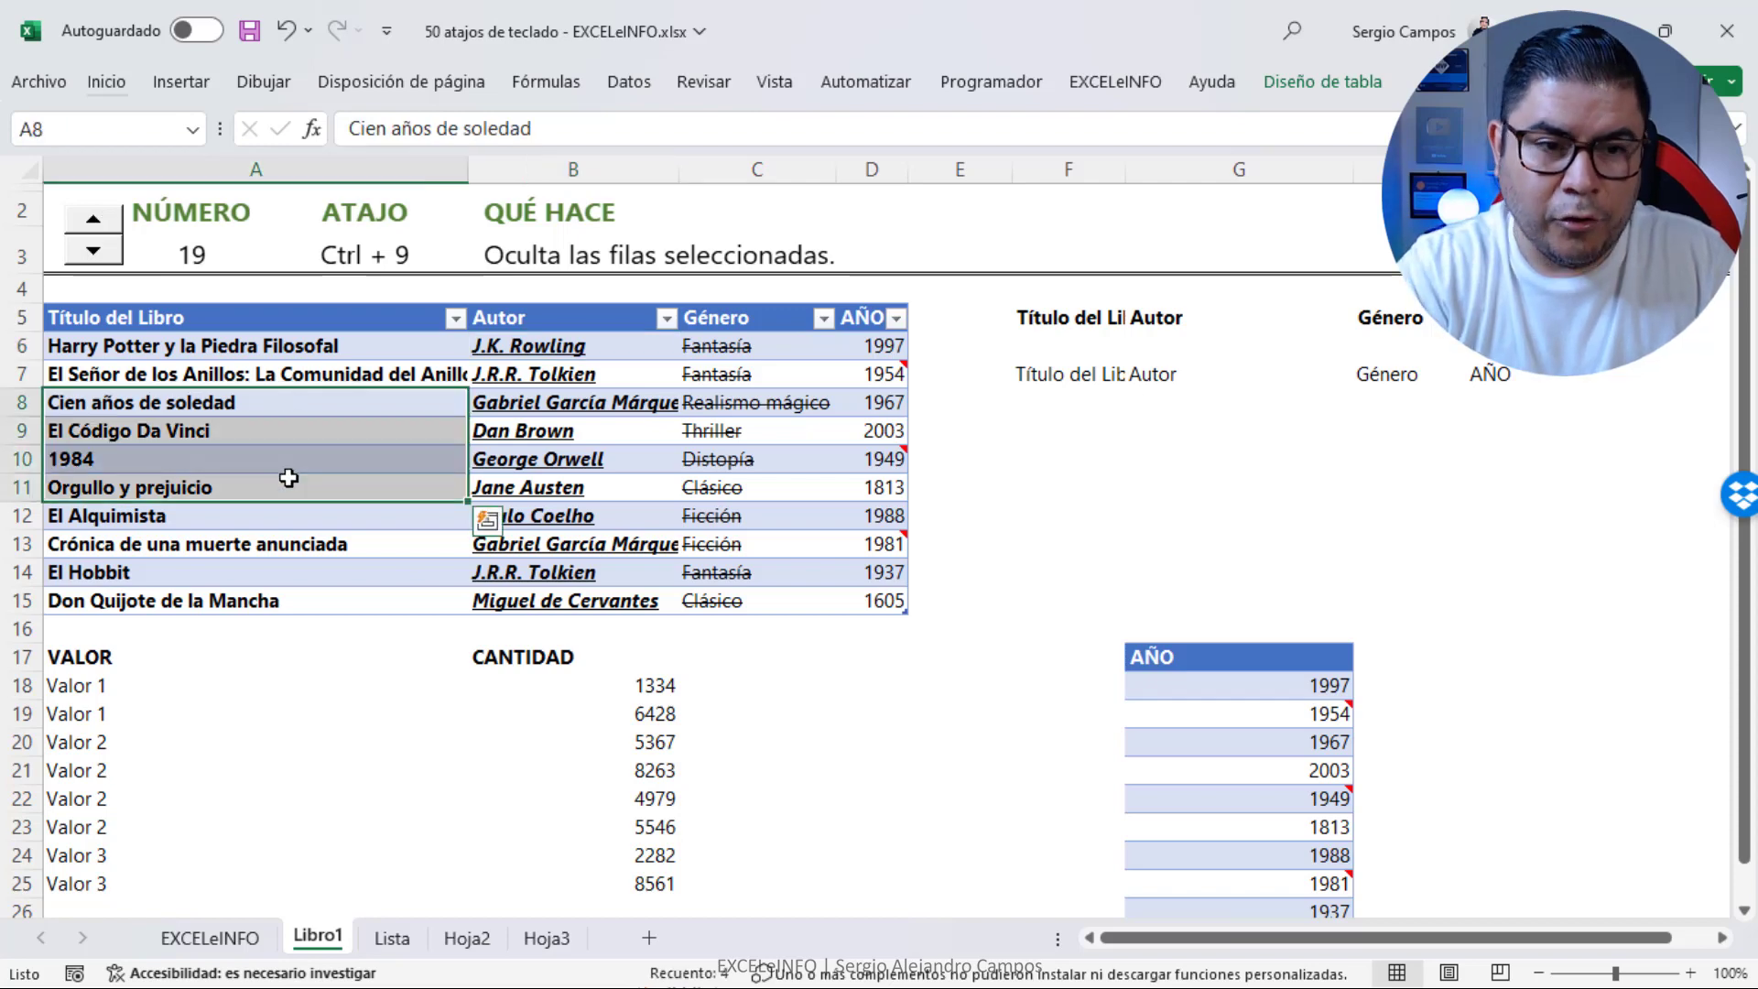
{"action": "key", "text": "ctrl+9"}
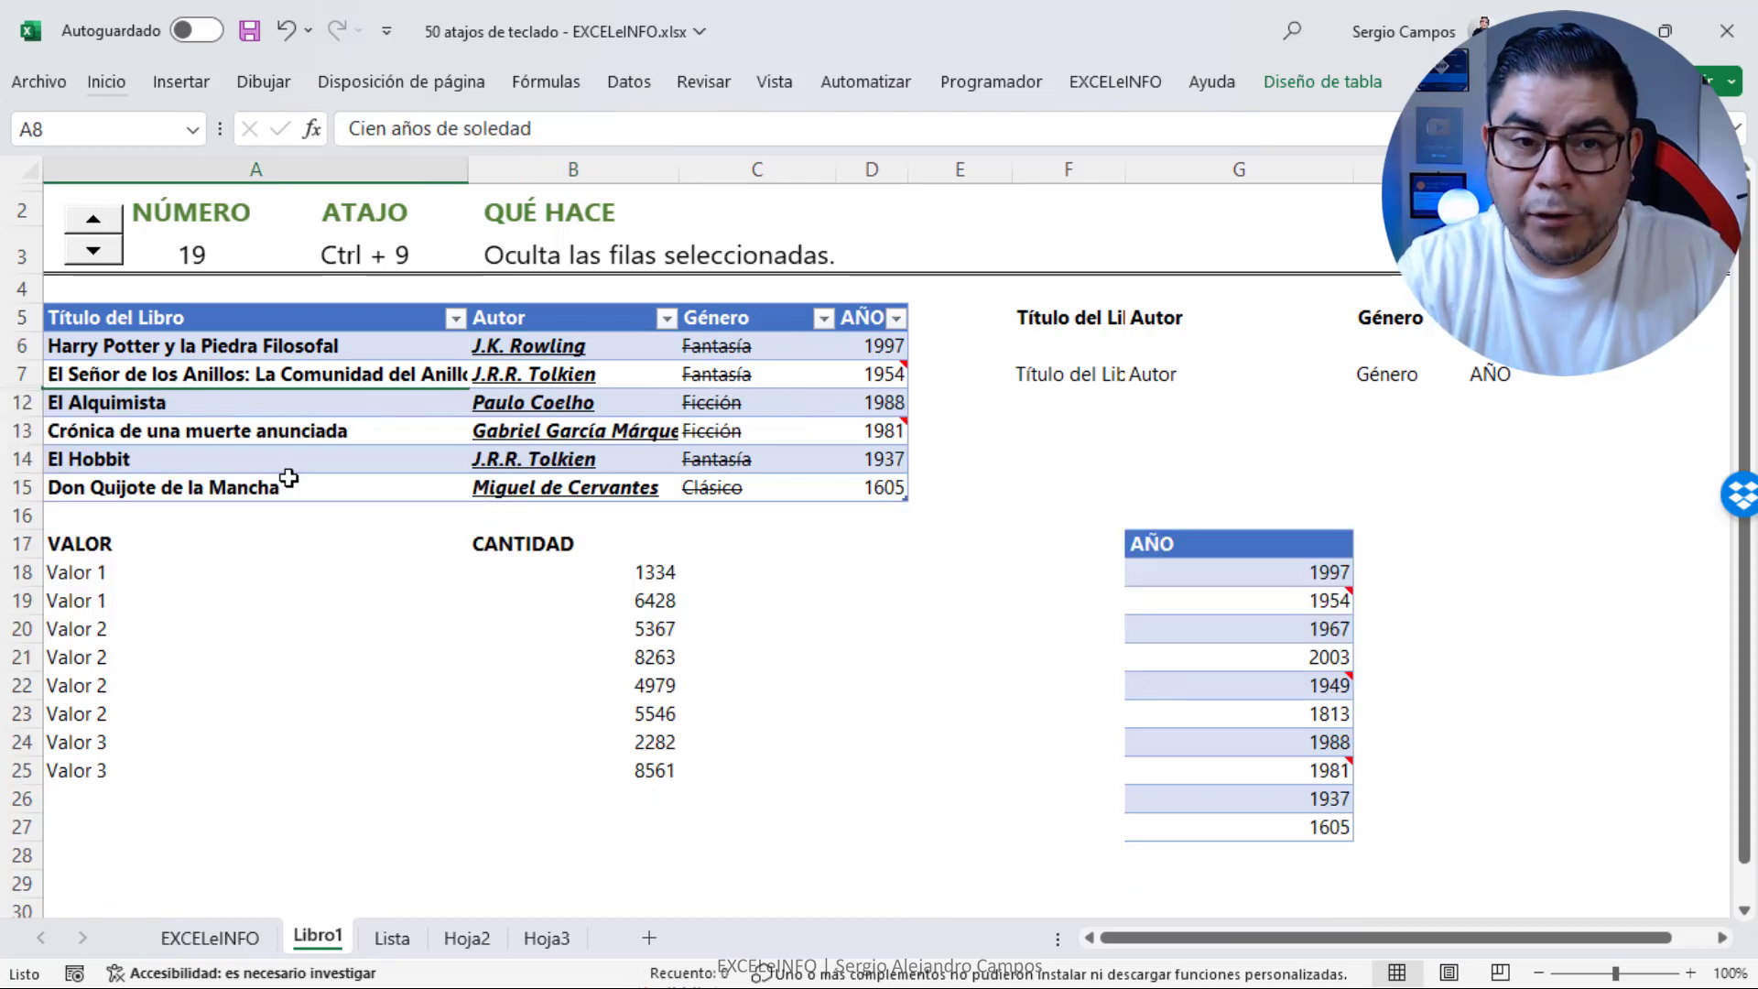
{"action": "left_click", "coordinate": [238, 403]}
{"action": "left_click", "coordinate": [103, 220]}
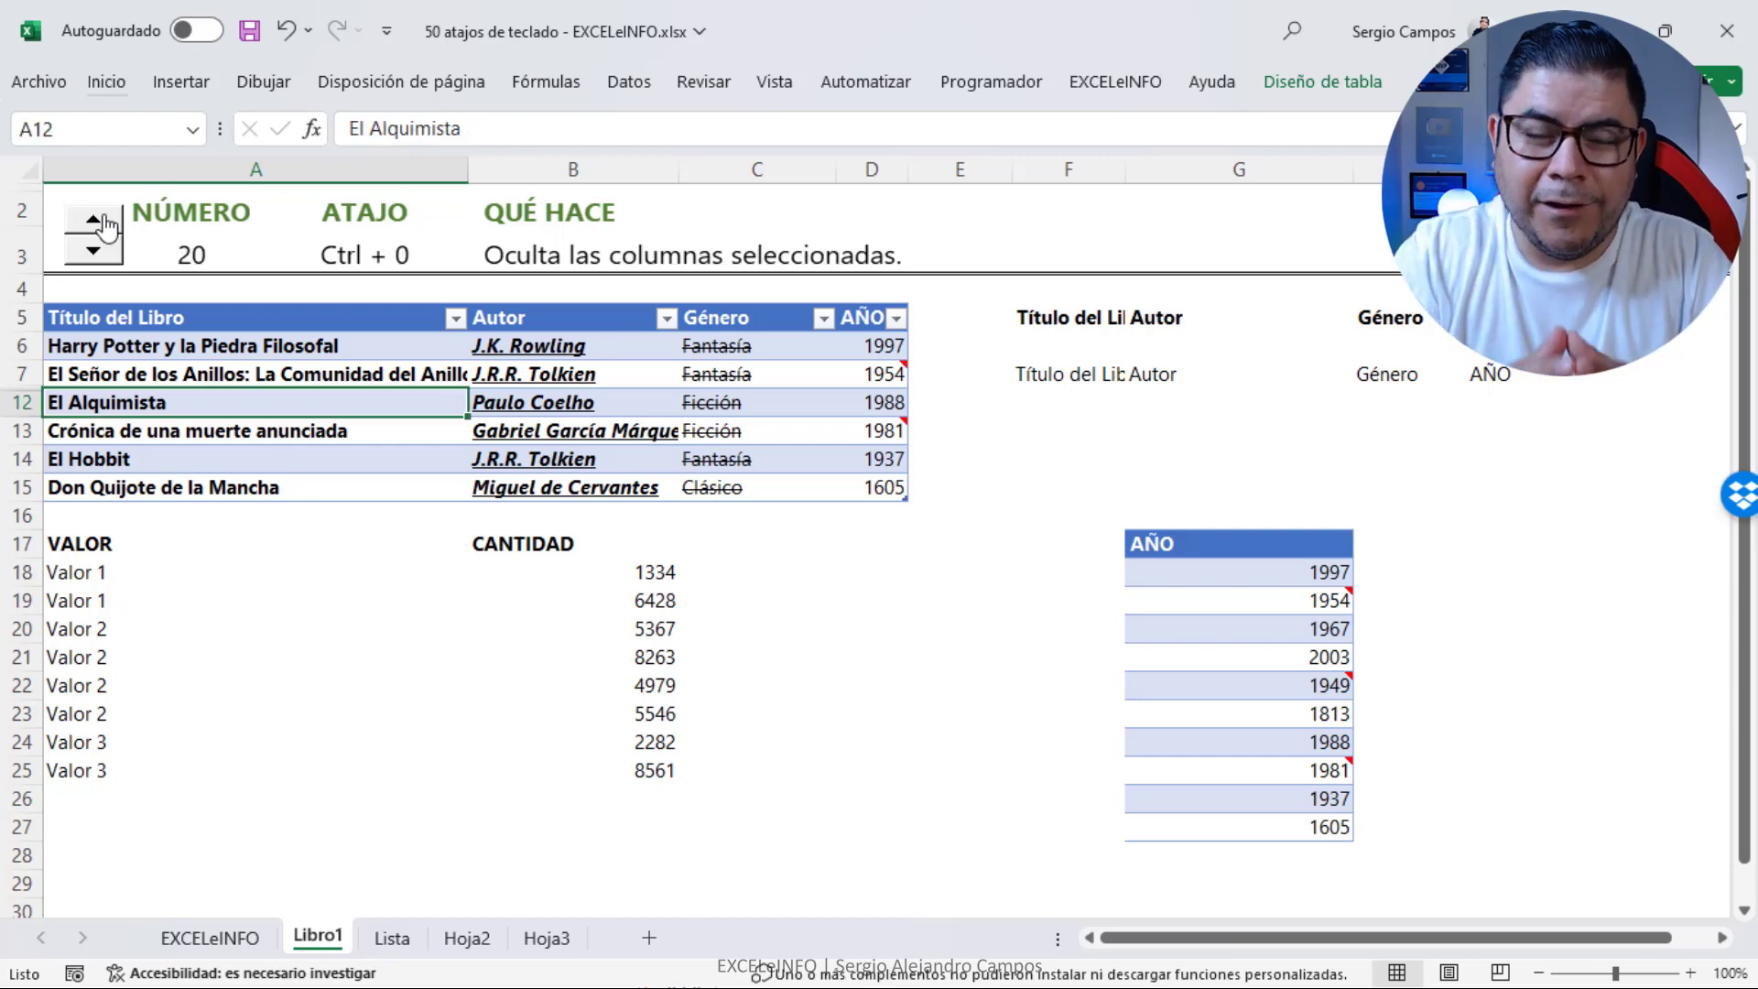
Hide the Autor column with Ctrl+0, unhide everything via Mostrar, then show shortcut 21
{"action": "key", "text": "Right"}
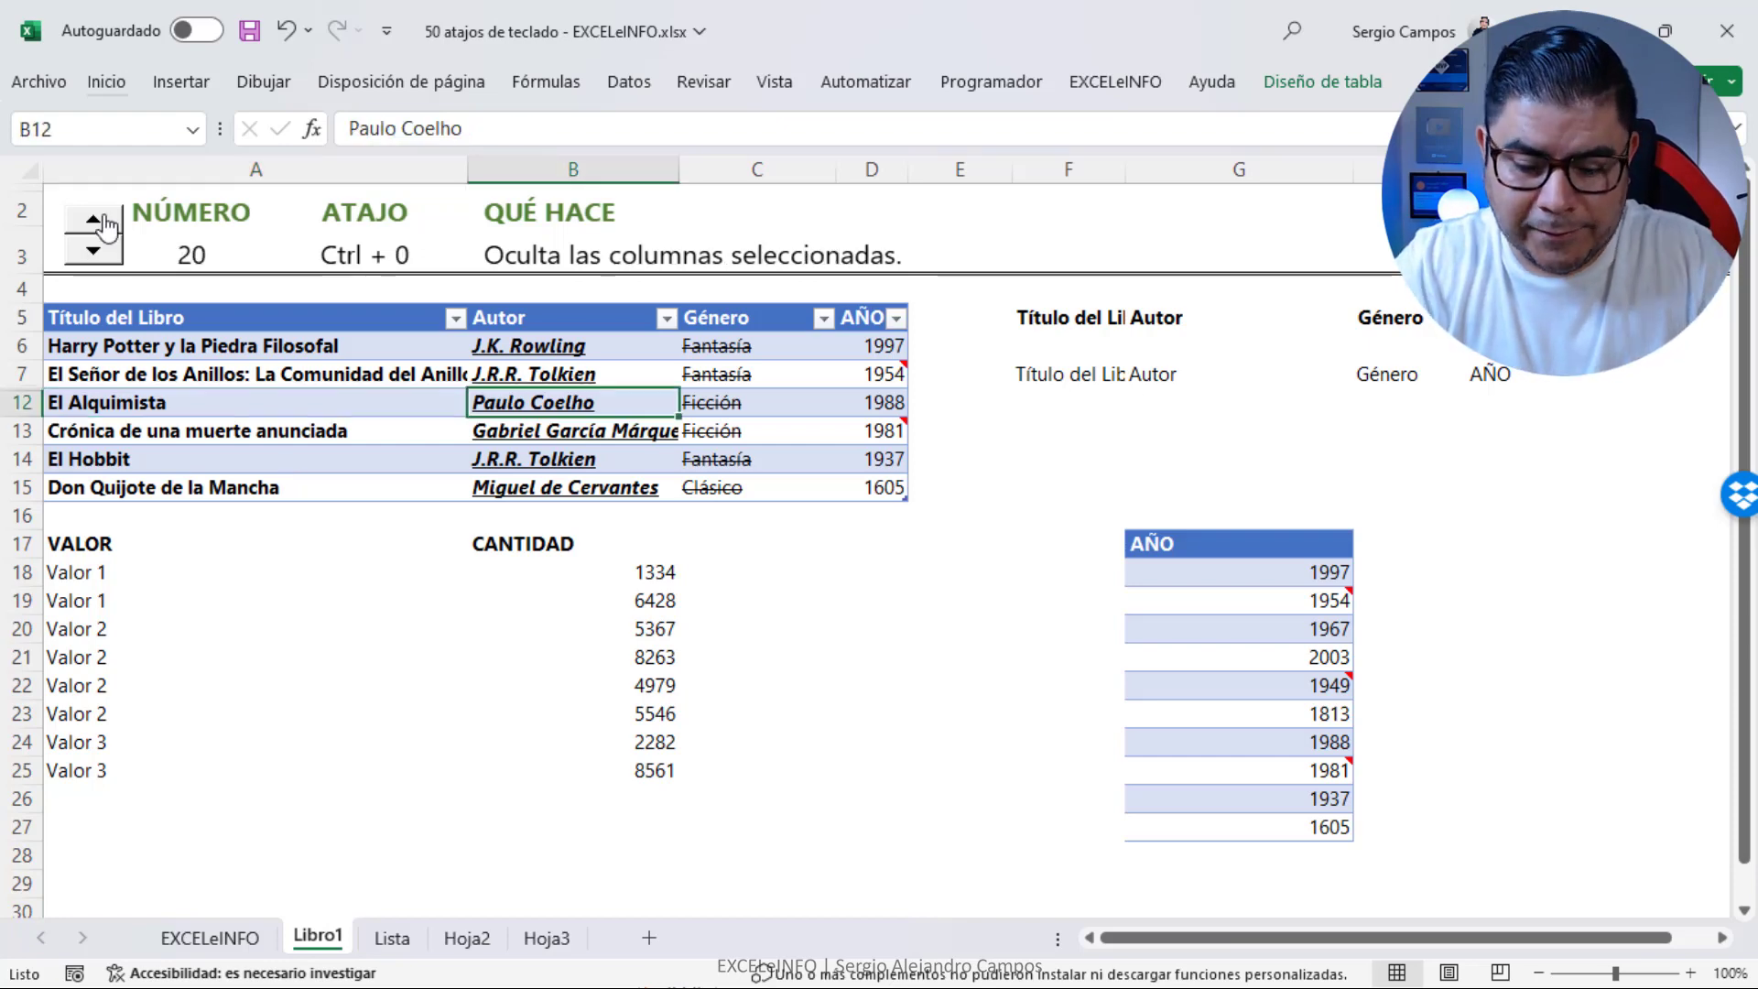
{"action": "key", "text": "ctrl+0"}
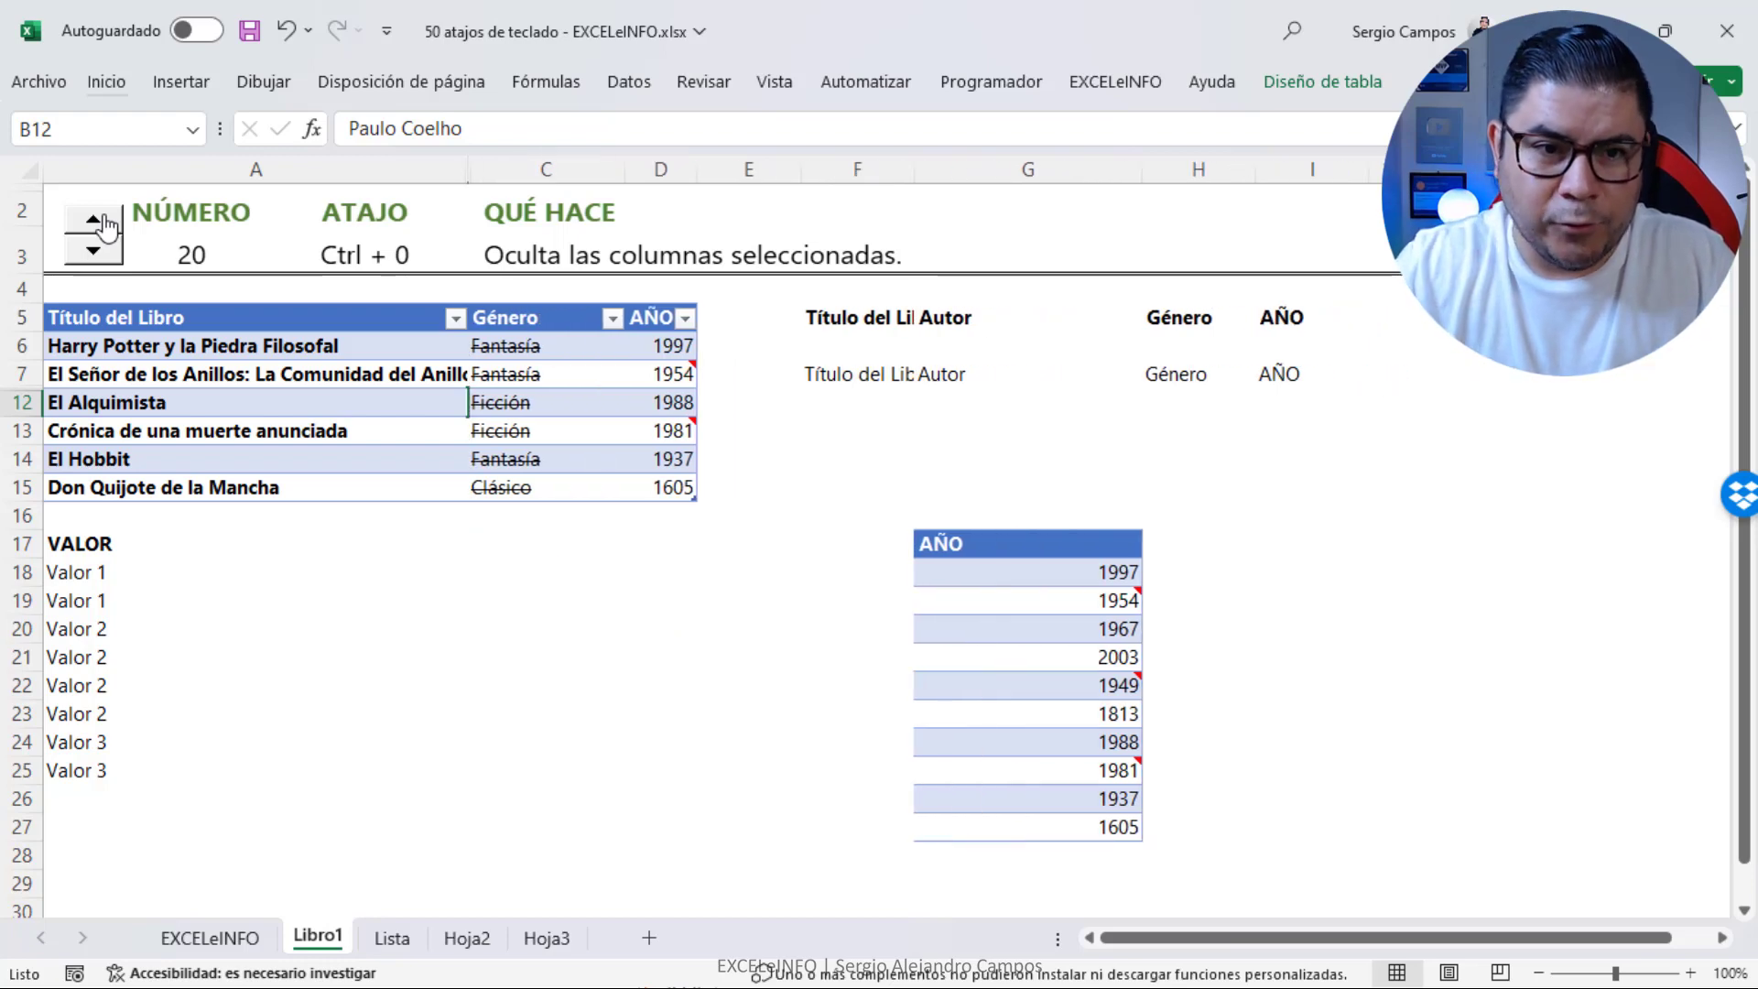
{"action": "left_click", "coordinate": [30, 170]}
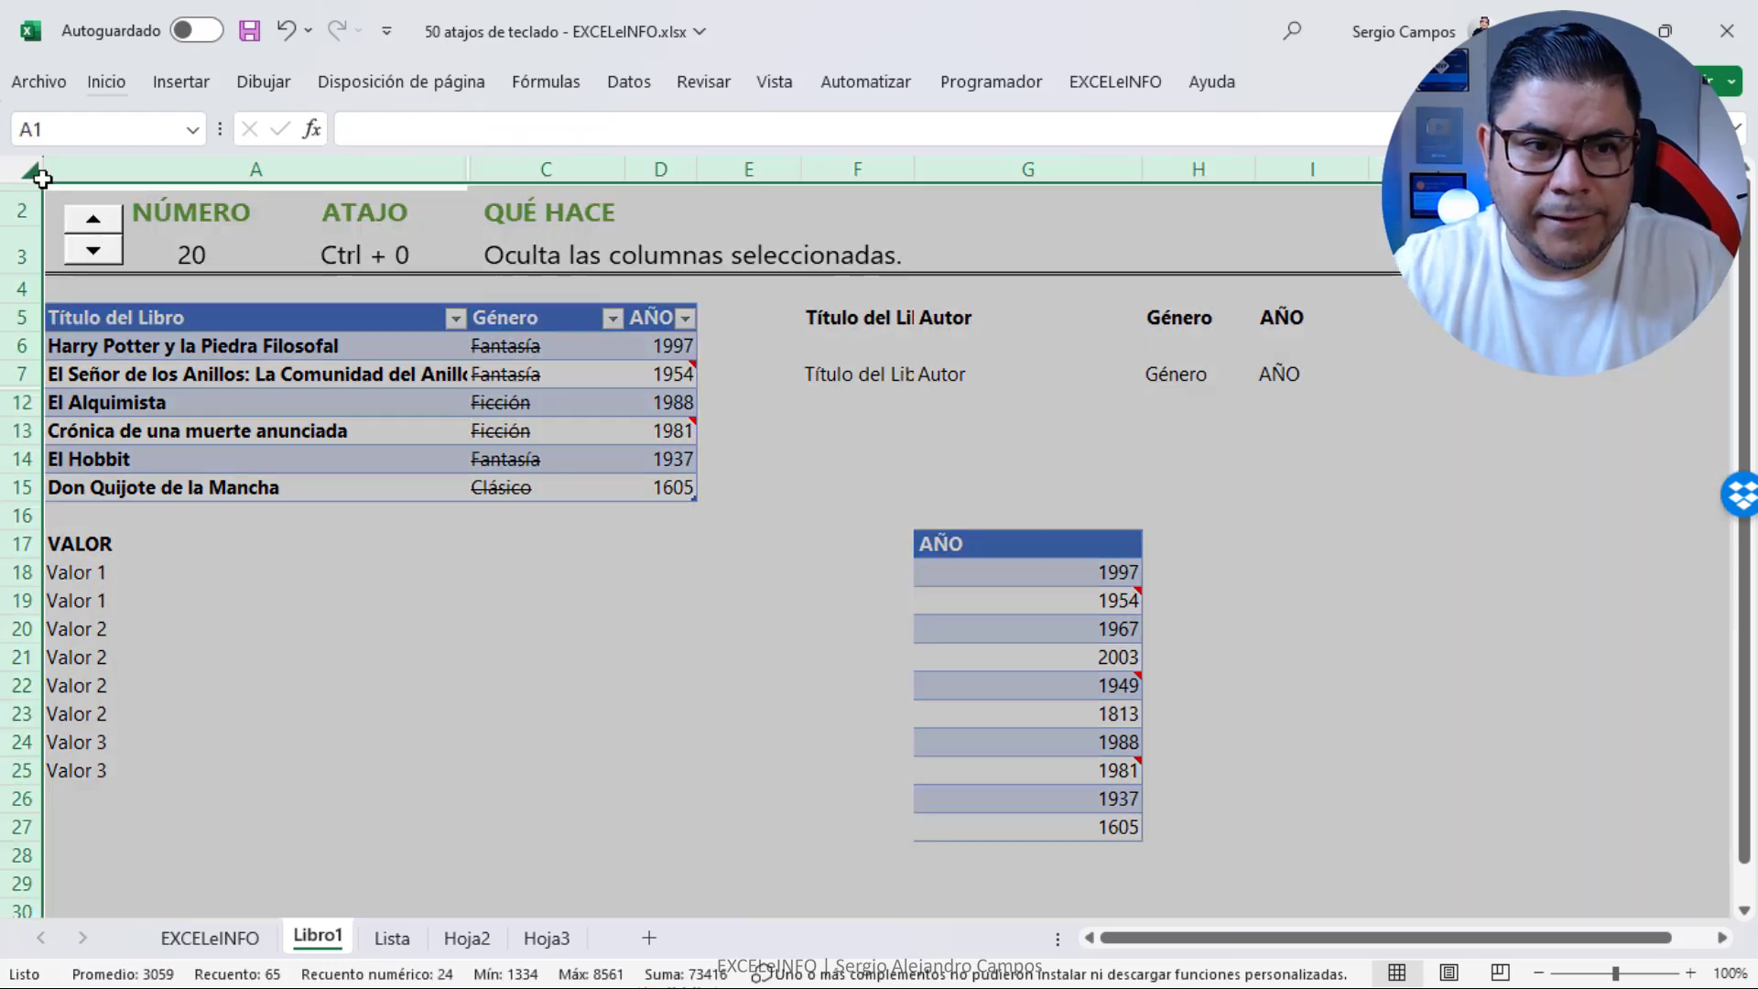
{"action": "right_click", "coordinate": [299, 295]}
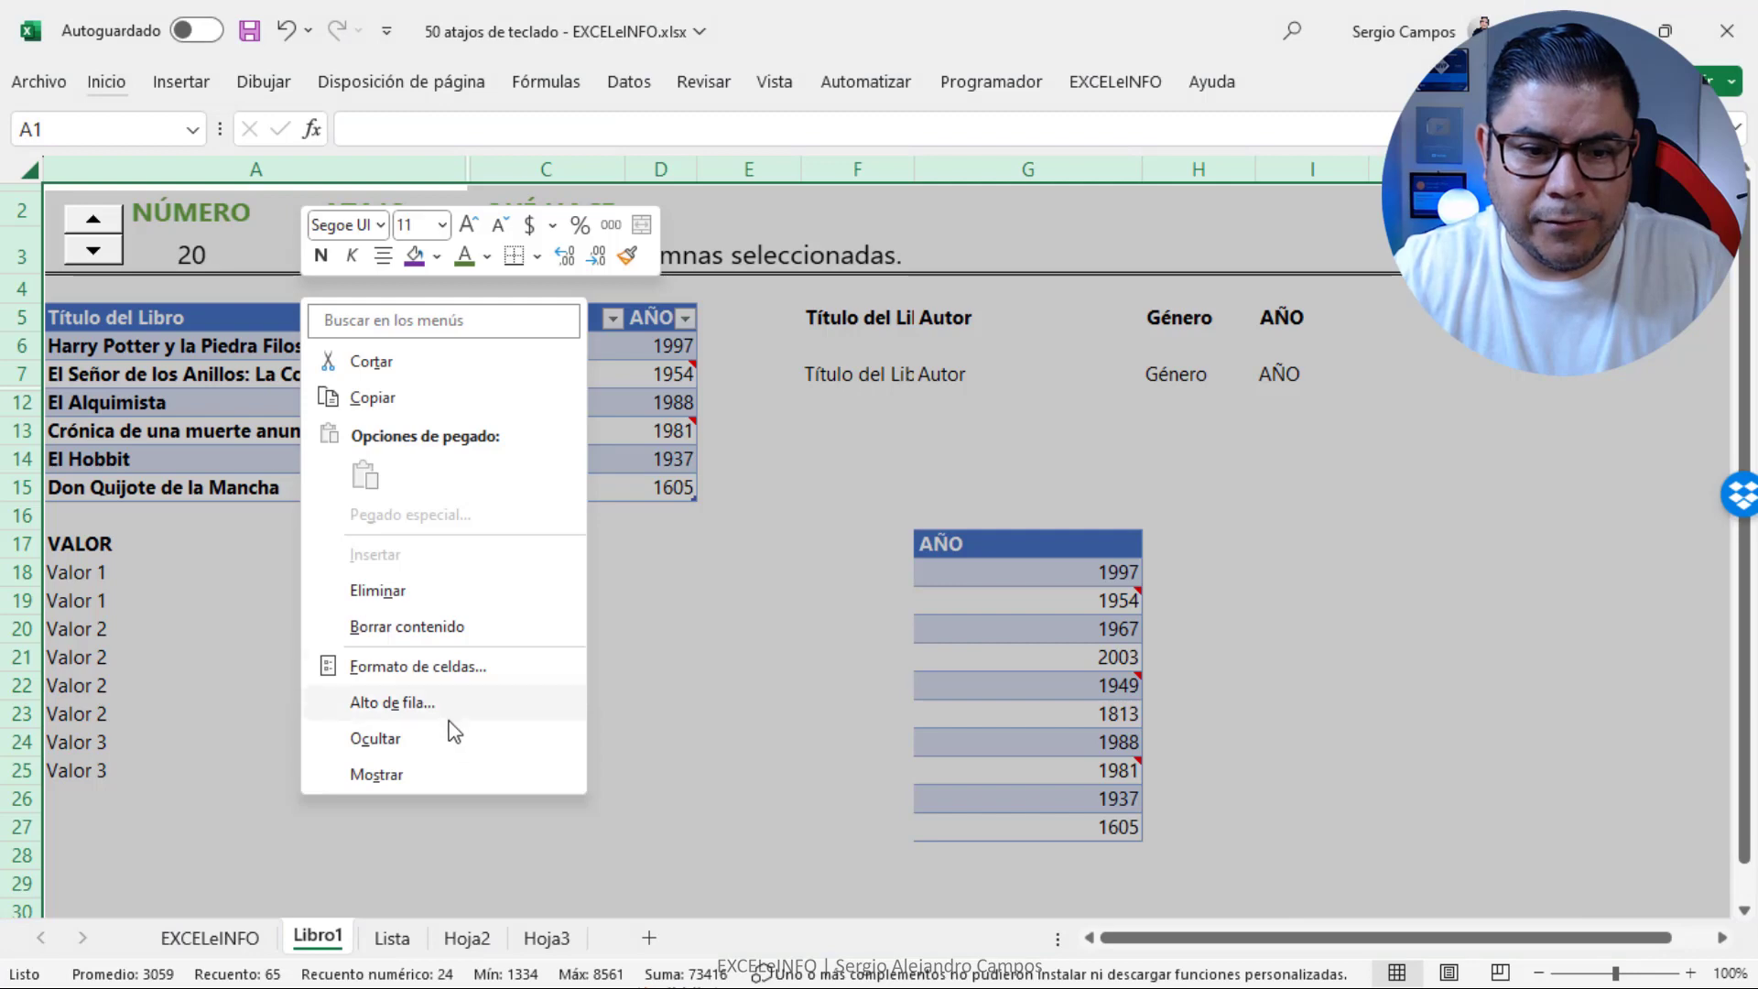
{"action": "left_click", "coordinate": [448, 773]}
{"action": "left_click", "coordinate": [291, 373]}
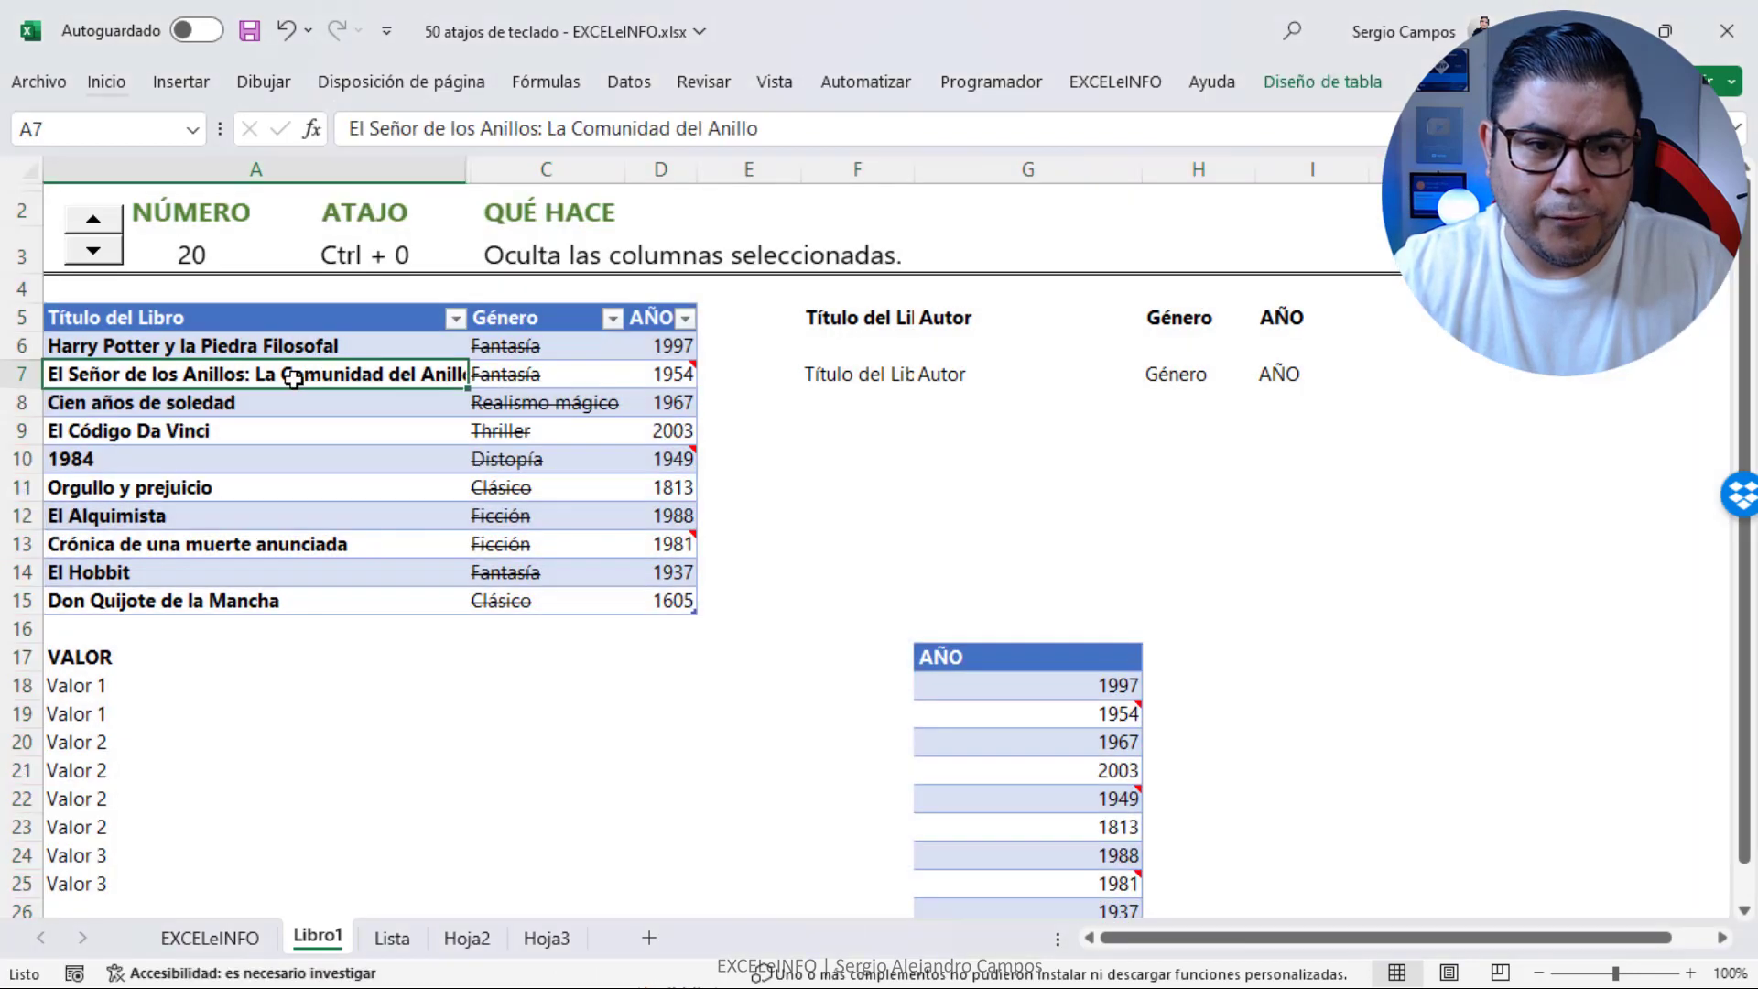
{"action": "left_click", "coordinate": [160, 322]}
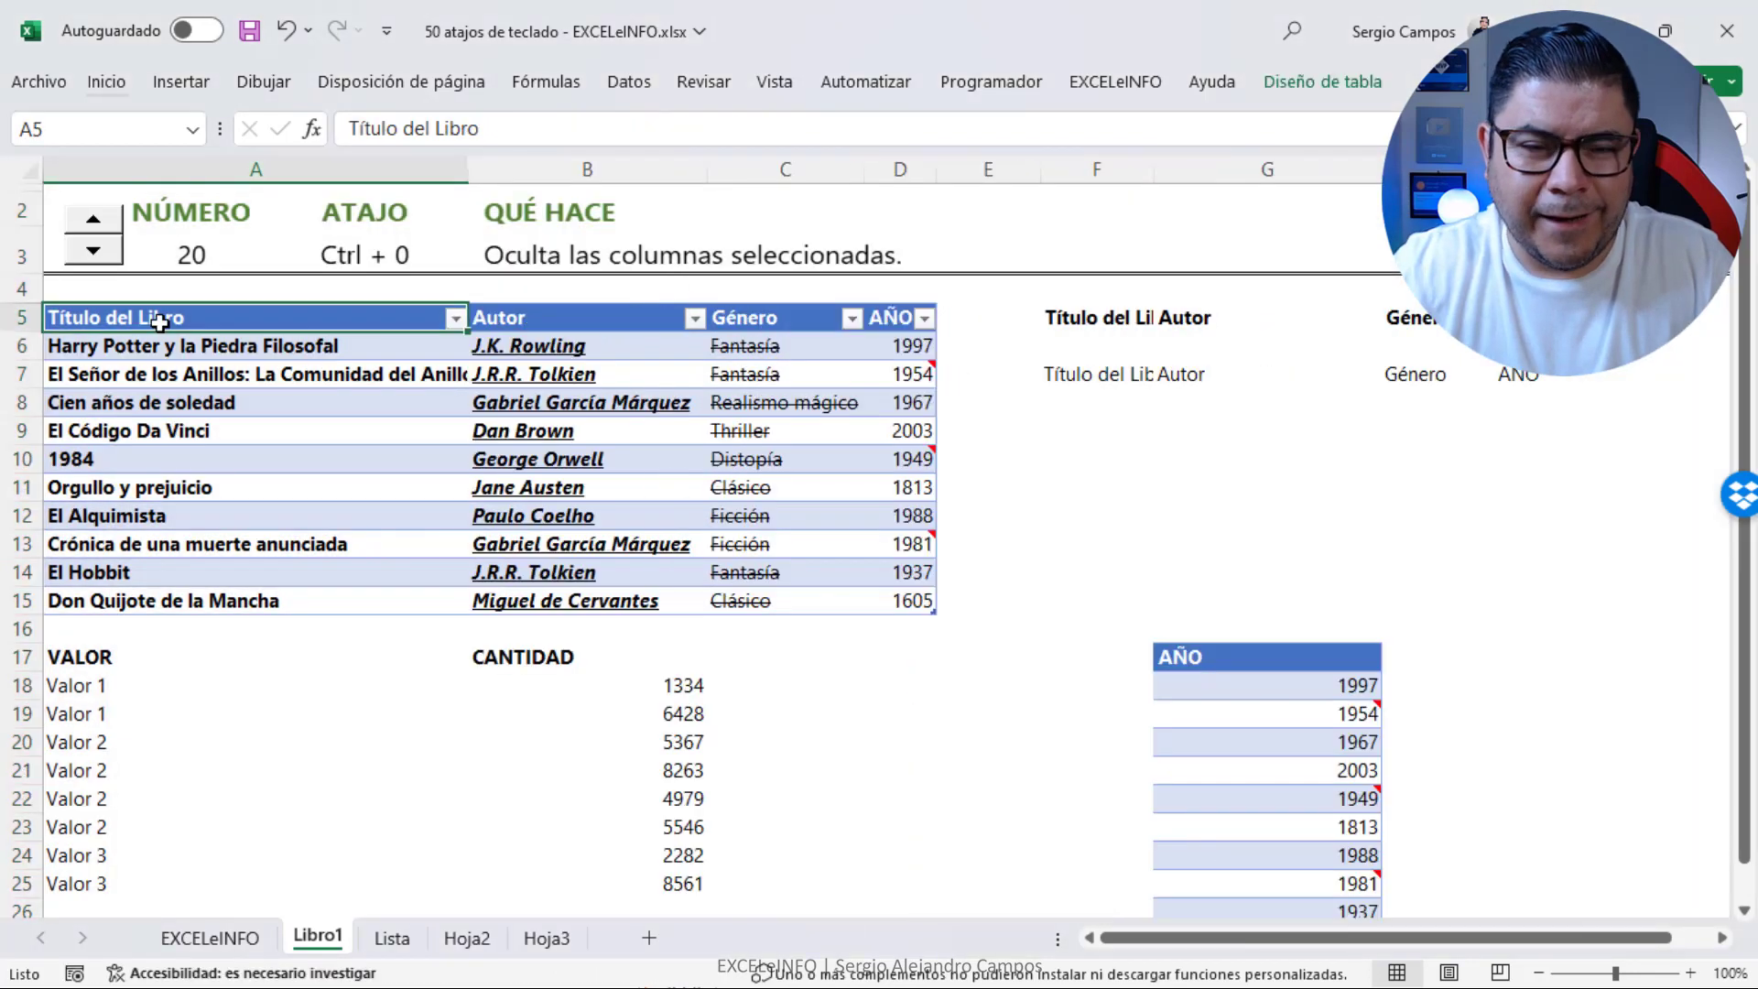
{"action": "left_click", "coordinate": [93, 218]}
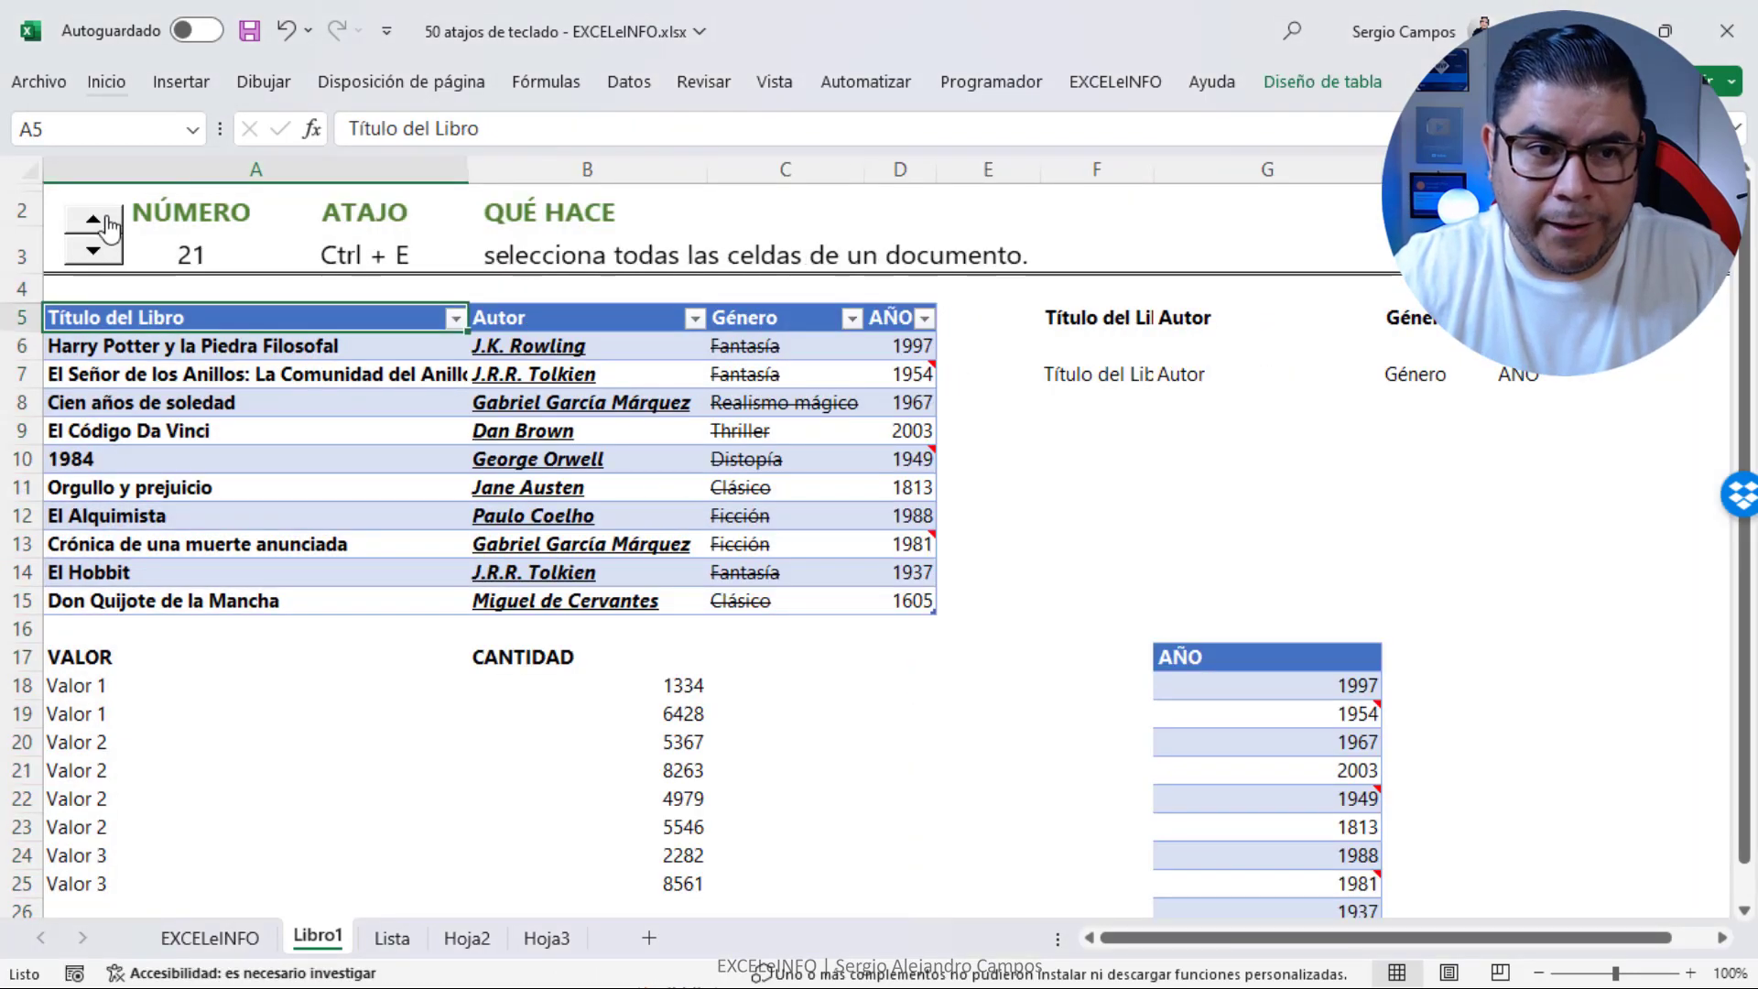
Select the whole sheet with Ctrl+E, clear it, and advance the header to shortcut 22
{"action": "left_click", "coordinate": [915, 663]}
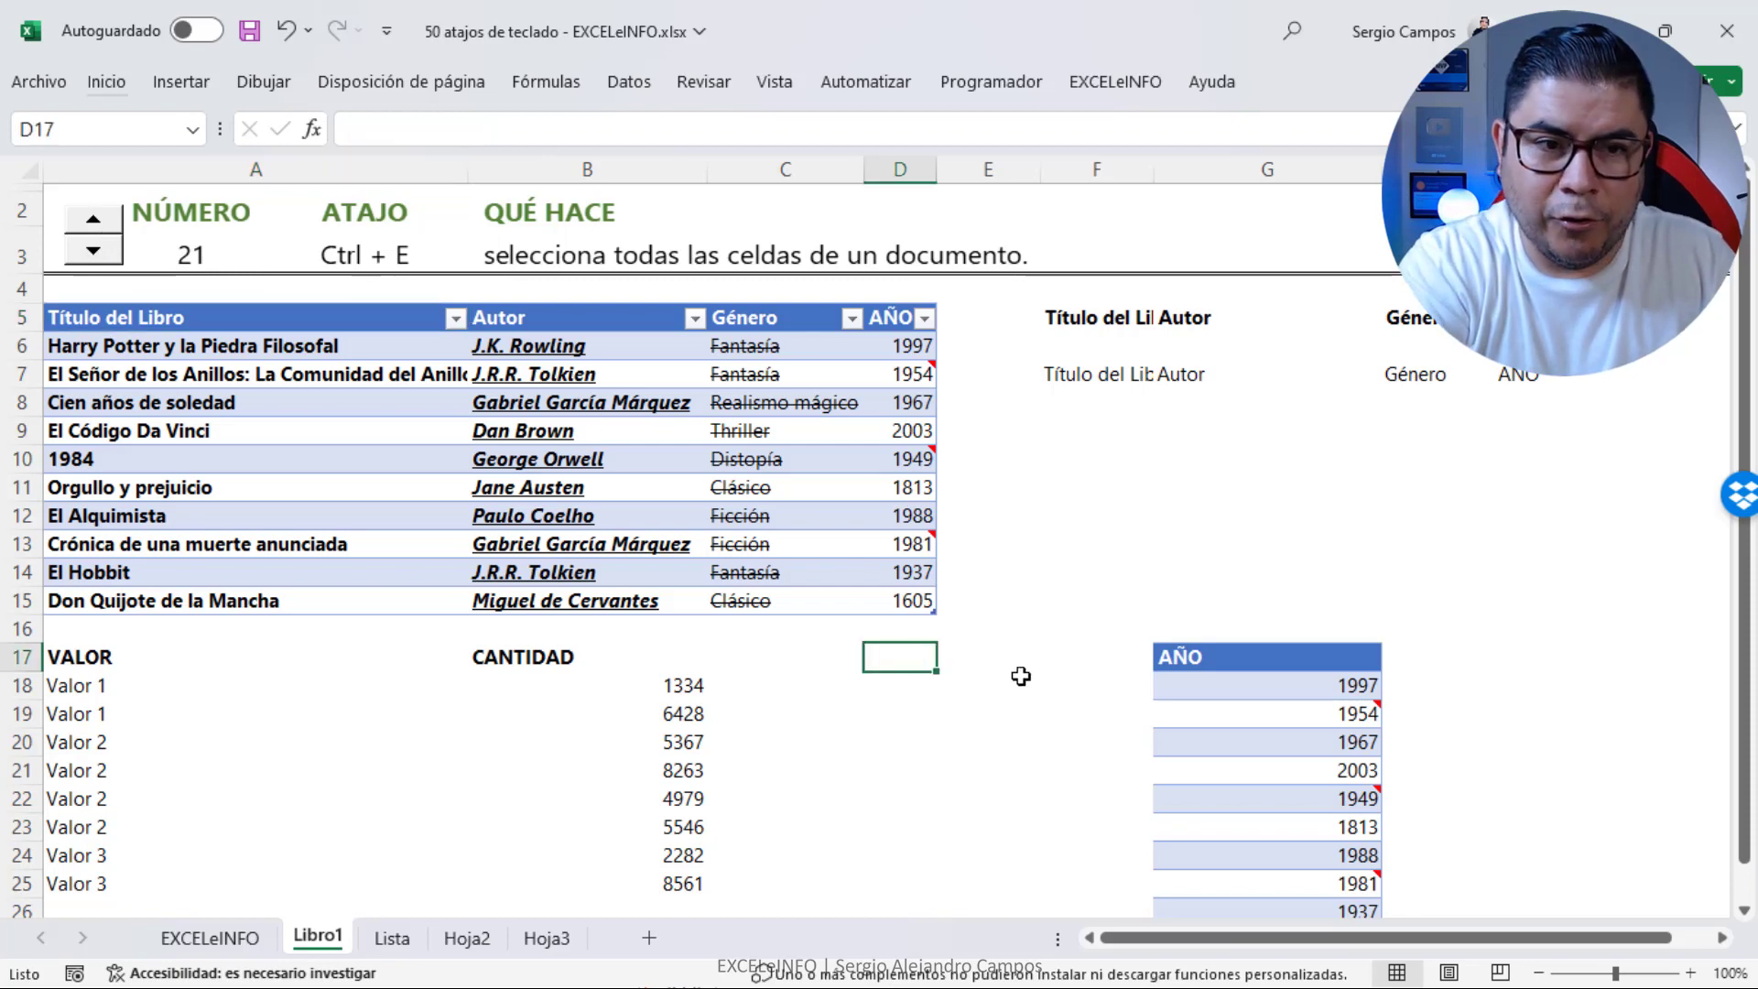
{"action": "key", "text": "ctrl+e"}
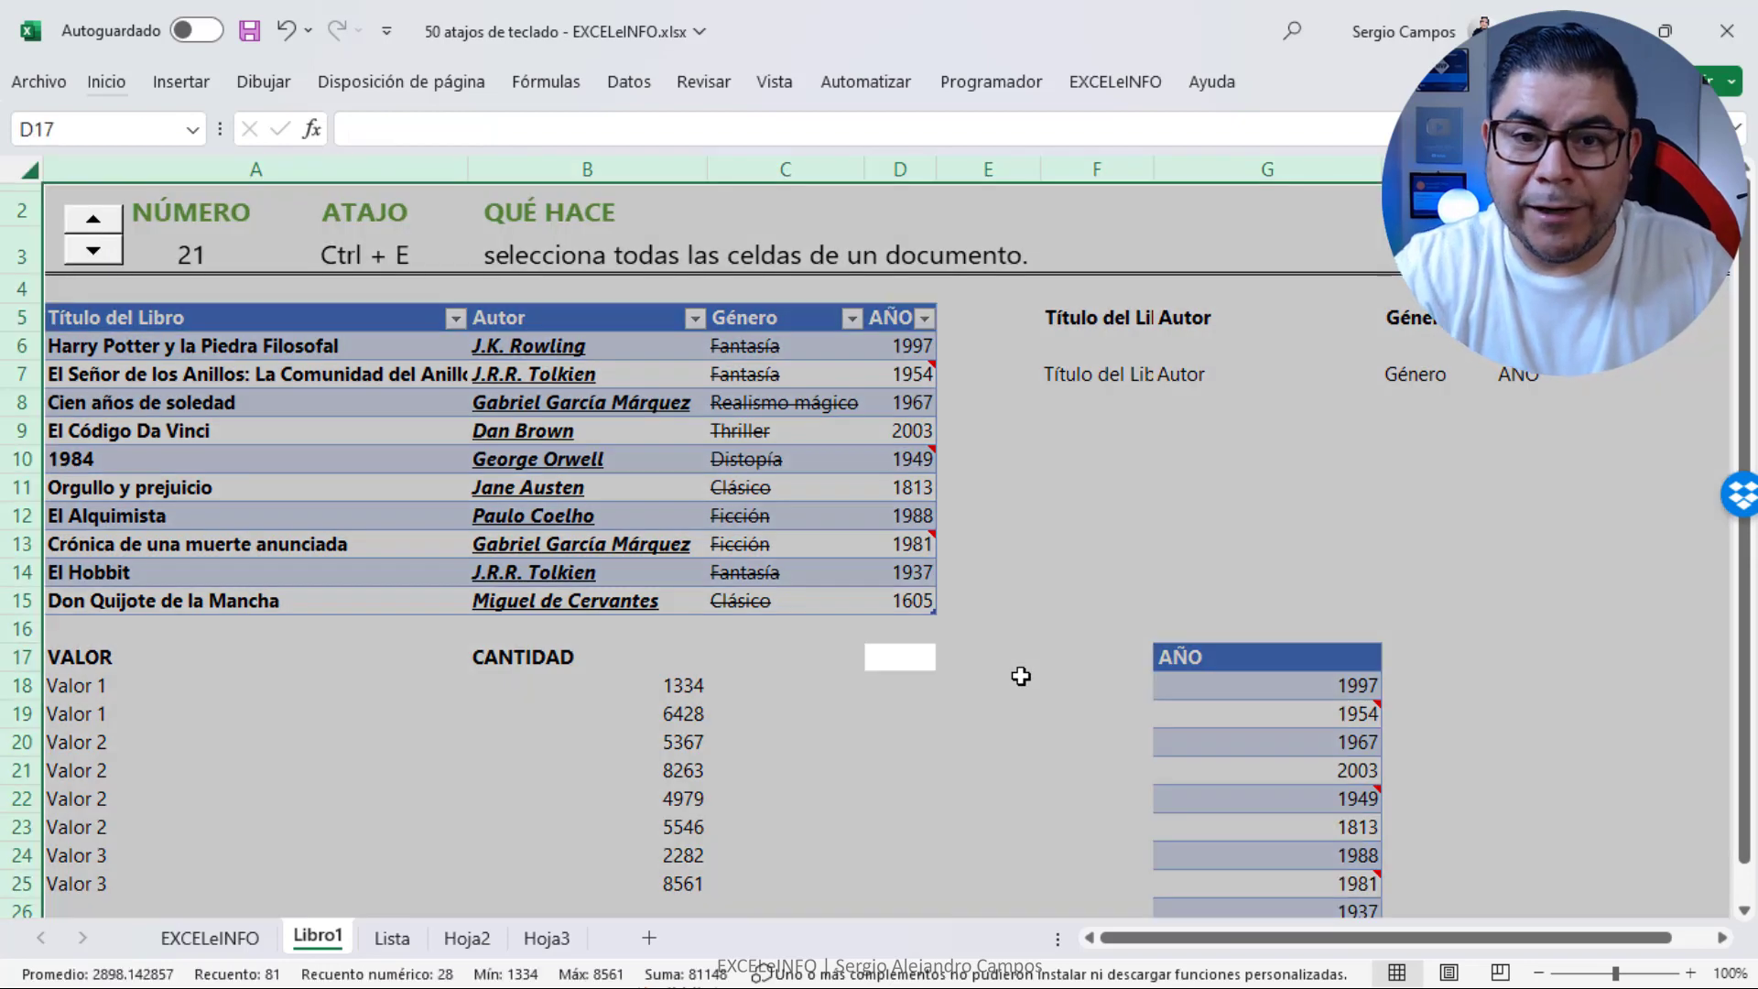
{"action": "left_click", "coordinate": [421, 696]}
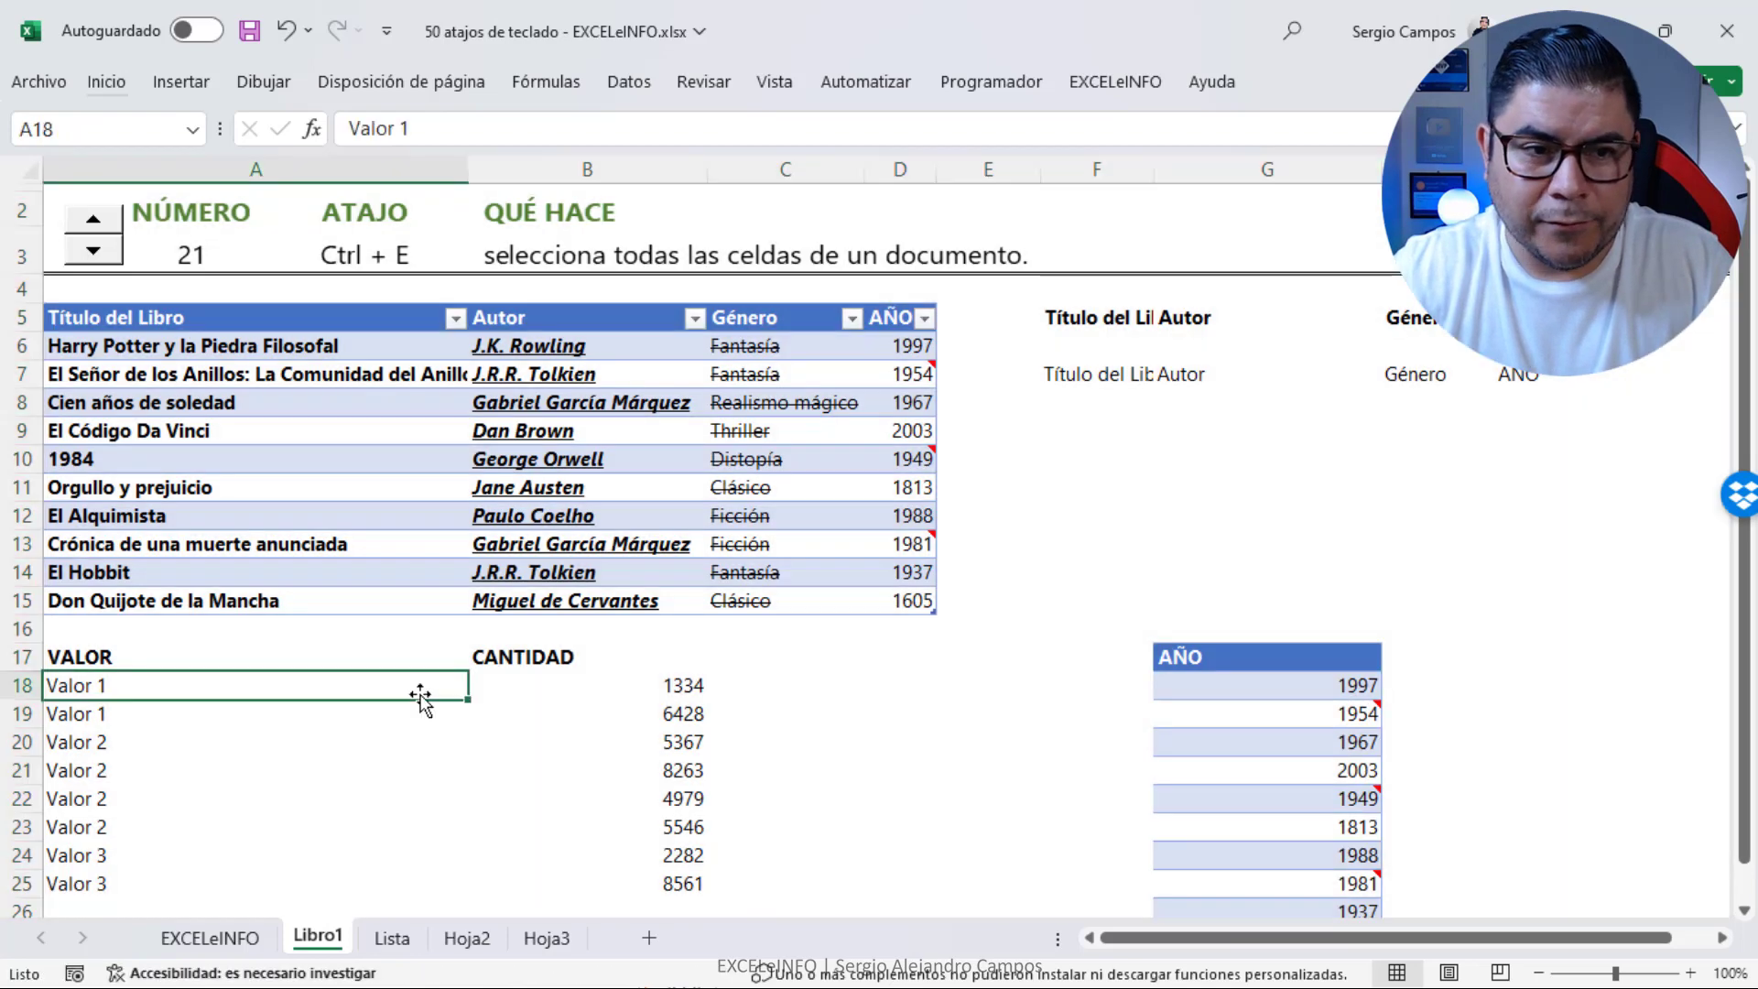
{"action": "left_click", "coordinate": [105, 225]}
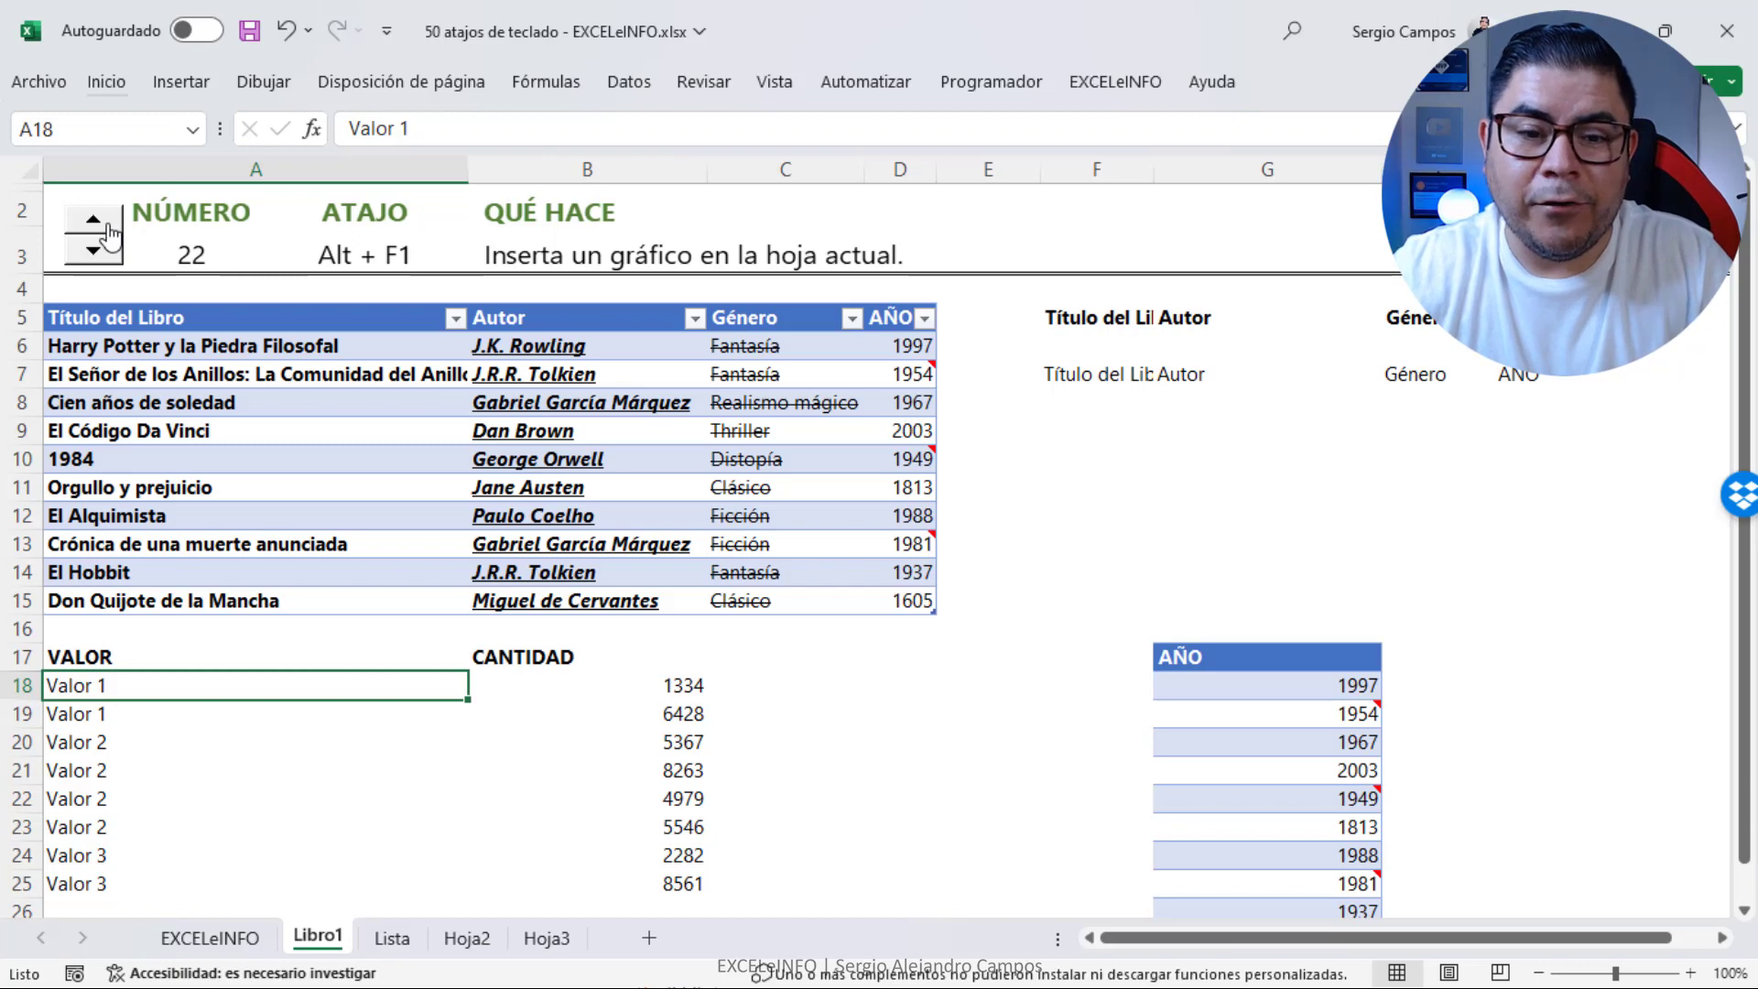
Insert a column chart of the VALOR/CANTIDAD list A17:B25 with Alt+F1, then remove it
{"action": "left_click_drag", "start_coordinate": [409, 657], "coordinate": [668, 874]}
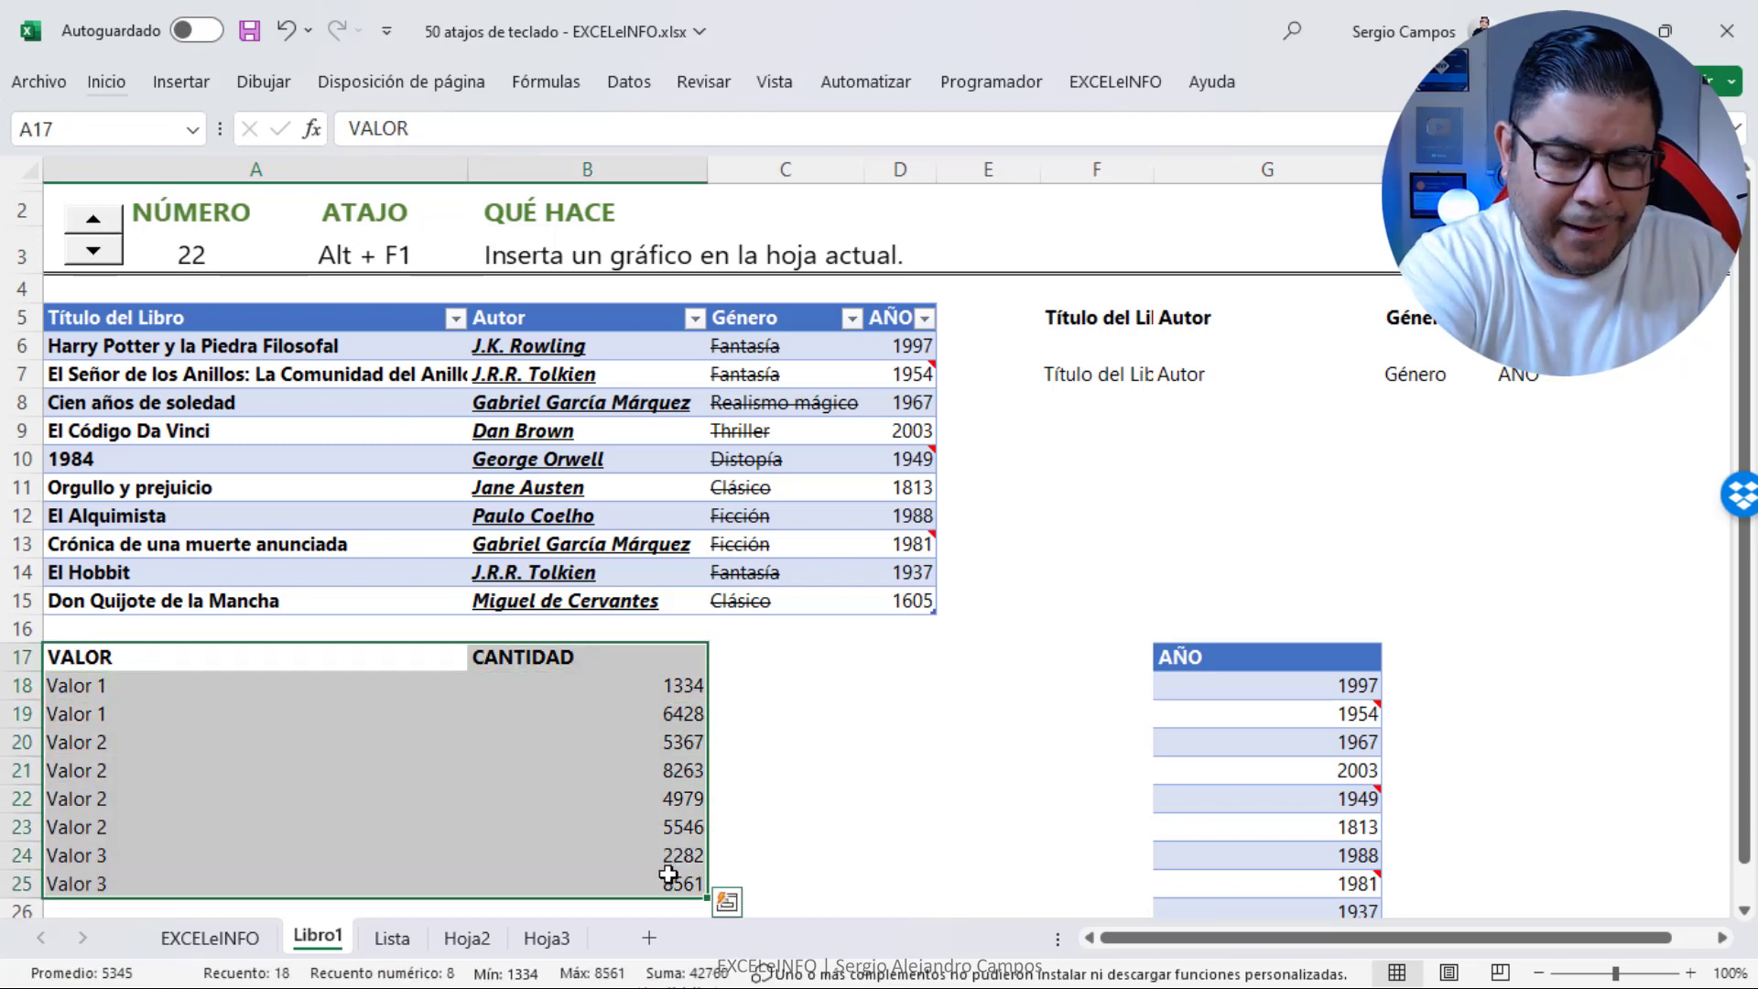
{"action": "key", "text": "alt+F1"}
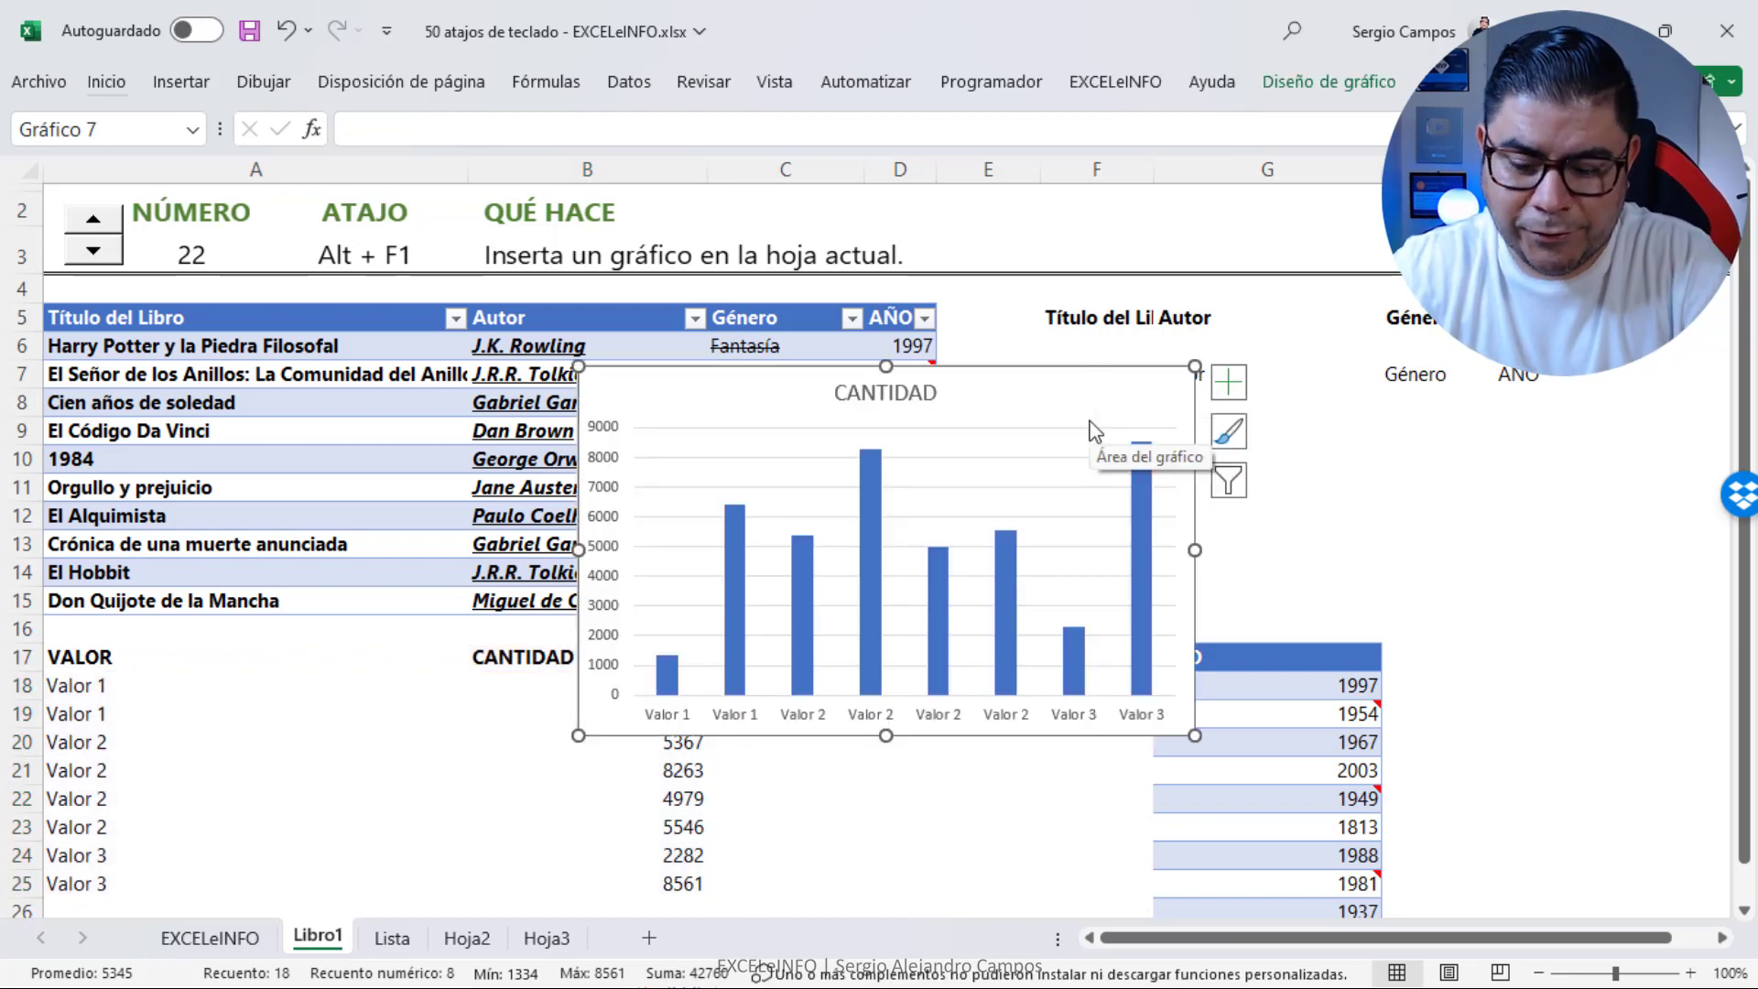
{"action": "key", "text": "Delete"}
Advance to shortcut 23 and show, then close, the Macros list with Alt+F8
{"action": "left_click", "coordinate": [93, 222]}
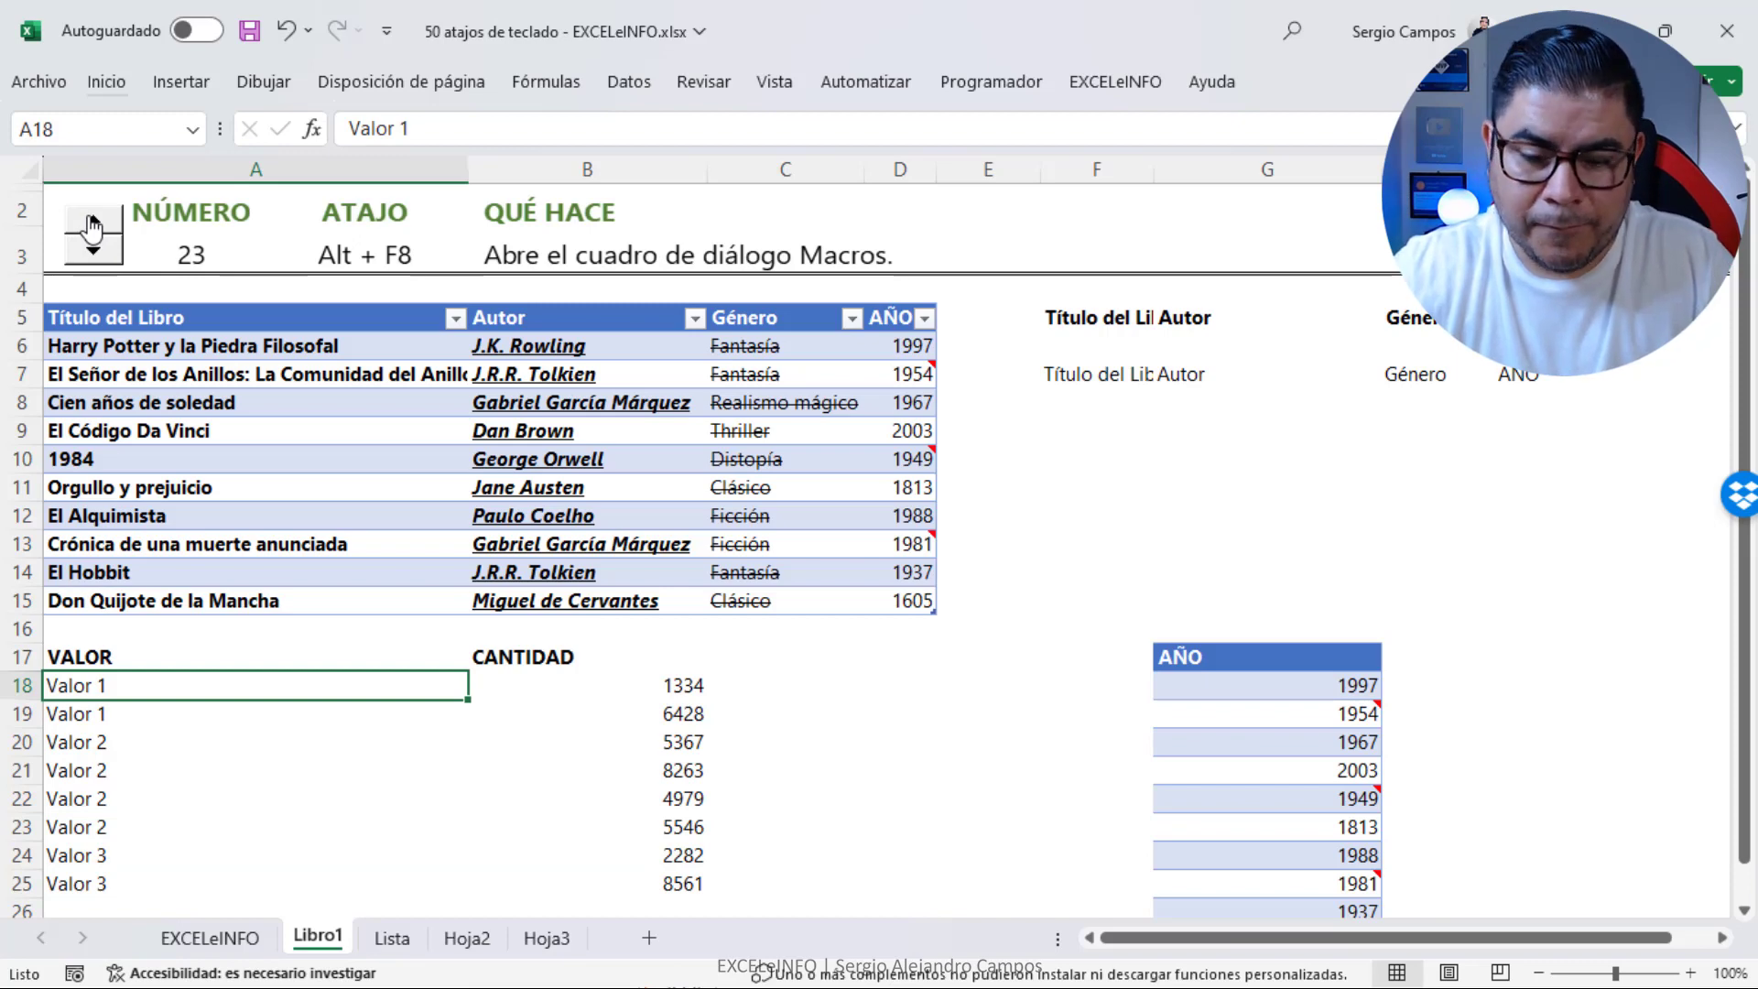
{"action": "key", "text": "alt+F8"}
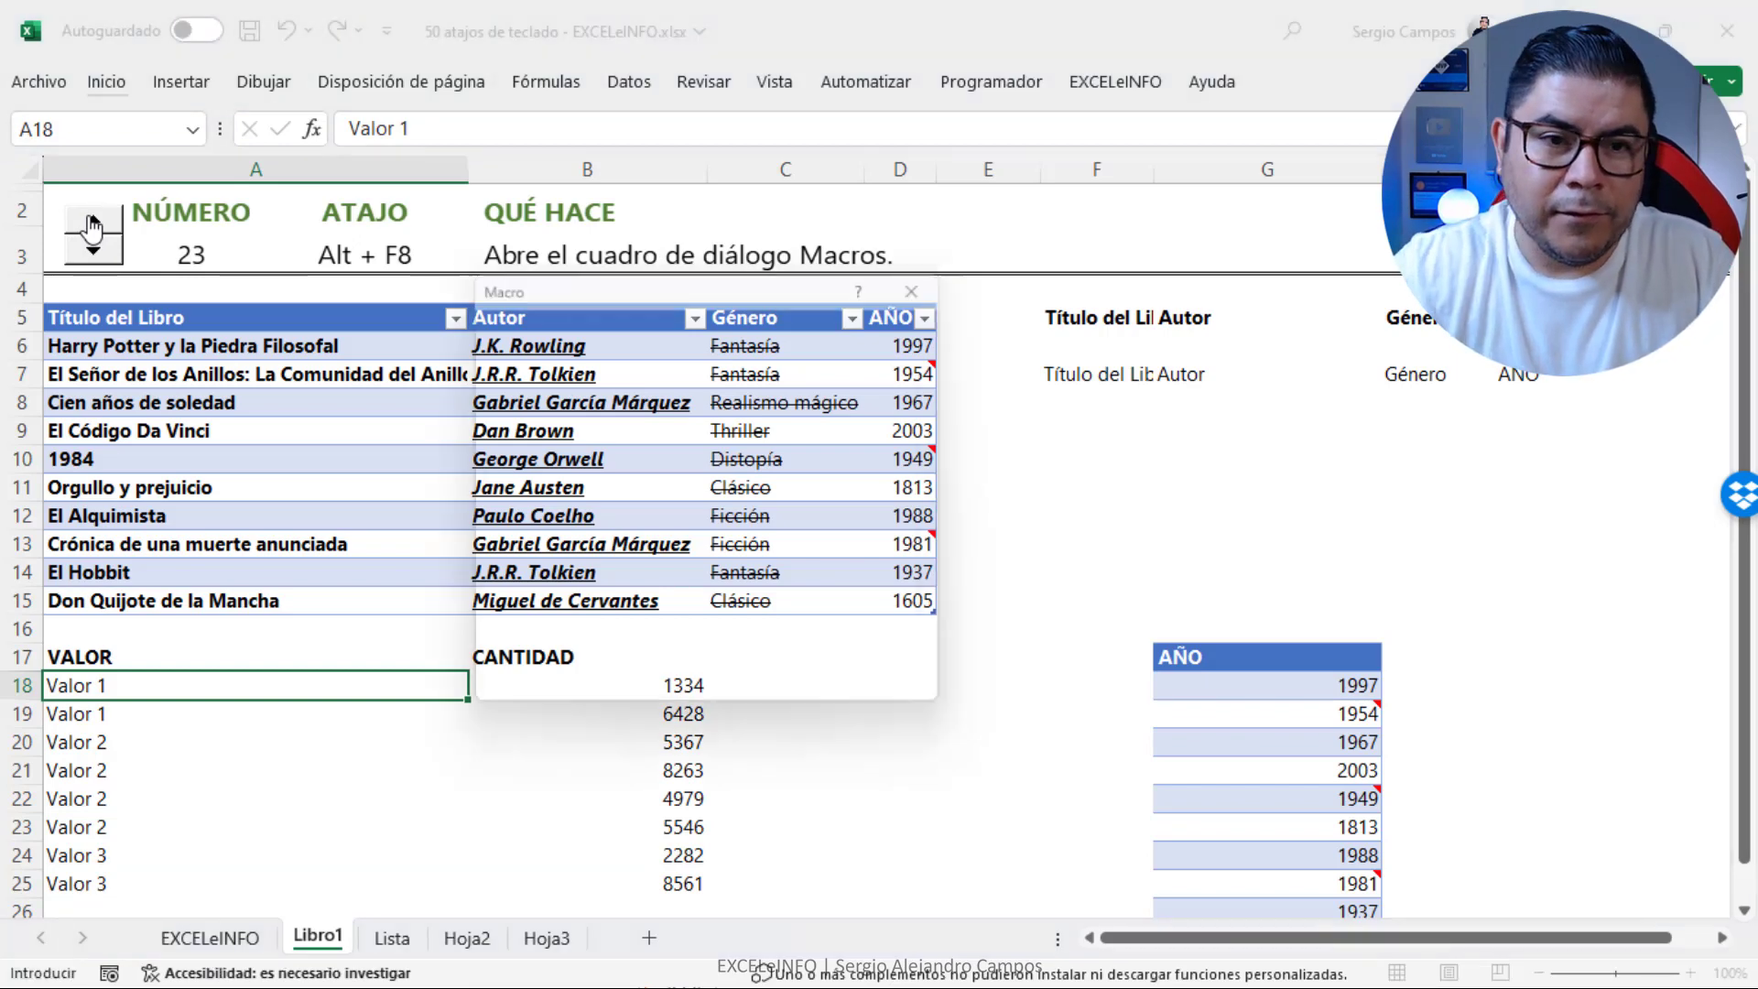
{"action": "key", "text": "Escape"}
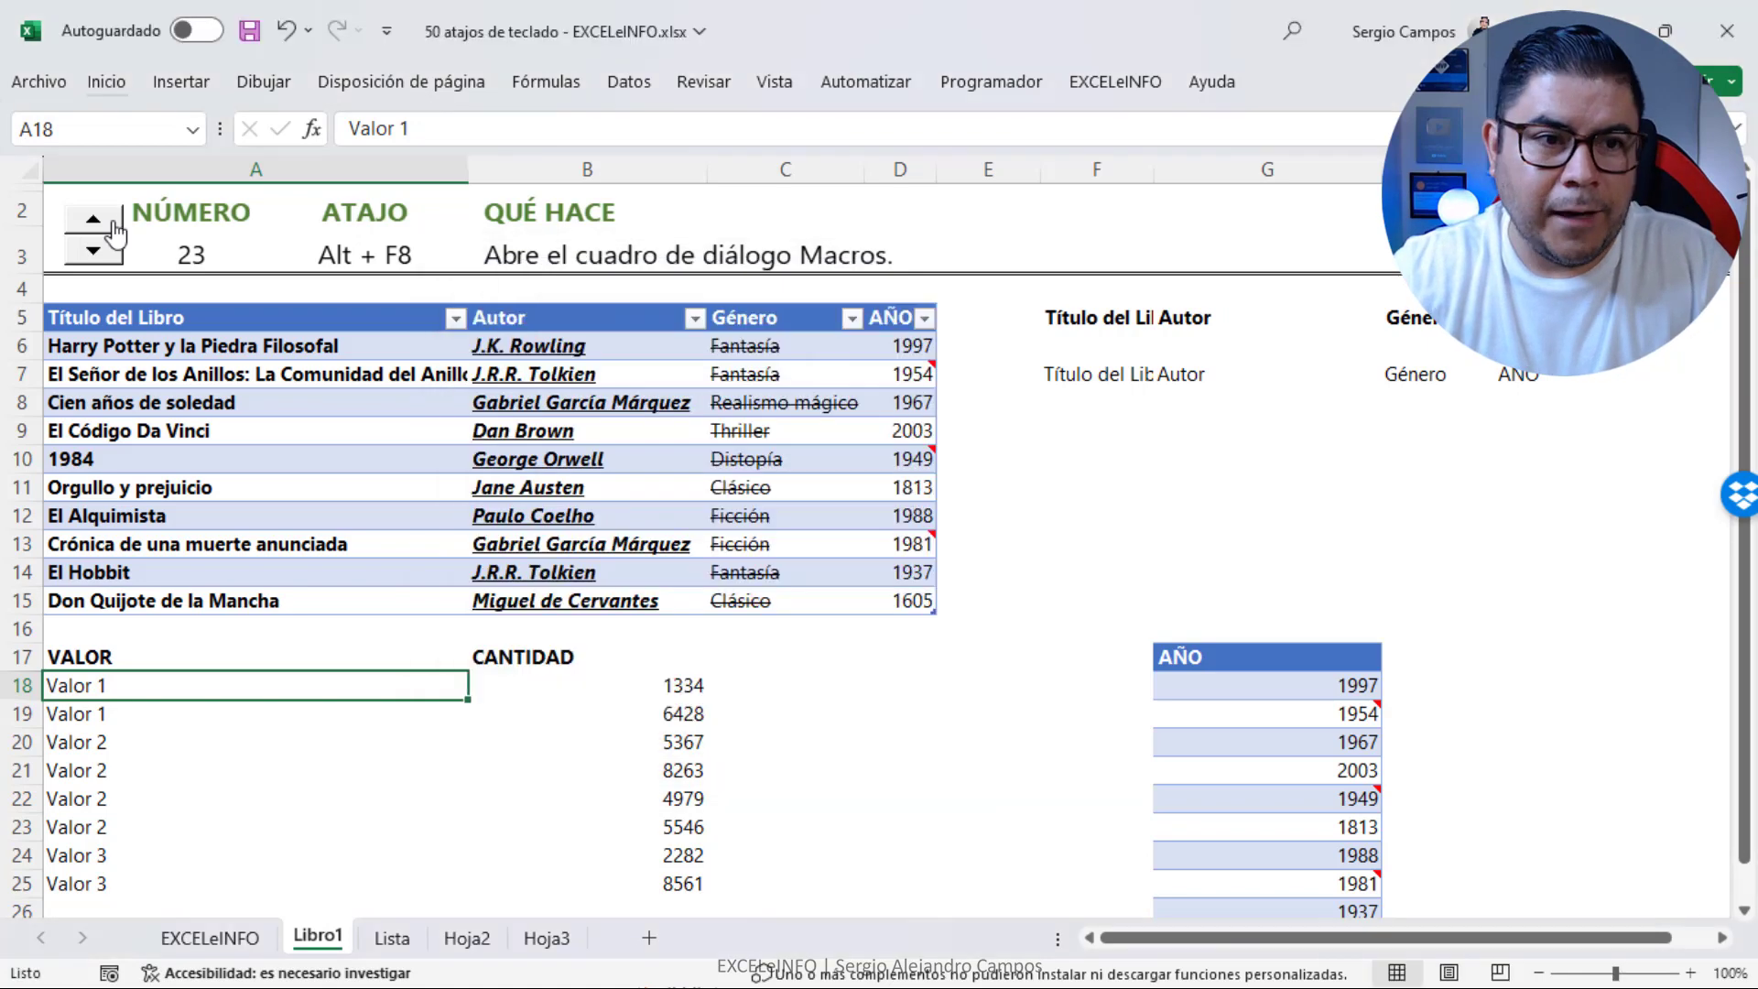
Advance to shortcut 24, insert the current time in C19 and cancel it, then reach shortcut 25
{"action": "left_click", "coordinate": [109, 224]}
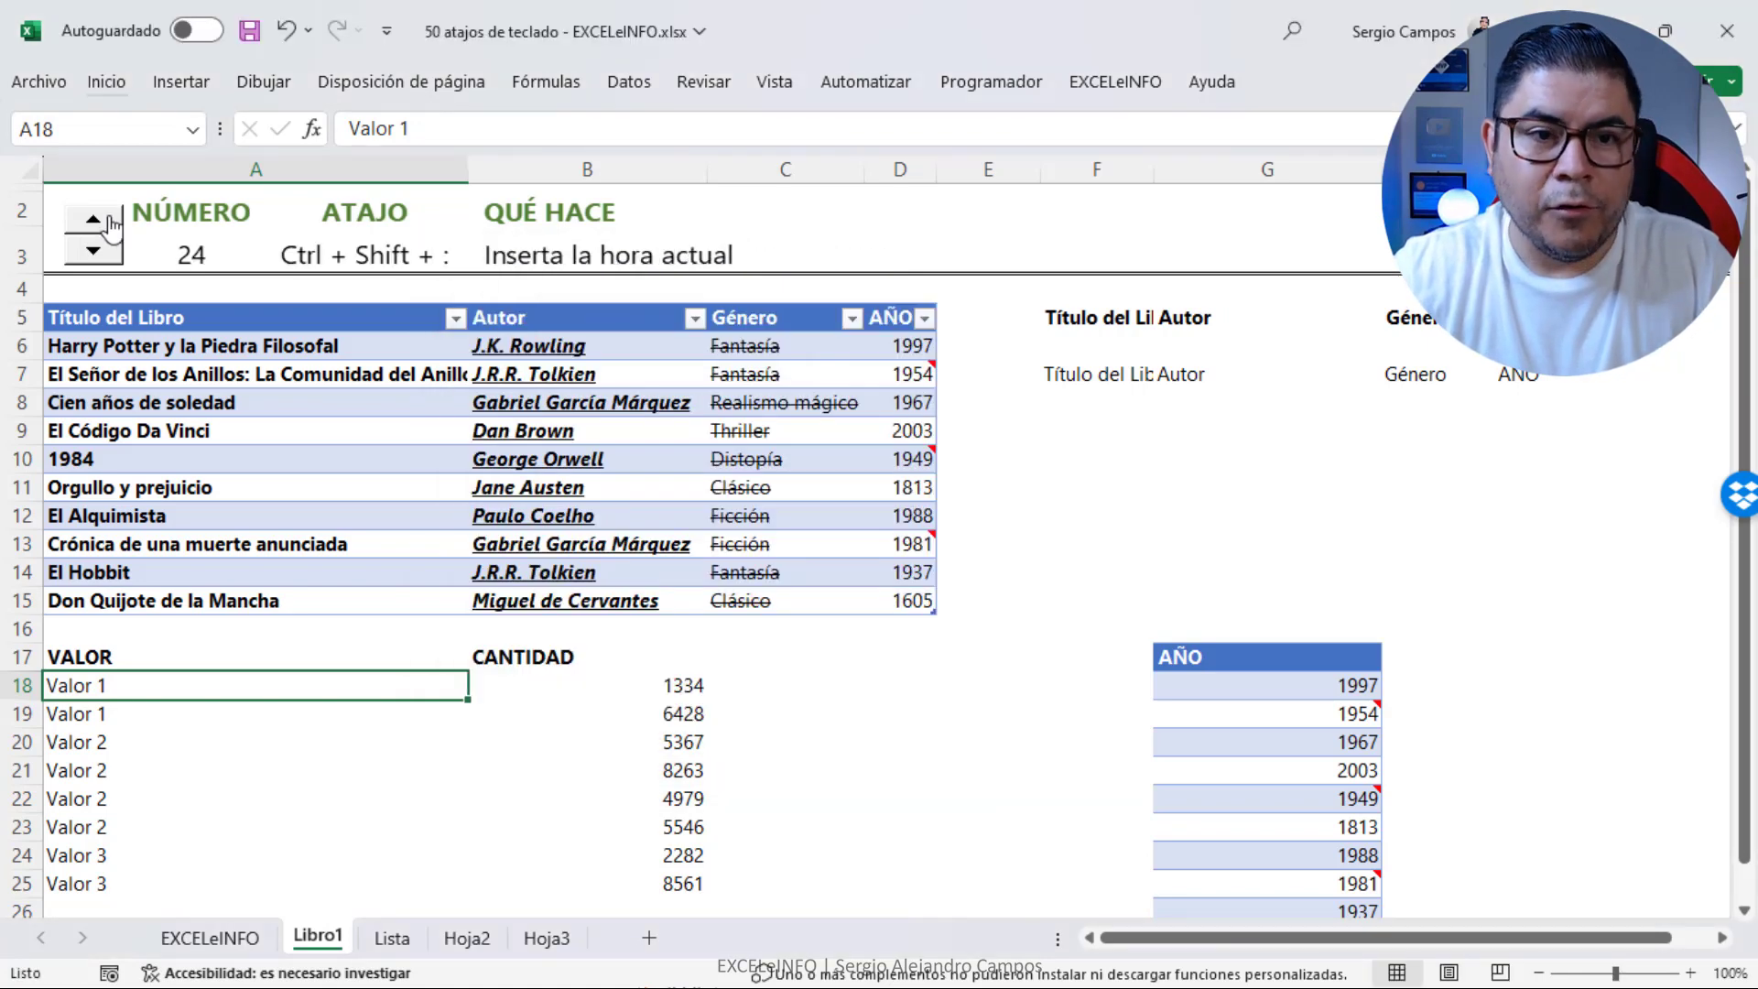
{"action": "left_click", "coordinate": [837, 719]}
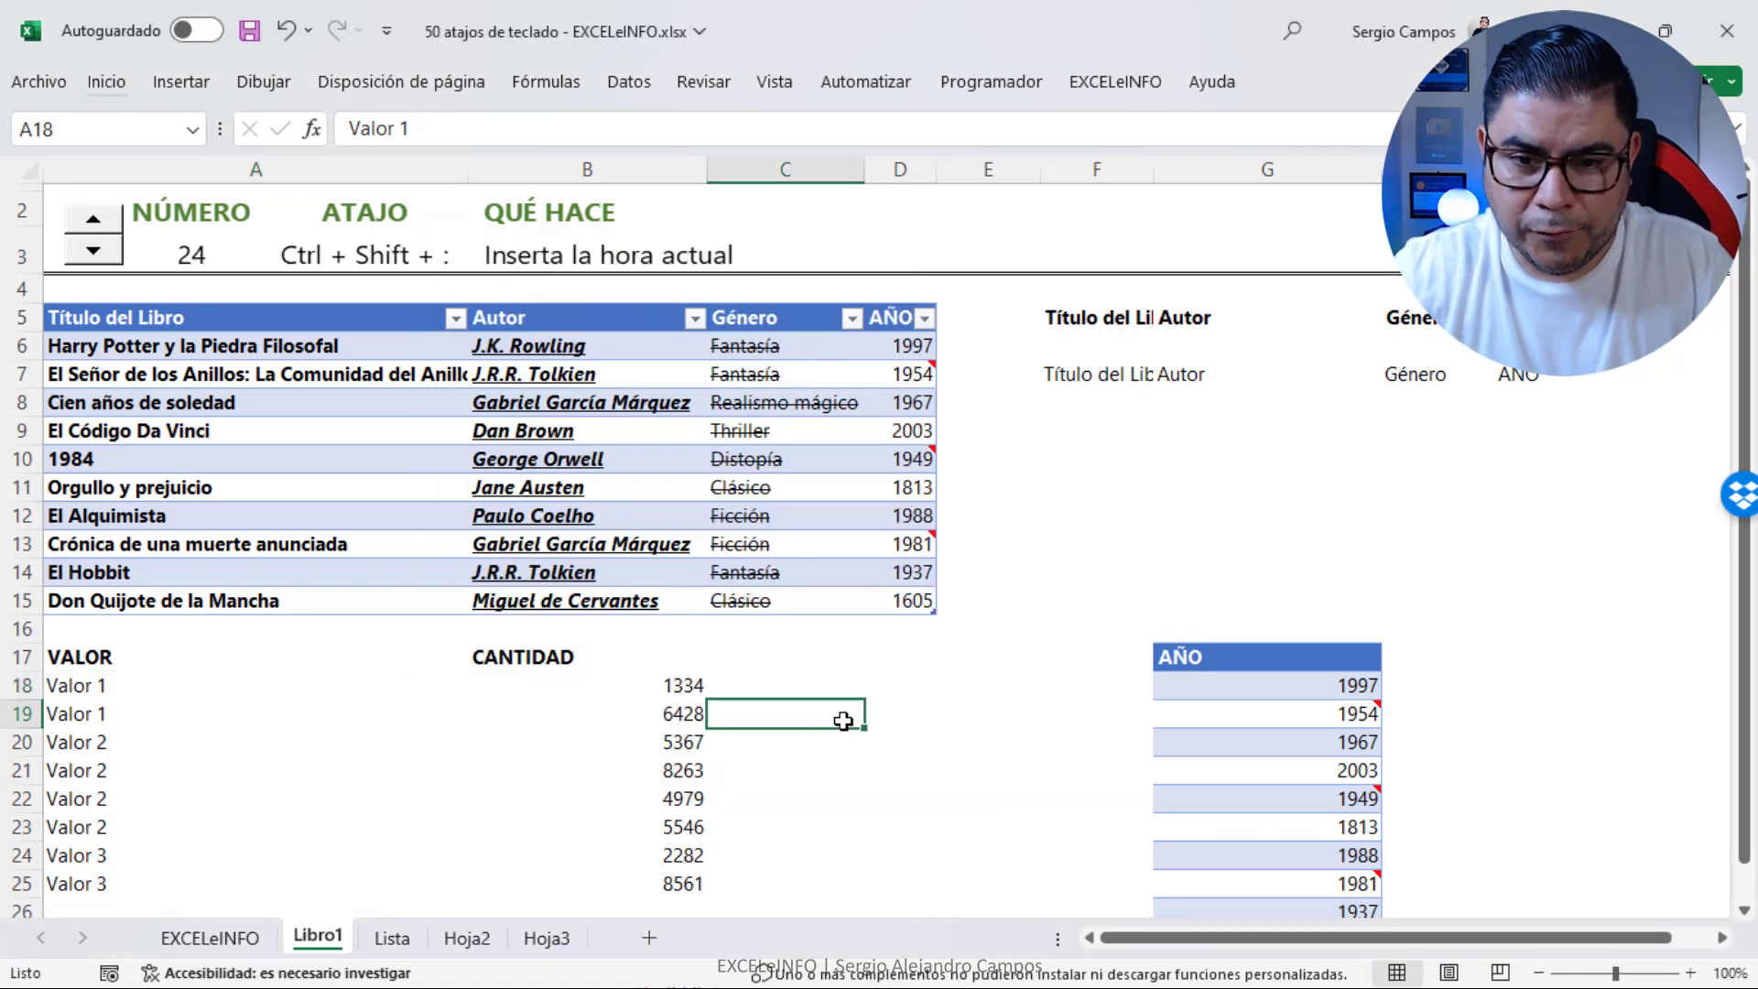
{"action": "key", "text": "ctrl+shift+colon"}
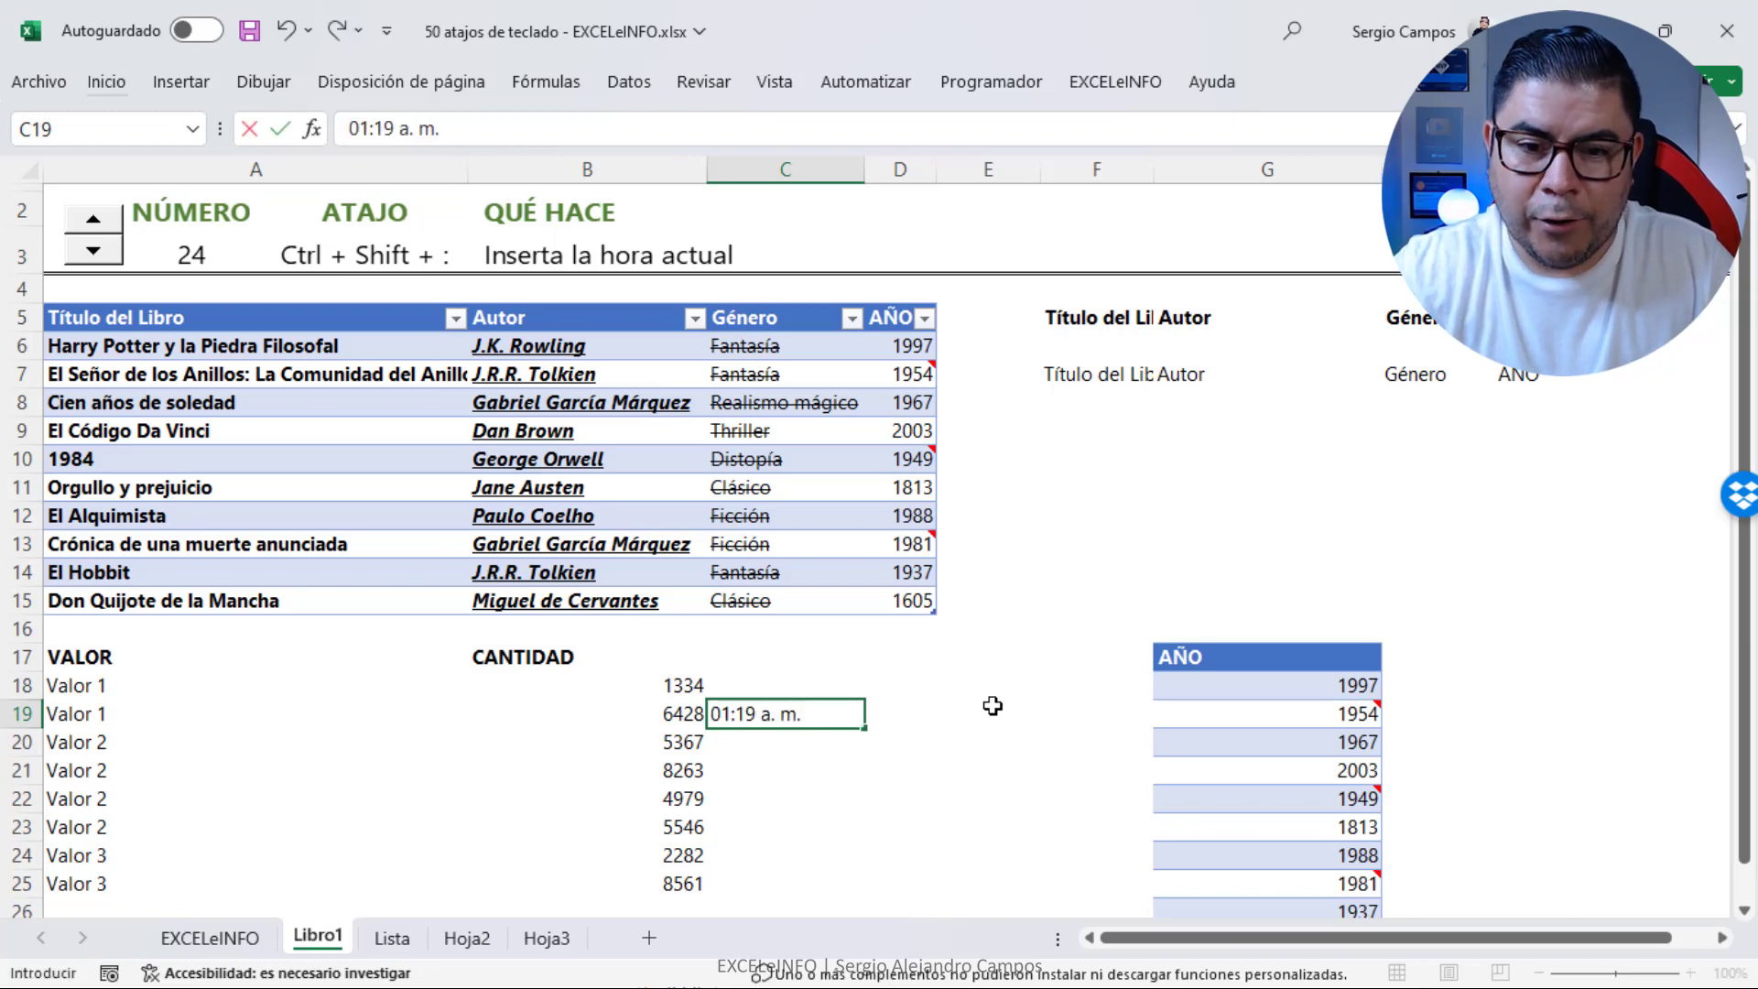
{"action": "key", "text": "Escape"}
{"action": "left_click", "coordinate": [109, 227]}
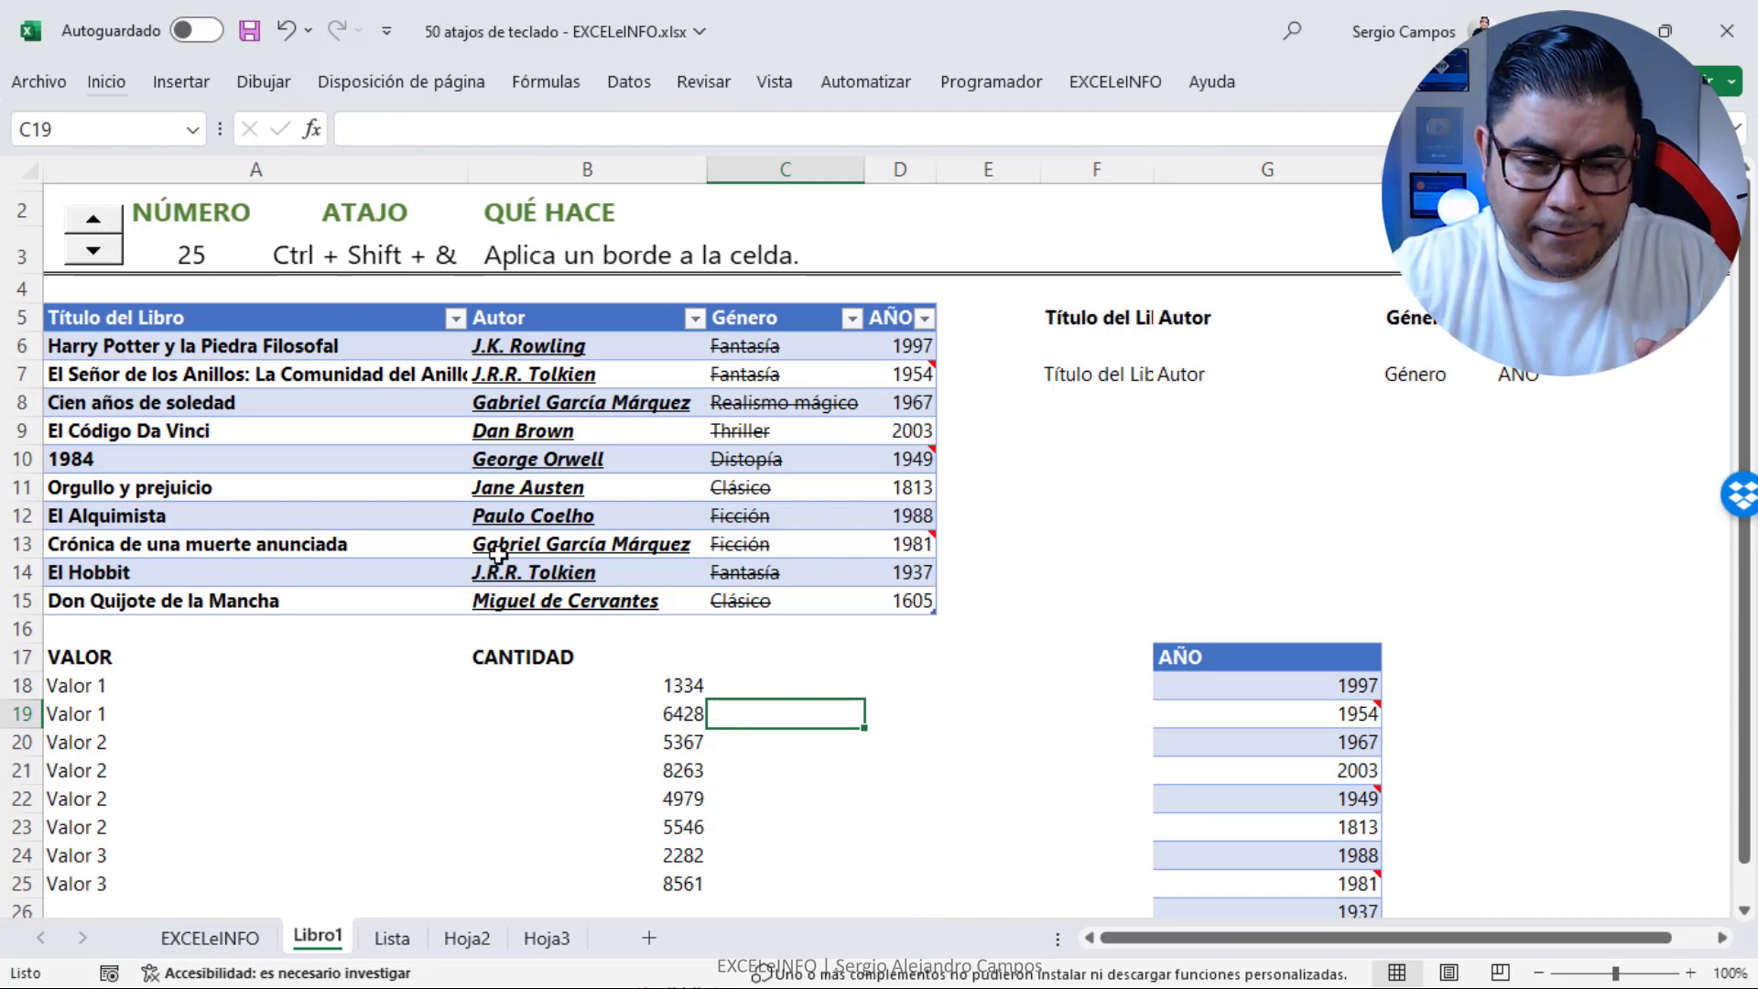
Add an outline border to A17:B25, then advance the header to shortcut 26
{"action": "left_click_drag", "start_coordinate": [390, 665], "coordinate": [677, 877]}
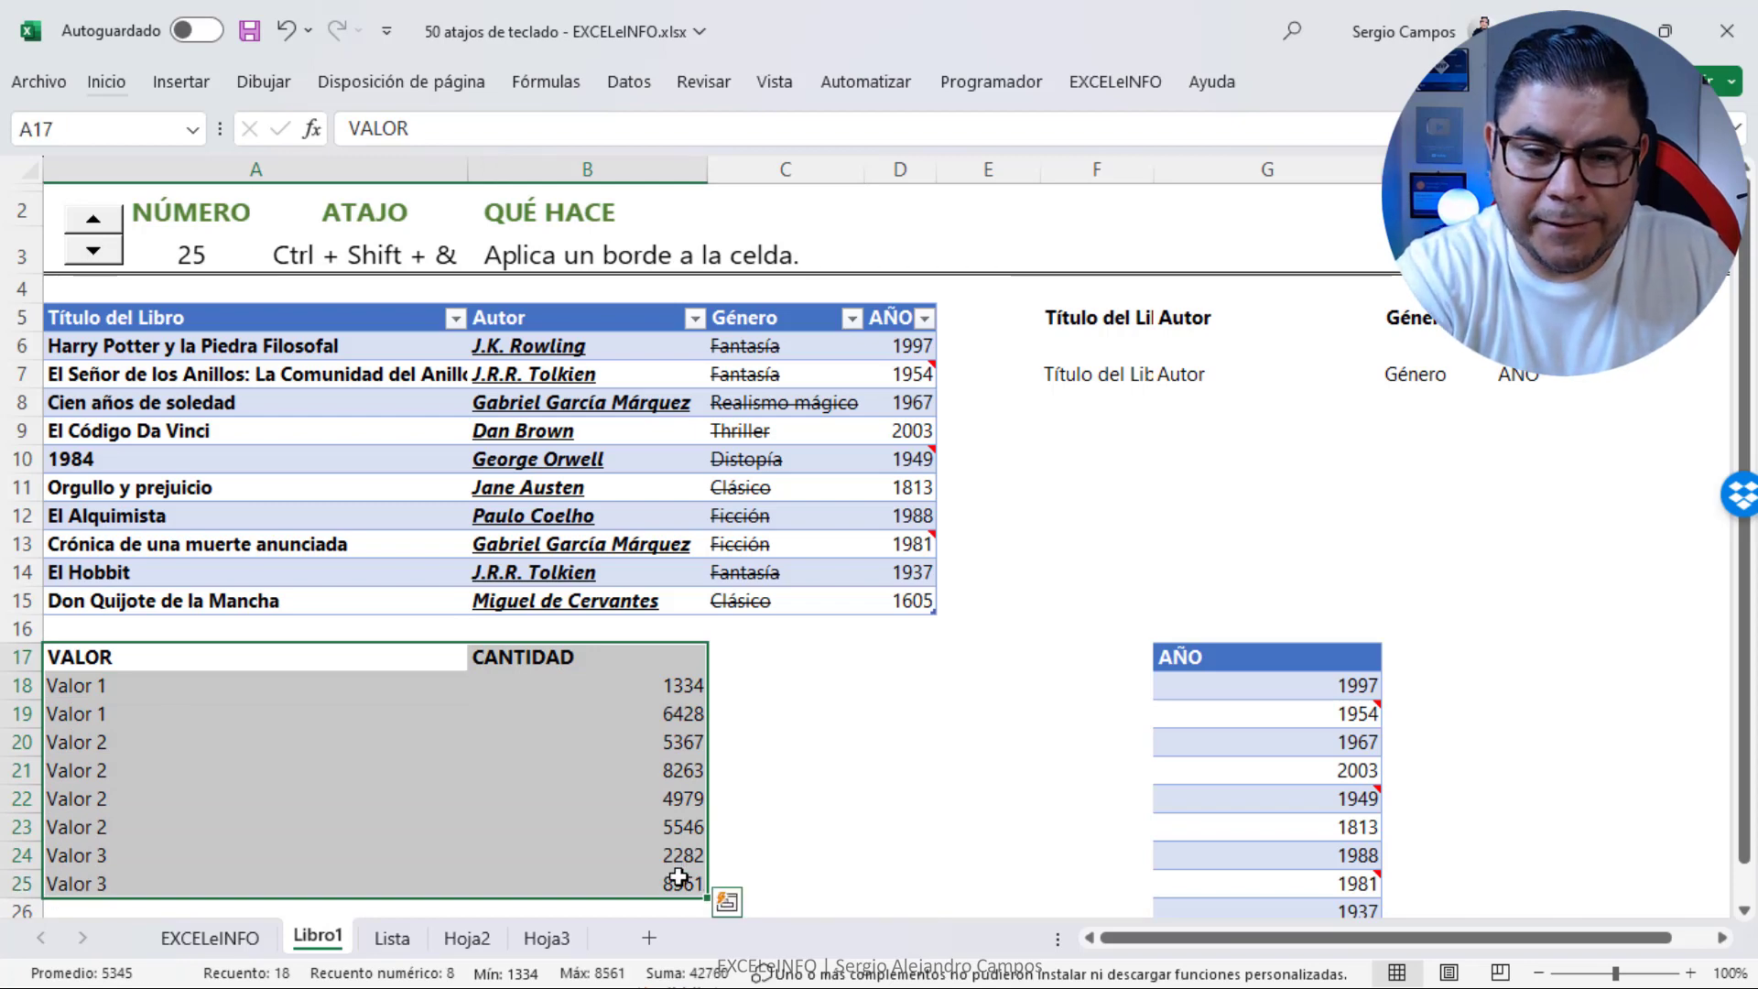
{"action": "left_click", "coordinate": [810, 748]}
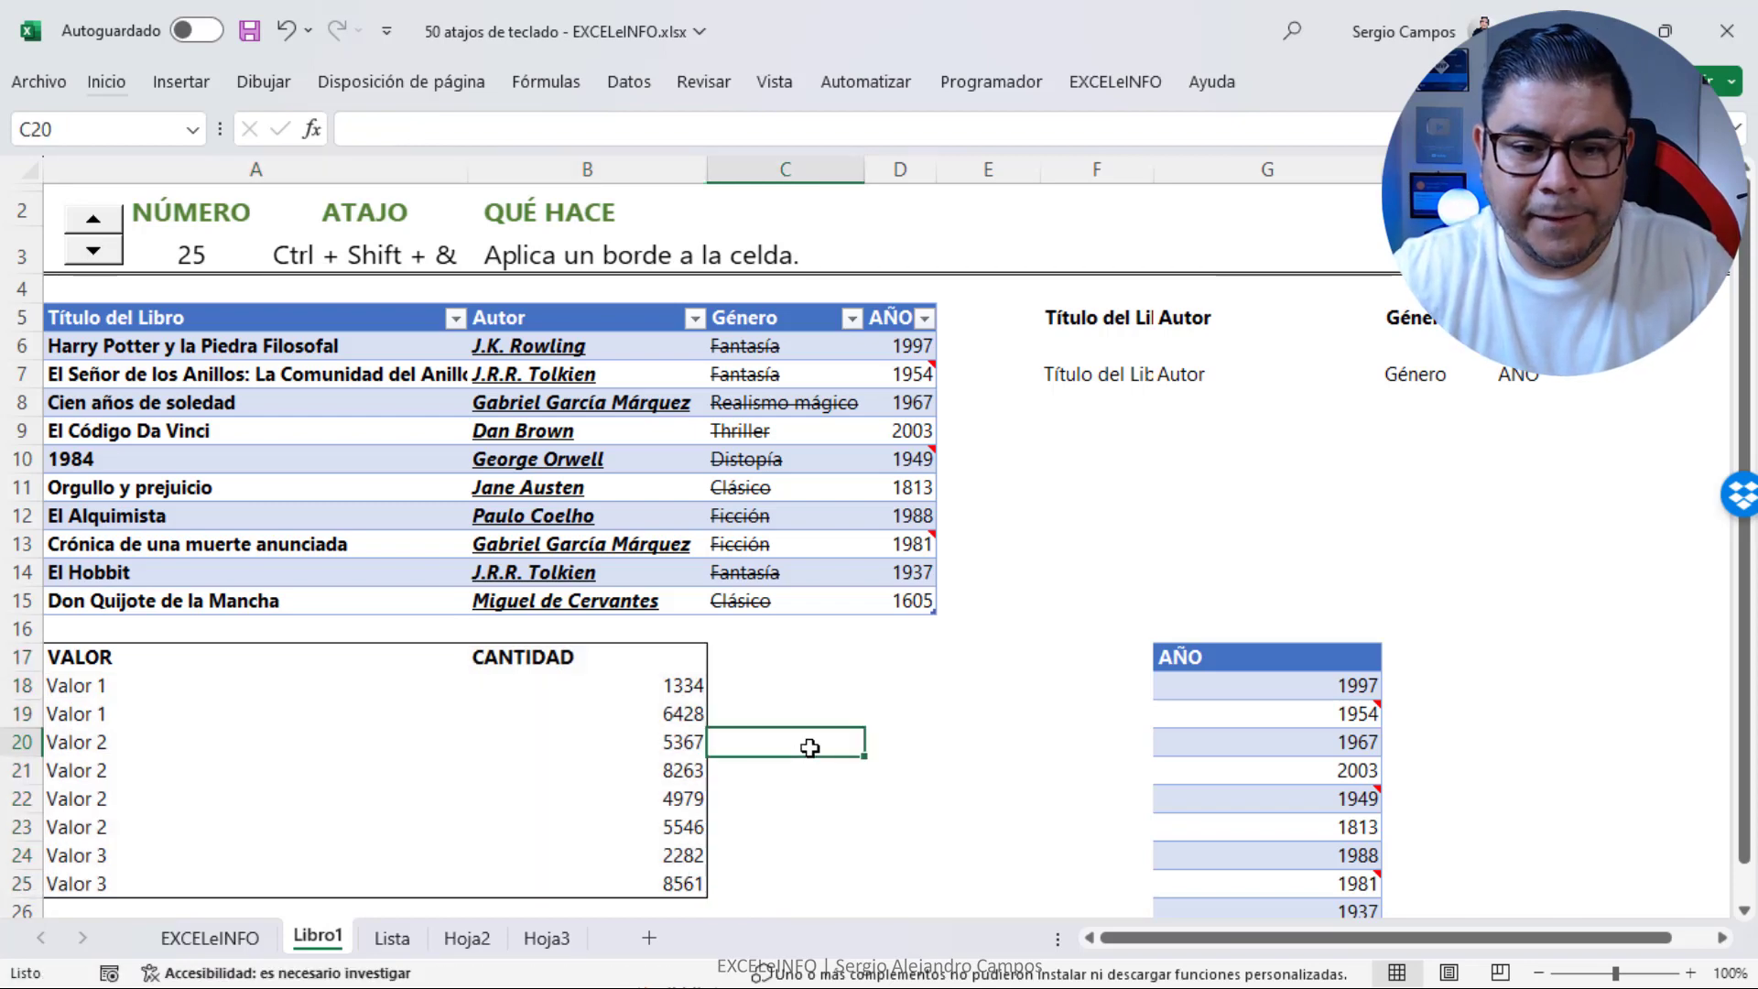
{"action": "left_click", "coordinate": [107, 221]}
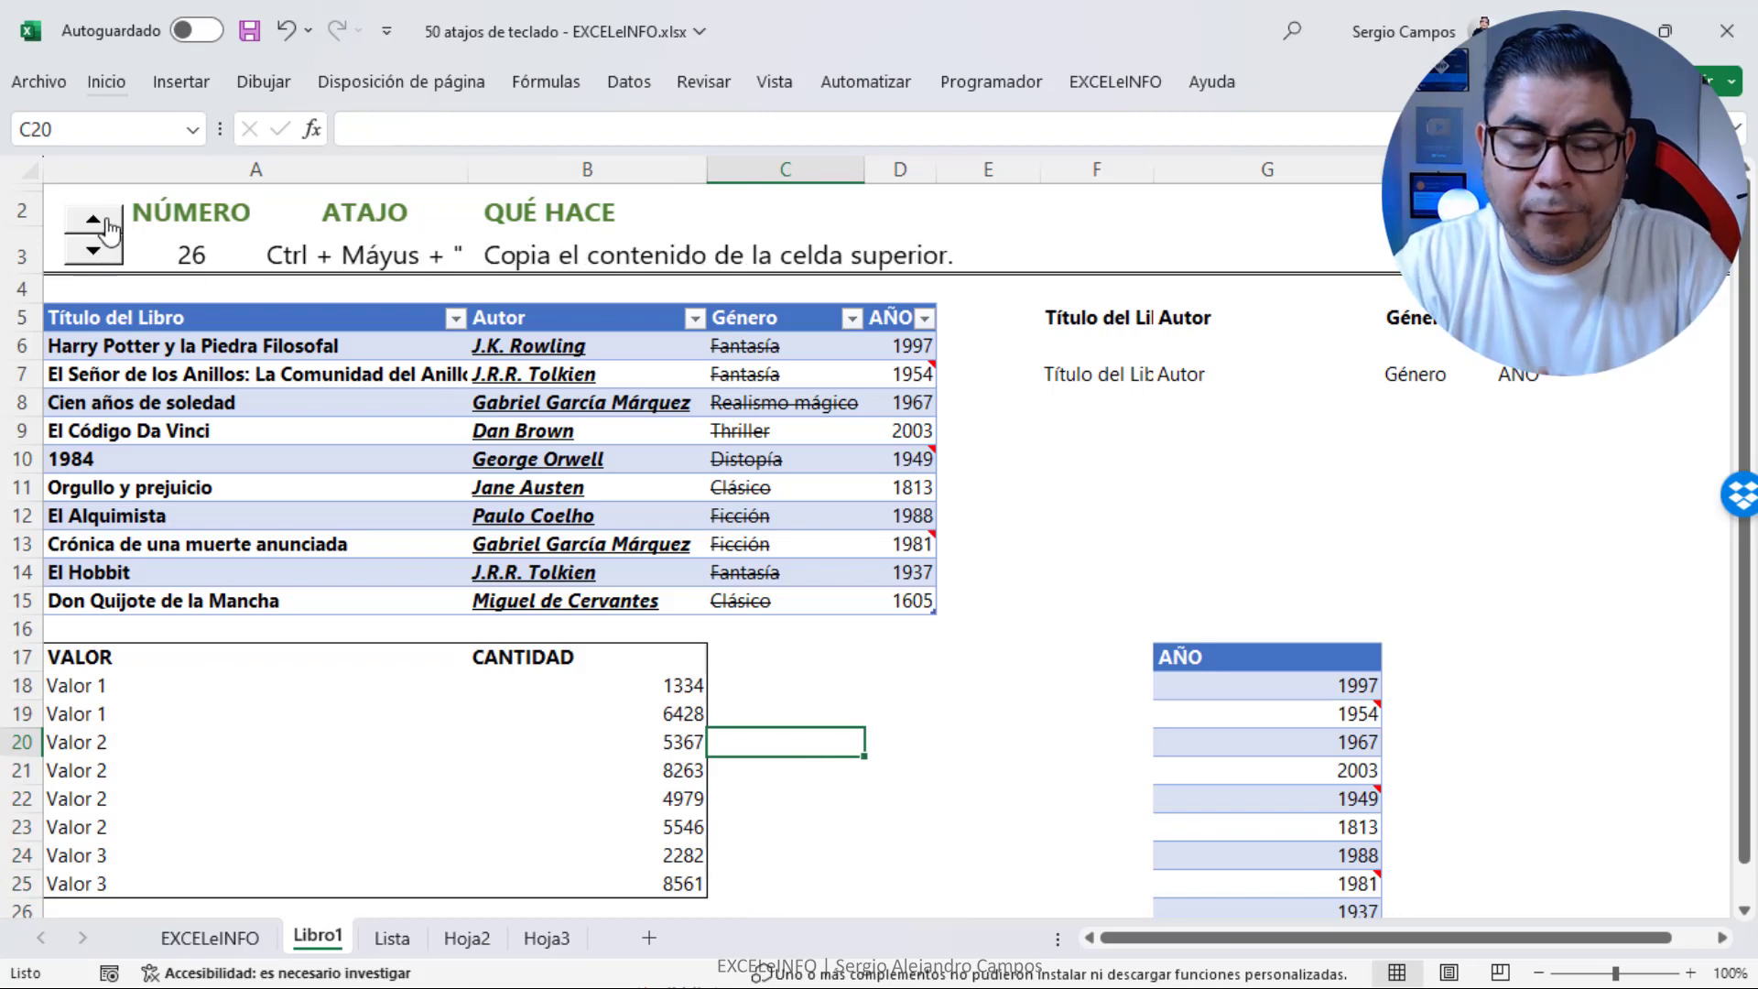
Copy the year above into D16 with Ctrl+Shift+", then cancel the entry
{"action": "key", "text": "Up"}
{"action": "key", "text": "Up"}
{"action": "key", "text": "Up"}
{"action": "key", "text": "Up"}
{"action": "key", "text": "Right"}
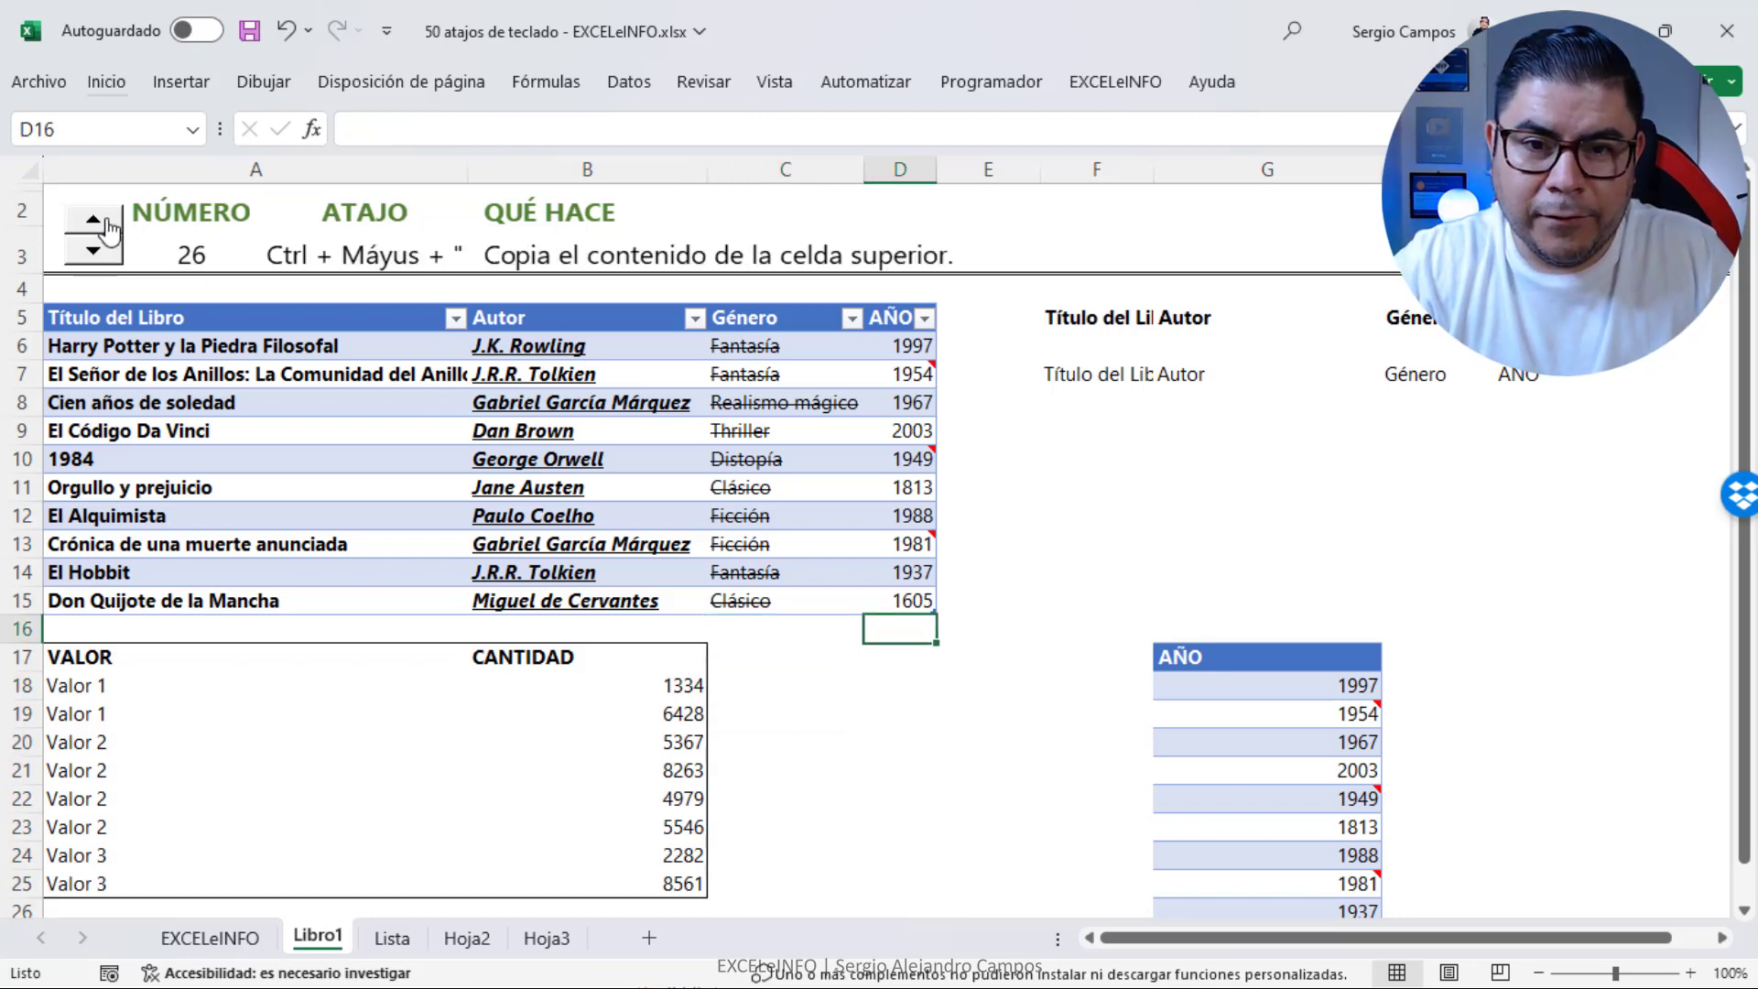
{"action": "key", "text": "ctrl+shift+2"}
{"action": "key", "text": "Escape"}
Advance to shortcut 27 and remove the borders from A17:B25
{"action": "left_click", "coordinate": [107, 222]}
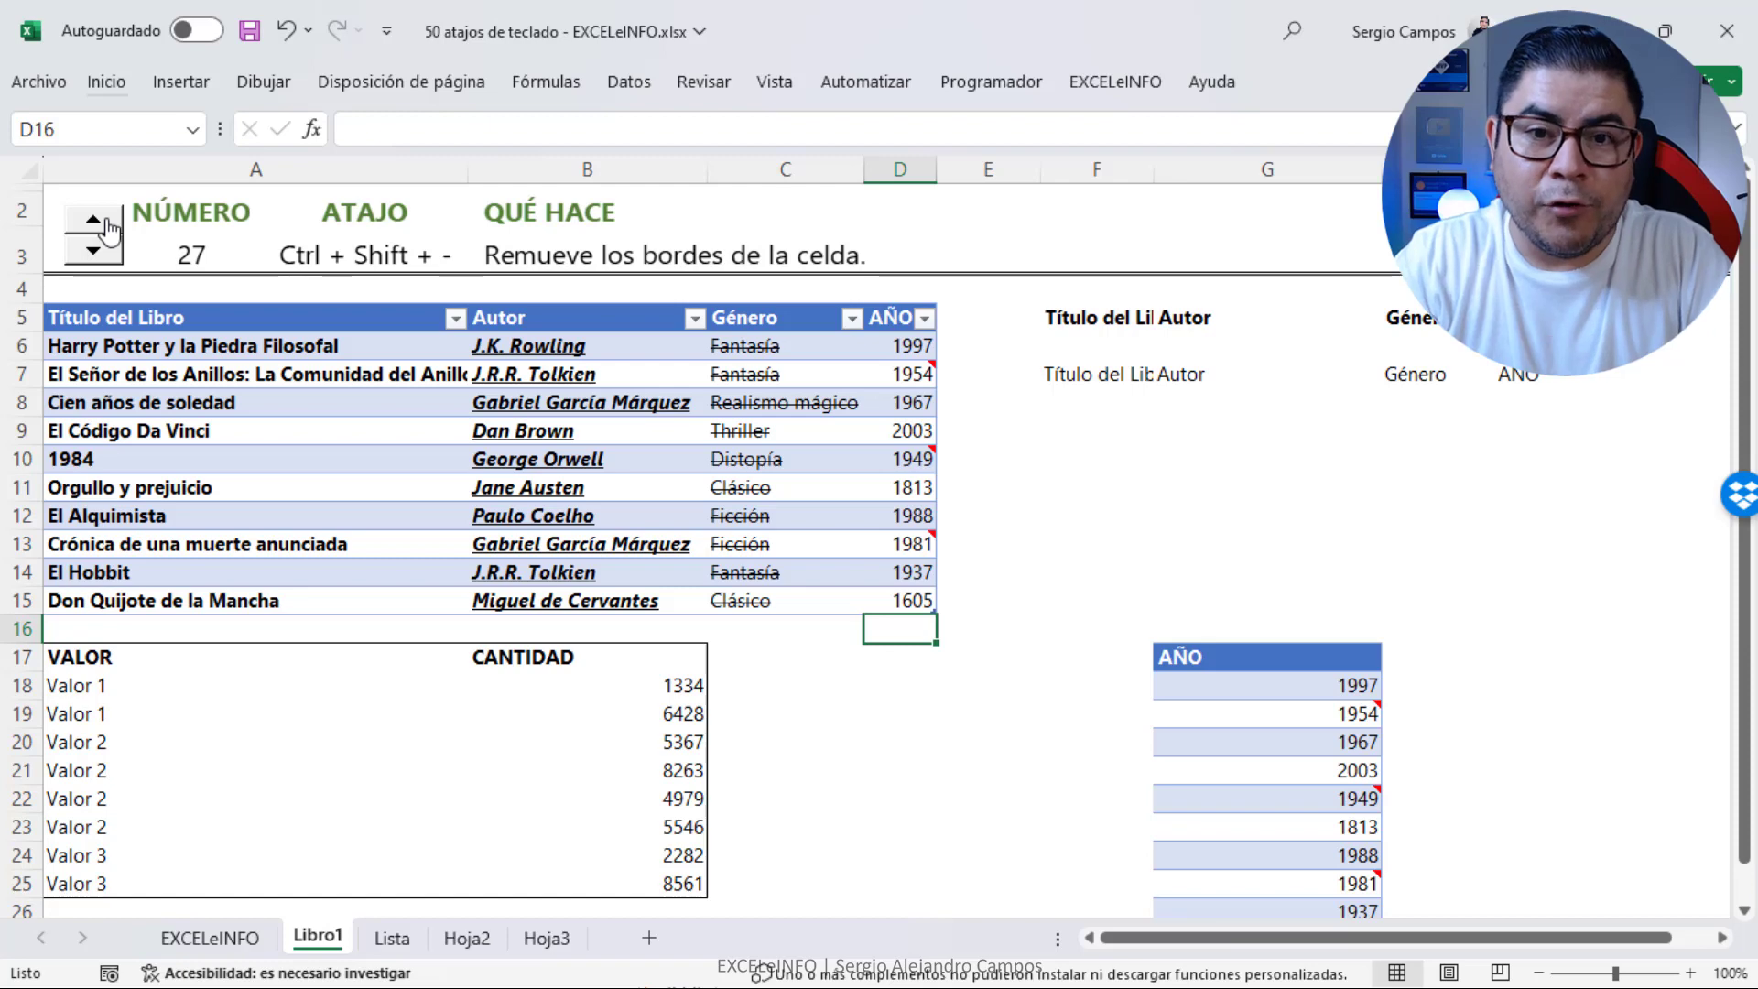
{"action": "left_click_drag", "start_coordinate": [250, 656], "coordinate": [647, 872]}
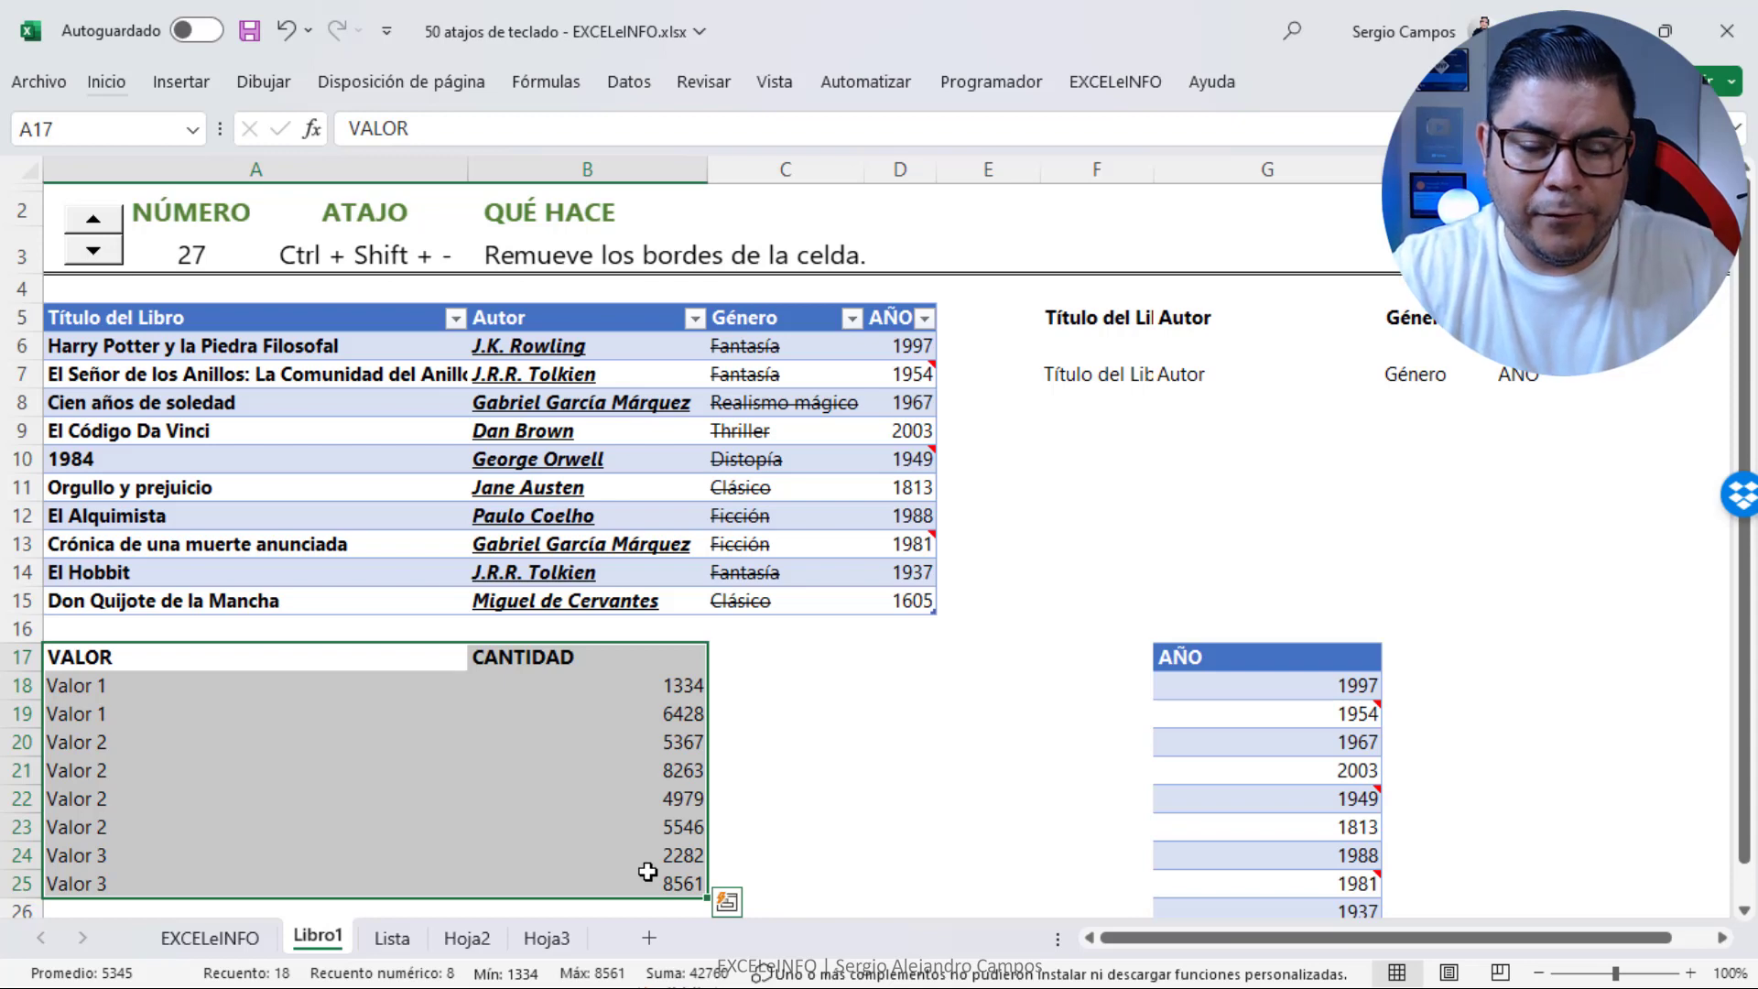
{"action": "key", "text": "shift+BackSpace"}
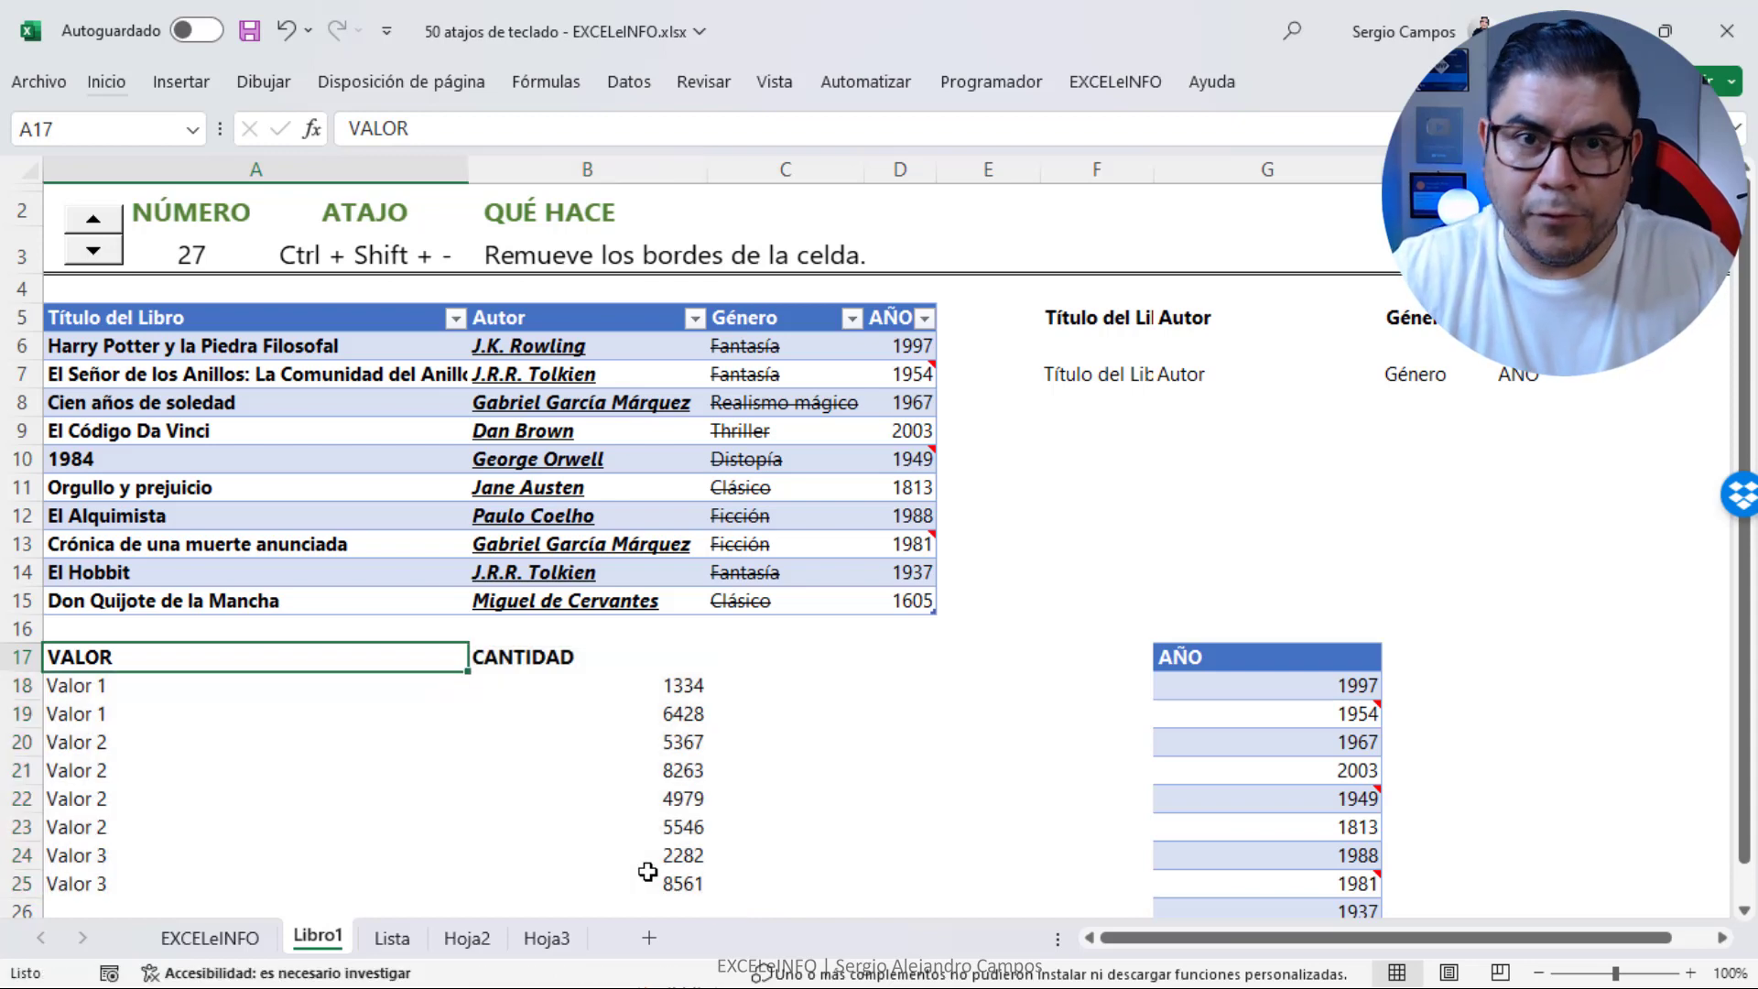
Advance to shortcut 28 and cycle through sheets Lista and Hoja3, then back to Libro1
{"action": "left_click", "coordinate": [102, 220]}
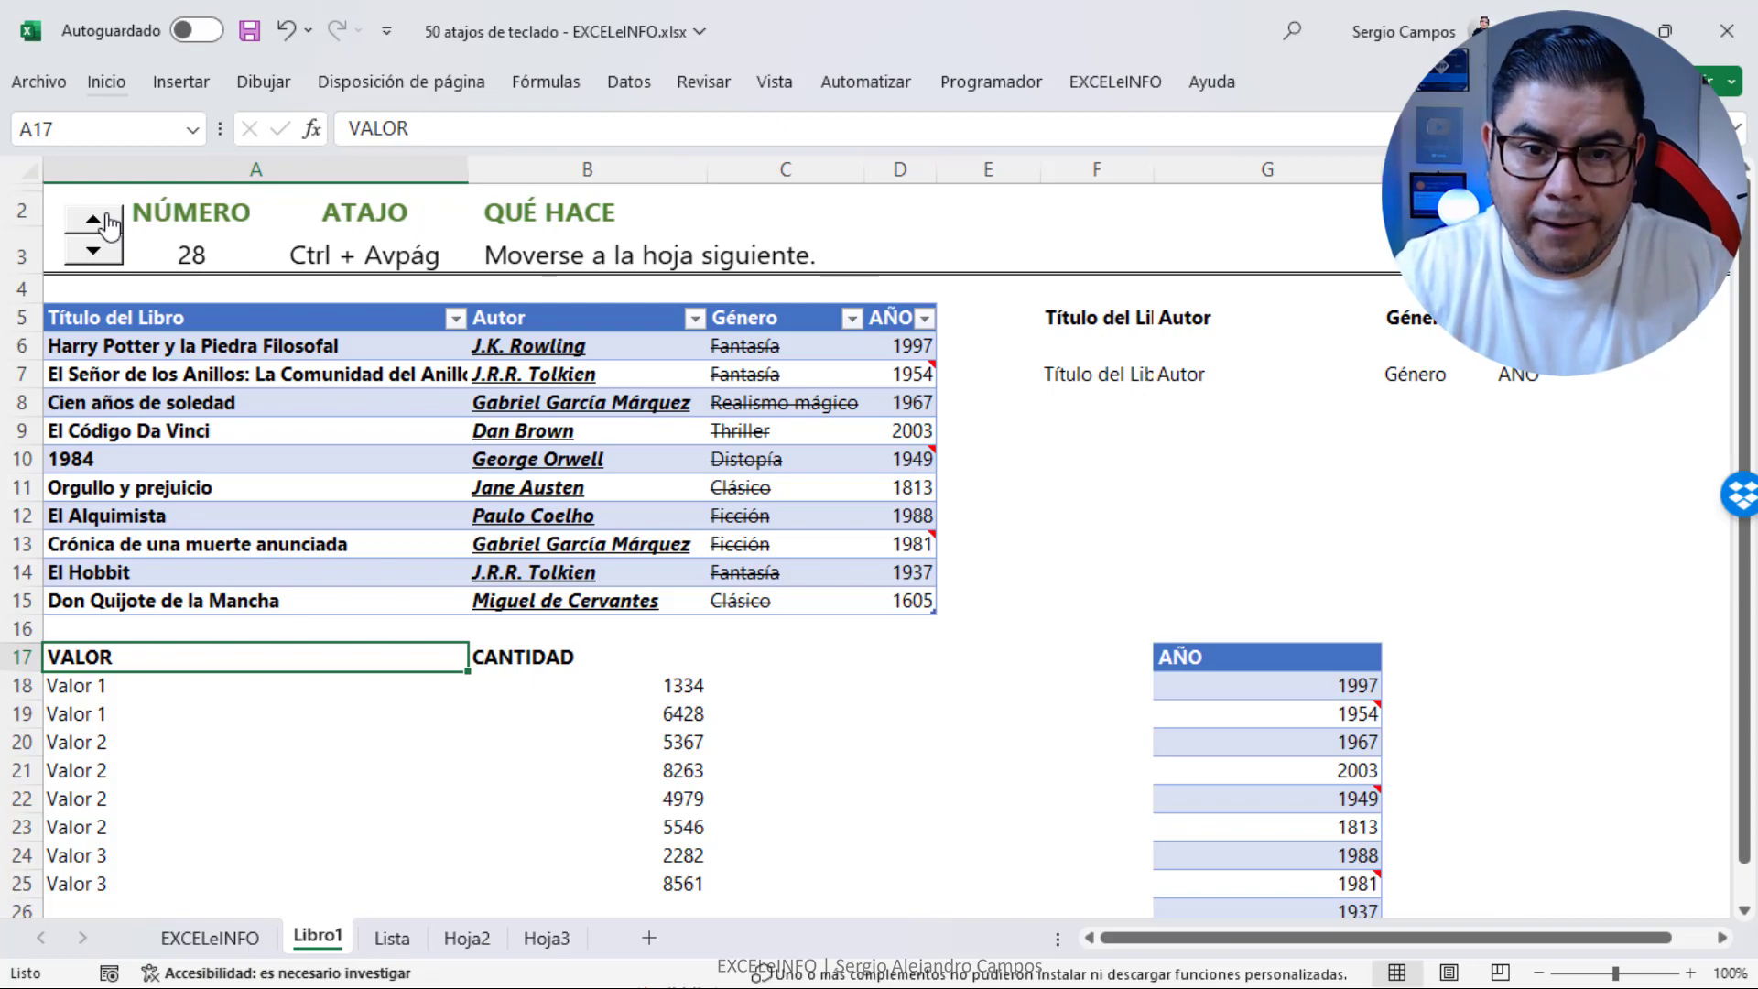
{"action": "key", "text": "ctrl+Next"}
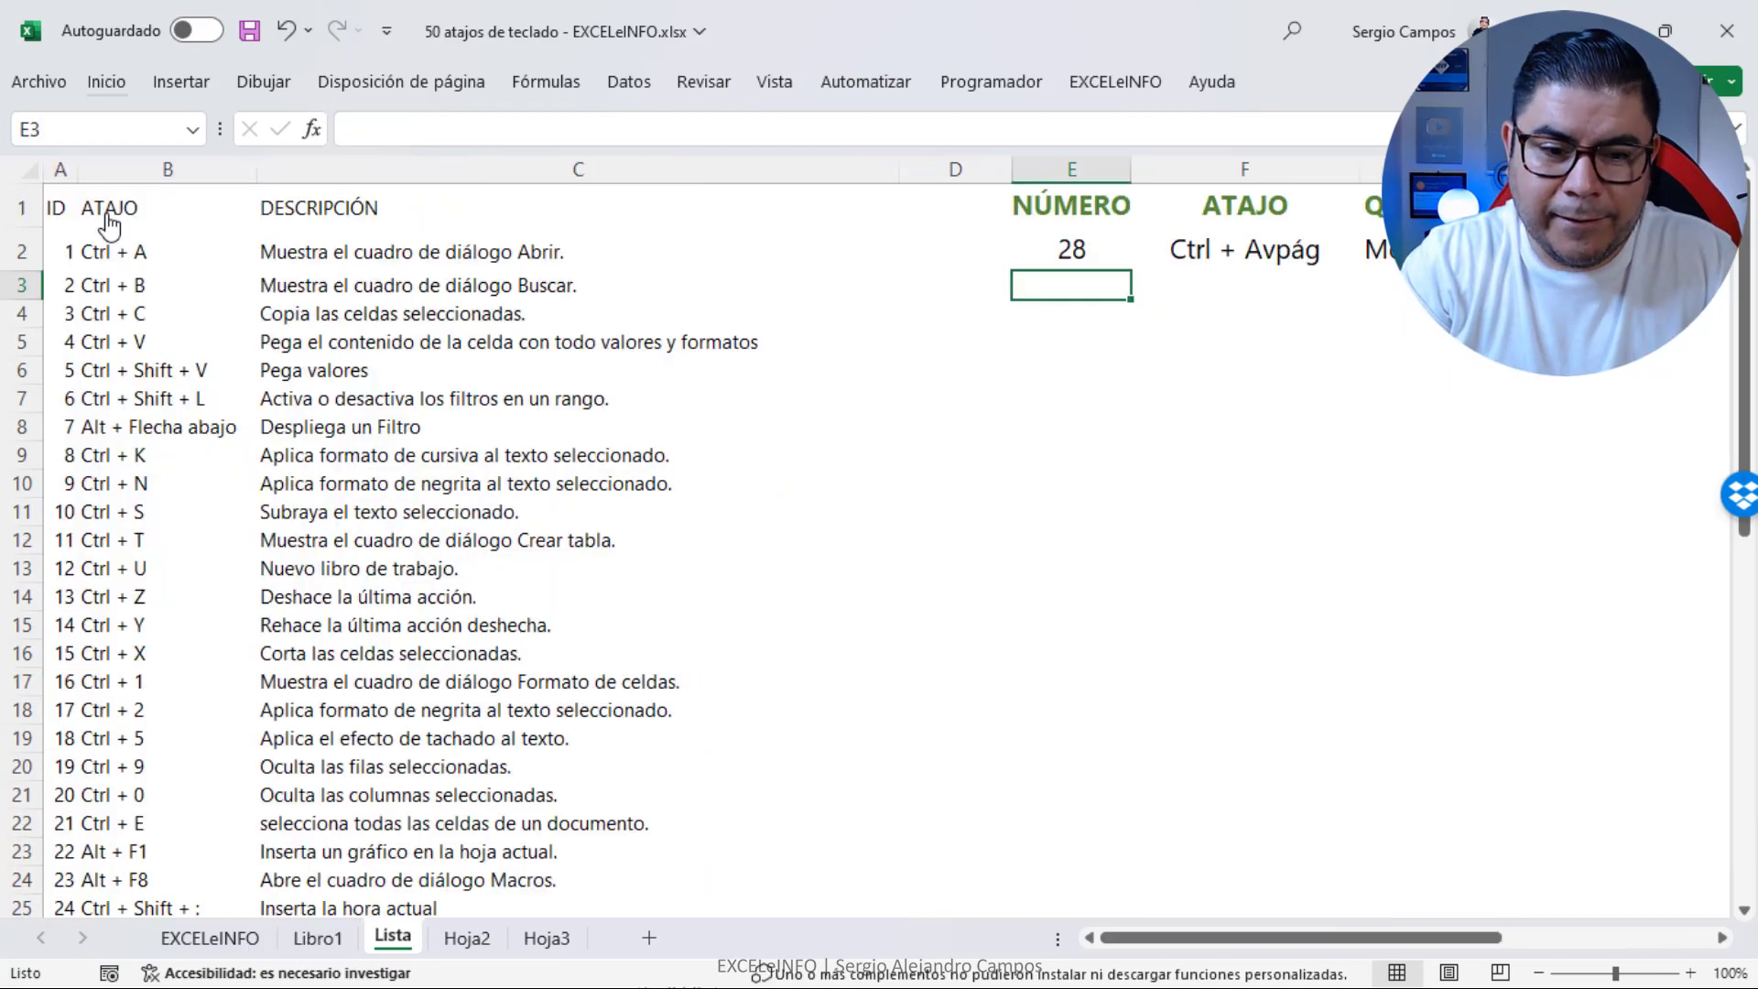
{"action": "key", "text": "ctrl+Page_Down"}
{"action": "key", "text": "ctrl+Page_Down"}
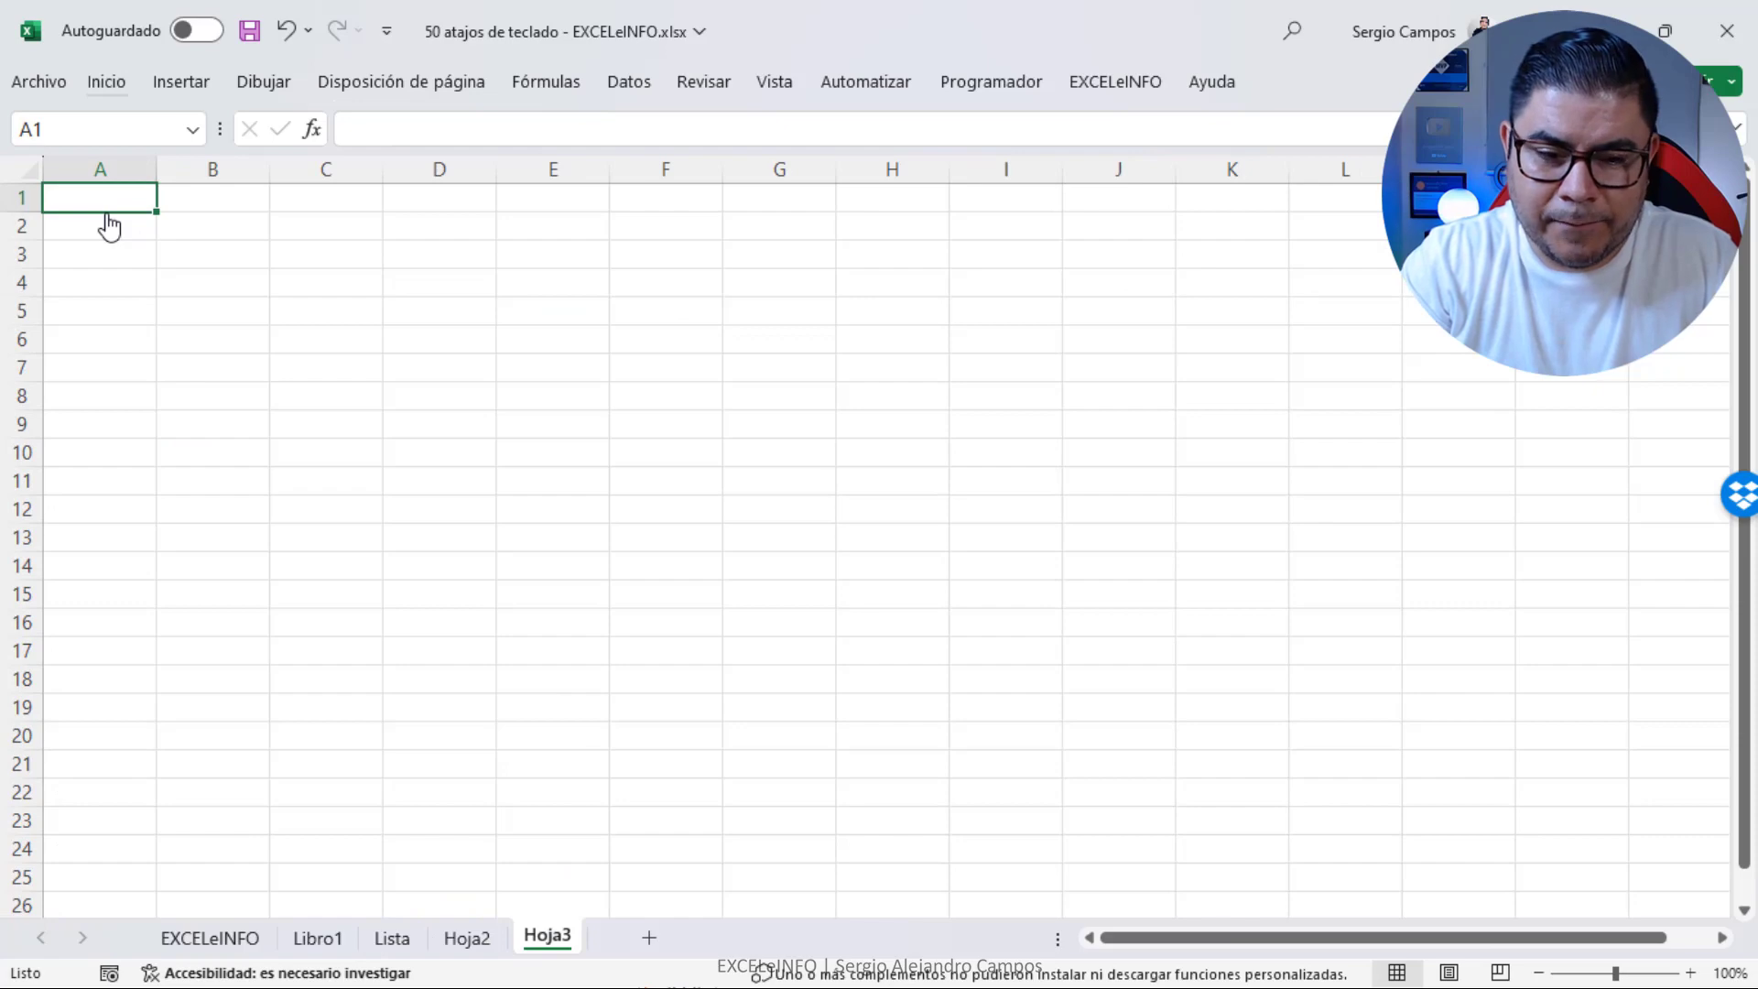
{"action": "key", "text": "ctrl+Page_Up"}
{"action": "key", "text": "ctrl+Page_Up"}
{"action": "key", "text": "ctrl+Page_Up"}
Advance to shortcut 29, jump to the EXCELeINFO sheet, and return to Libro1
{"action": "left_click", "coordinate": [107, 228]}
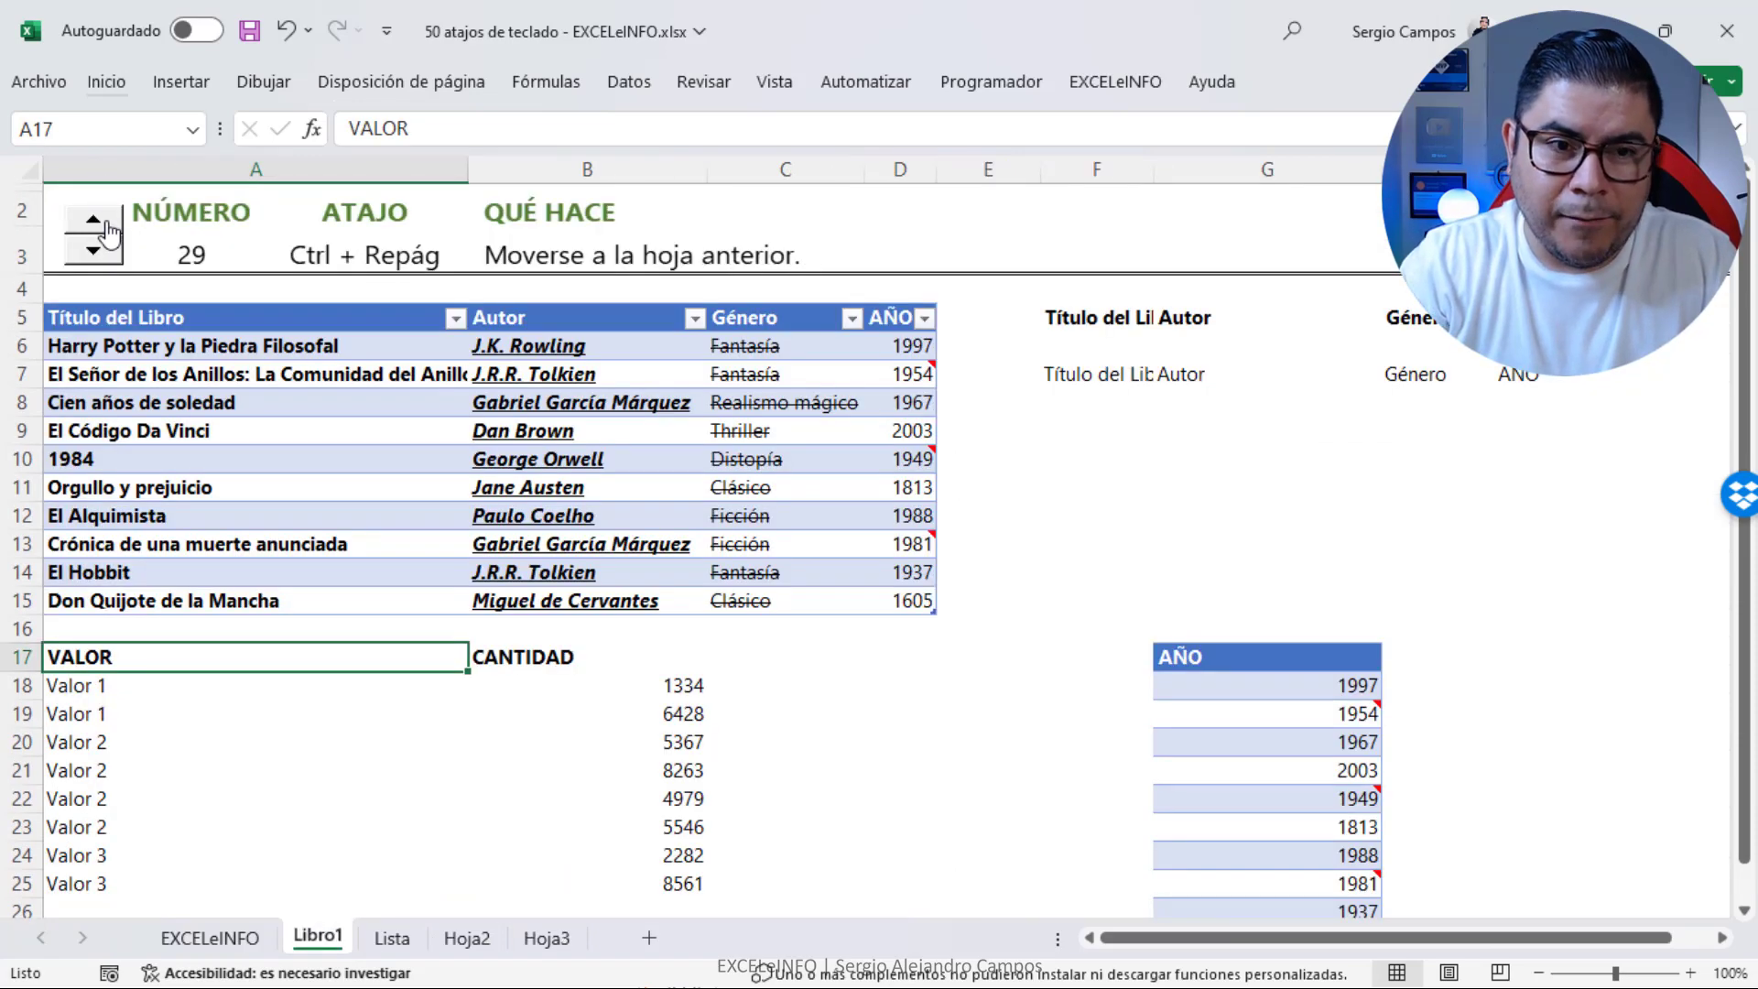
{"action": "key", "text": "ctrl+Page_Up"}
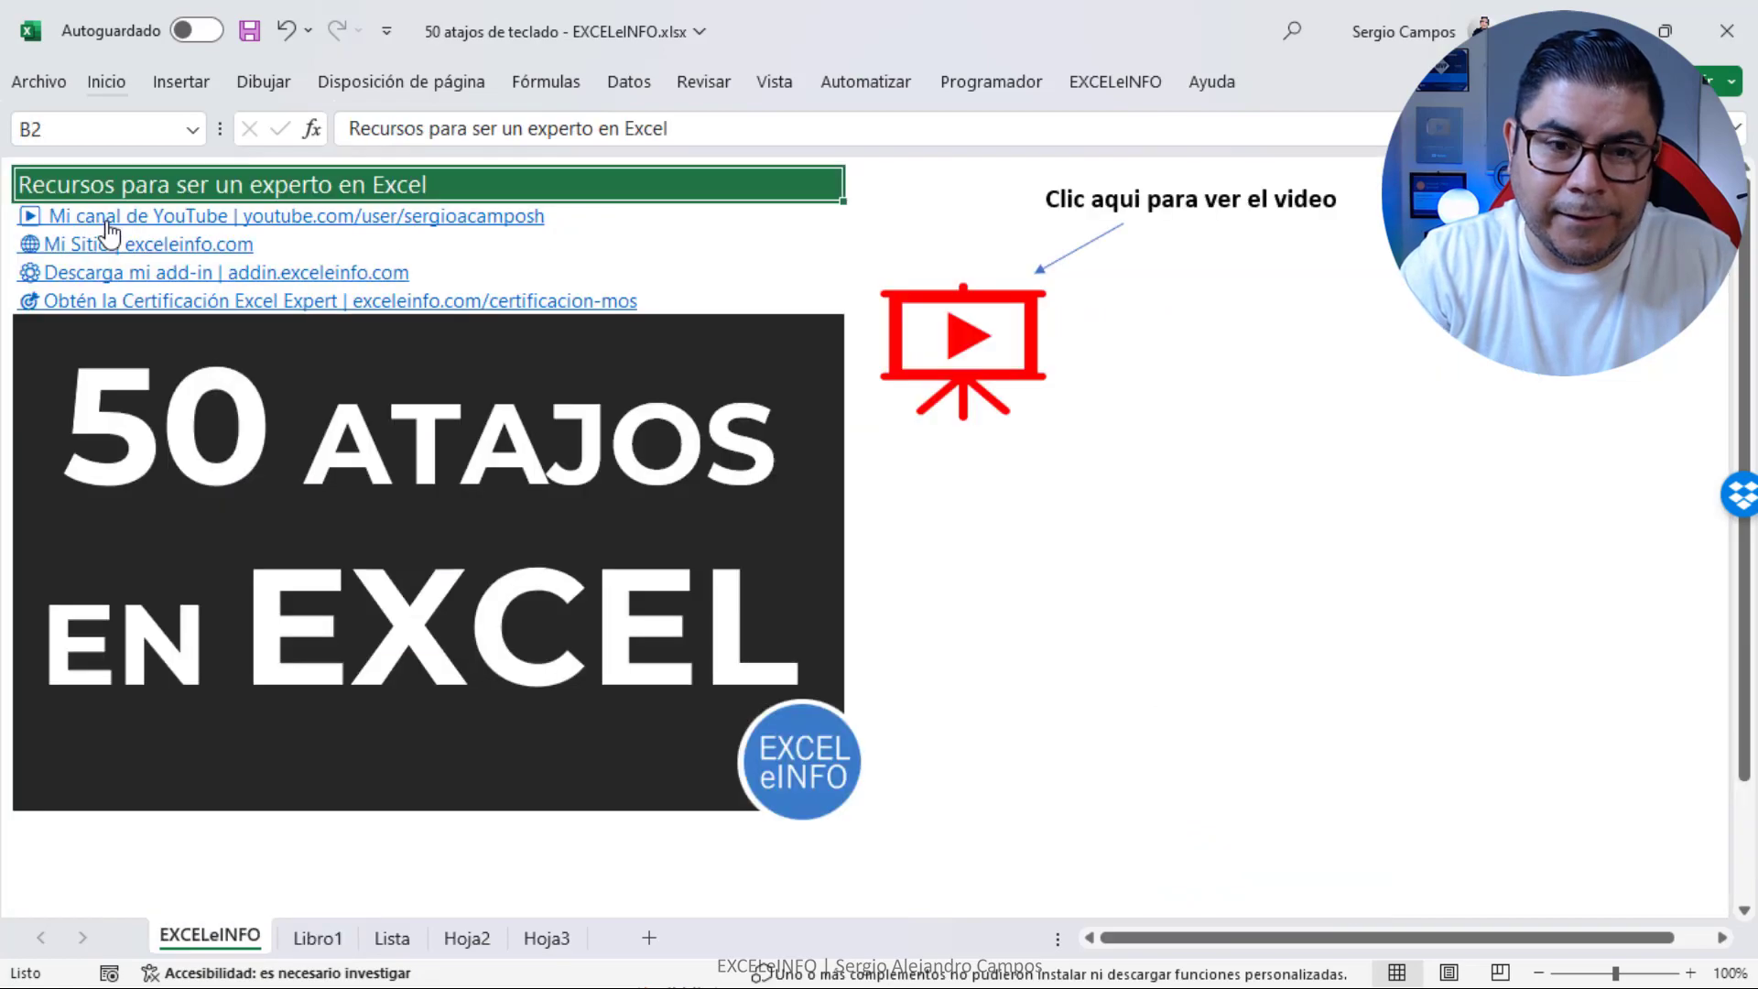
{"action": "key", "text": "ctrl+Page_Down"}
Demo shortcuts 30 and 31: select the A17:B25 region with Ctrl+*, then column A with Ctrl+Space
{"action": "left_click", "coordinate": [110, 222]}
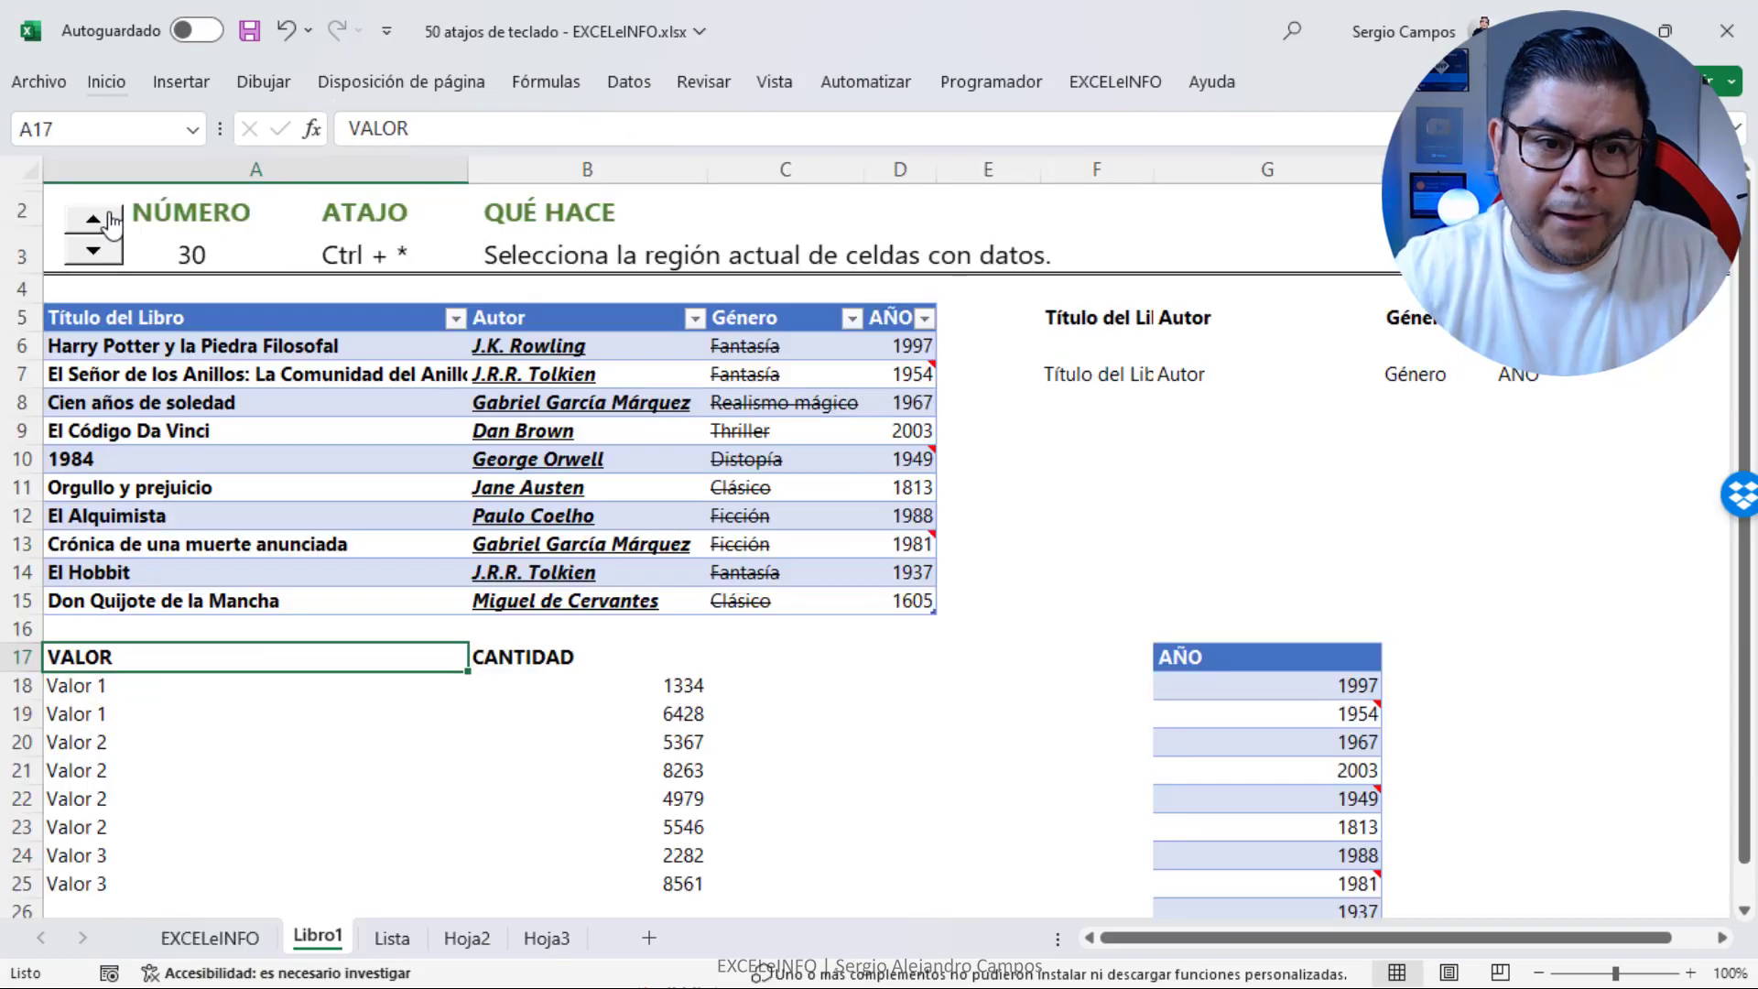
{"action": "key", "text": "ctrl+asterisk"}
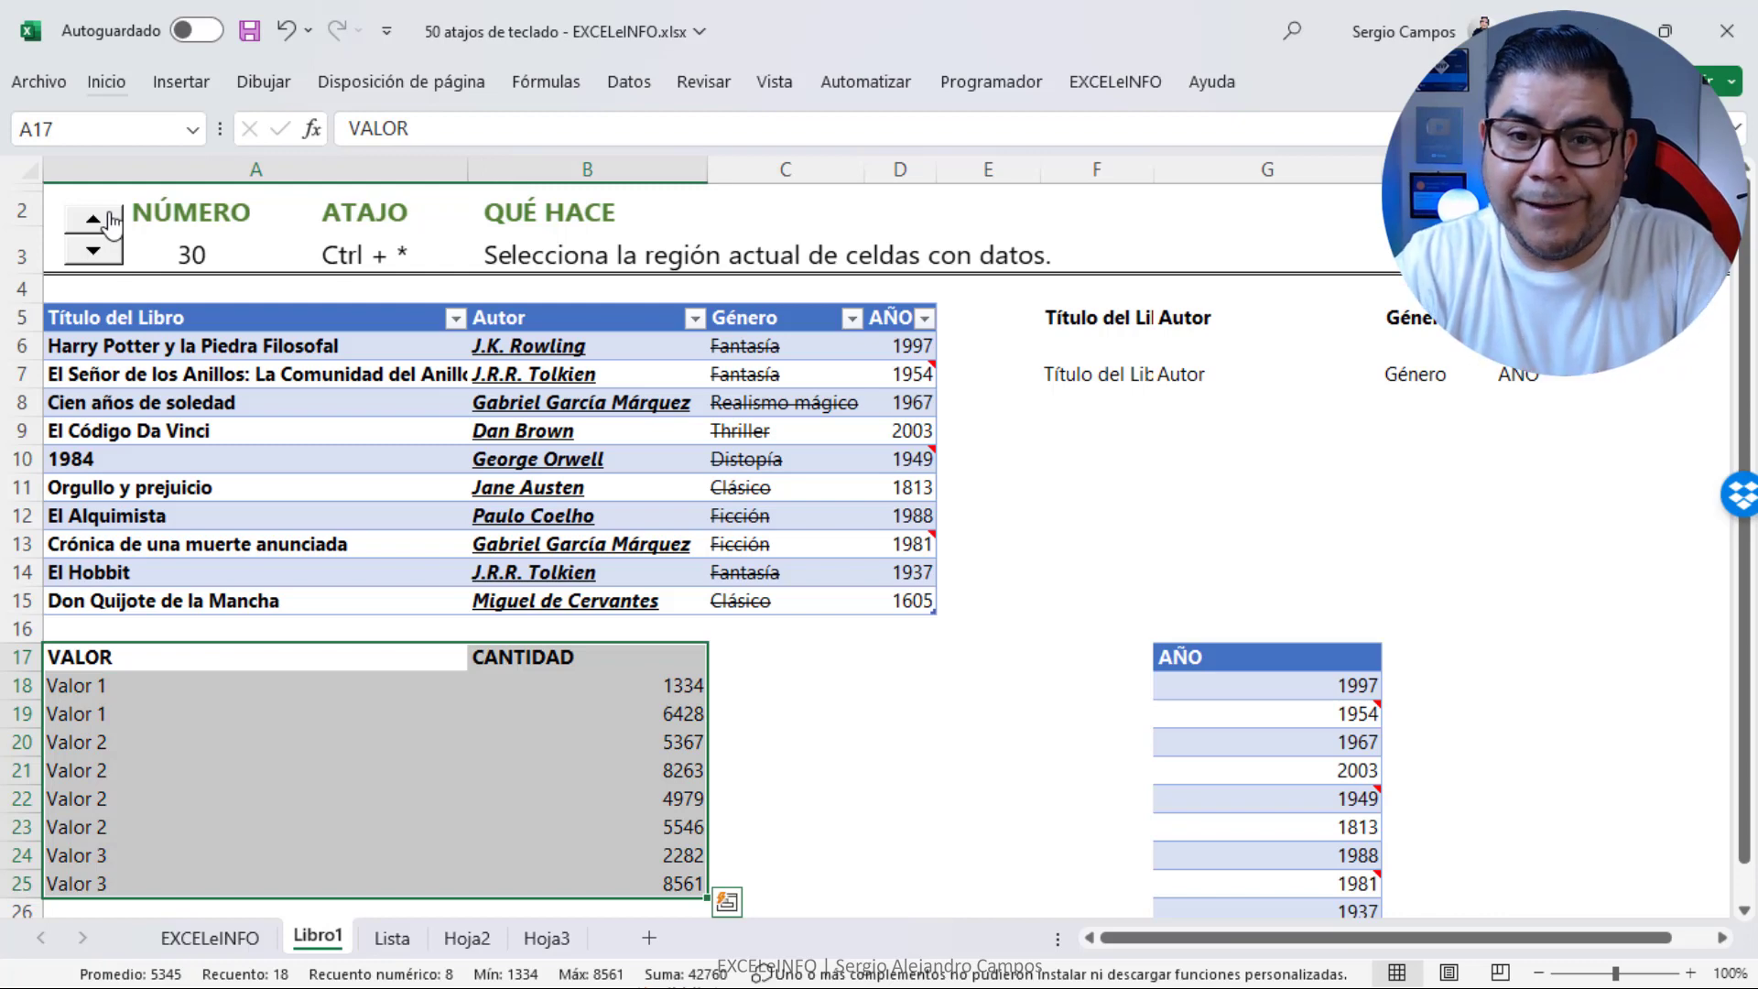
{"action": "key", "text": "shift+BackSpace"}
{"action": "left_click", "coordinate": [110, 222]}
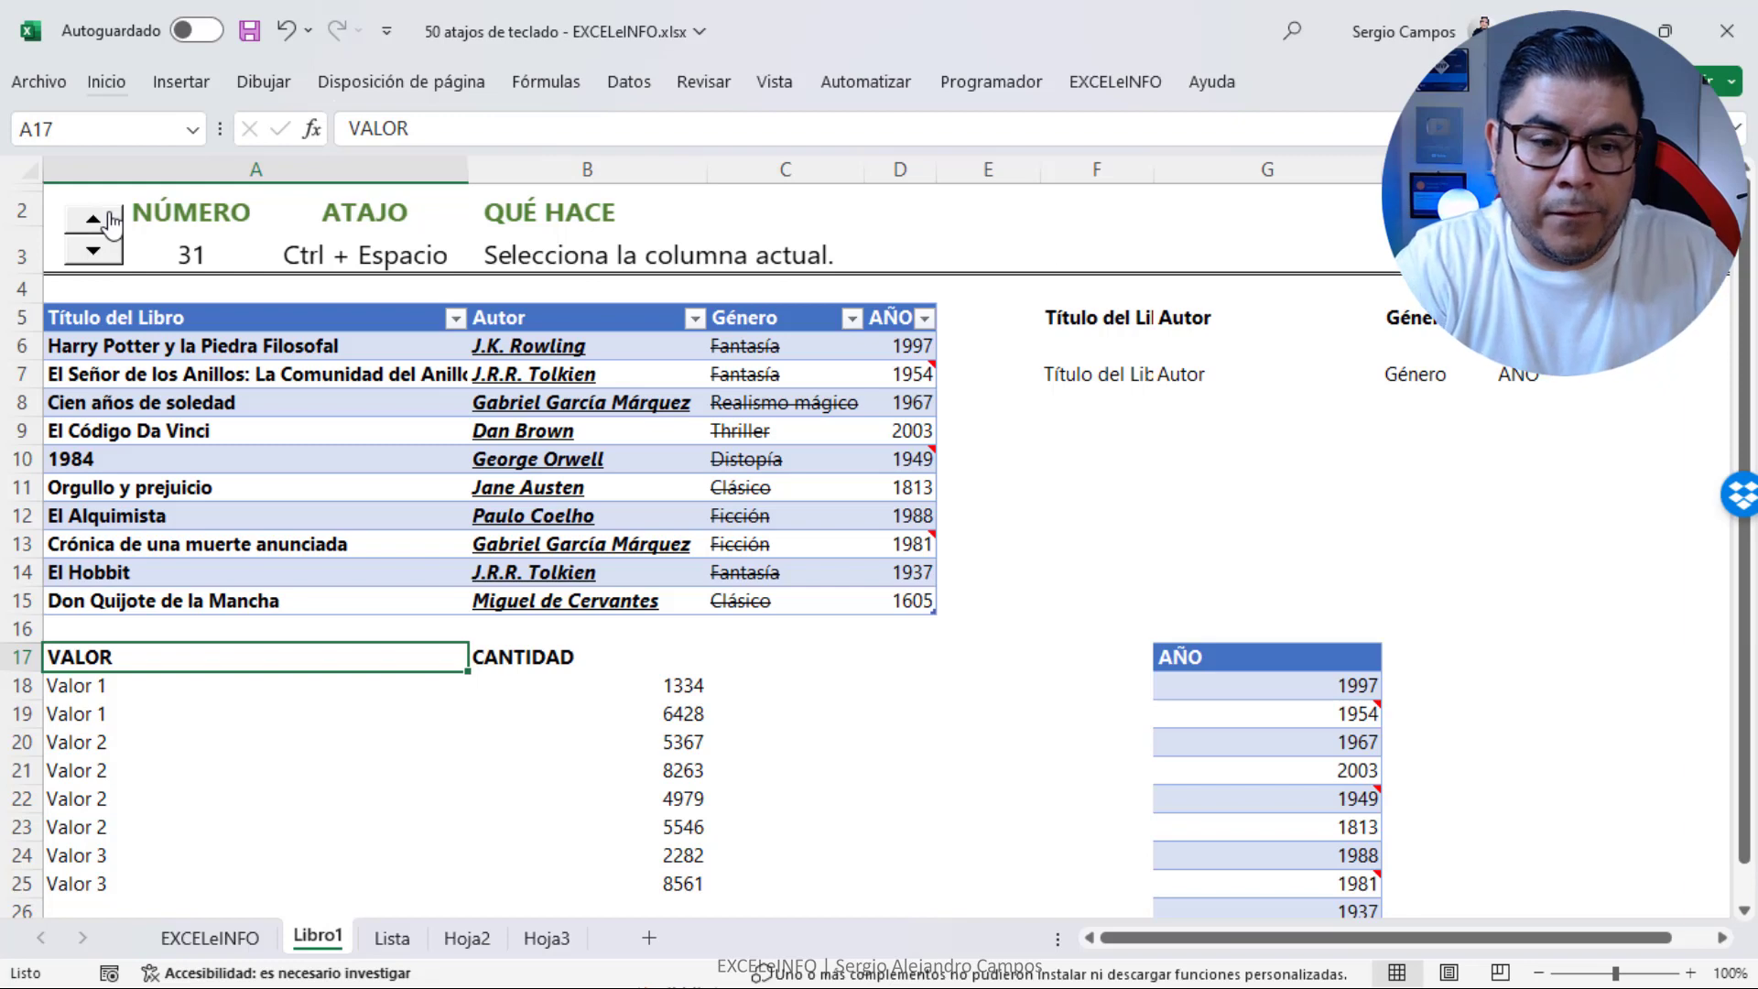
{"action": "key", "text": "ctrl+space"}
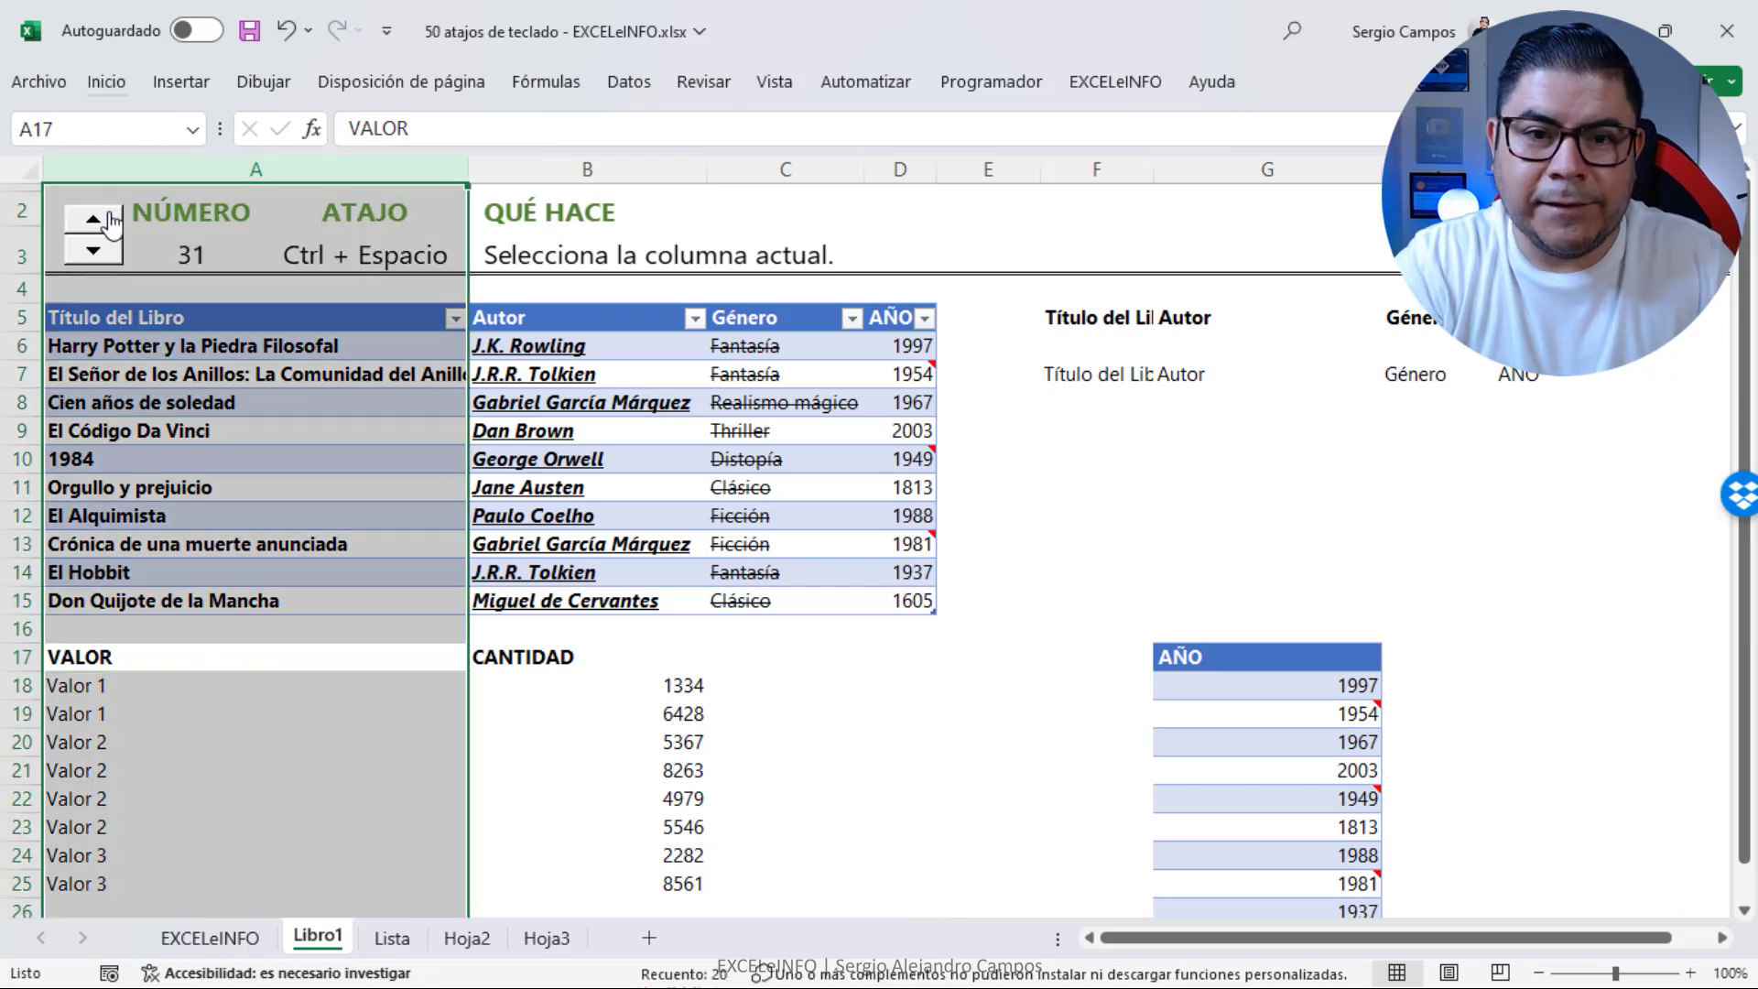
Advance to shortcut 32, select rows 7 and 16 with Shift+Space, then return to A1
{"action": "left_click", "coordinate": [110, 222]}
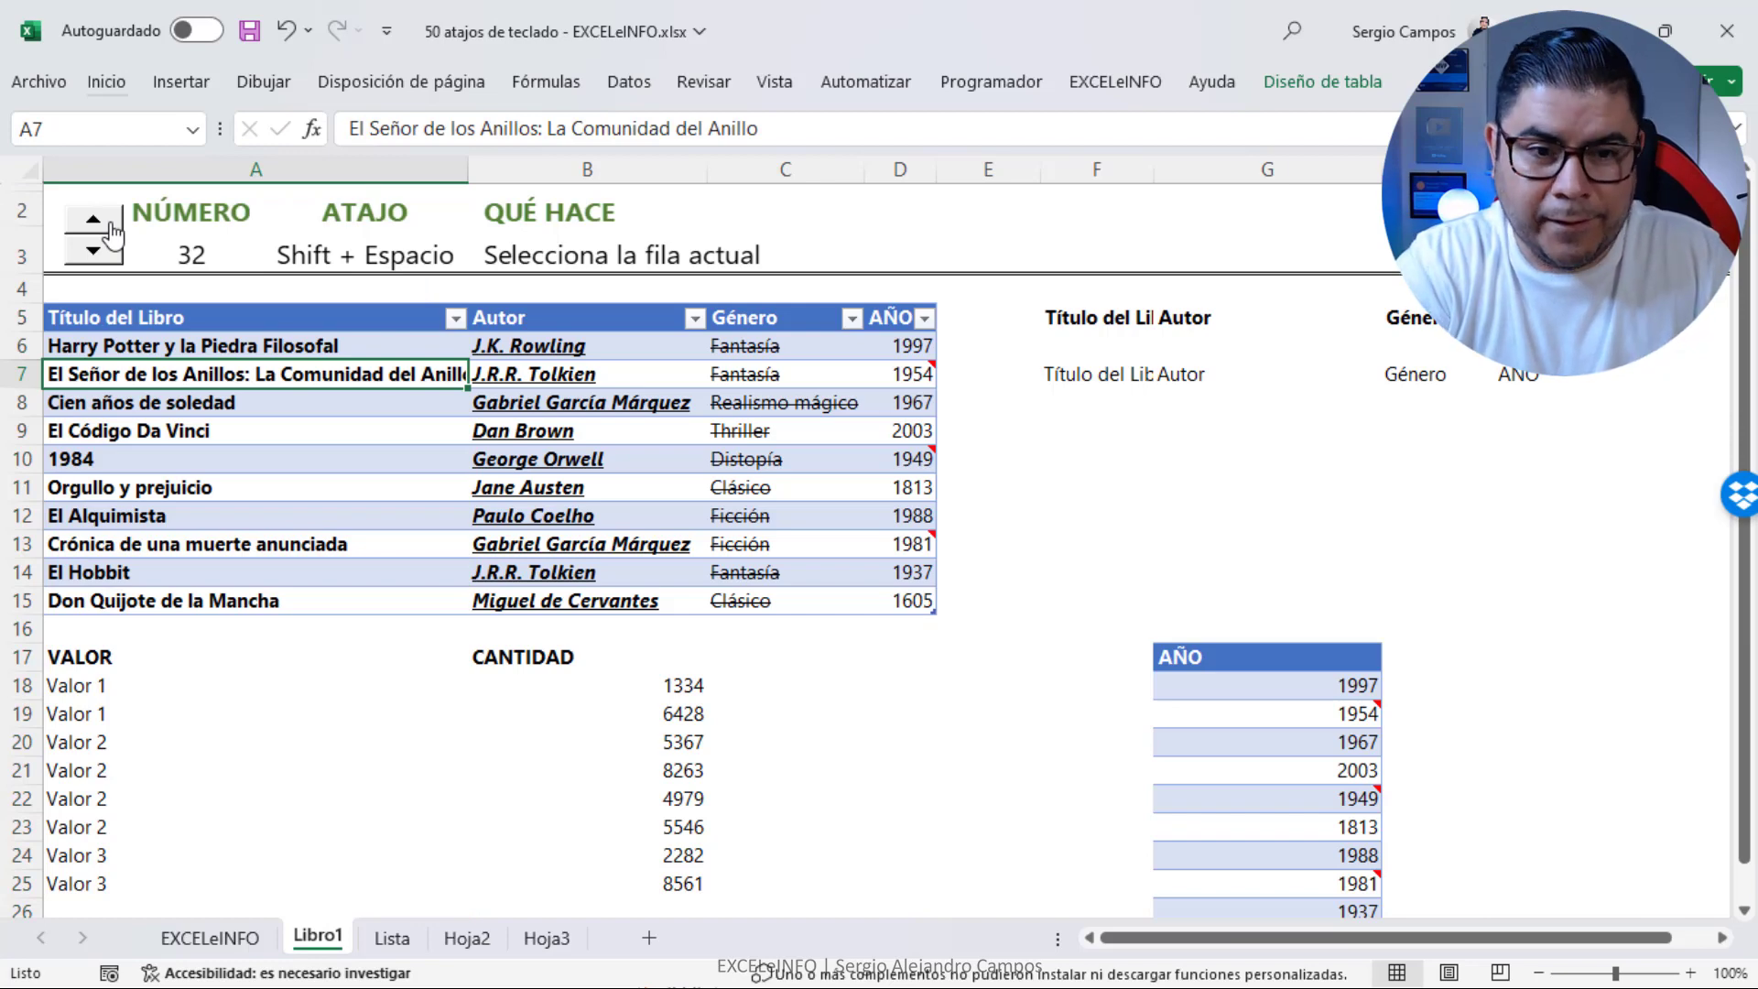
{"action": "key", "text": "shift+space"}
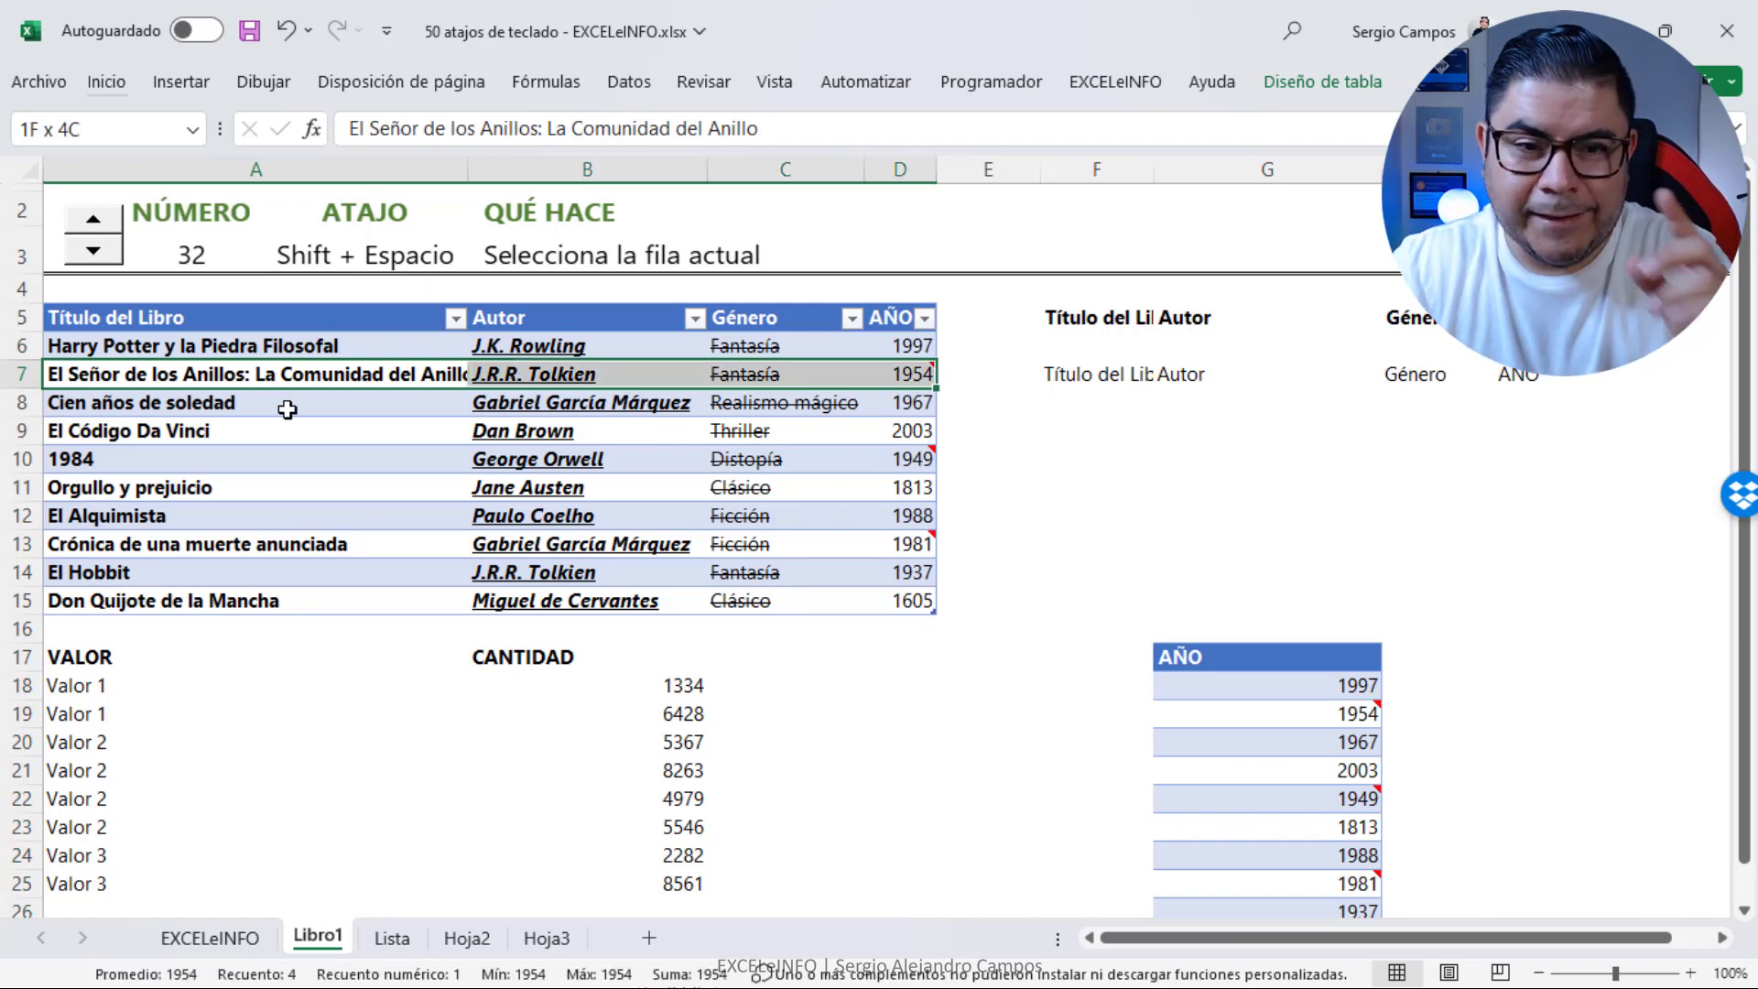
{"action": "left_click", "coordinate": [518, 629]}
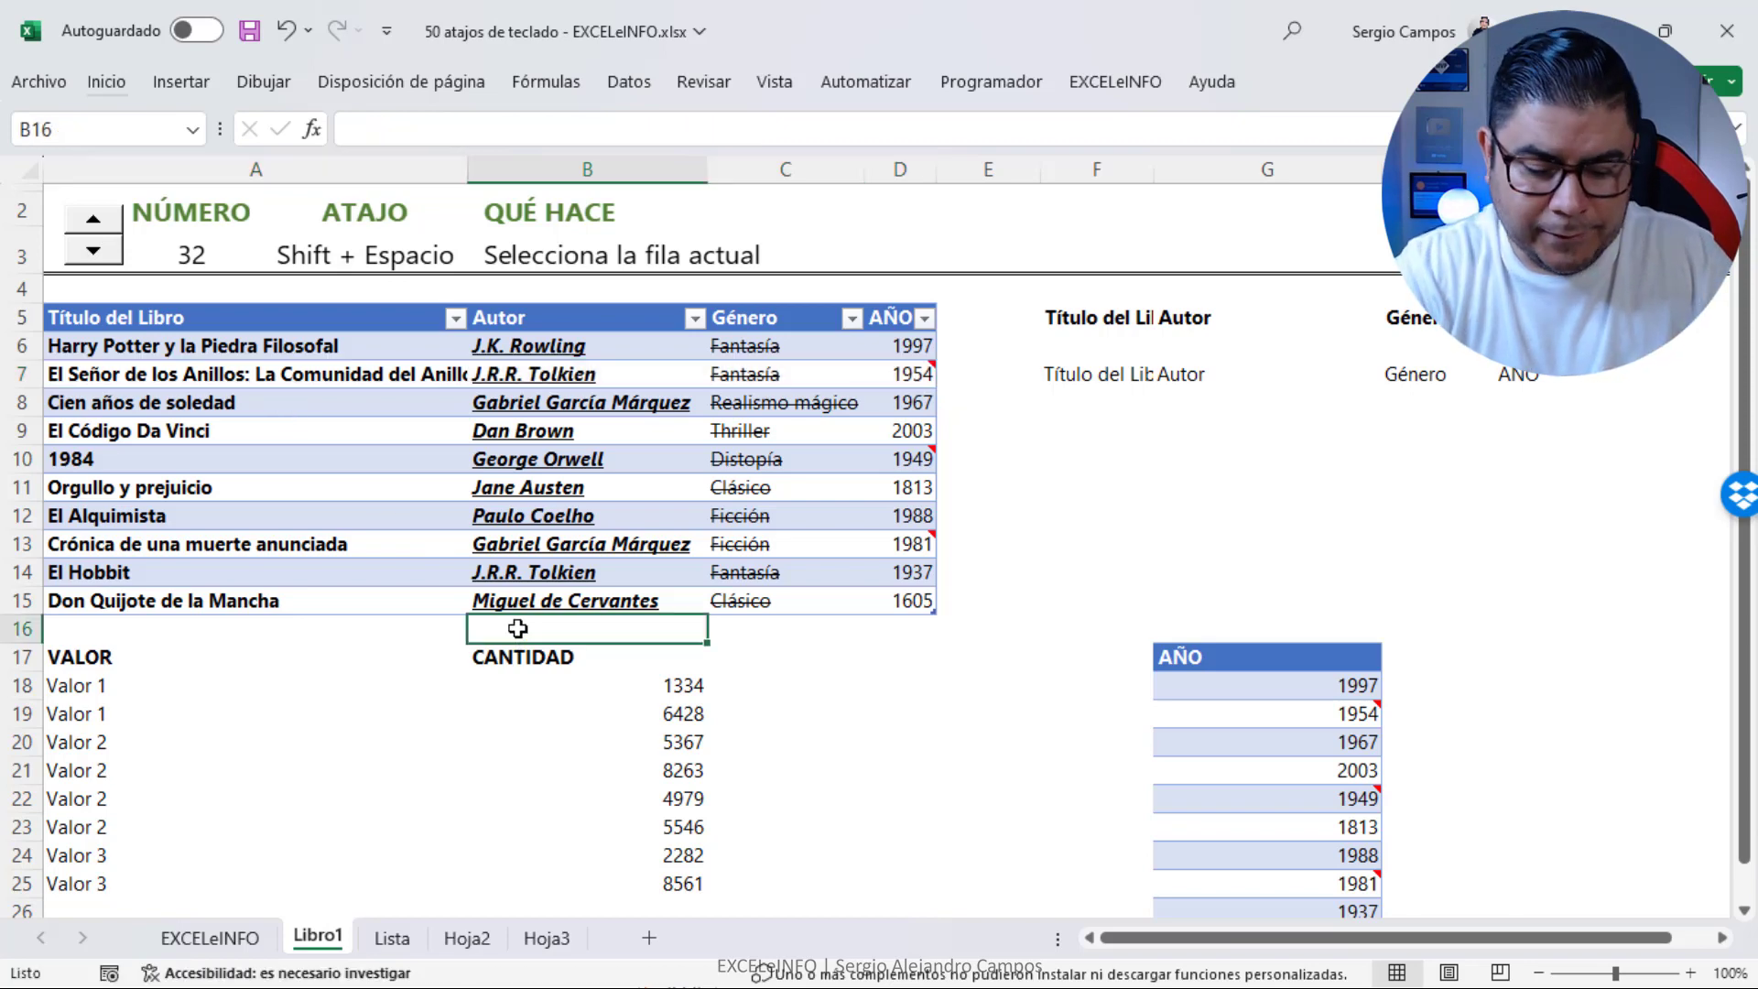
{"action": "key", "text": "shift+space"}
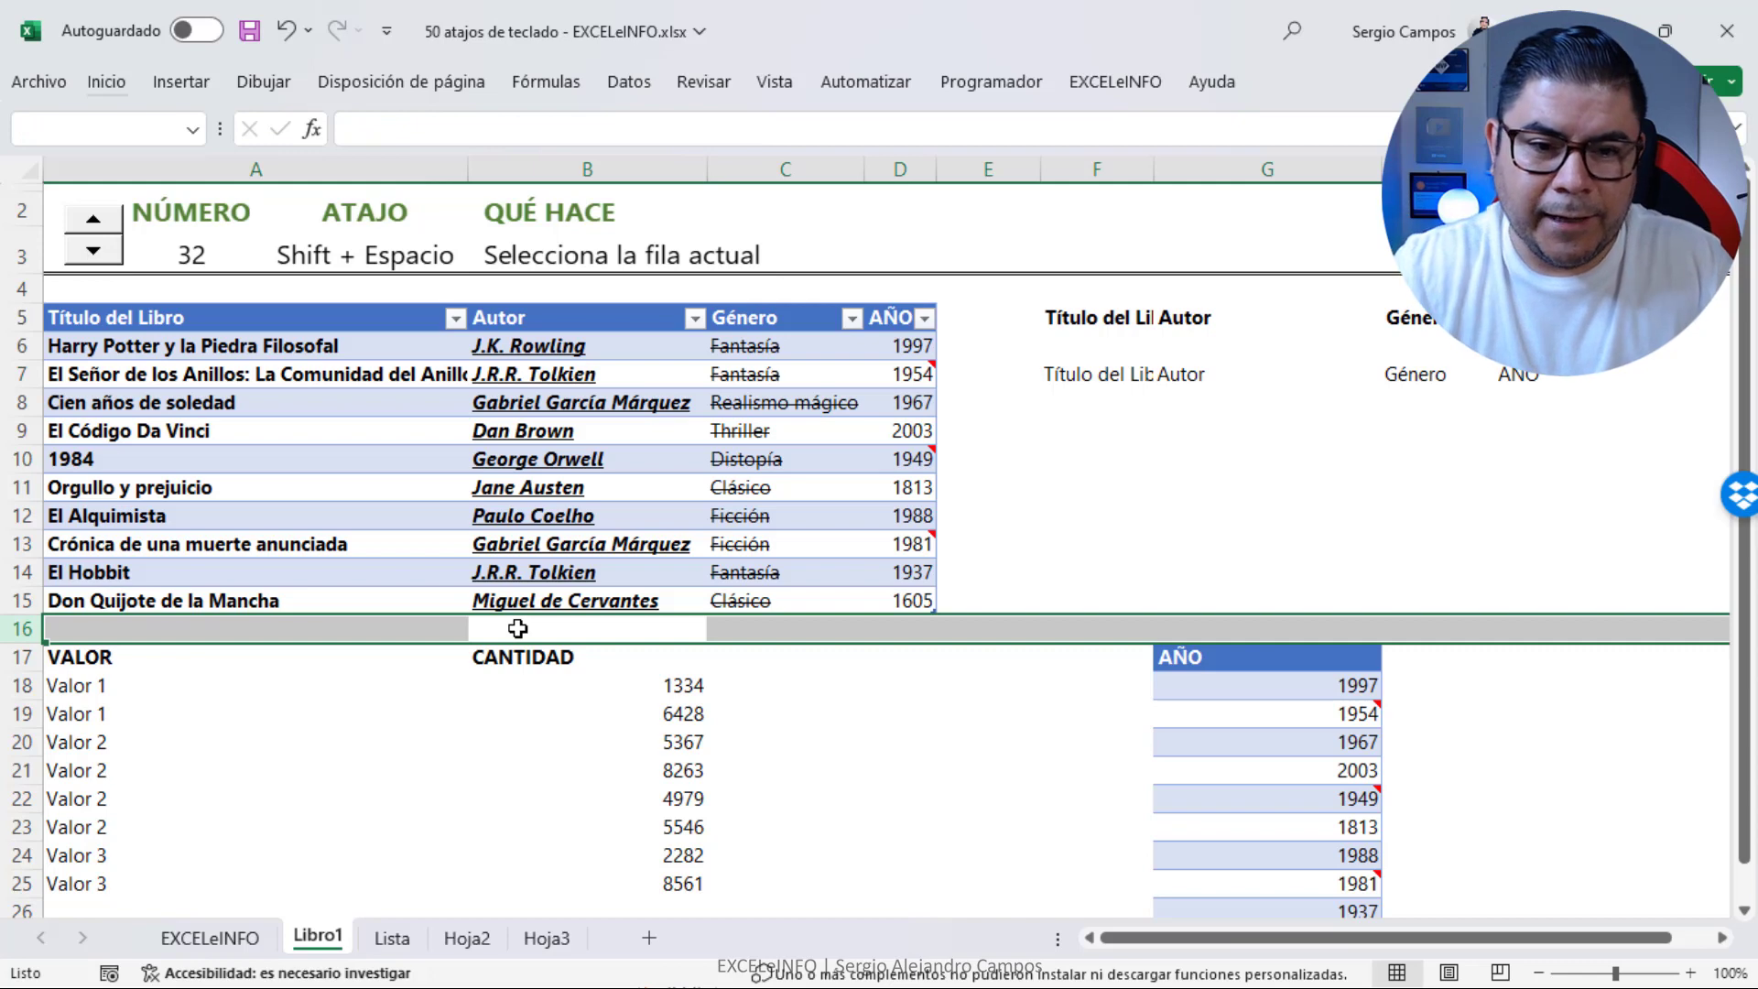
{"action": "left_click", "coordinate": [299, 489]}
{"action": "key", "text": "ctrl+Home"}
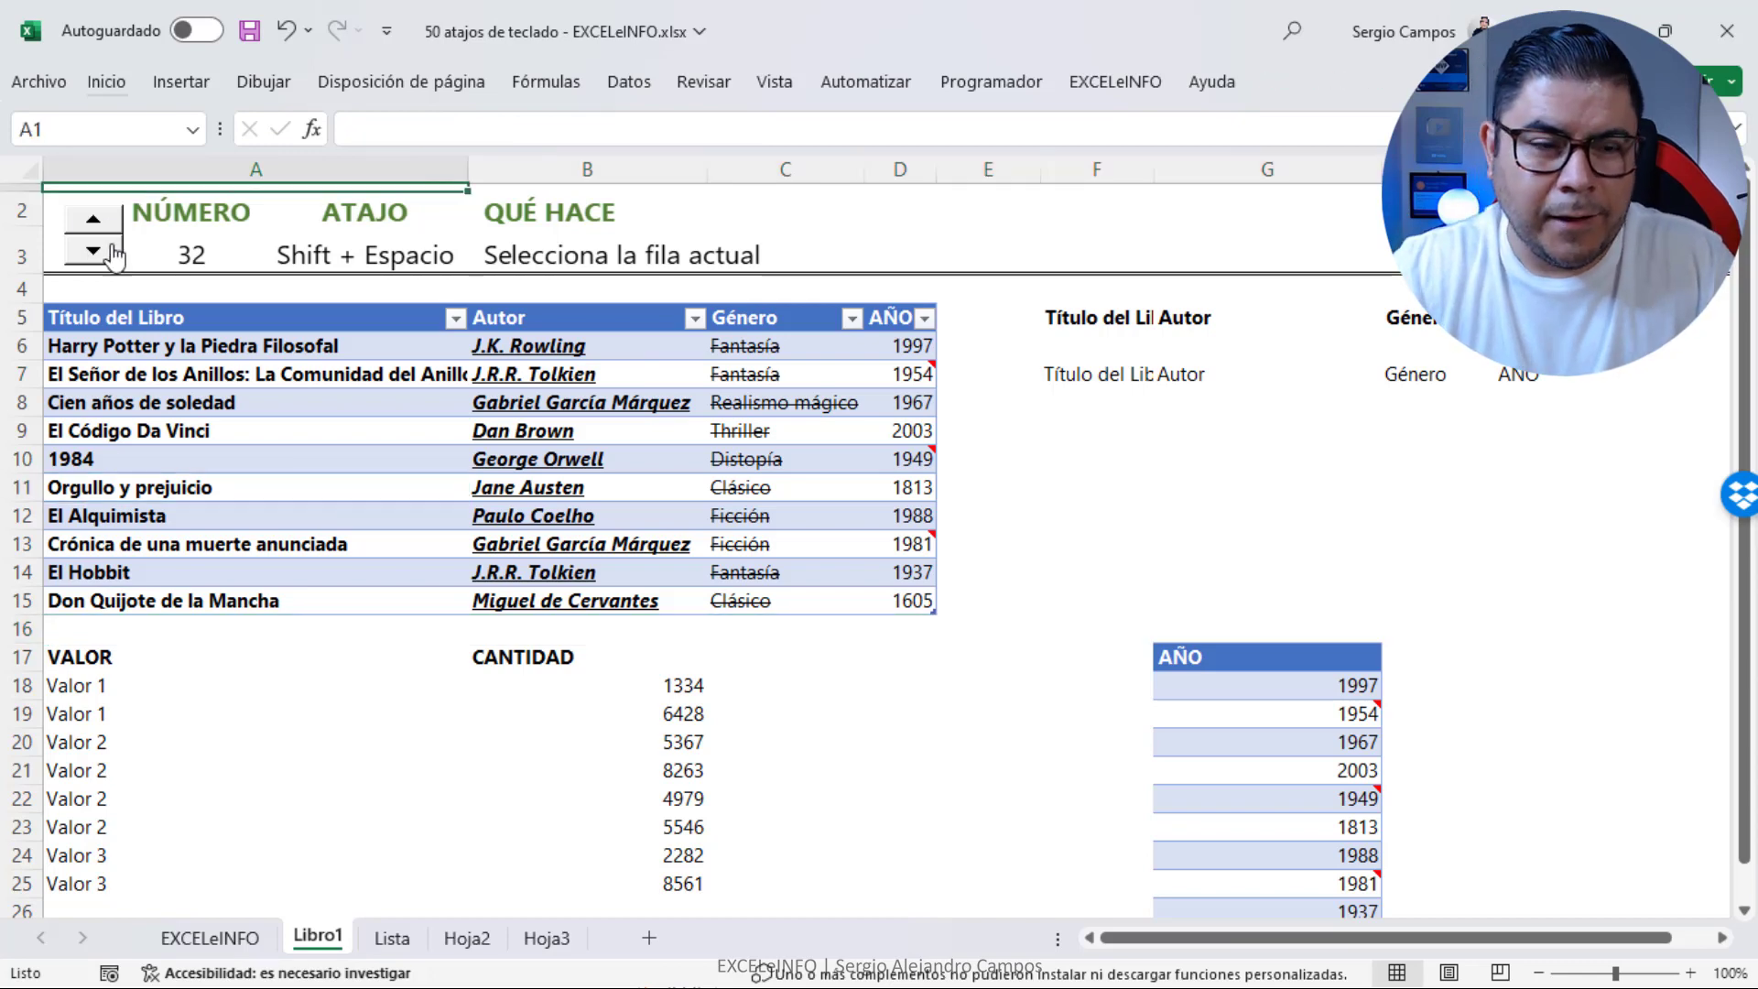
Advance to shortcut 33 and extend a selection from A8 one page down with Shift+PgDn
{"action": "left_click", "coordinate": [95, 222]}
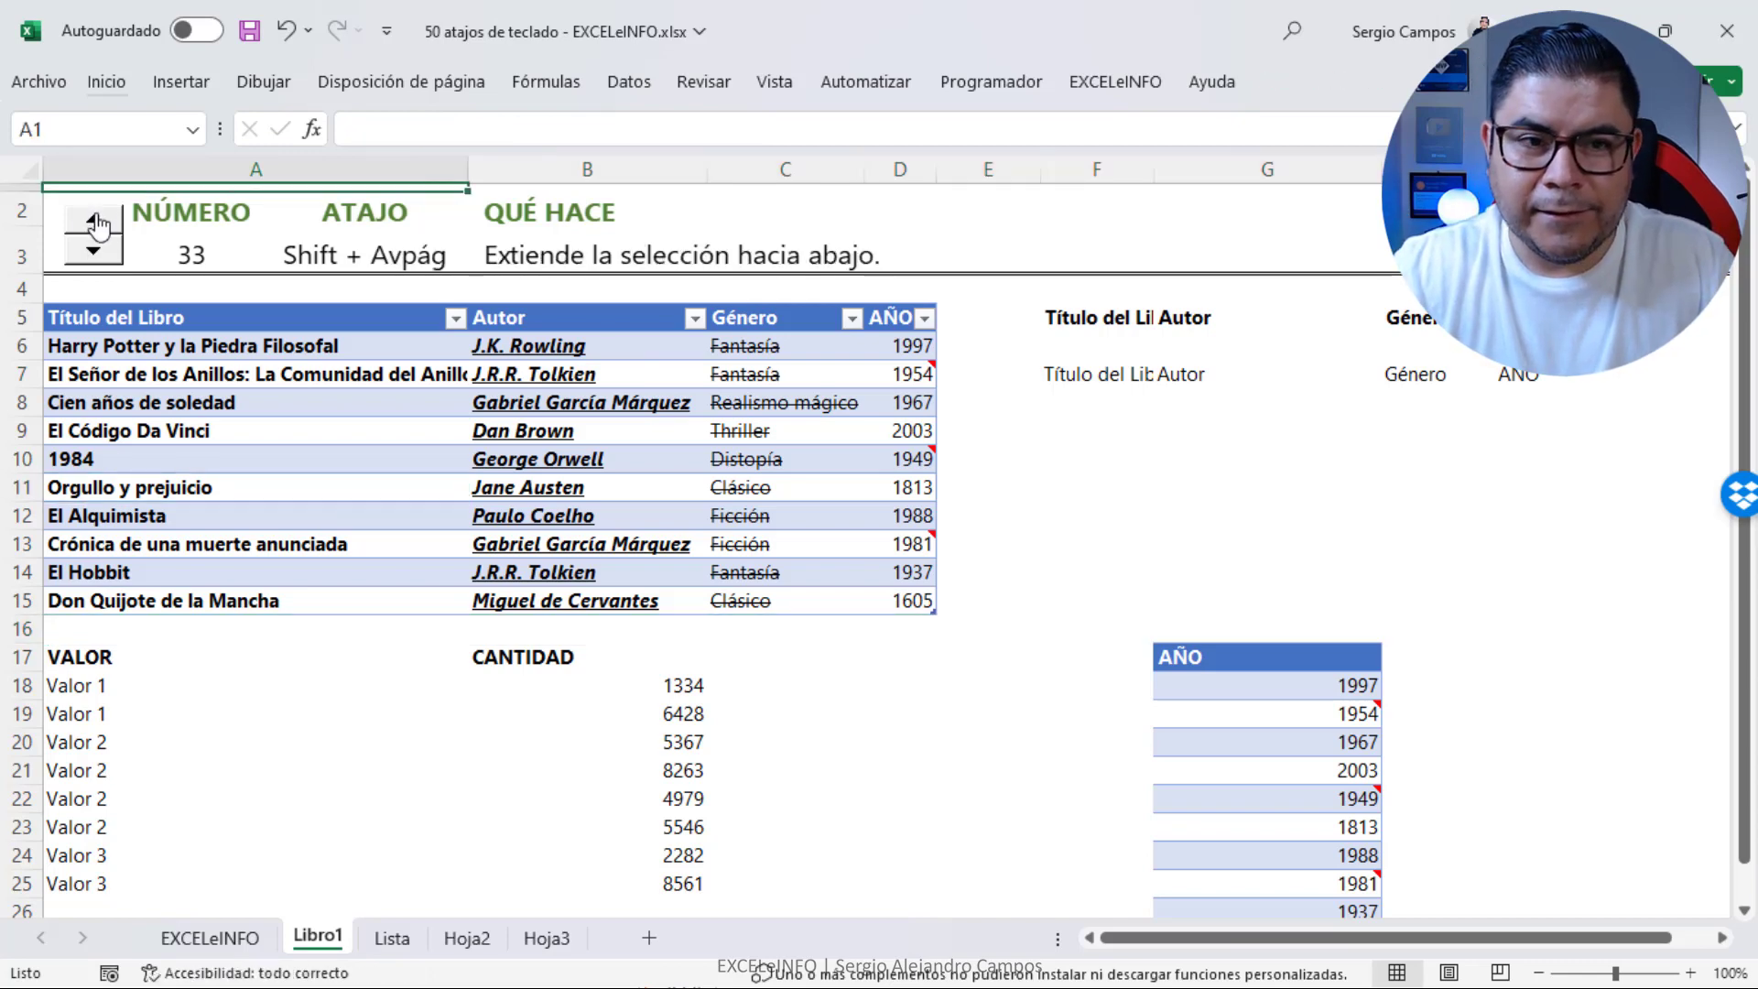
{"action": "left_click", "coordinate": [277, 407]}
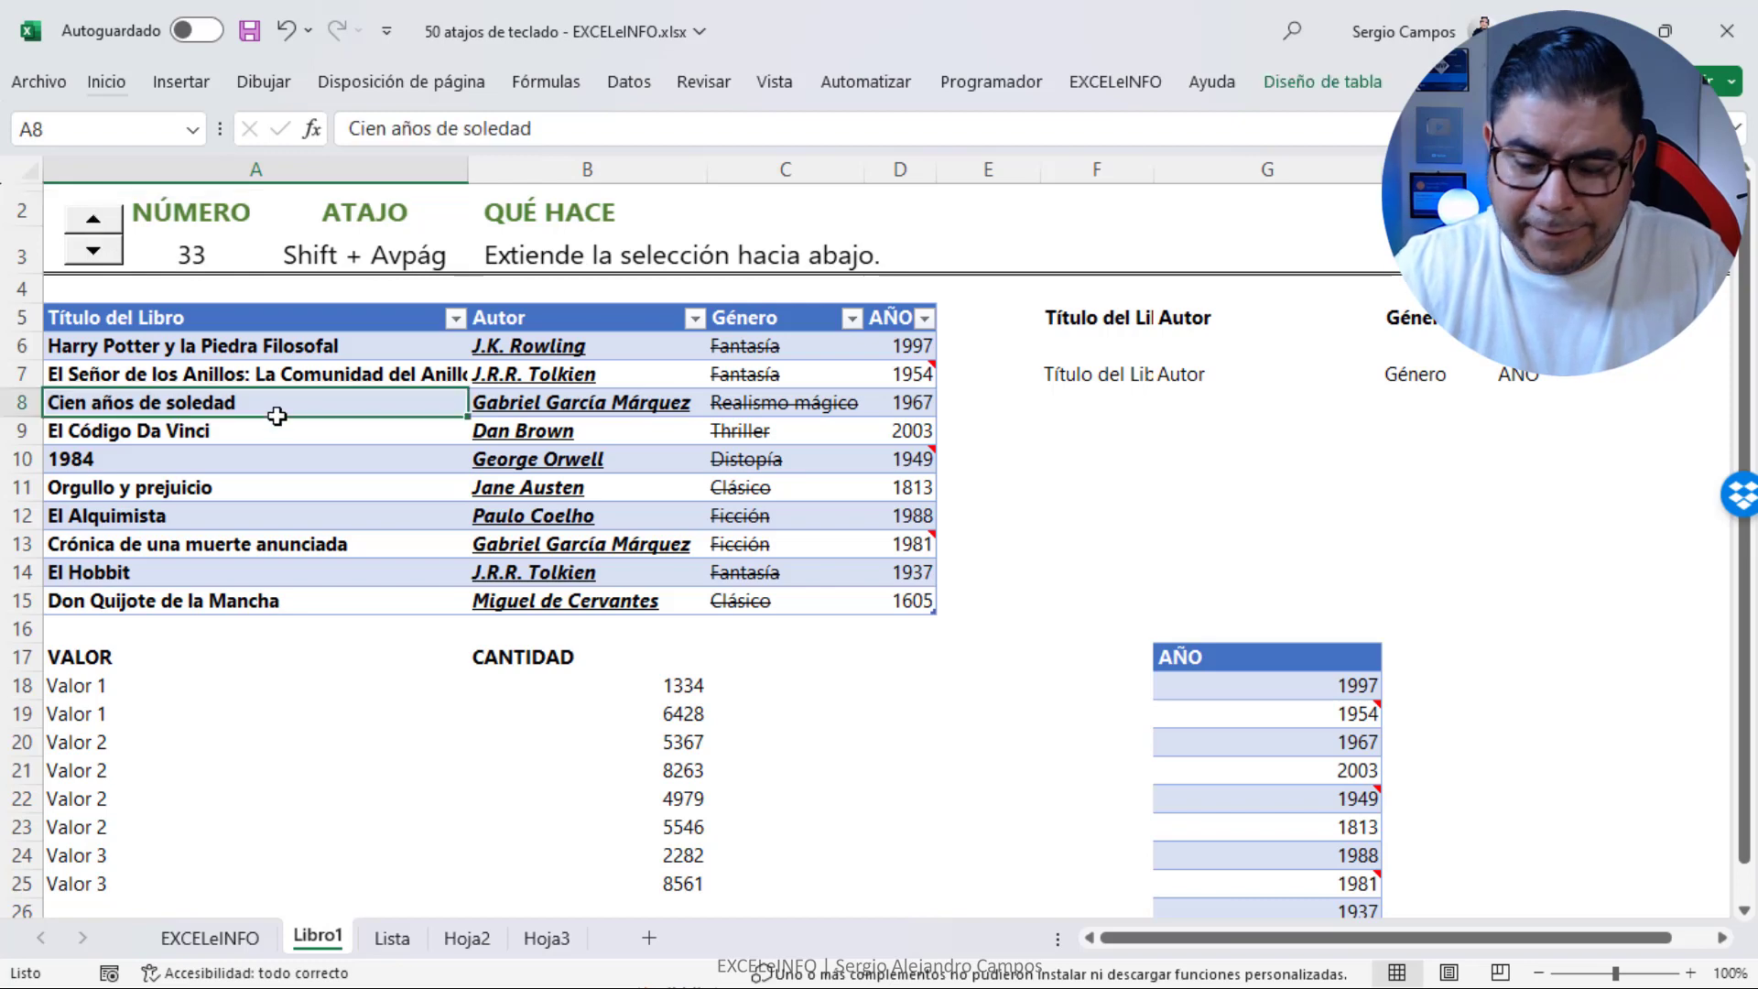
{"action": "key", "text": "shift+Page_Down"}
{"action": "key", "text": "shift+Page_Down"}
{"action": "key", "text": "shift+Page_Down"}
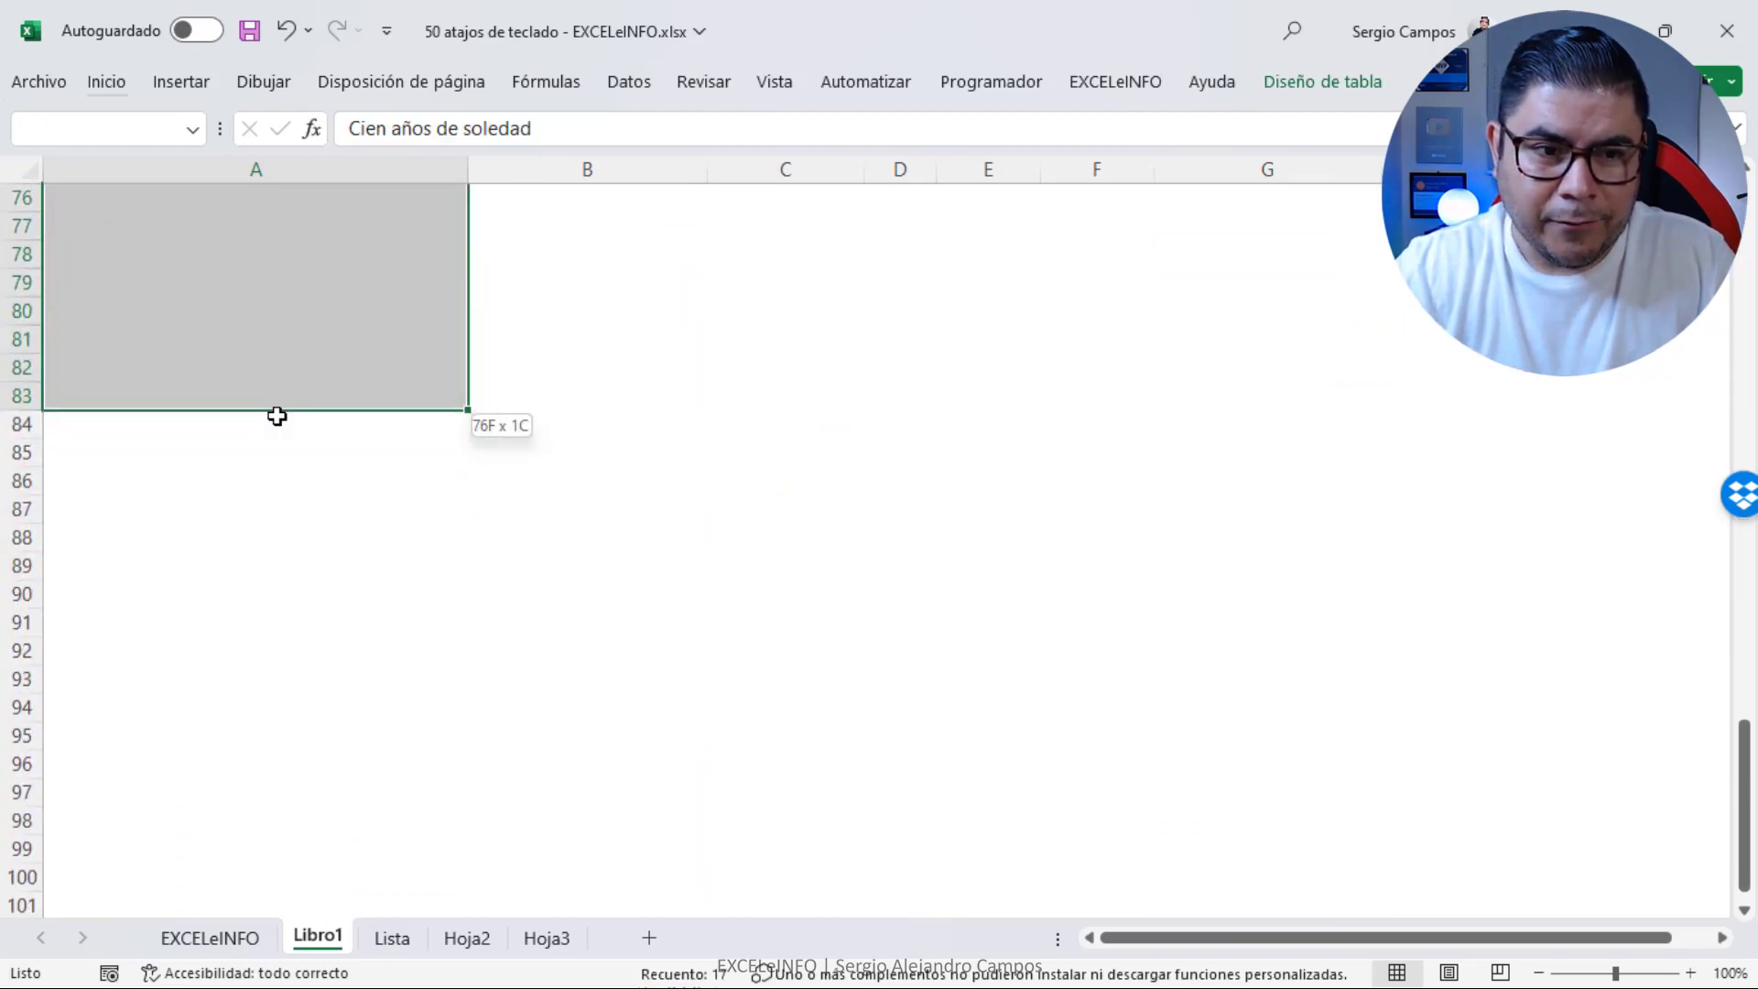
{"action": "scroll", "coordinate": [276, 416], "scroll_direction": "up", "scroll_amount": 20}
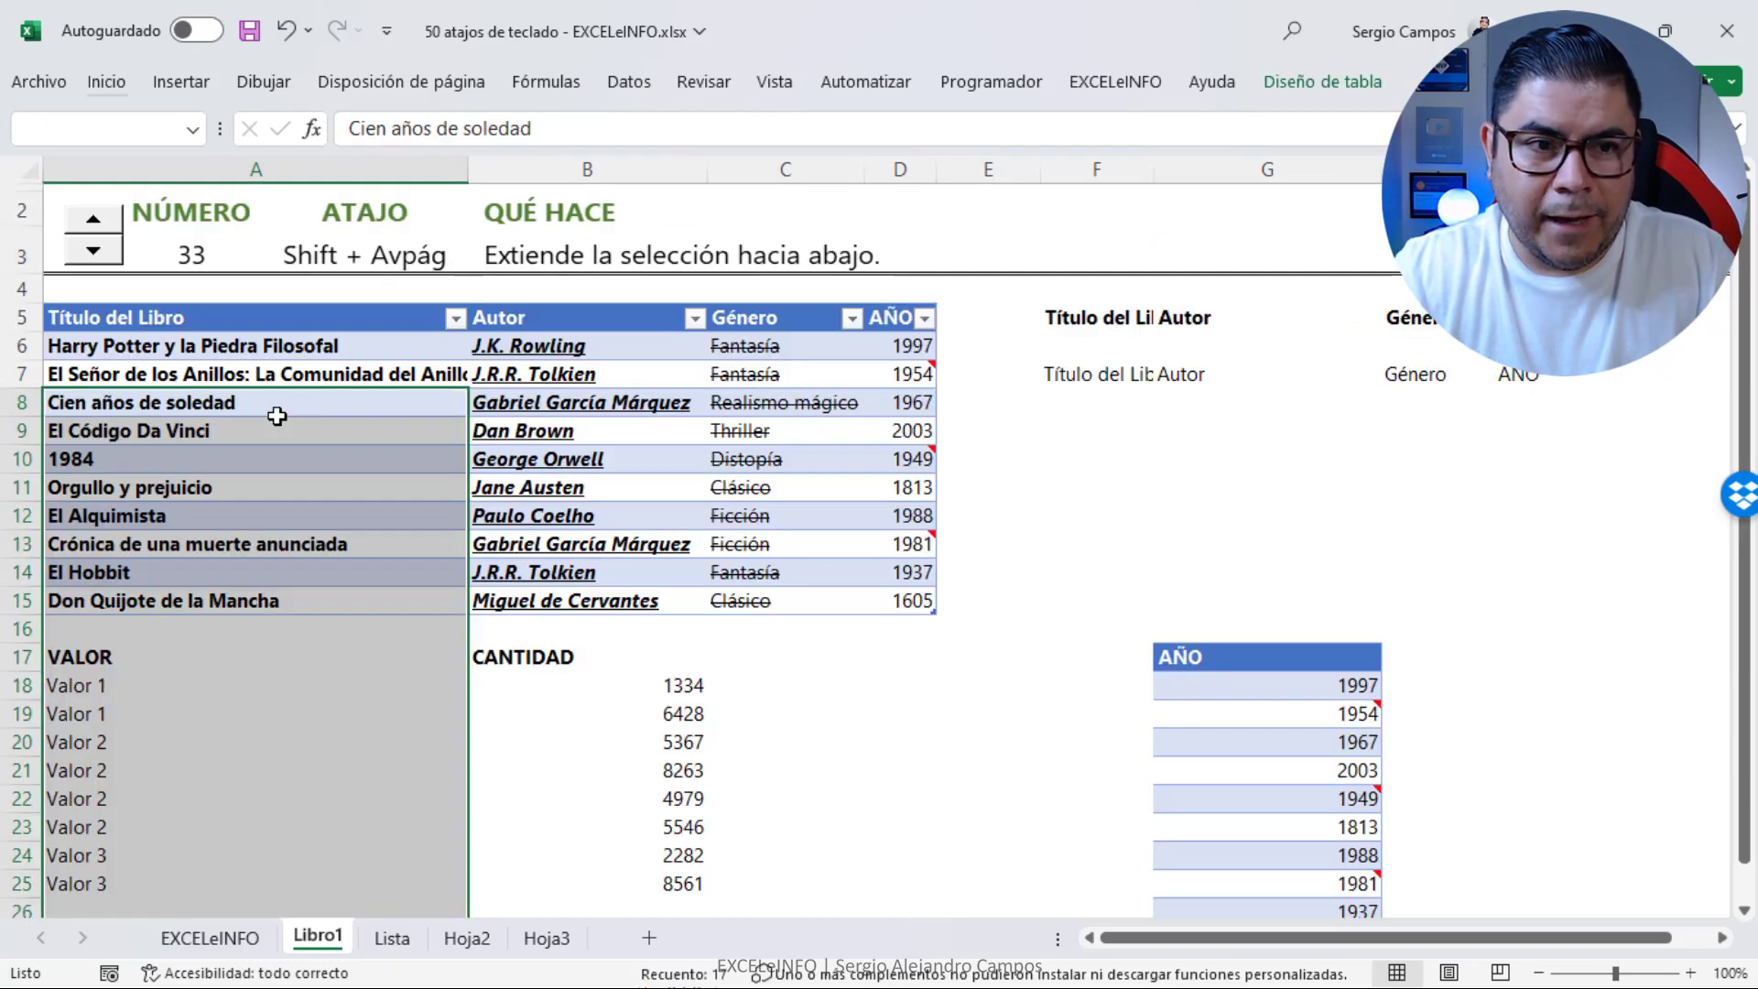
Advance to shortcut 34, extend a selection from B76 two pages up, then reach shortcut 35
{"action": "left_click", "coordinate": [97, 220]}
{"action": "scroll", "coordinate": [377, 357], "scroll_direction": "down", "scroll_amount": 3}
{"action": "scroll", "coordinate": [376, 357], "scroll_direction": "down", "scroll_amount": 17}
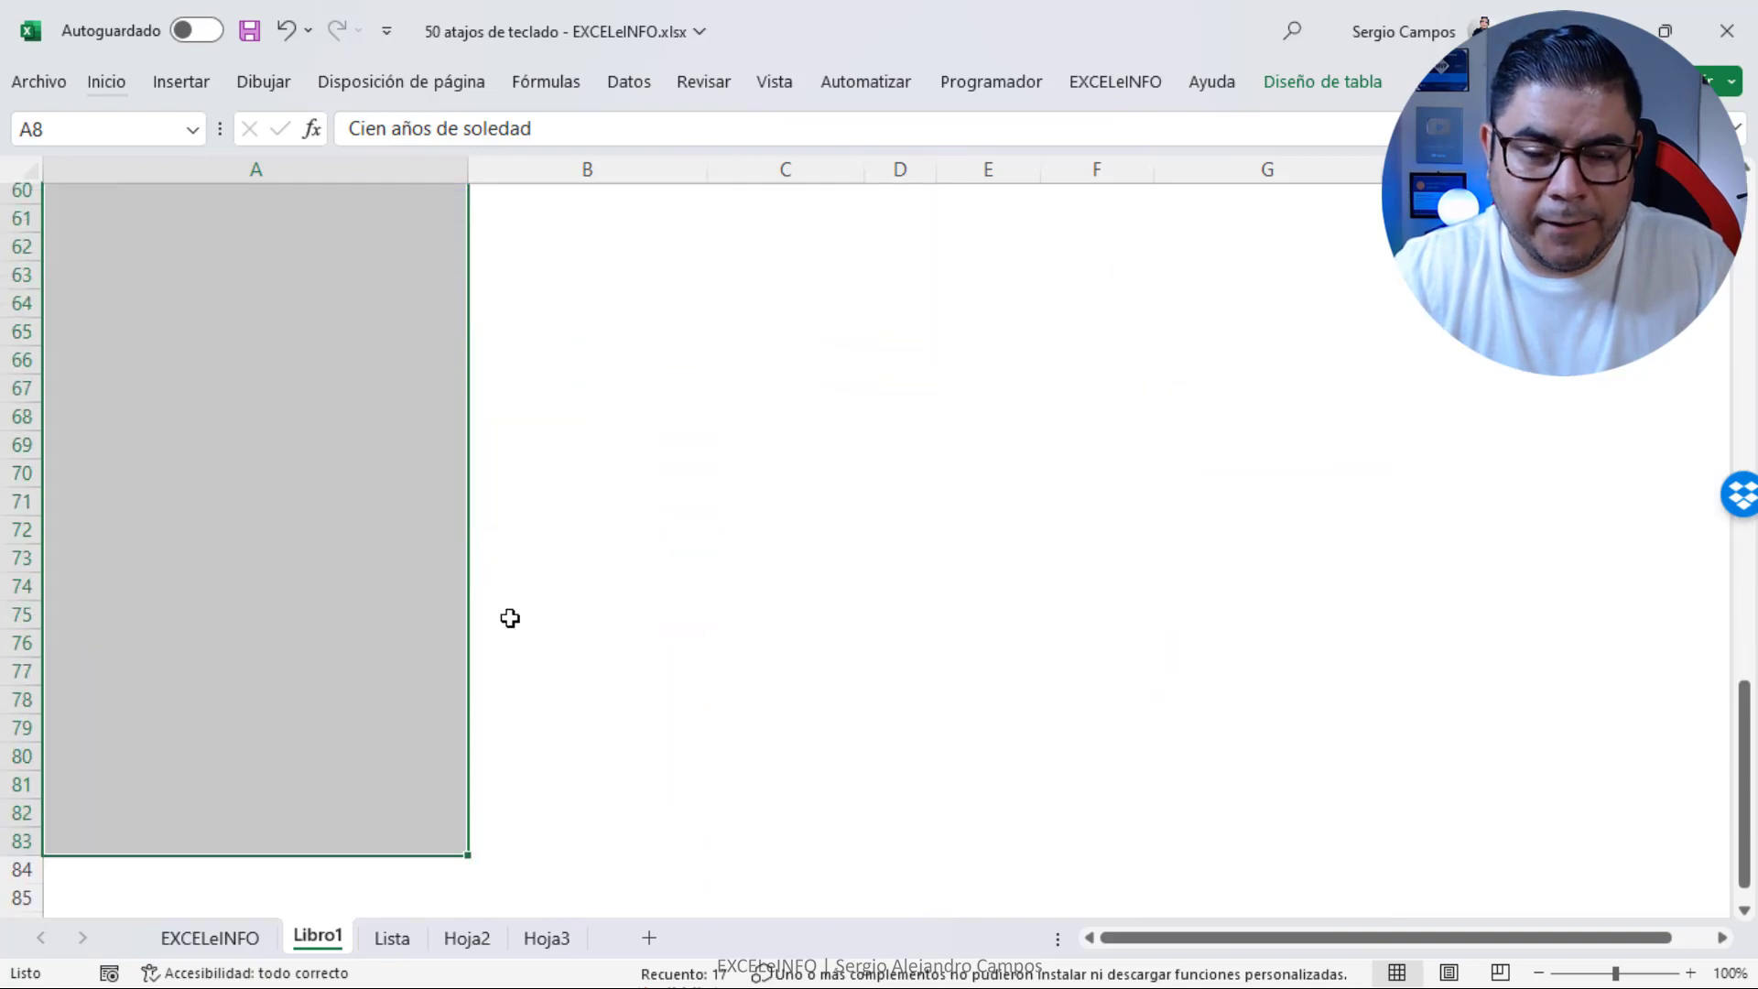
{"action": "left_click", "coordinate": [678, 642]}
{"action": "key", "text": "shift+Page_Up"}
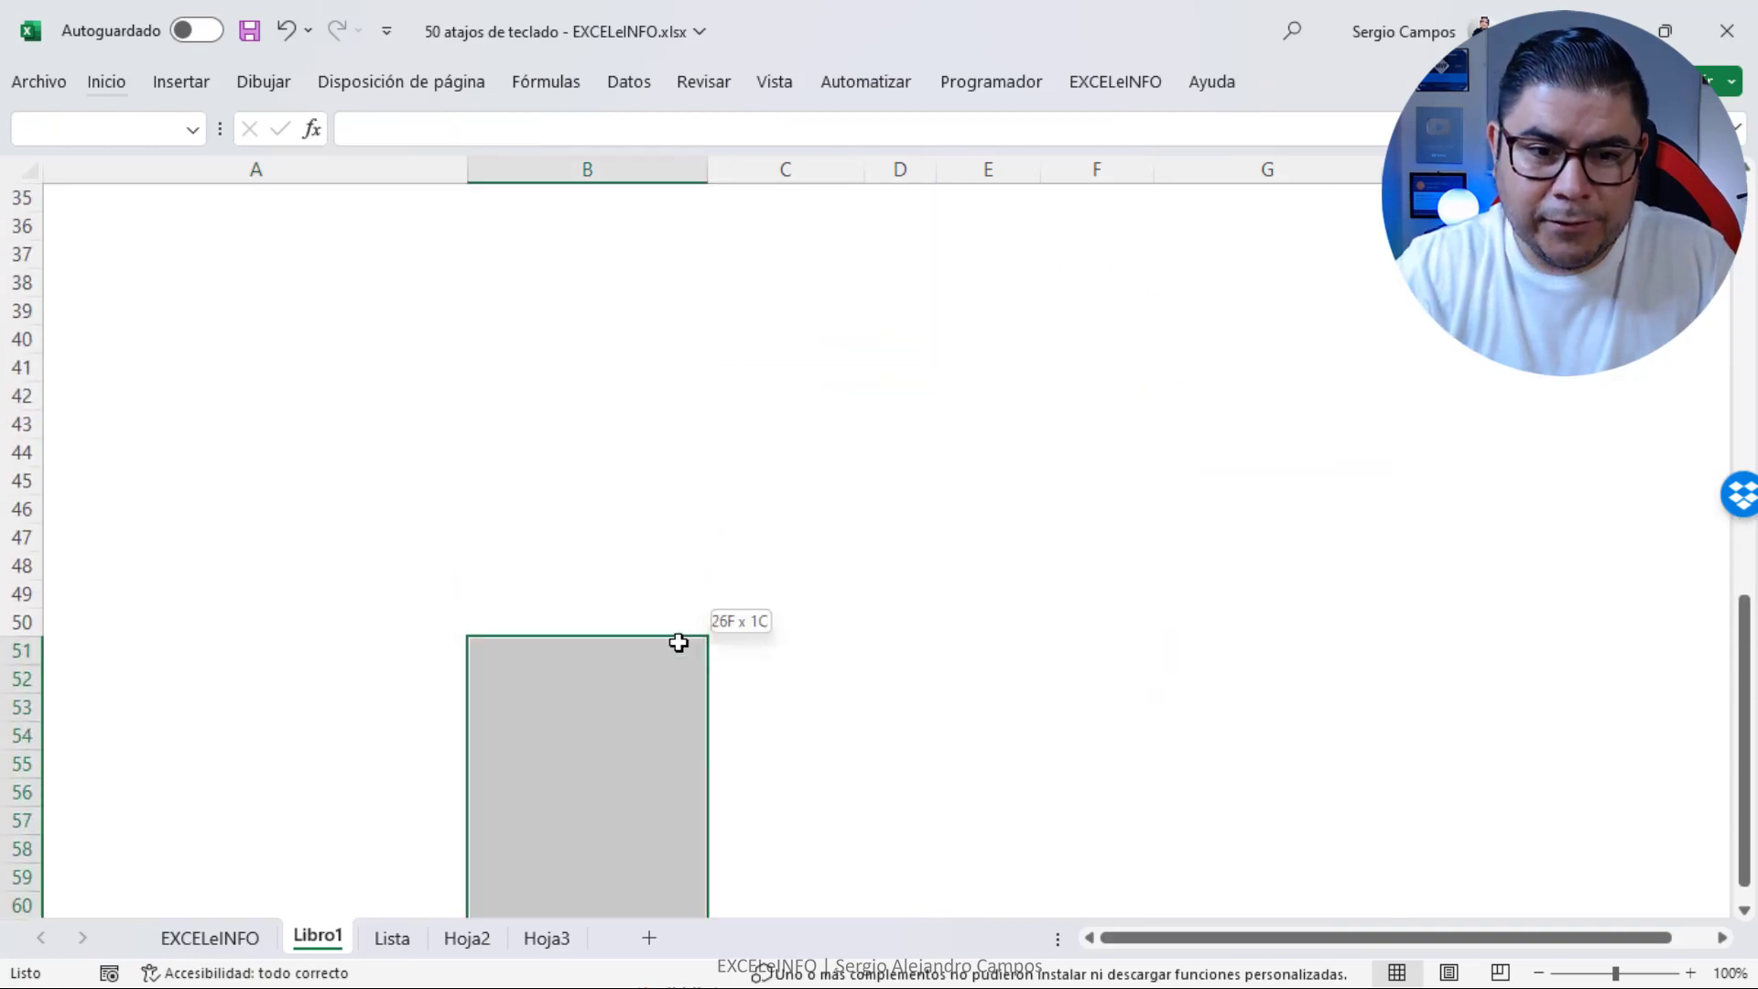
{"action": "key", "text": "shift+Page_Up"}
{"action": "key", "text": "shift+Page_Up"}
{"action": "left_click", "coordinate": [238, 375]}
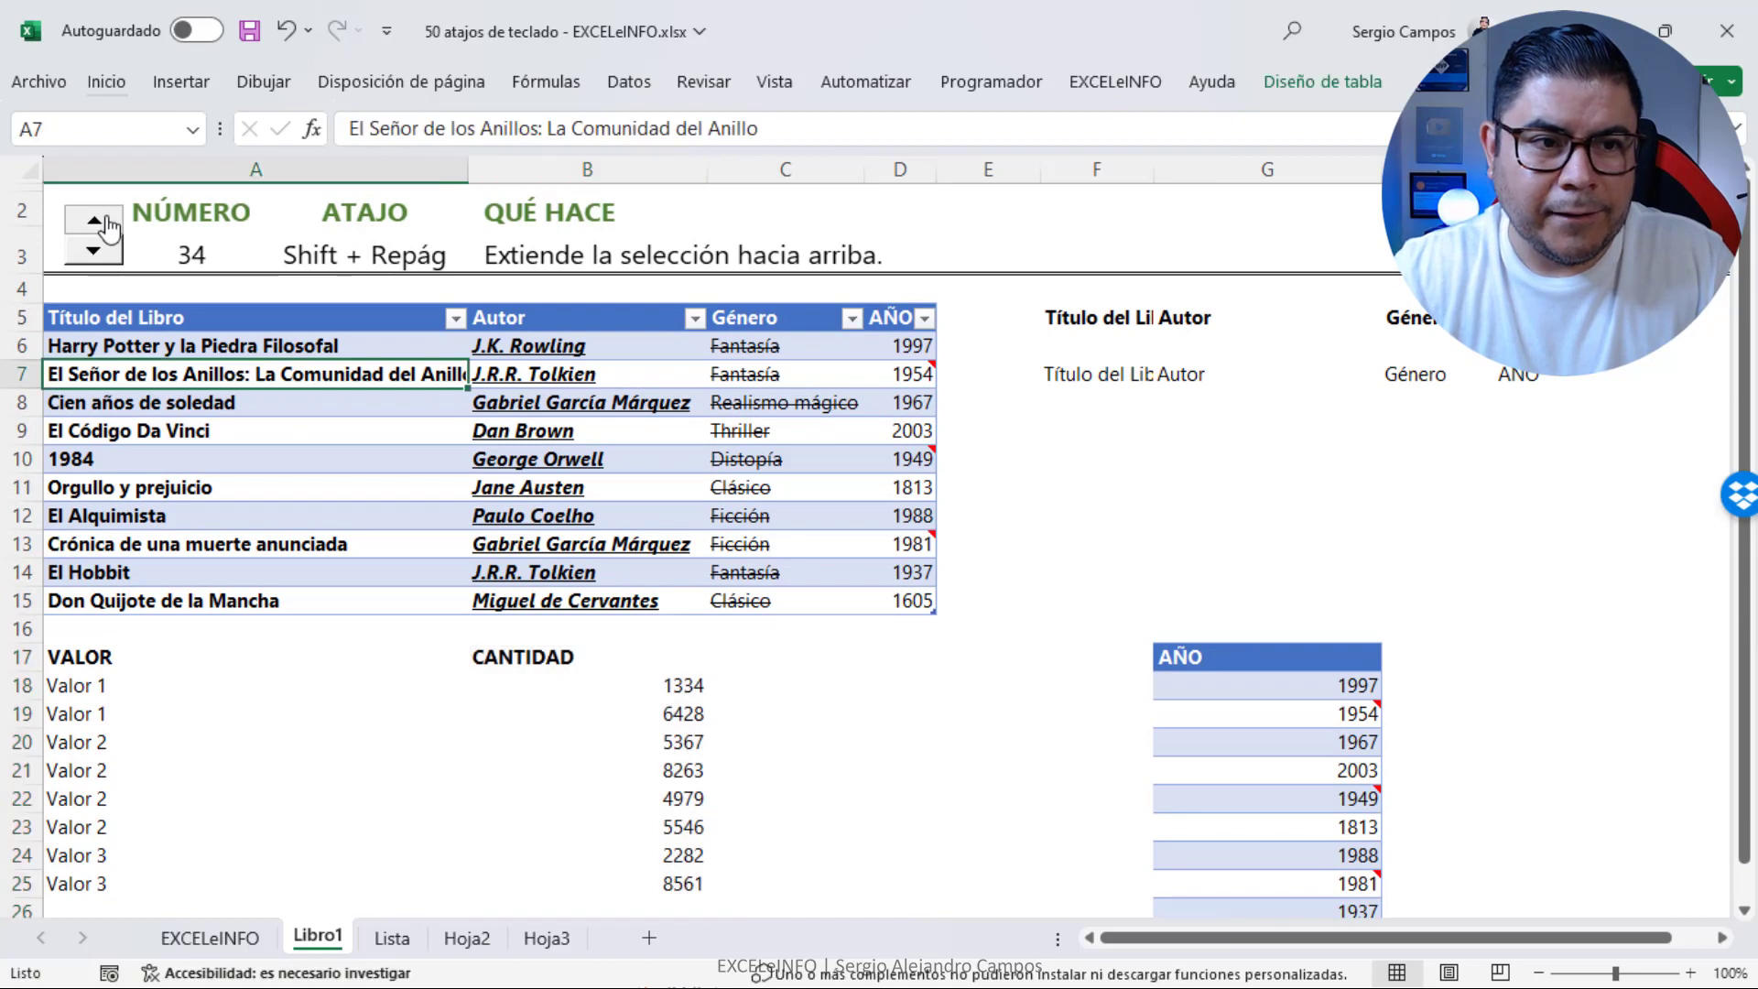
{"action": "left_click", "coordinate": [103, 220]}
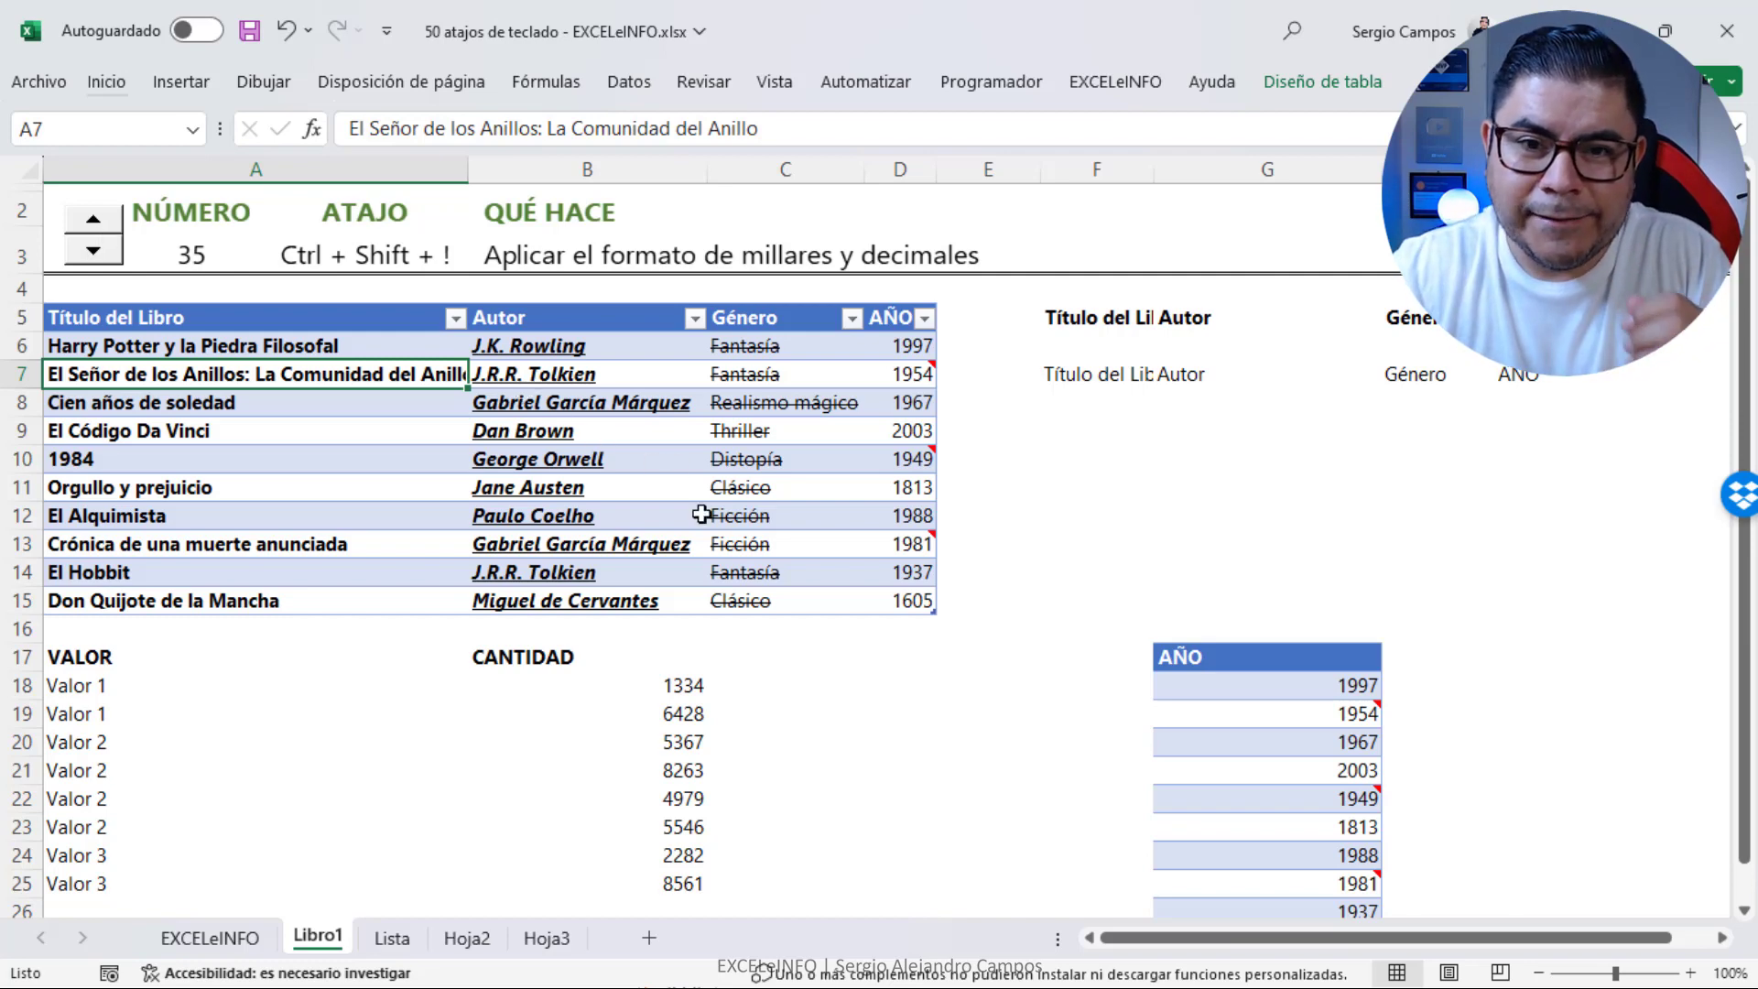
Format the CANTIDAD values B18:B25 with thousands separators and two decimals
{"action": "left_click_drag", "start_coordinate": [671, 686], "coordinate": [677, 855]}
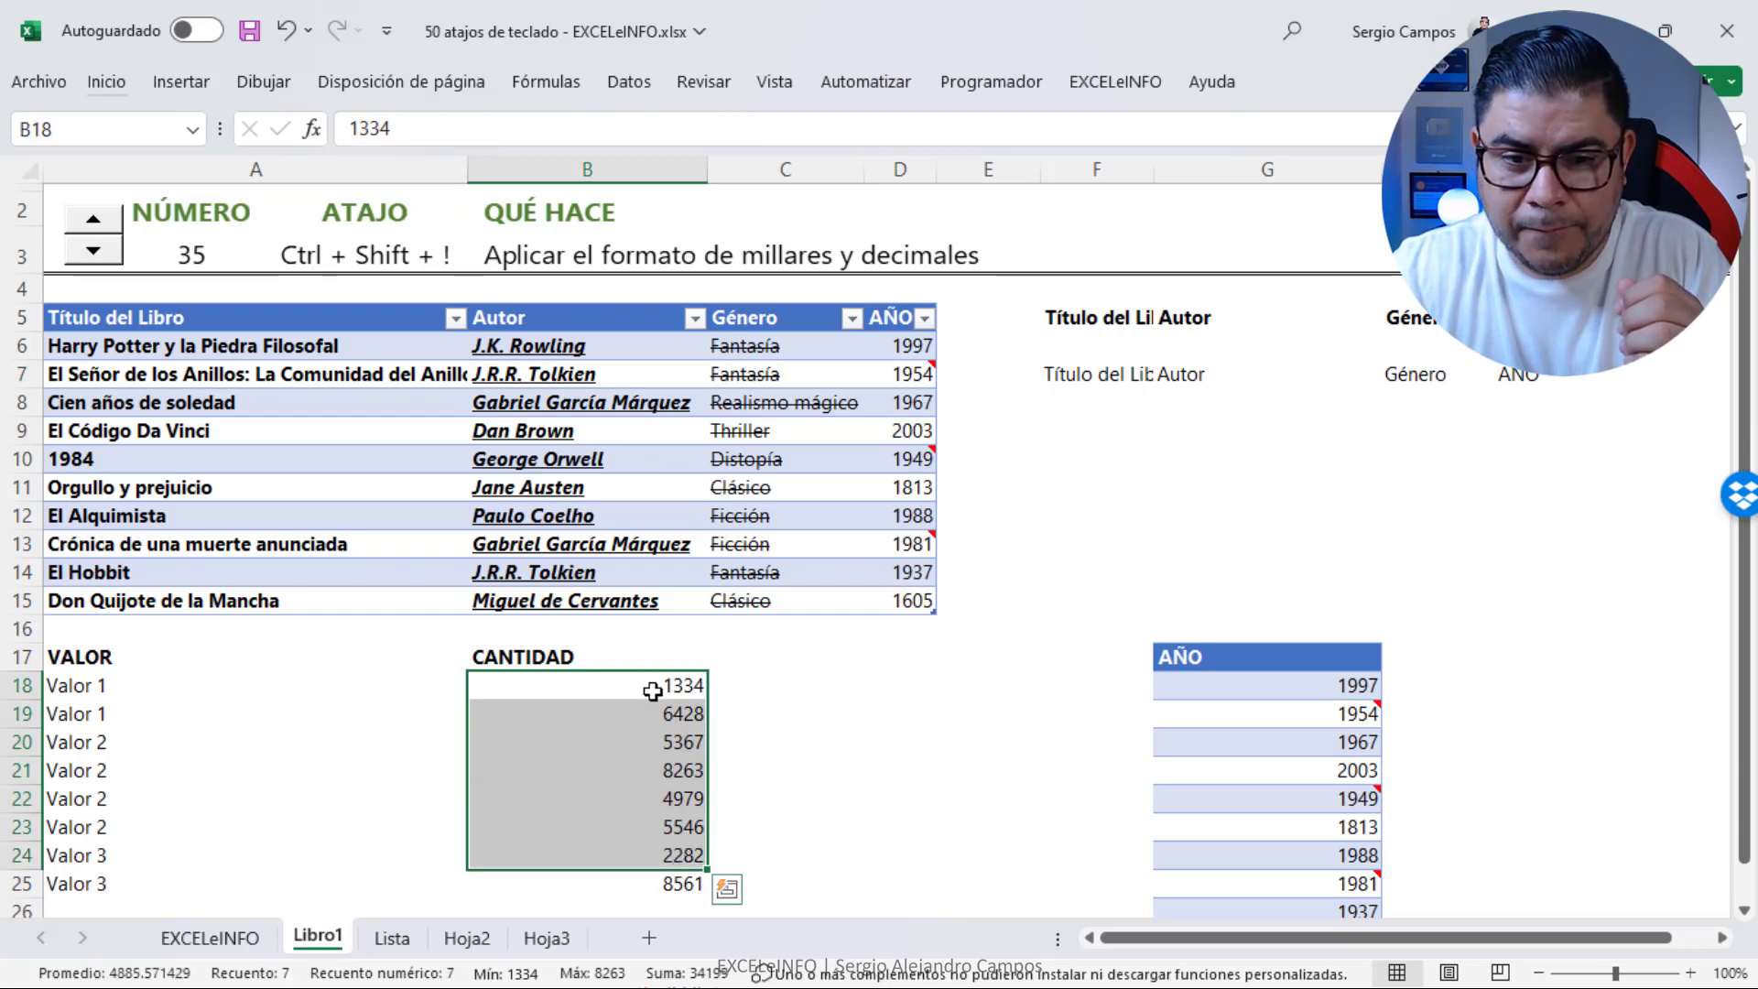
{"action": "left_click_drag", "start_coordinate": [655, 690], "coordinate": [661, 880]}
{"action": "key", "text": "ctrl+shift+1"}
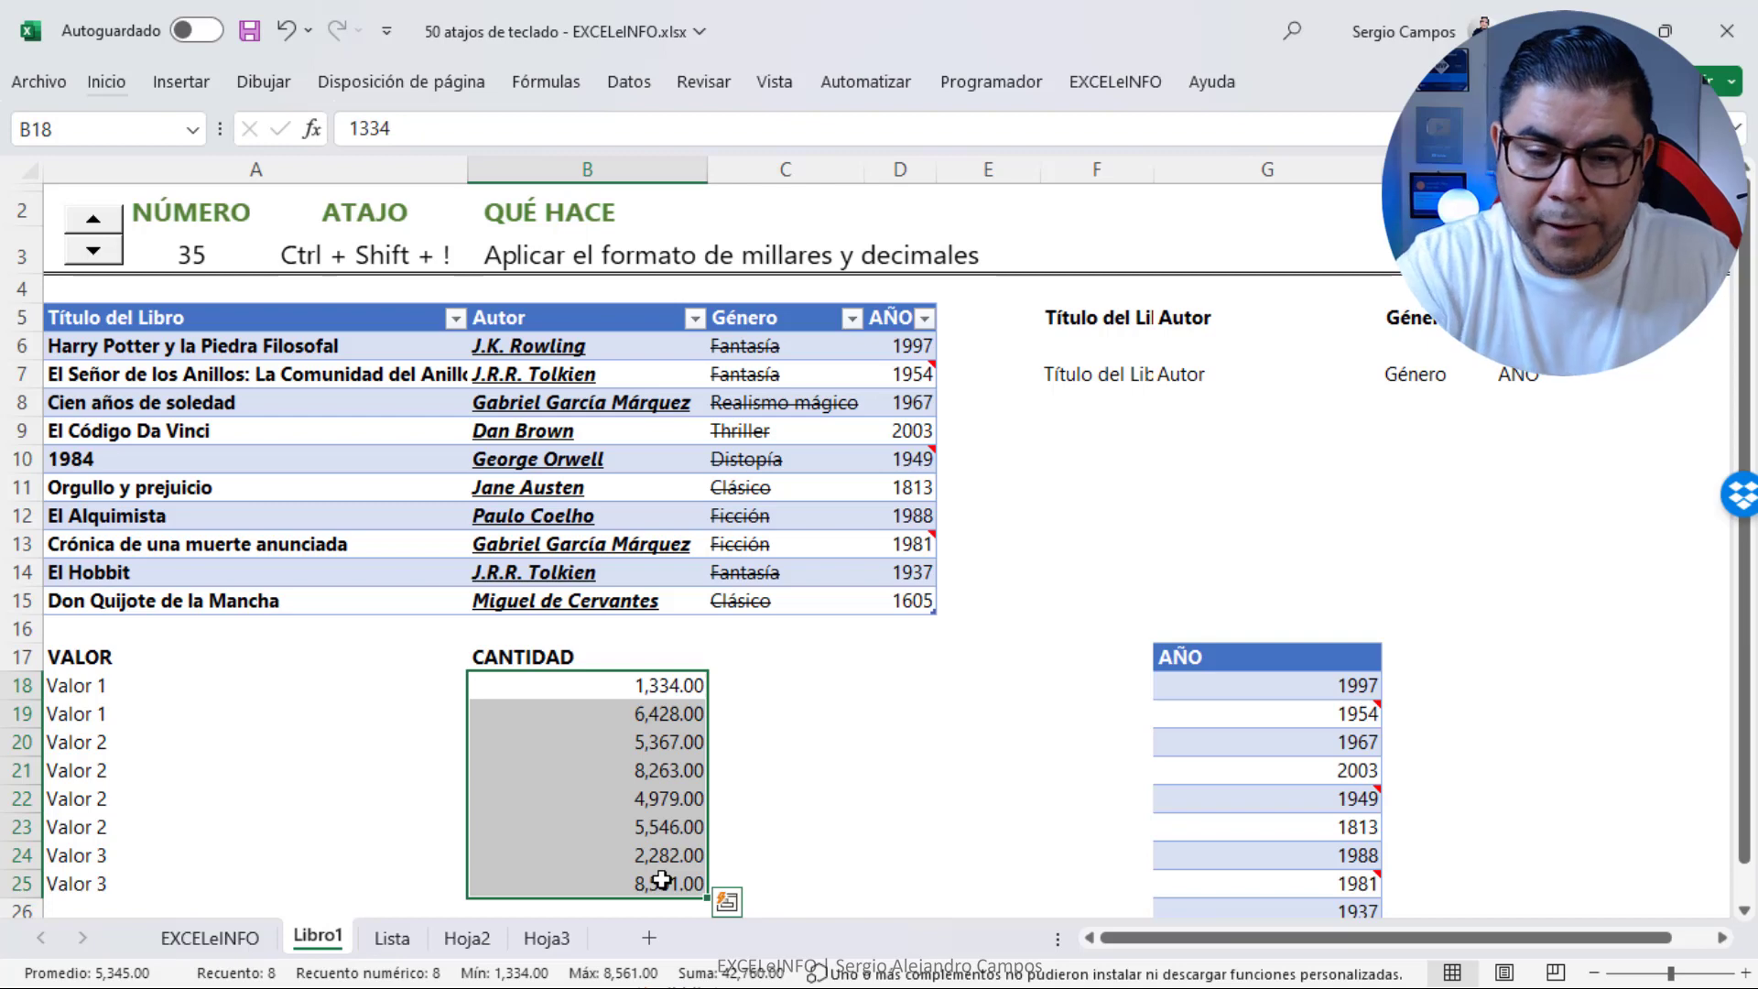
Advance to shortcut 36 and show, then dismiss, the Ctrl+- delete cells options at A17
{"action": "left_click", "coordinate": [283, 465]}
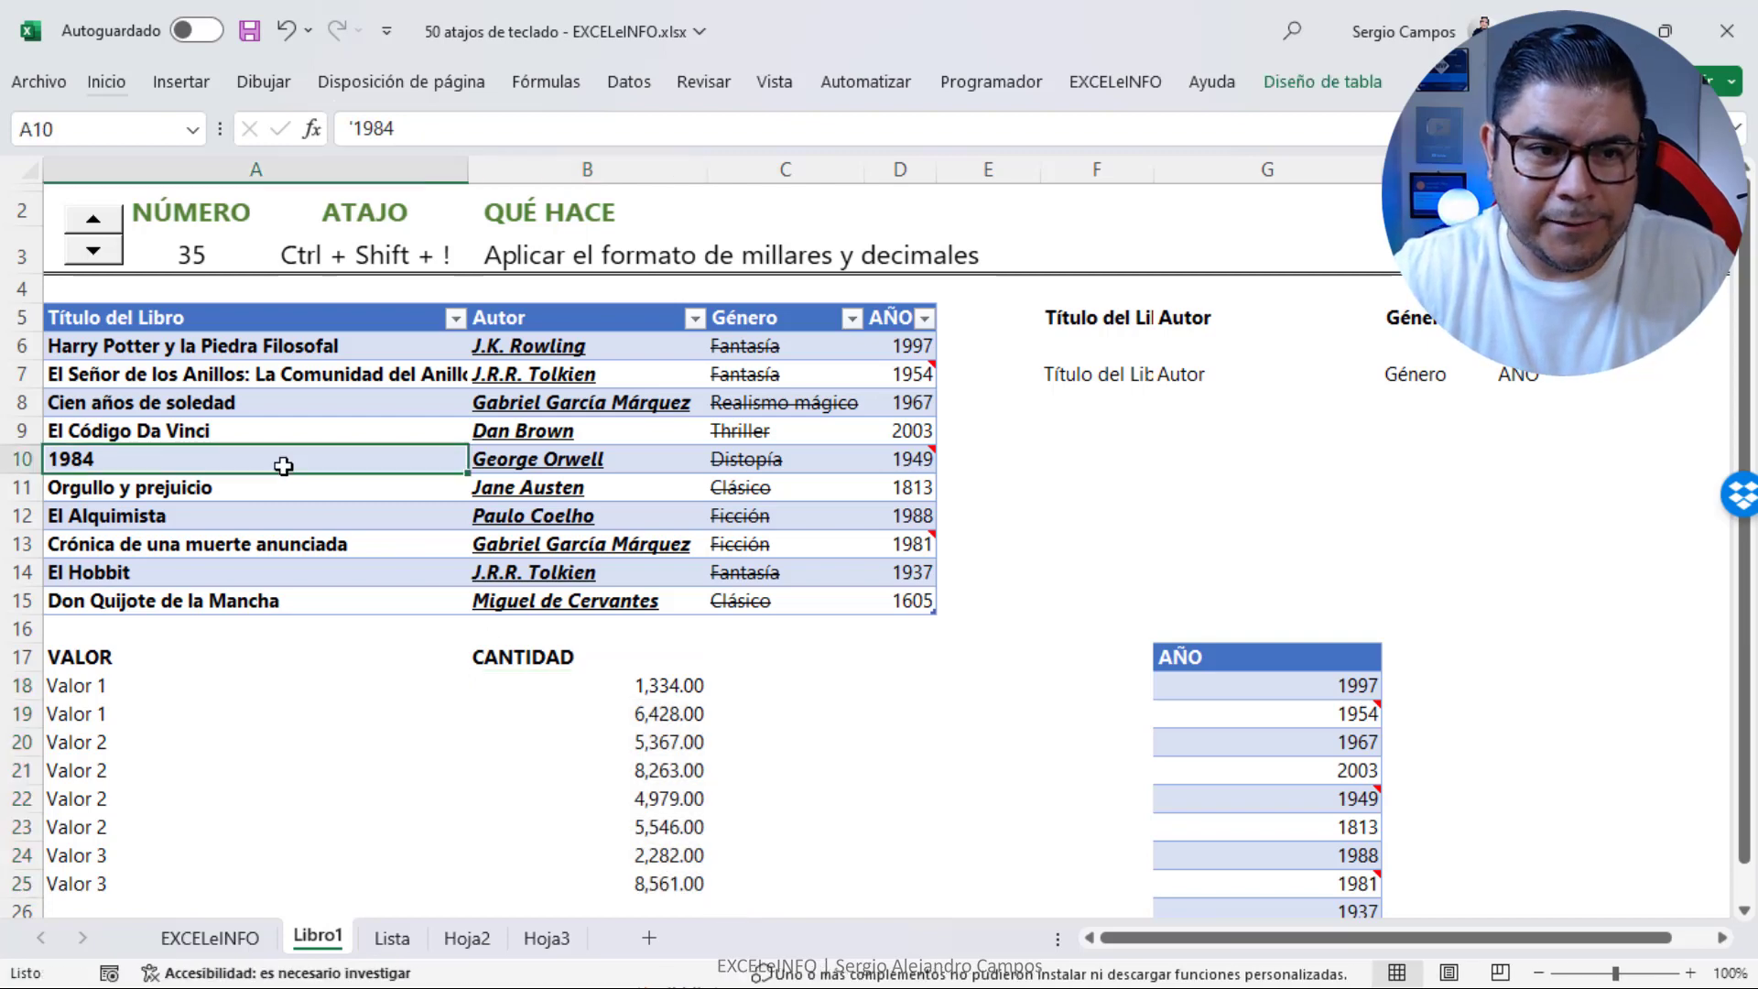
{"action": "left_click", "coordinate": [95, 220]}
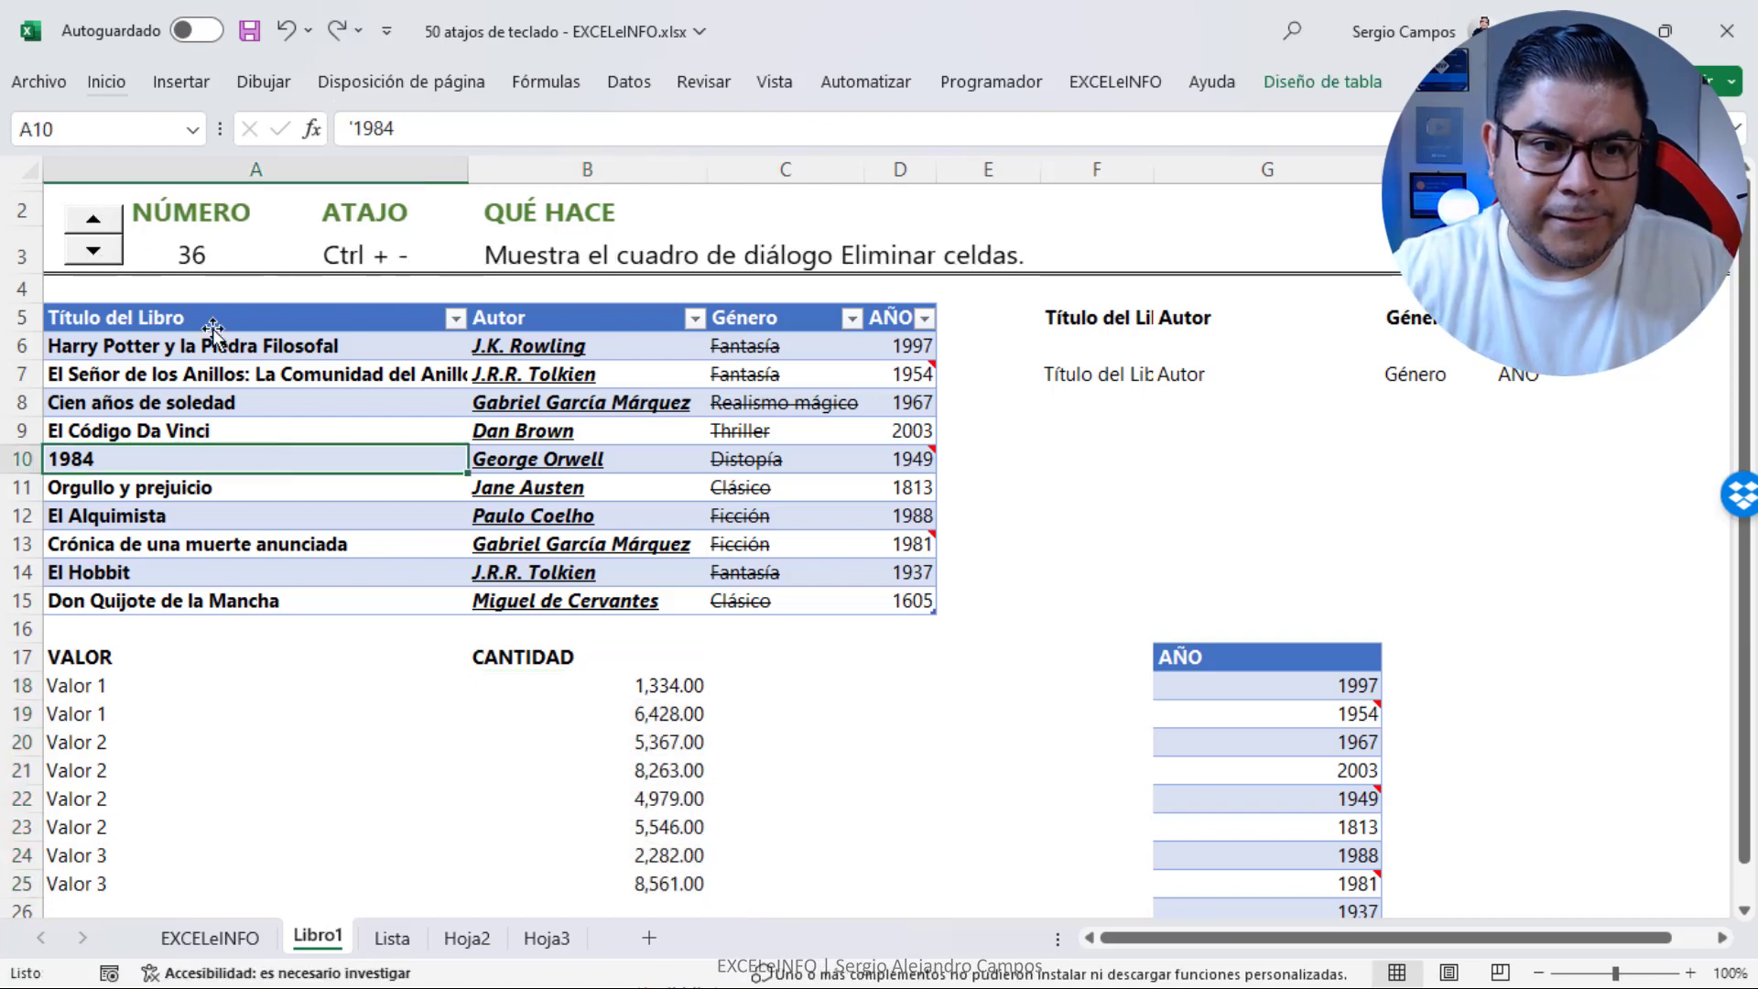
{"action": "left_click", "coordinate": [262, 659]}
{"action": "key", "text": "ctrl+minus"}
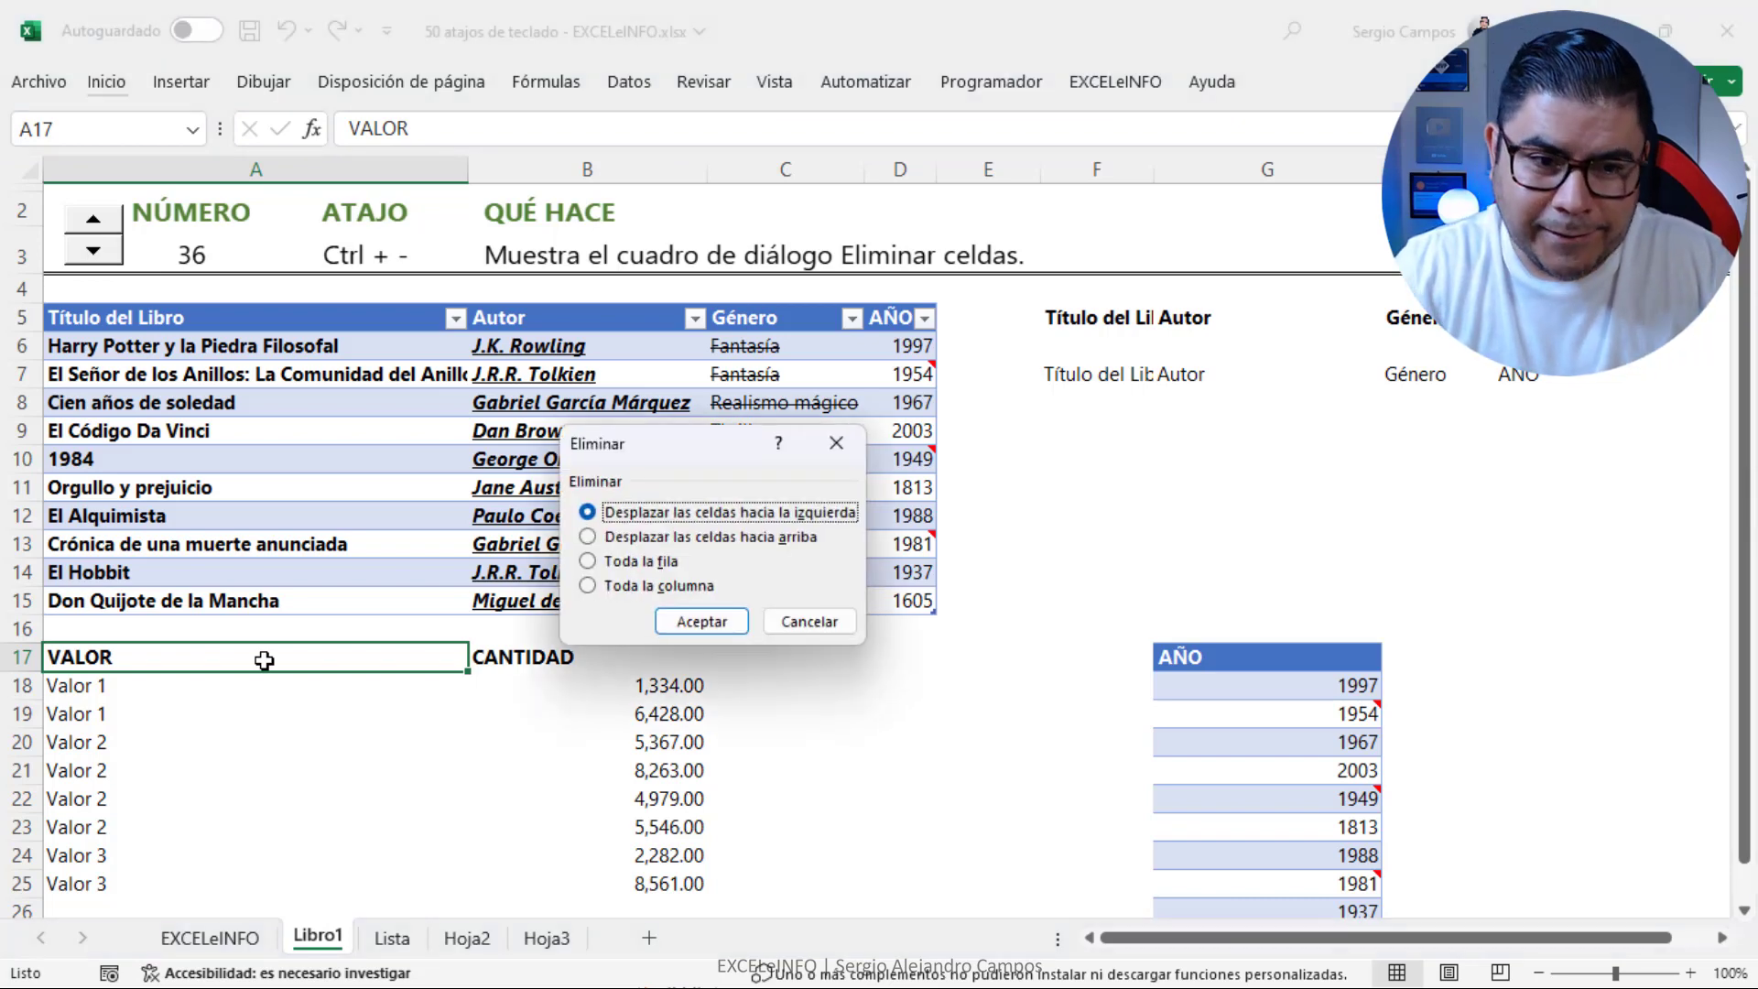
{"action": "key", "text": "Escape"}
Delete the 1984 row from the book table with Ctrl+-, then undo it
{"action": "key", "text": "Up"}
{"action": "key", "text": "Up"}
{"action": "key", "text": "Up"}
{"action": "key", "text": "Up"}
{"action": "key", "text": "Up"}
{"action": "key", "text": "Up"}
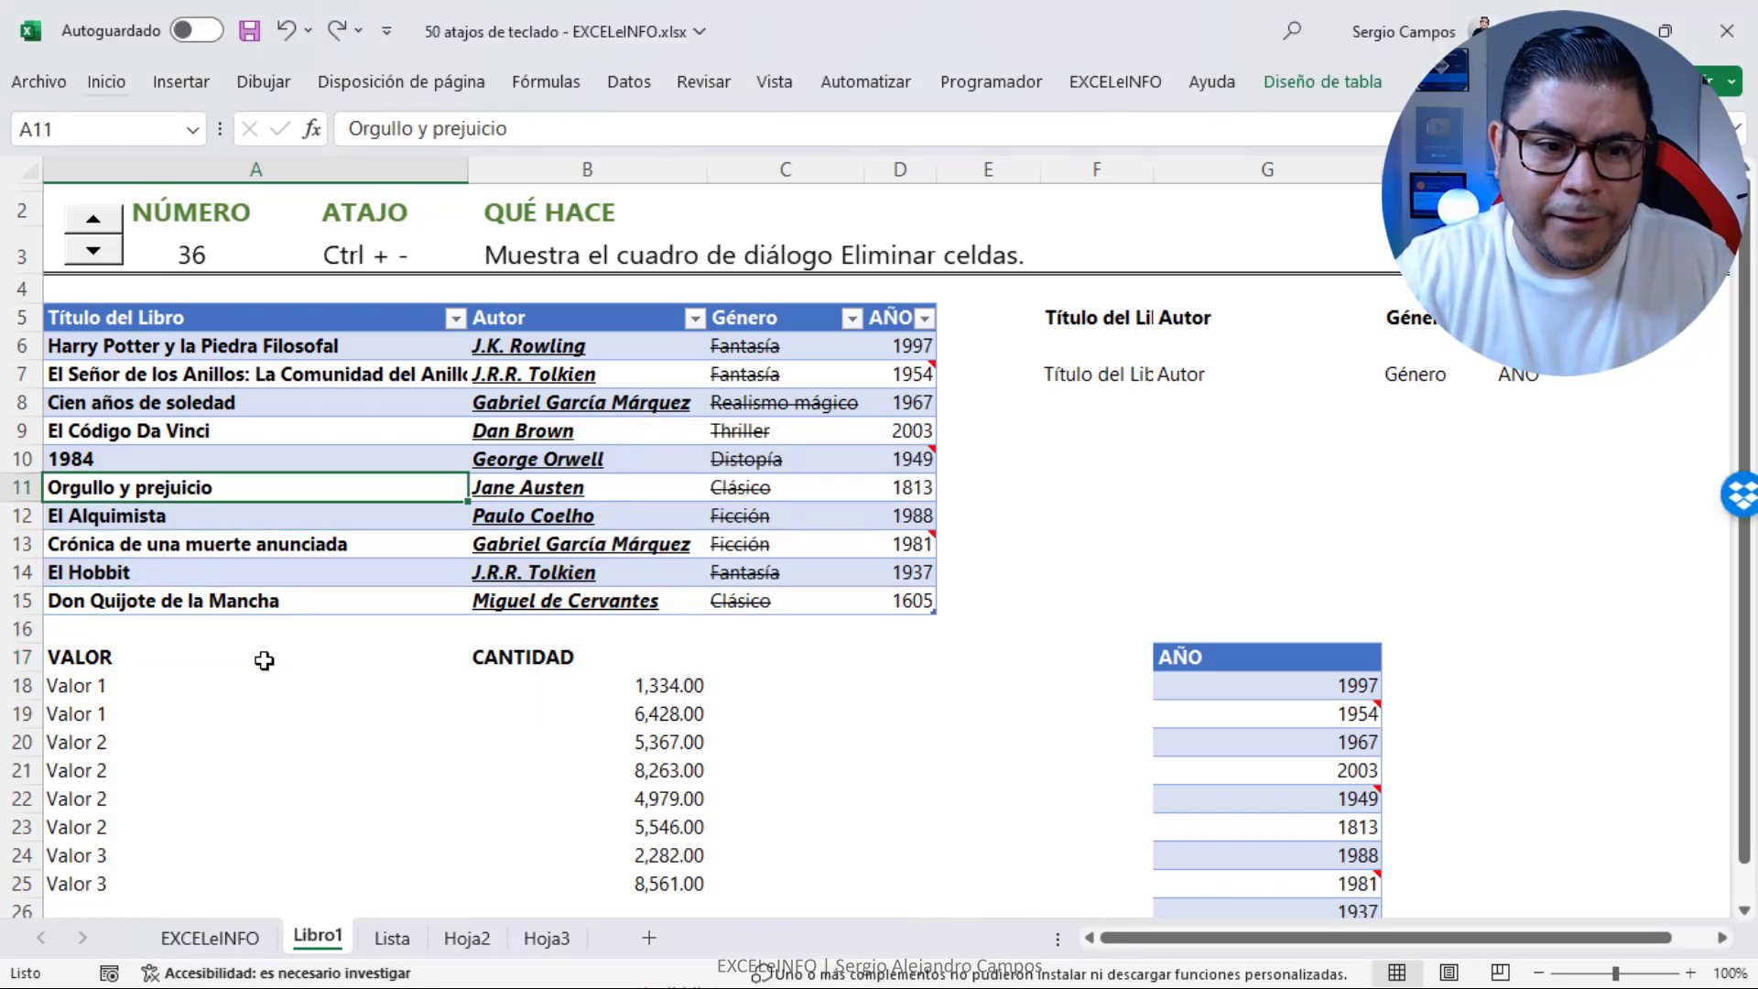
{"action": "key", "text": "Up"}
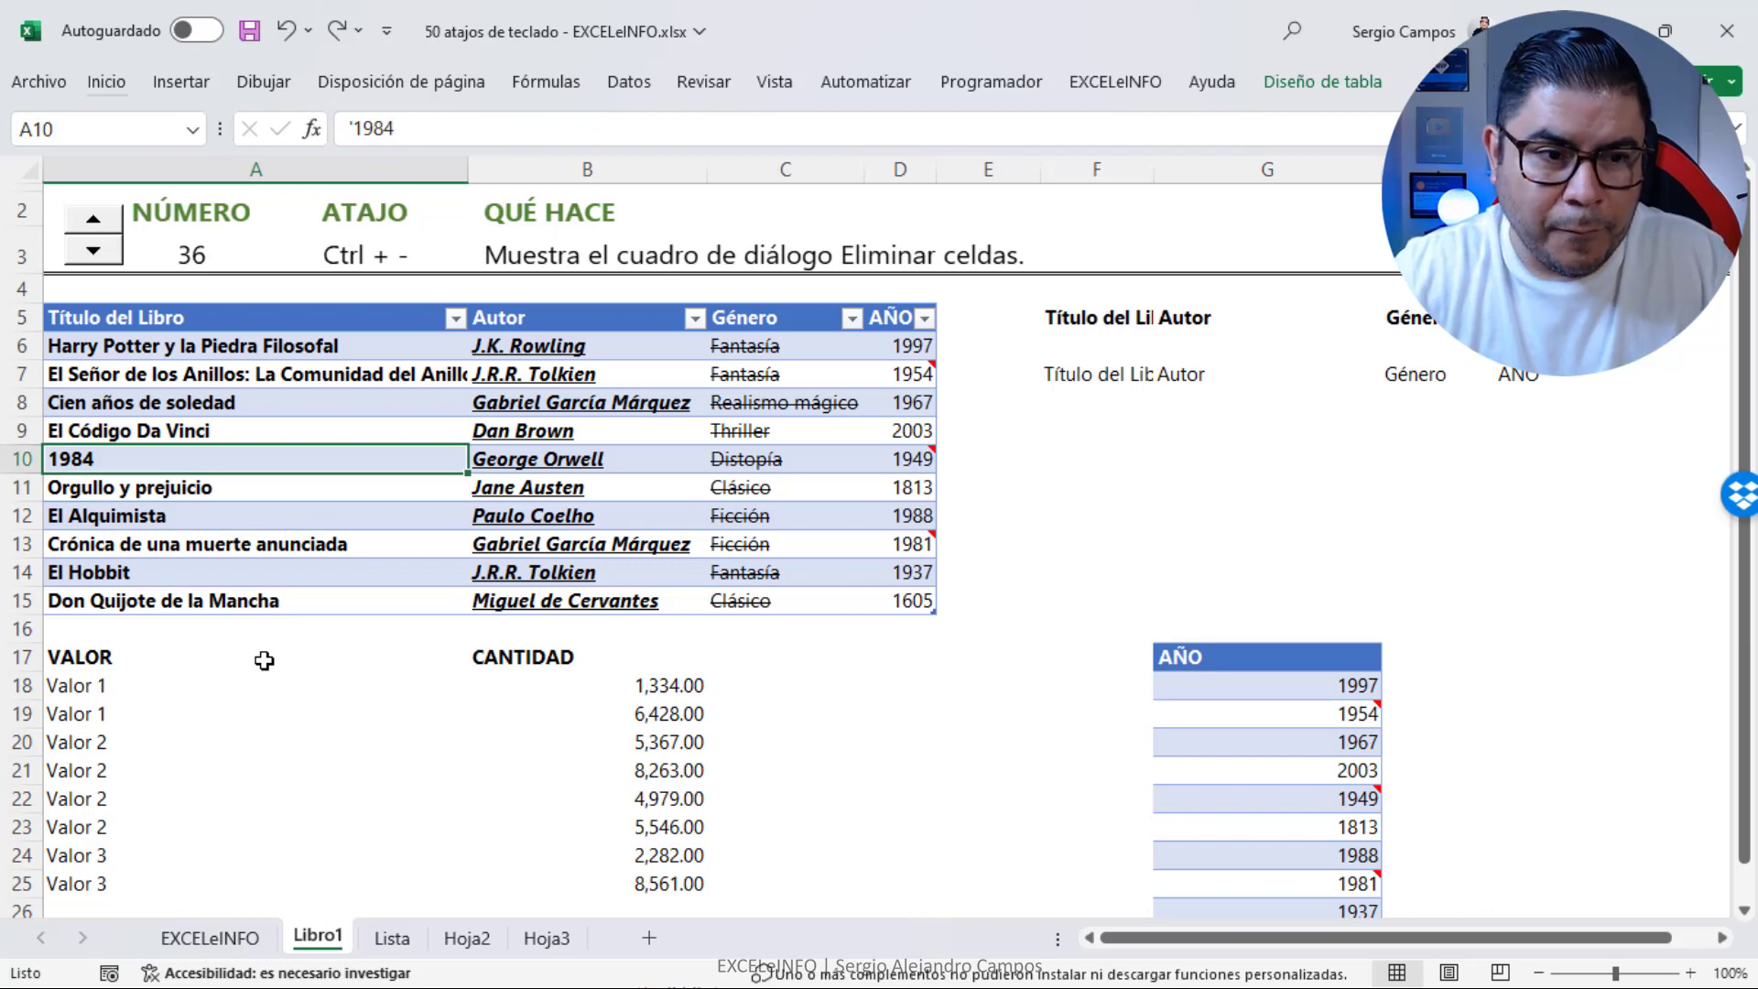
{"action": "key", "text": "ctrl+minus"}
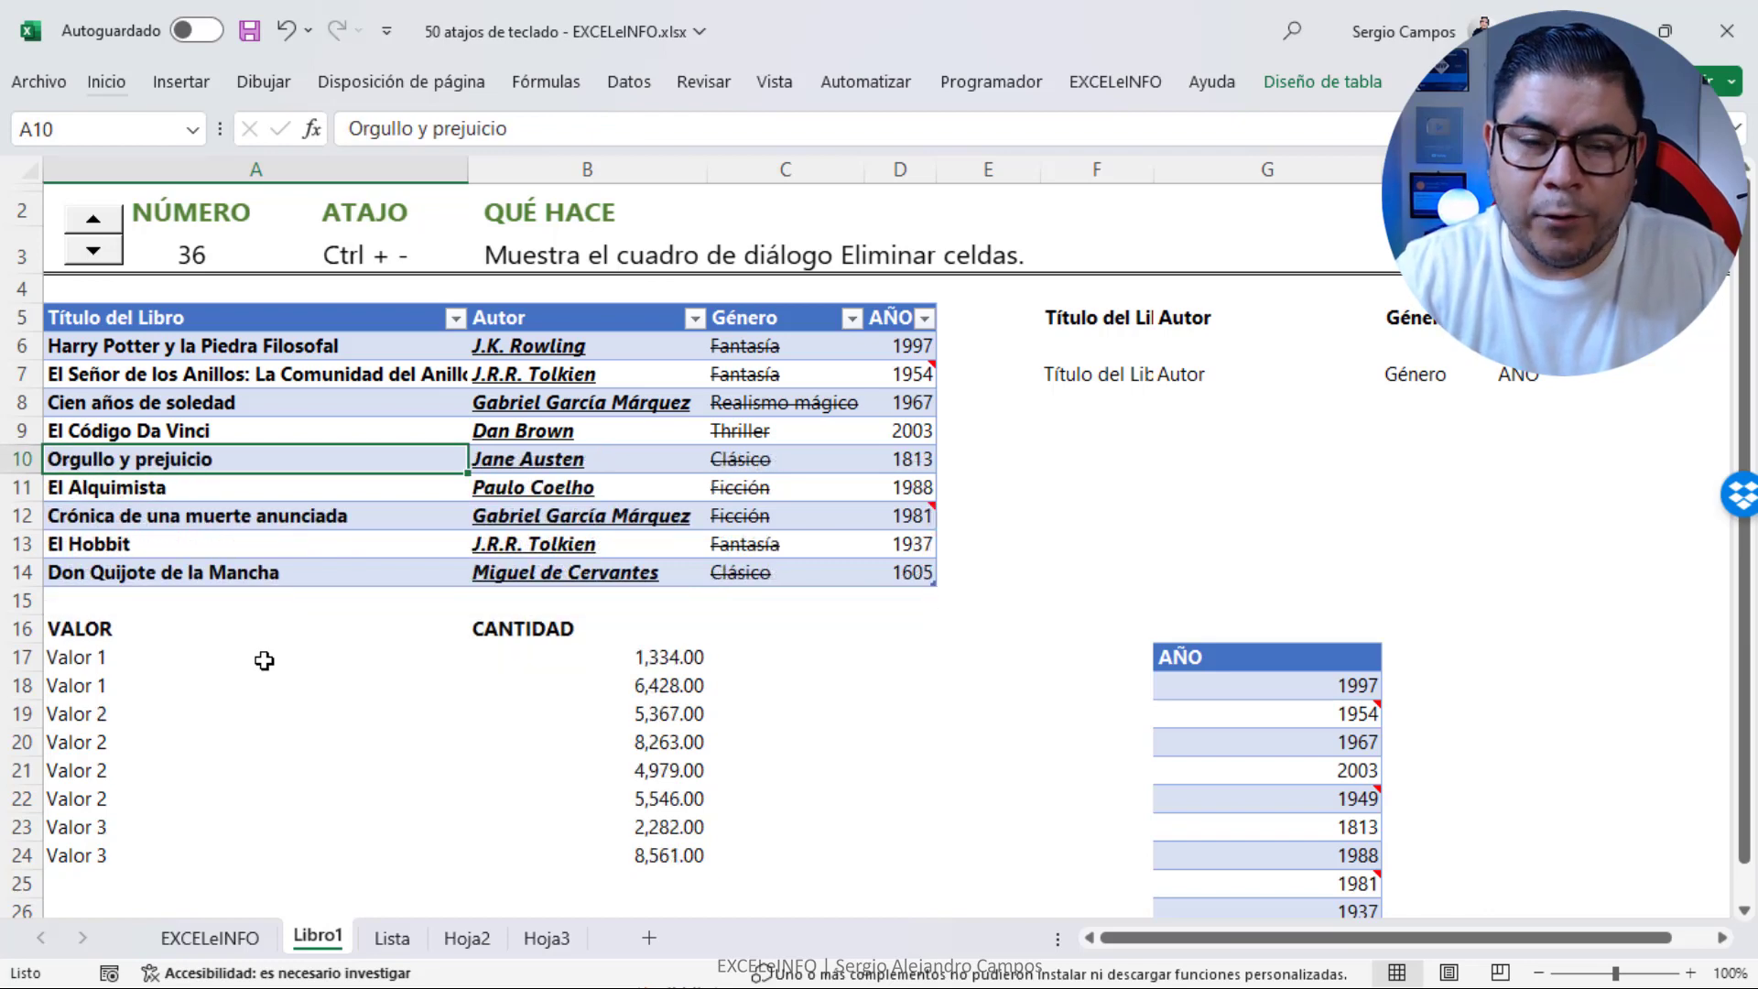
{"action": "key", "text": "ctrl+z"}
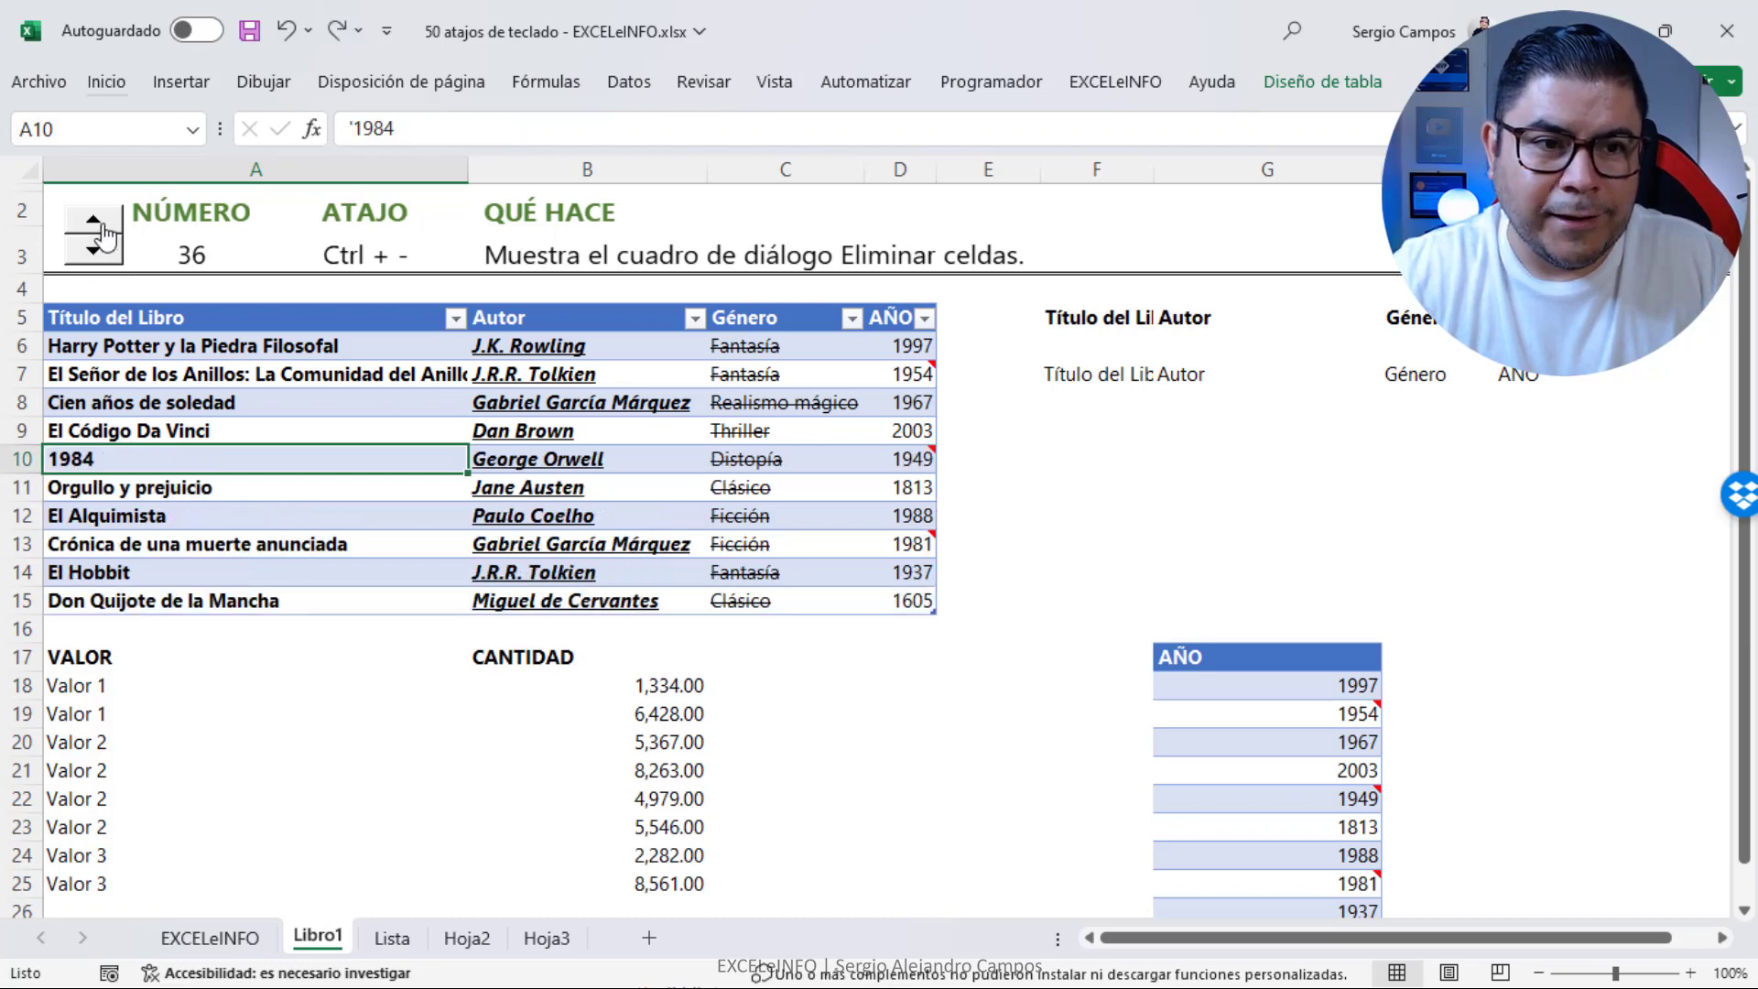
Advance to shortcut 37 and show, then dismiss, the Ctrl++ insert cells options at A18
{"action": "left_click", "coordinate": [96, 221]}
{"action": "left_click", "coordinate": [245, 679]}
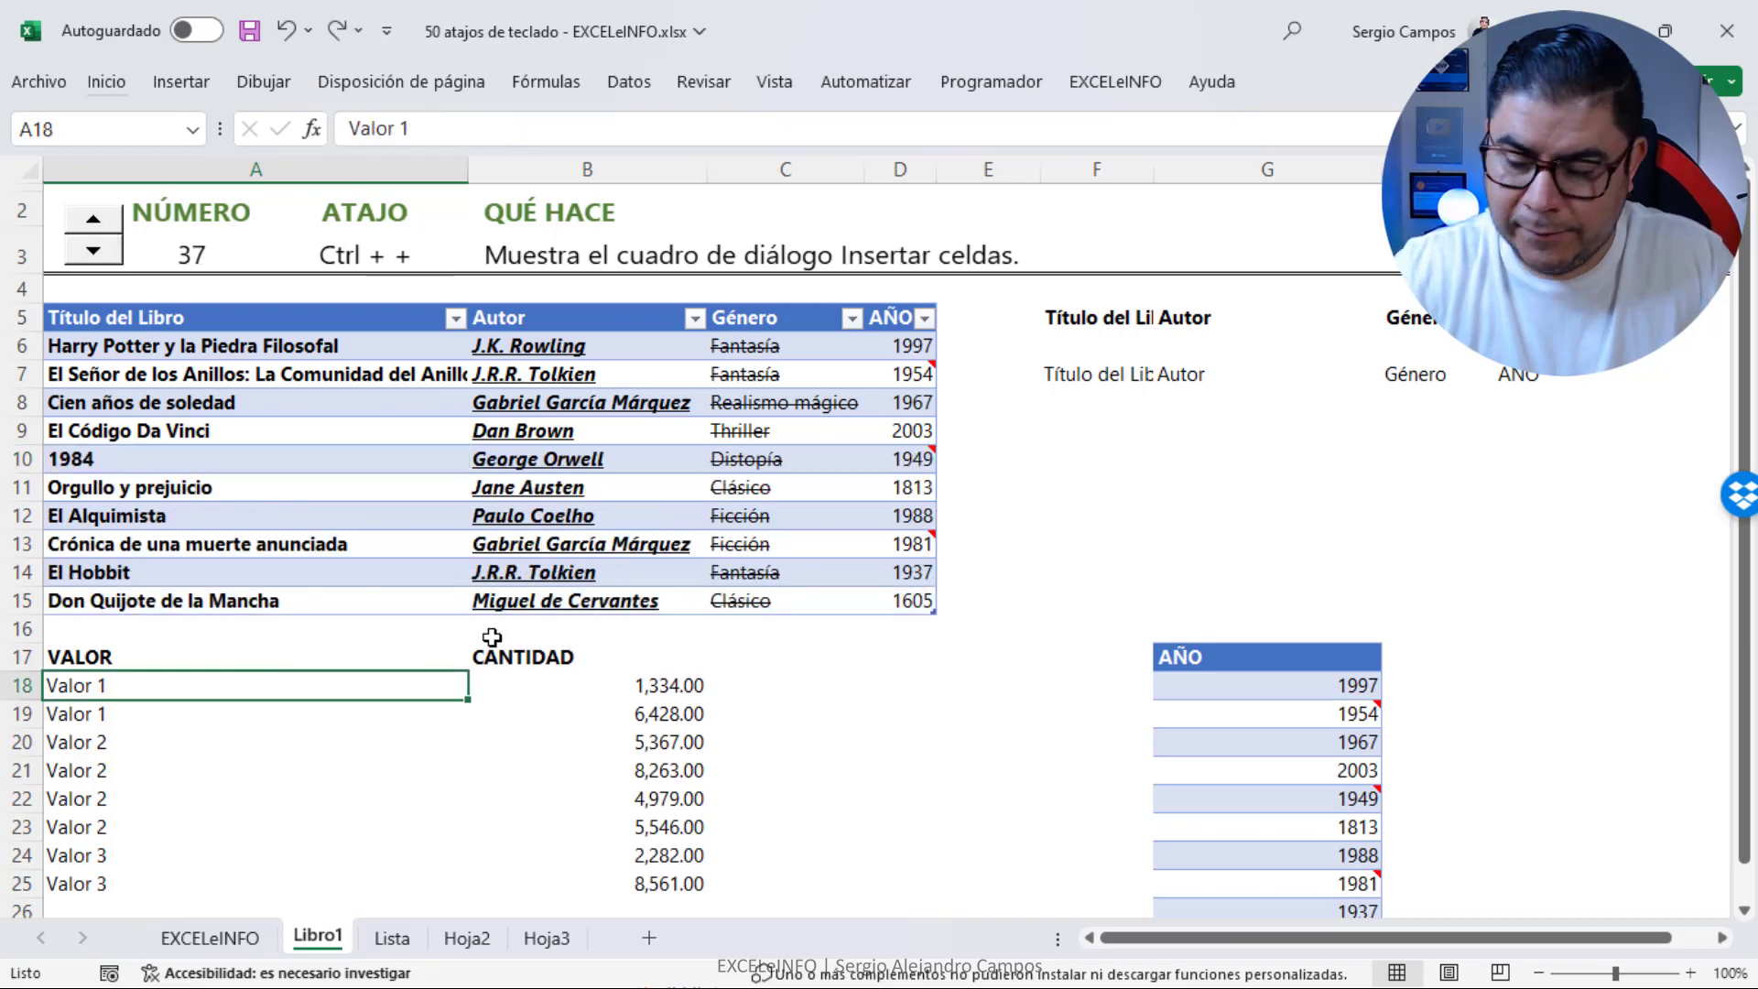
{"action": "key", "text": "ctrl+plus"}
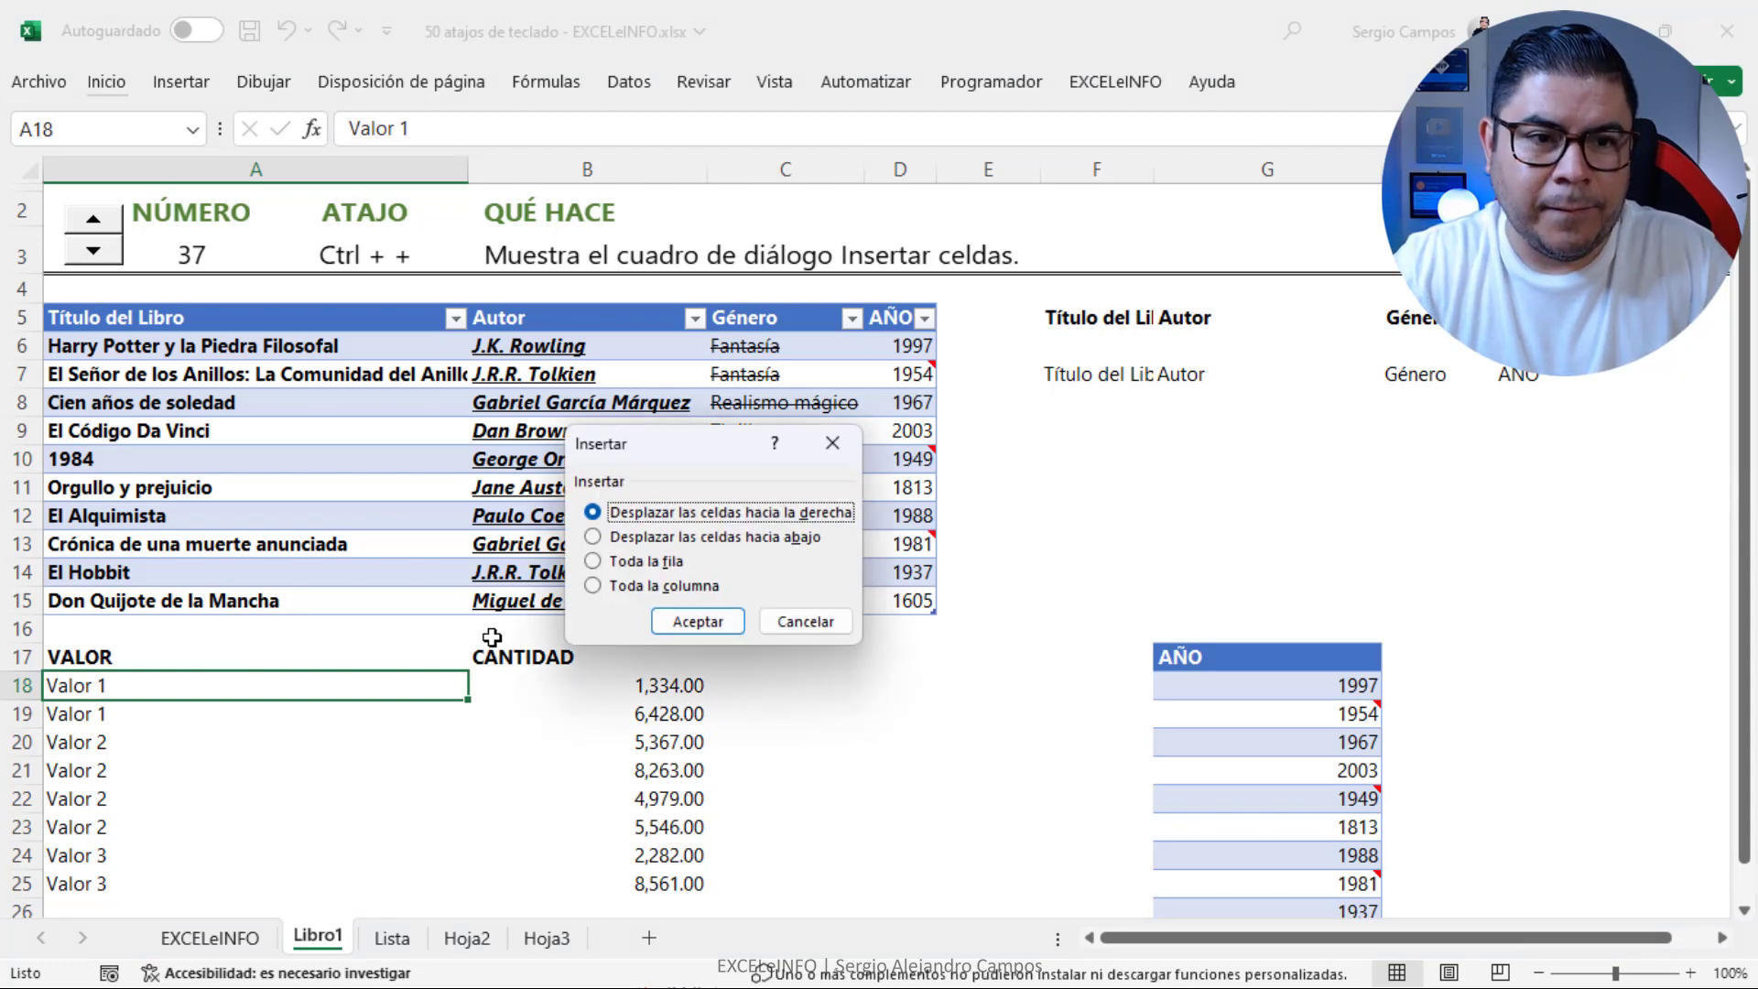
{"action": "key", "text": "Escape"}
Insert a blank row above Orgullo y prejuicio, undo it, and advance to shortcut 38
{"action": "key", "text": "Up"}
{"action": "key", "text": "Up"}
{"action": "key", "text": "Up"}
{"action": "key", "text": "Up"}
{"action": "key", "text": "Up"}
{"action": "key", "text": "Up"}
{"action": "key", "text": "Up"}
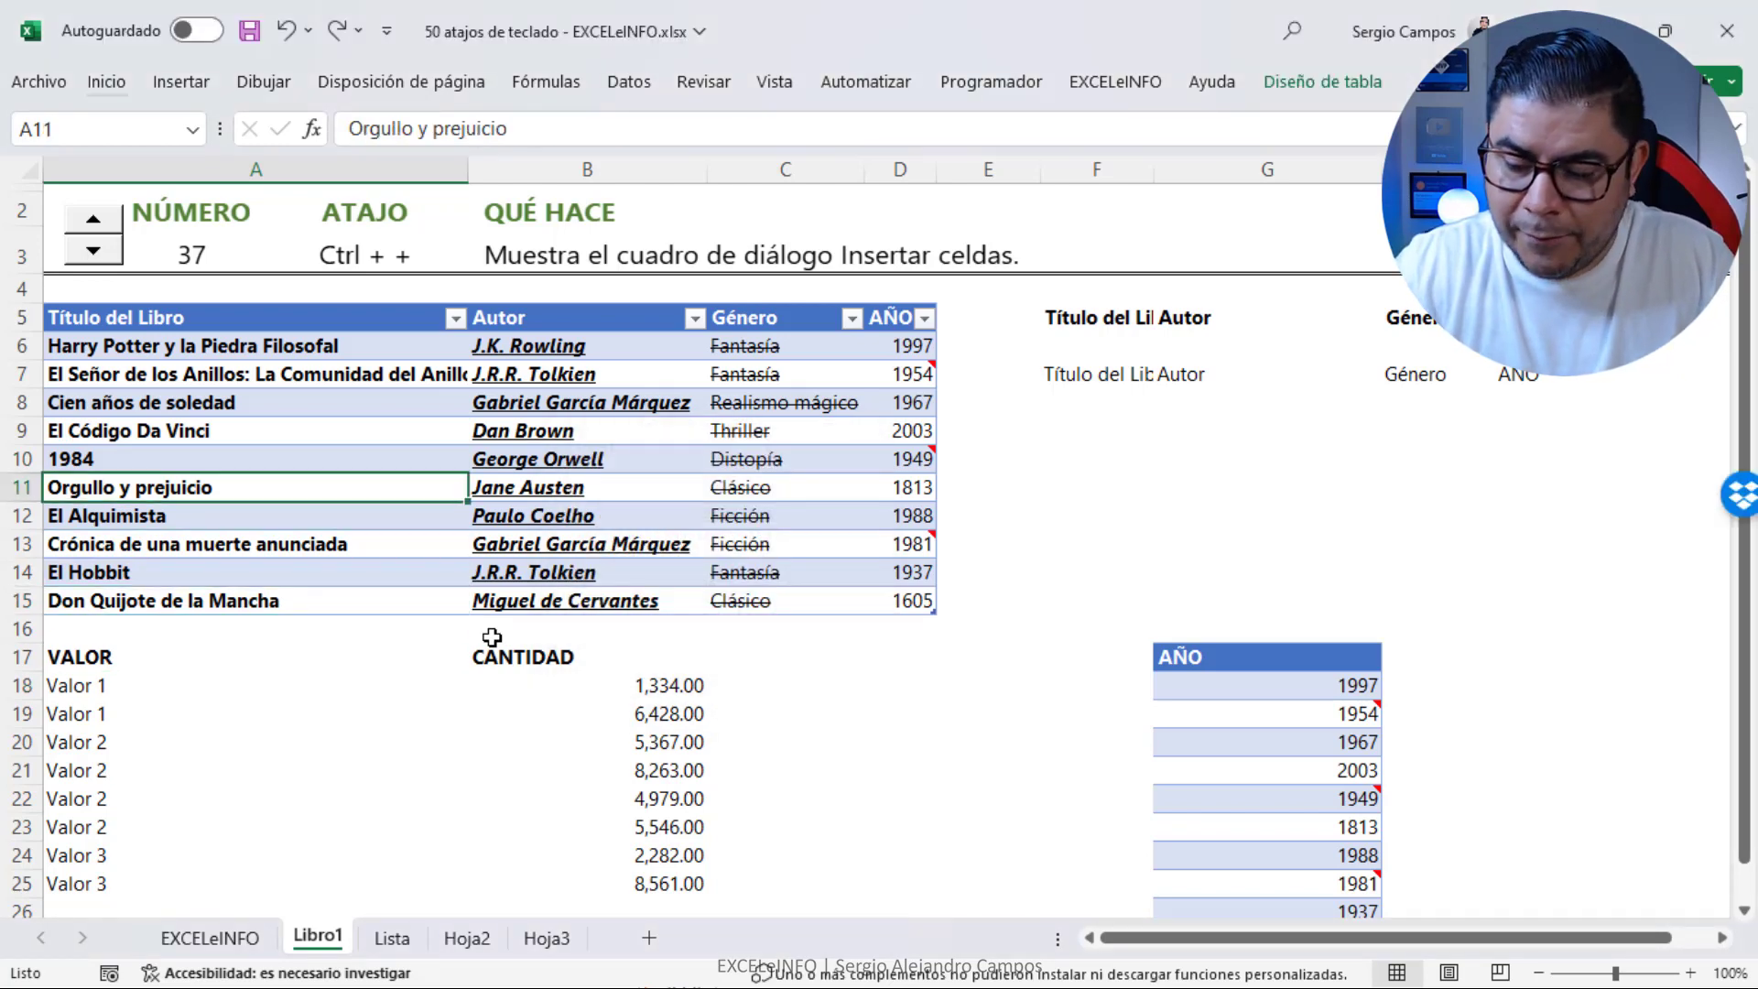
{"action": "key", "text": "ctrl+plus"}
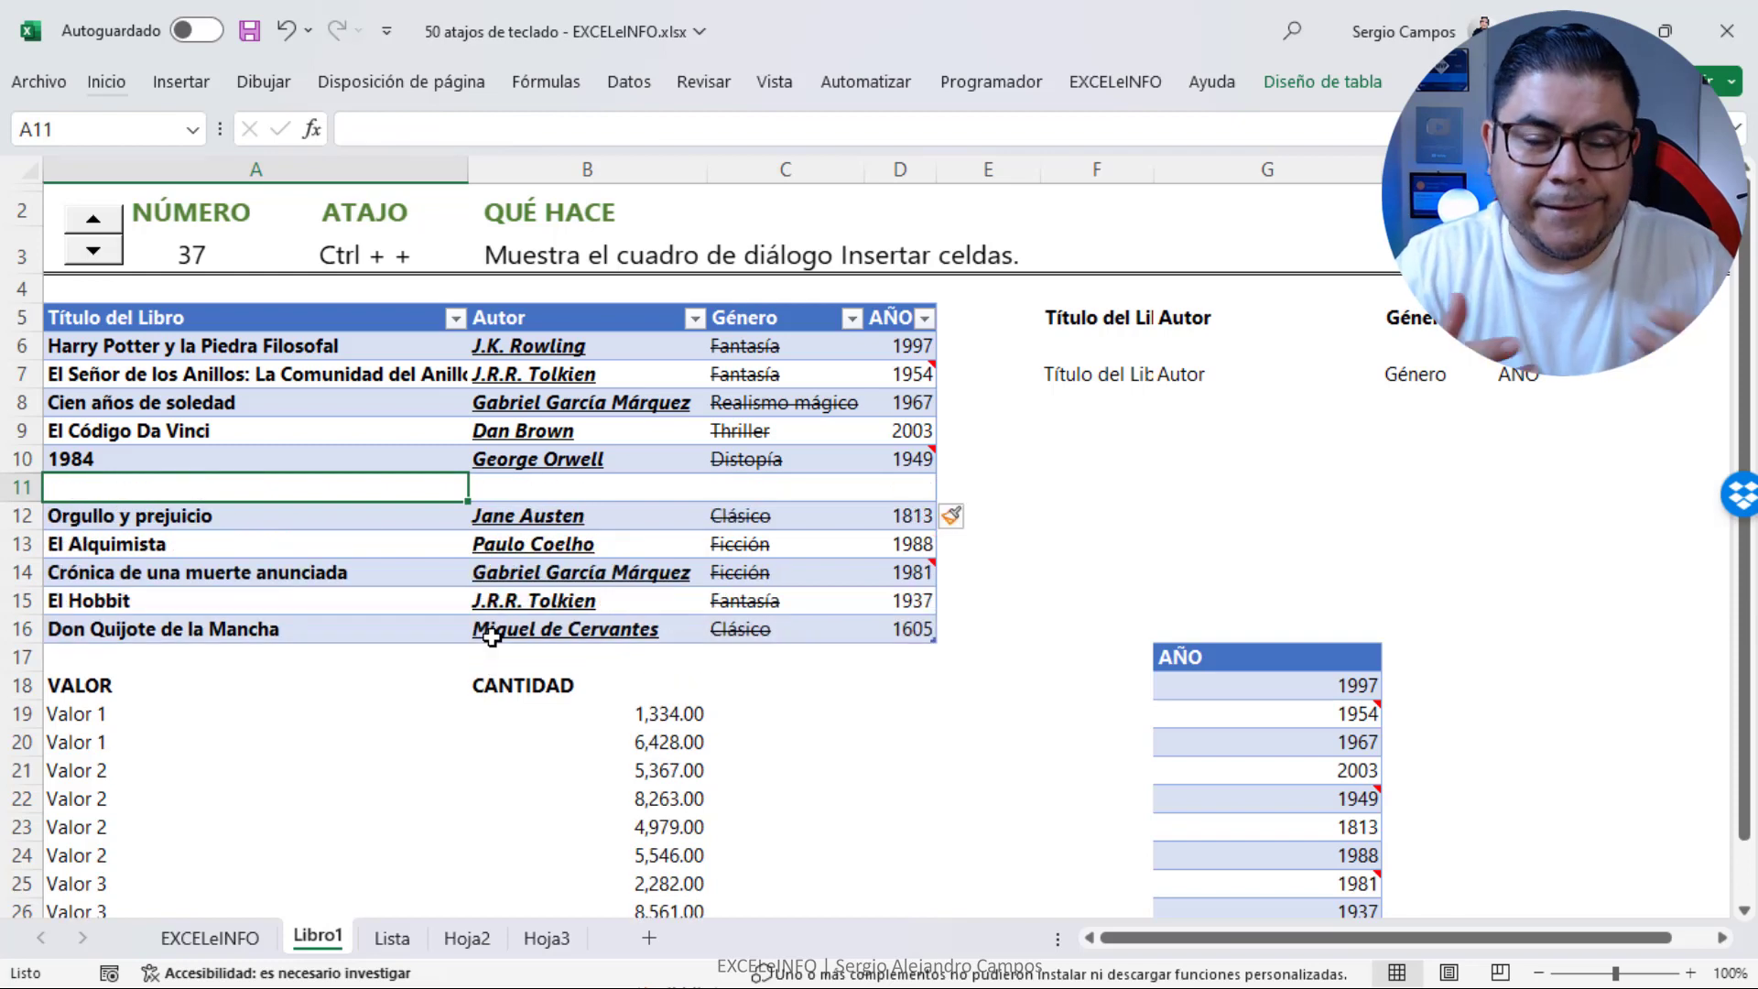
{"action": "key", "text": "ctrl+z"}
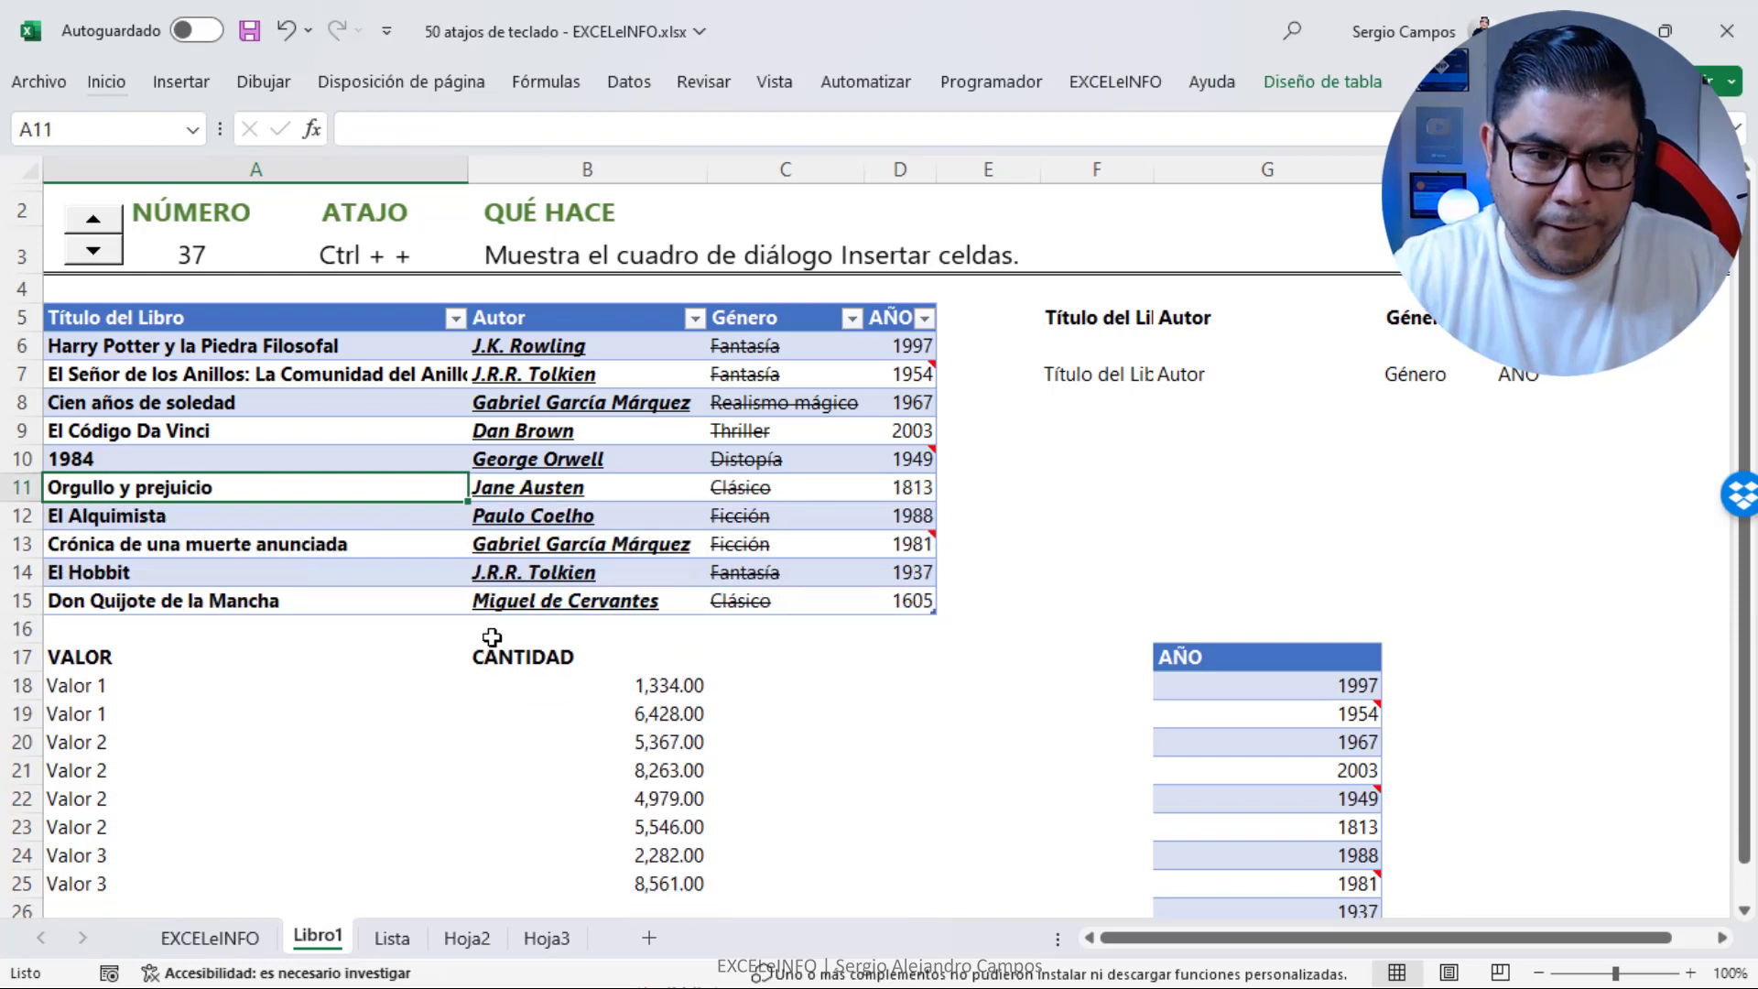
{"action": "key", "text": "ctrl+z"}
{"action": "left_click", "coordinate": [109, 223]}
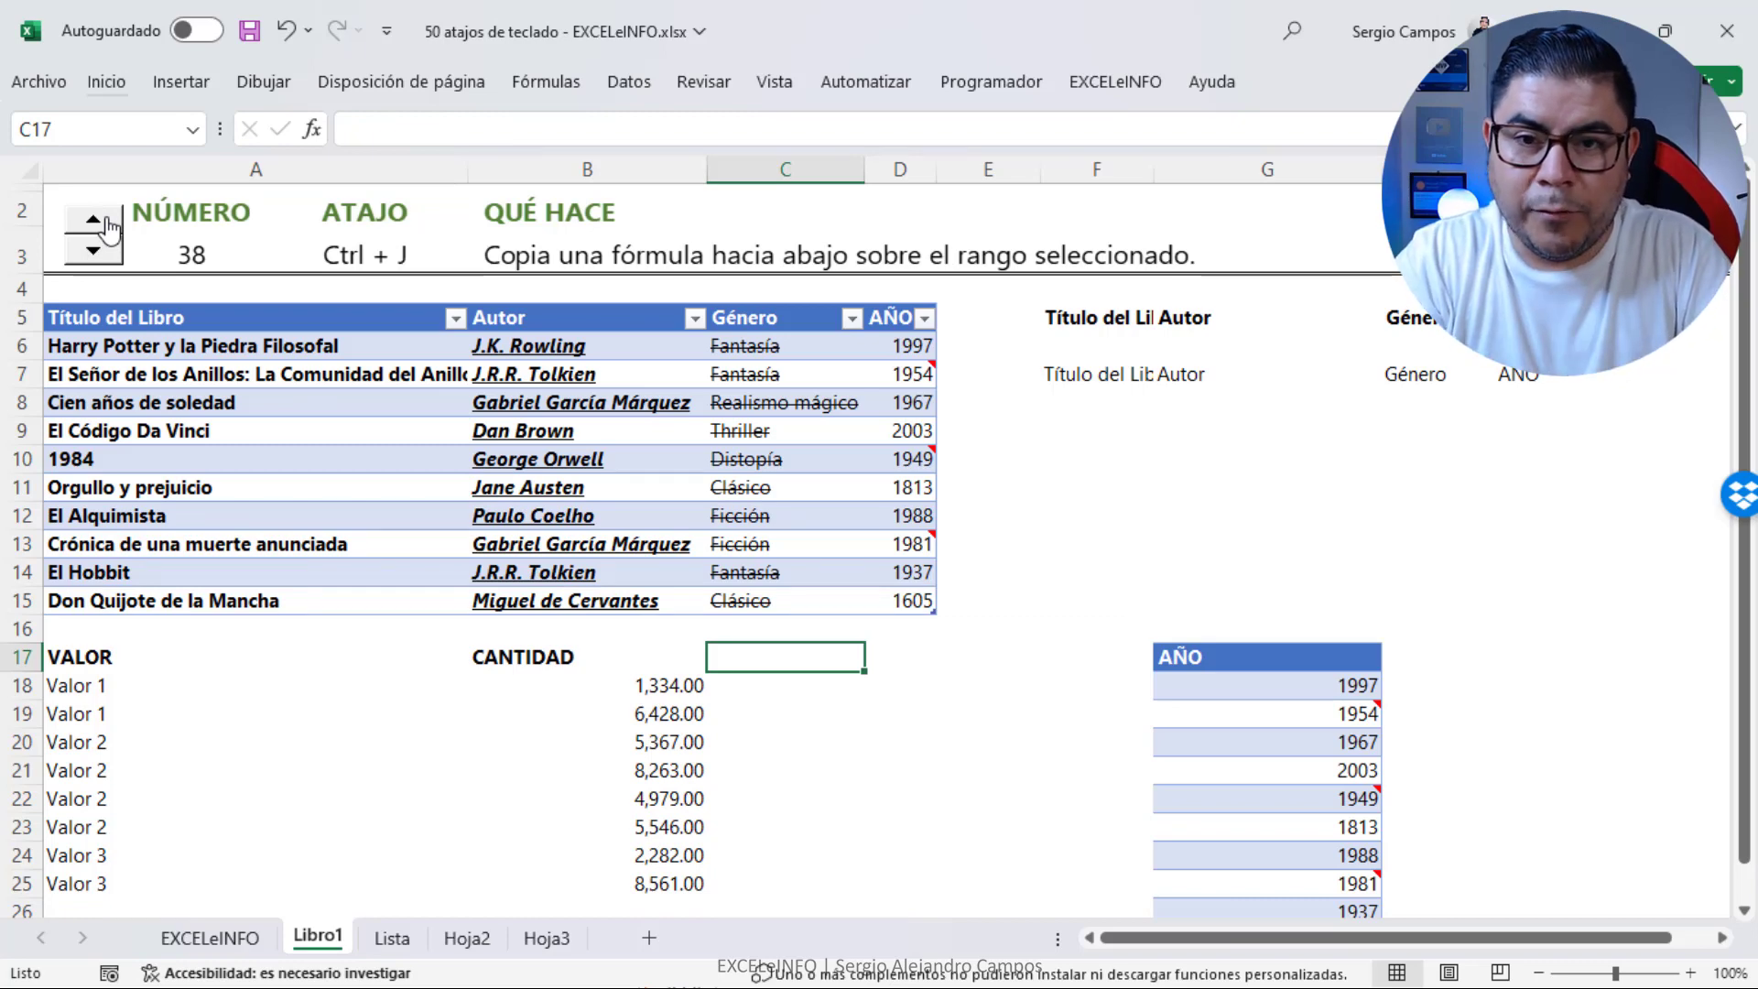
Enter the heading VALOR in C17 and the formula =ALEATORIO.ENTRE(1,10) in C18
{"action": "type", "text": "VALOR"}
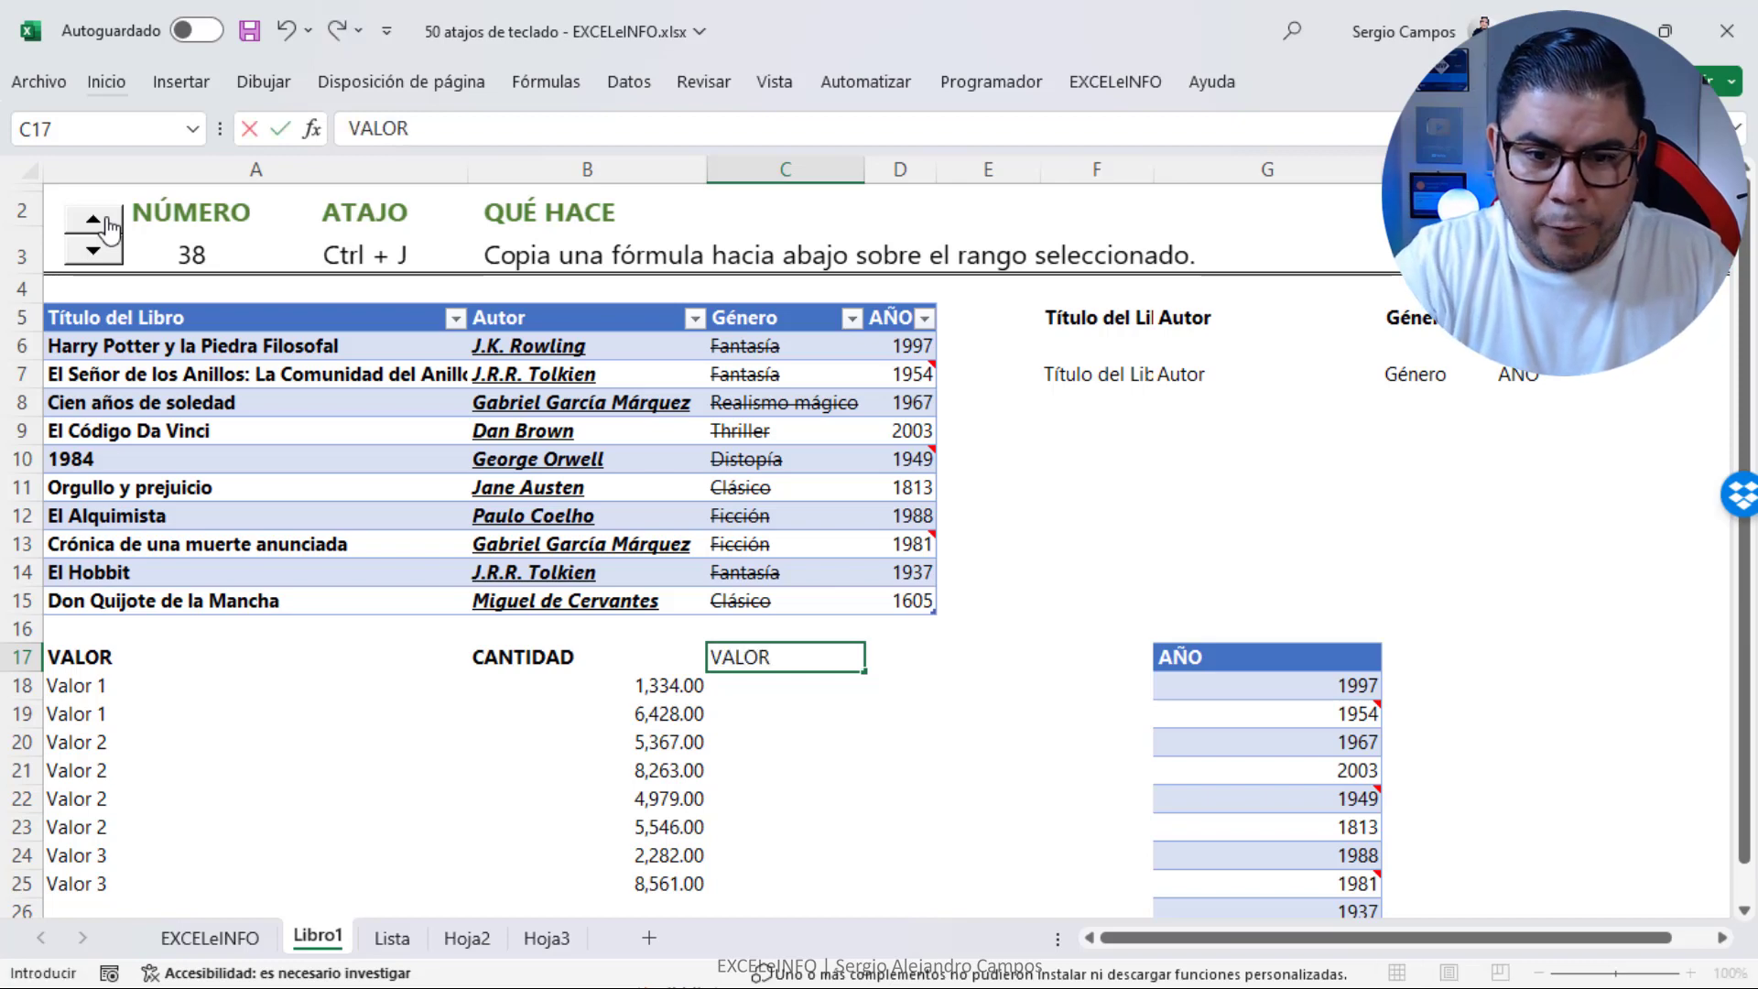
{"action": "key", "text": "Return"}
{"action": "type", "text": "=AL"}
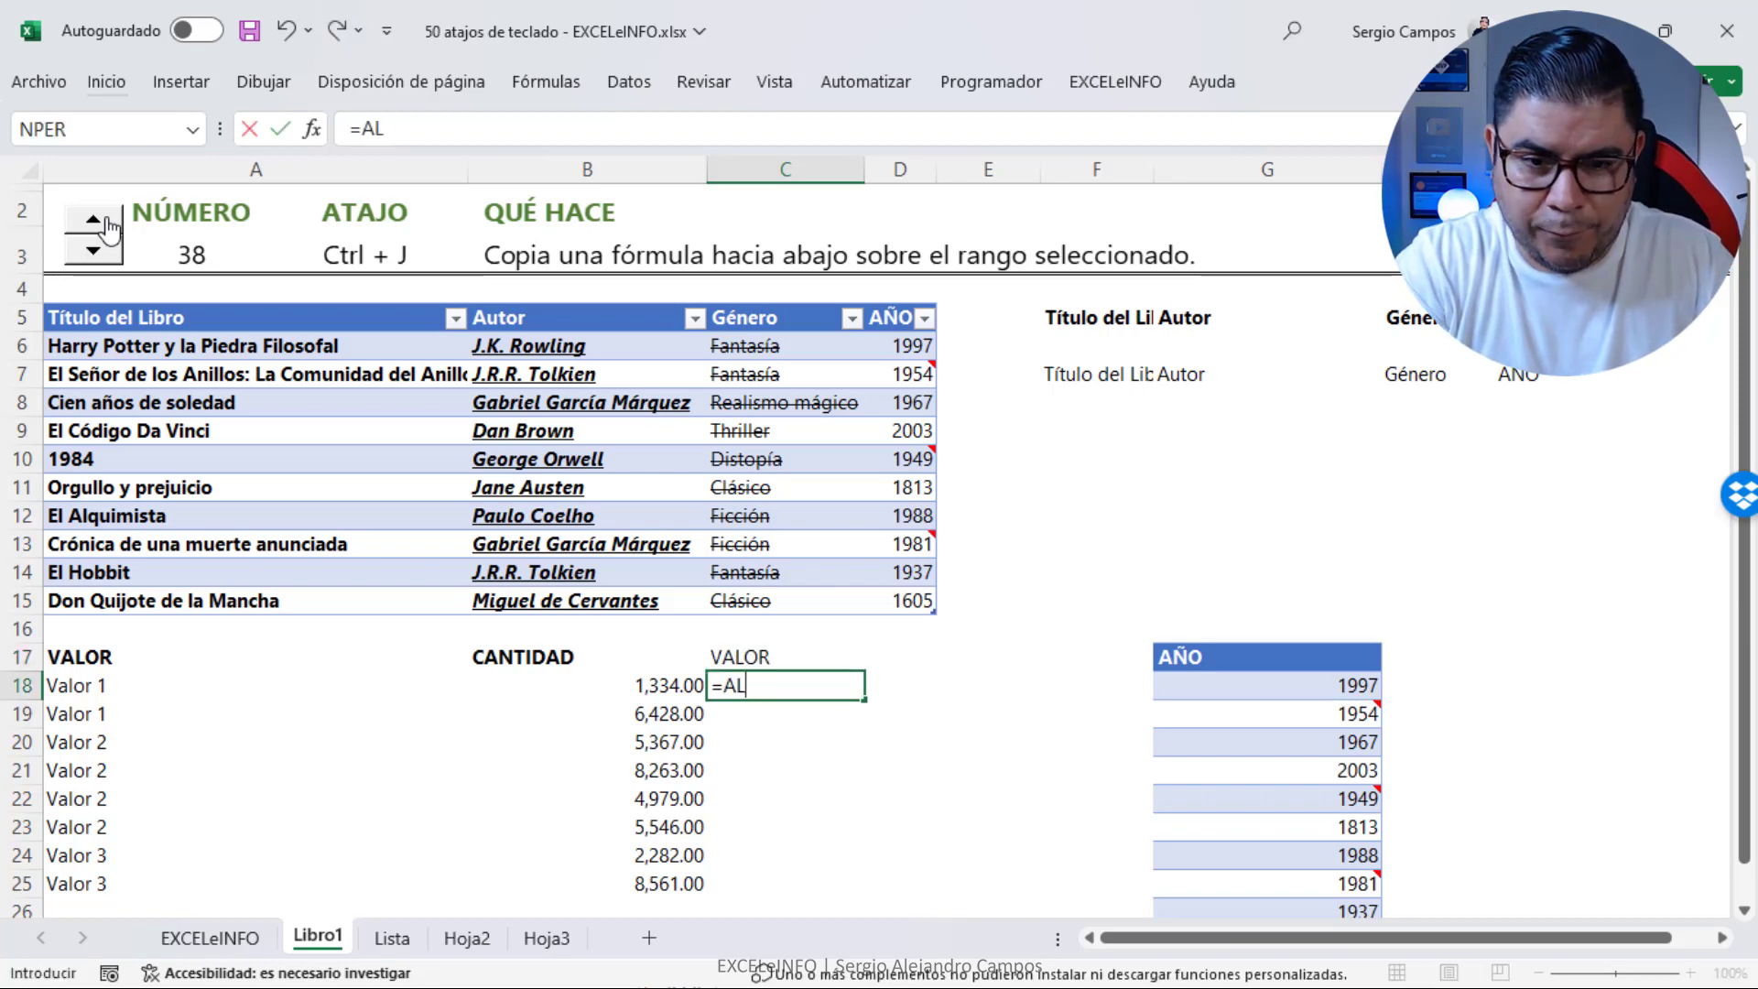
{"action": "key", "text": "Down"}
{"action": "key", "text": "Tab"}
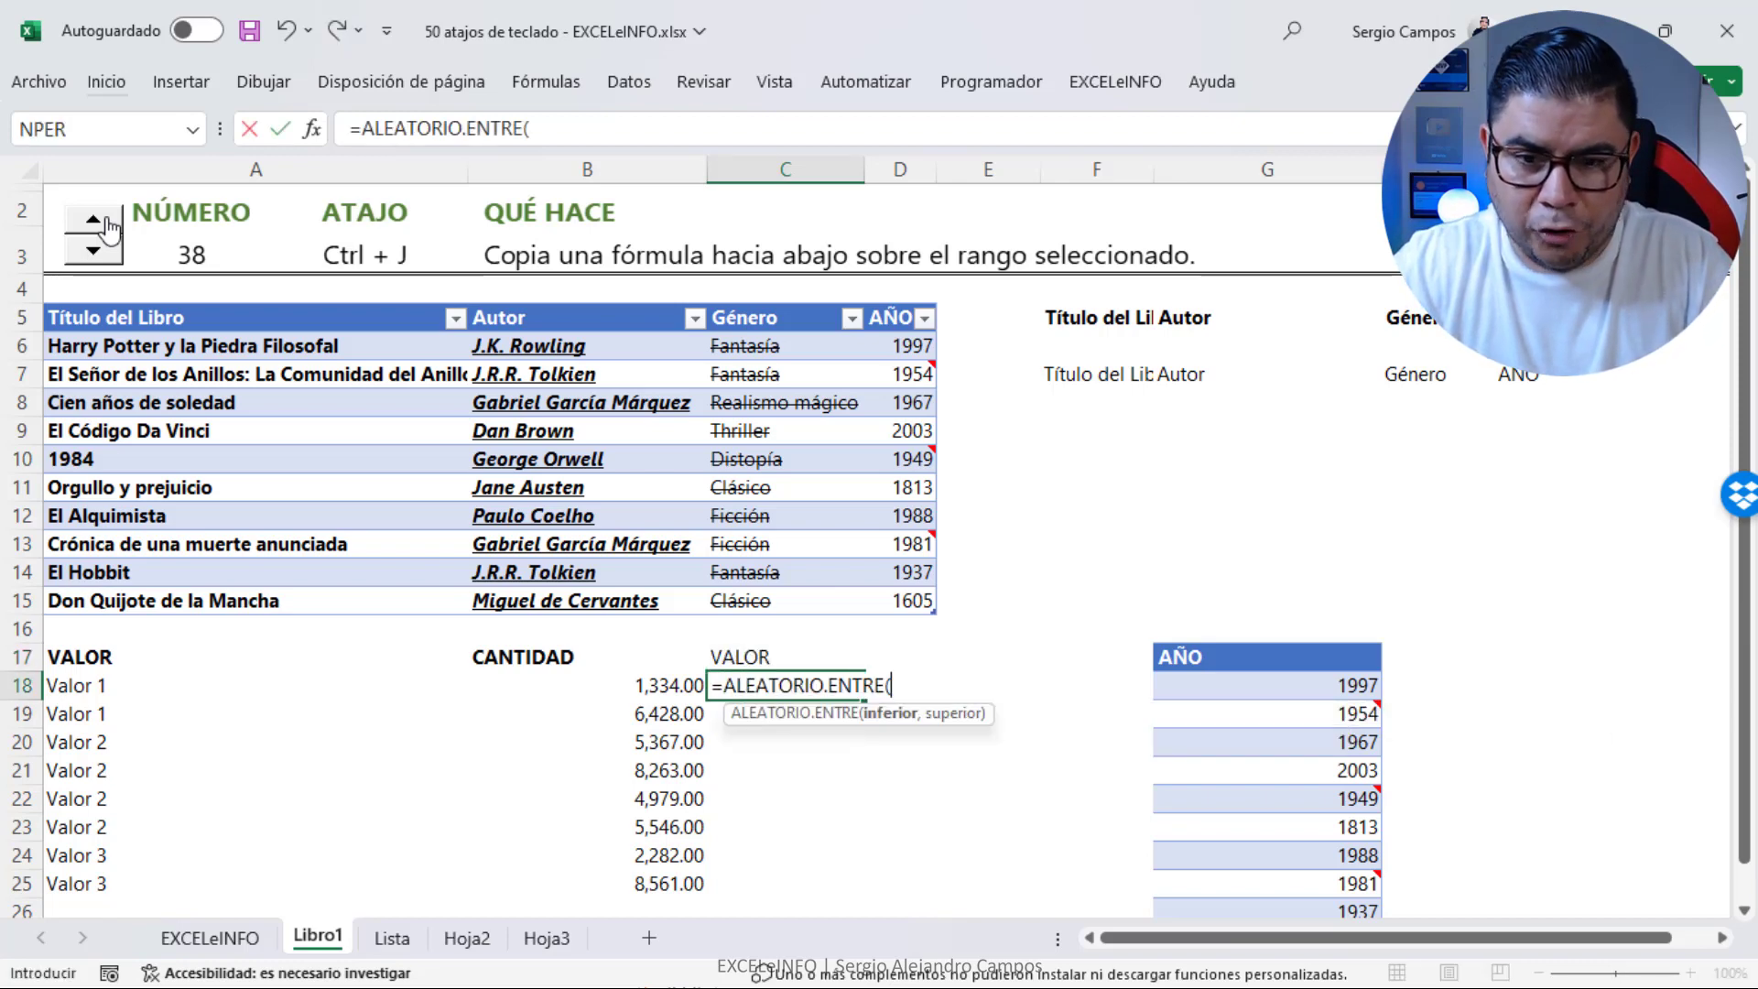
{"action": "key", "text": "BackSpace"}
{"action": "type", "text": "1,10"}
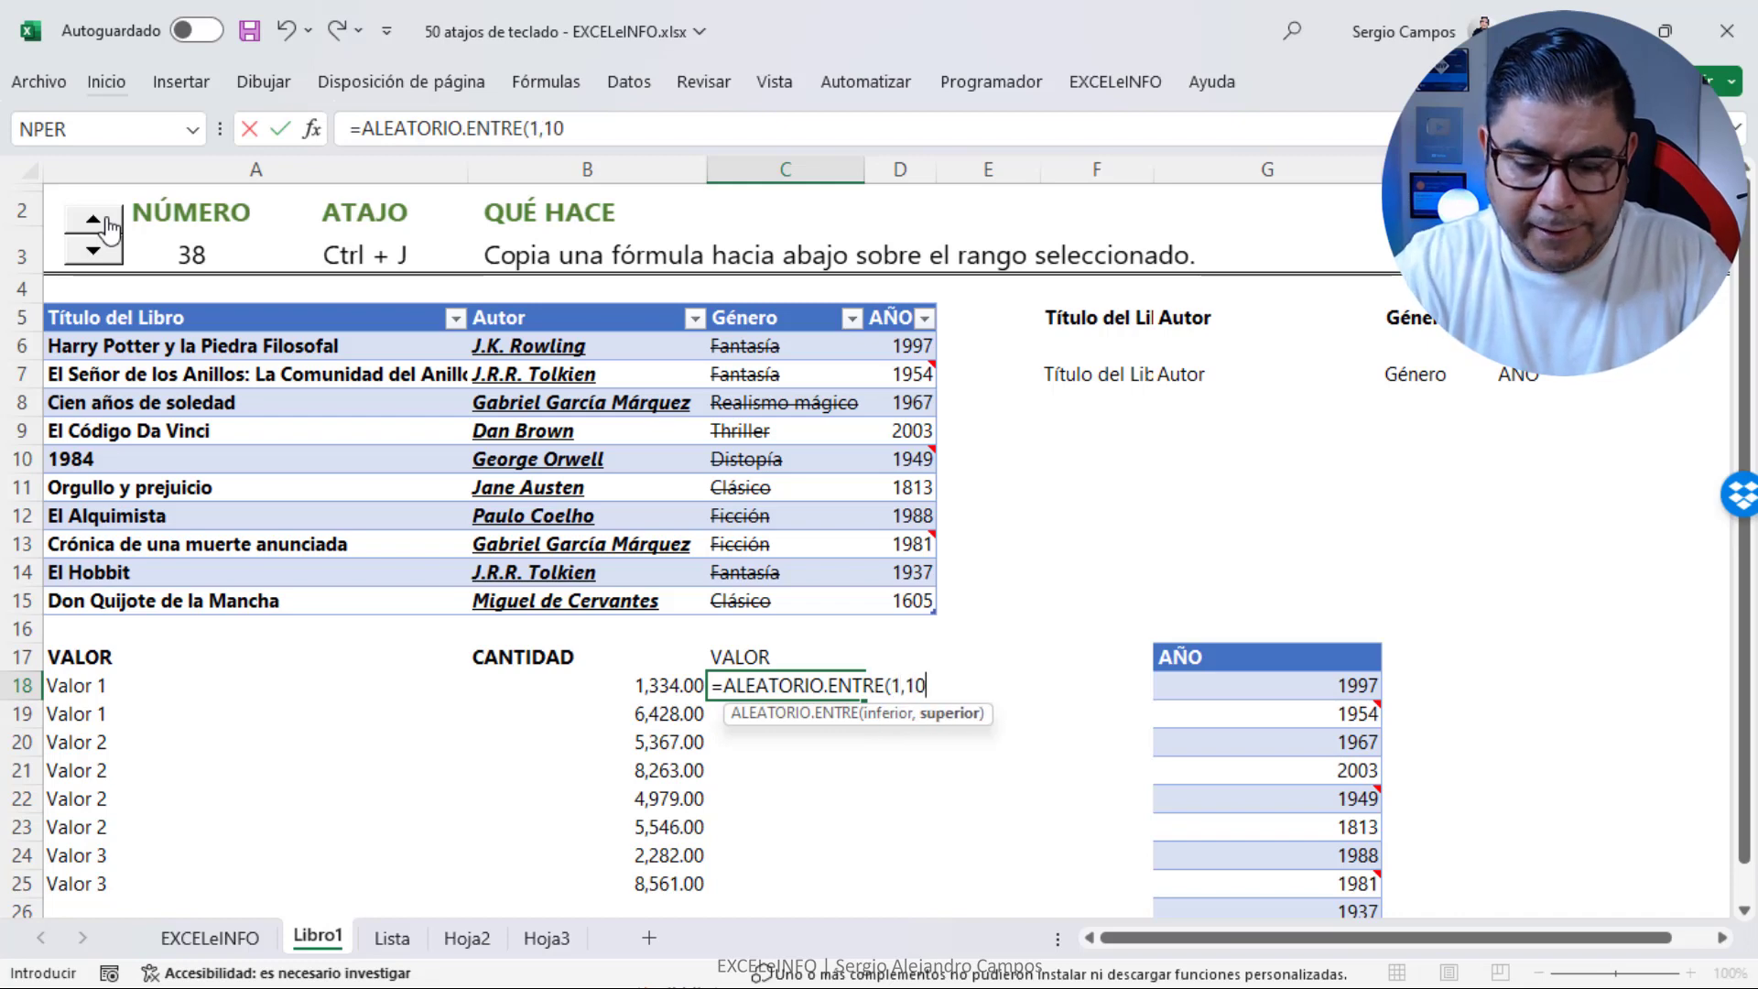
{"action": "type", "text": ")"}
{"action": "key", "text": "Return"}
Fill the C18 formula down through C25 with Ctrl+J, then advance to shortcut 39
{"action": "key", "text": "Left"}
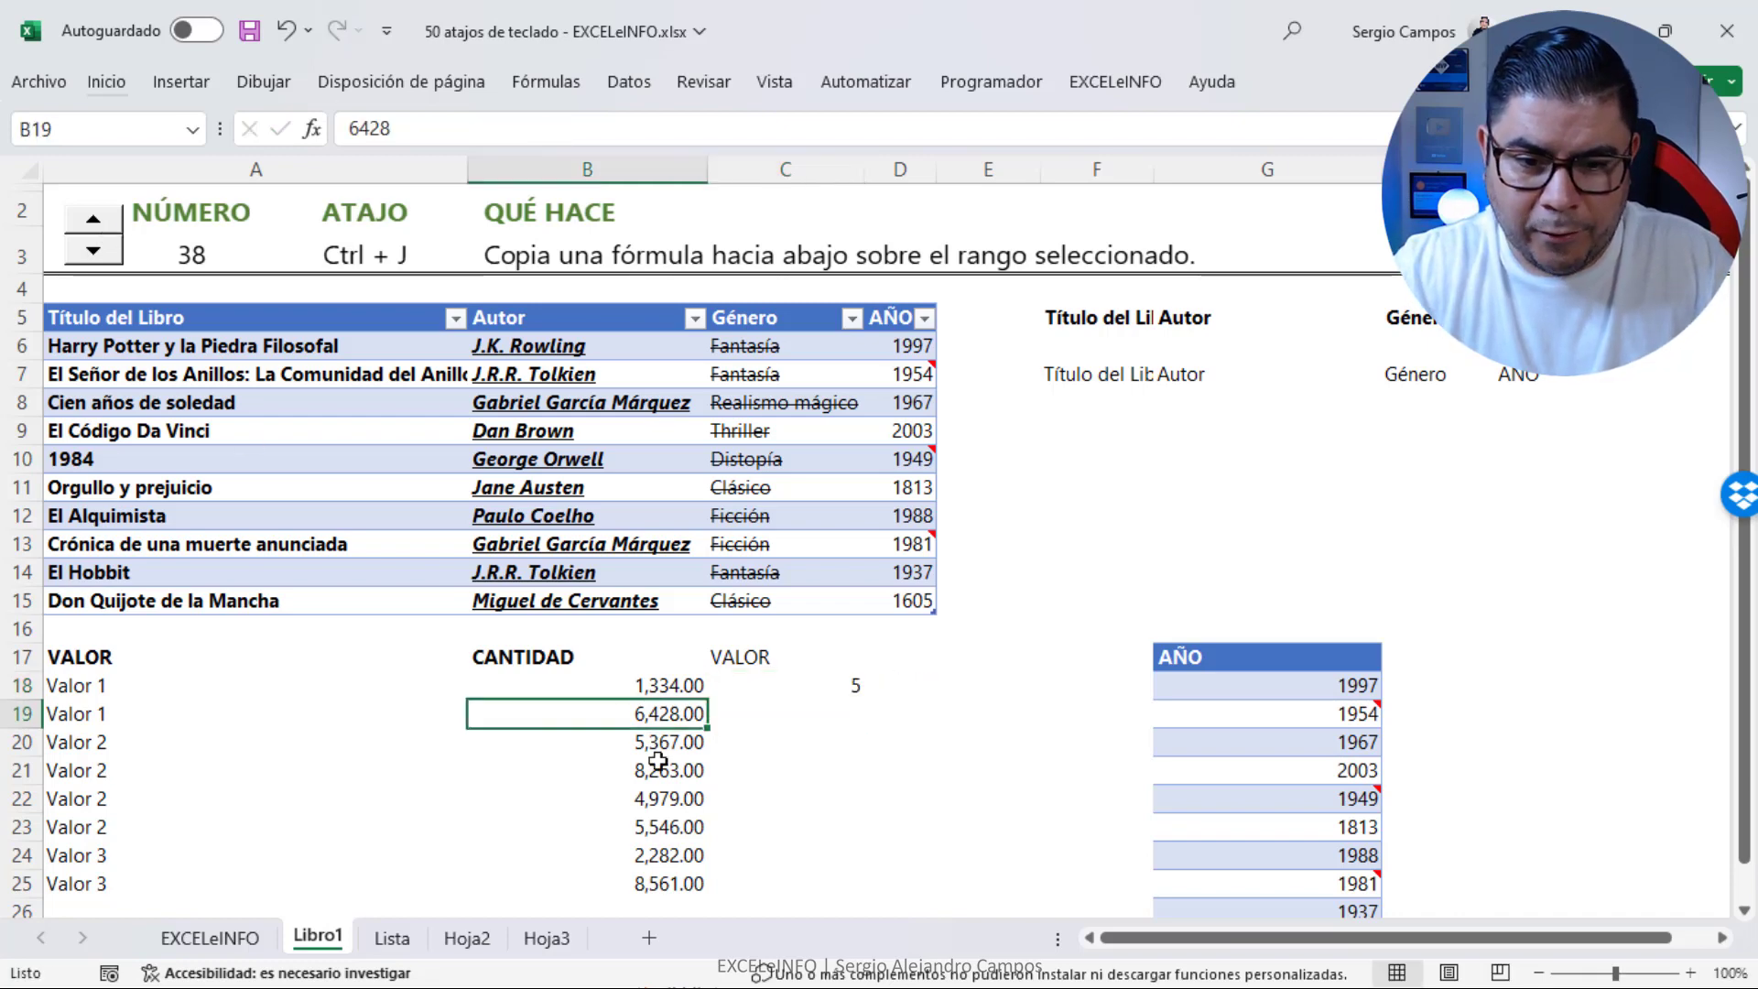
{"action": "left_click", "coordinate": [763, 892]}
{"action": "key", "text": "ctrl+shift+Up"}
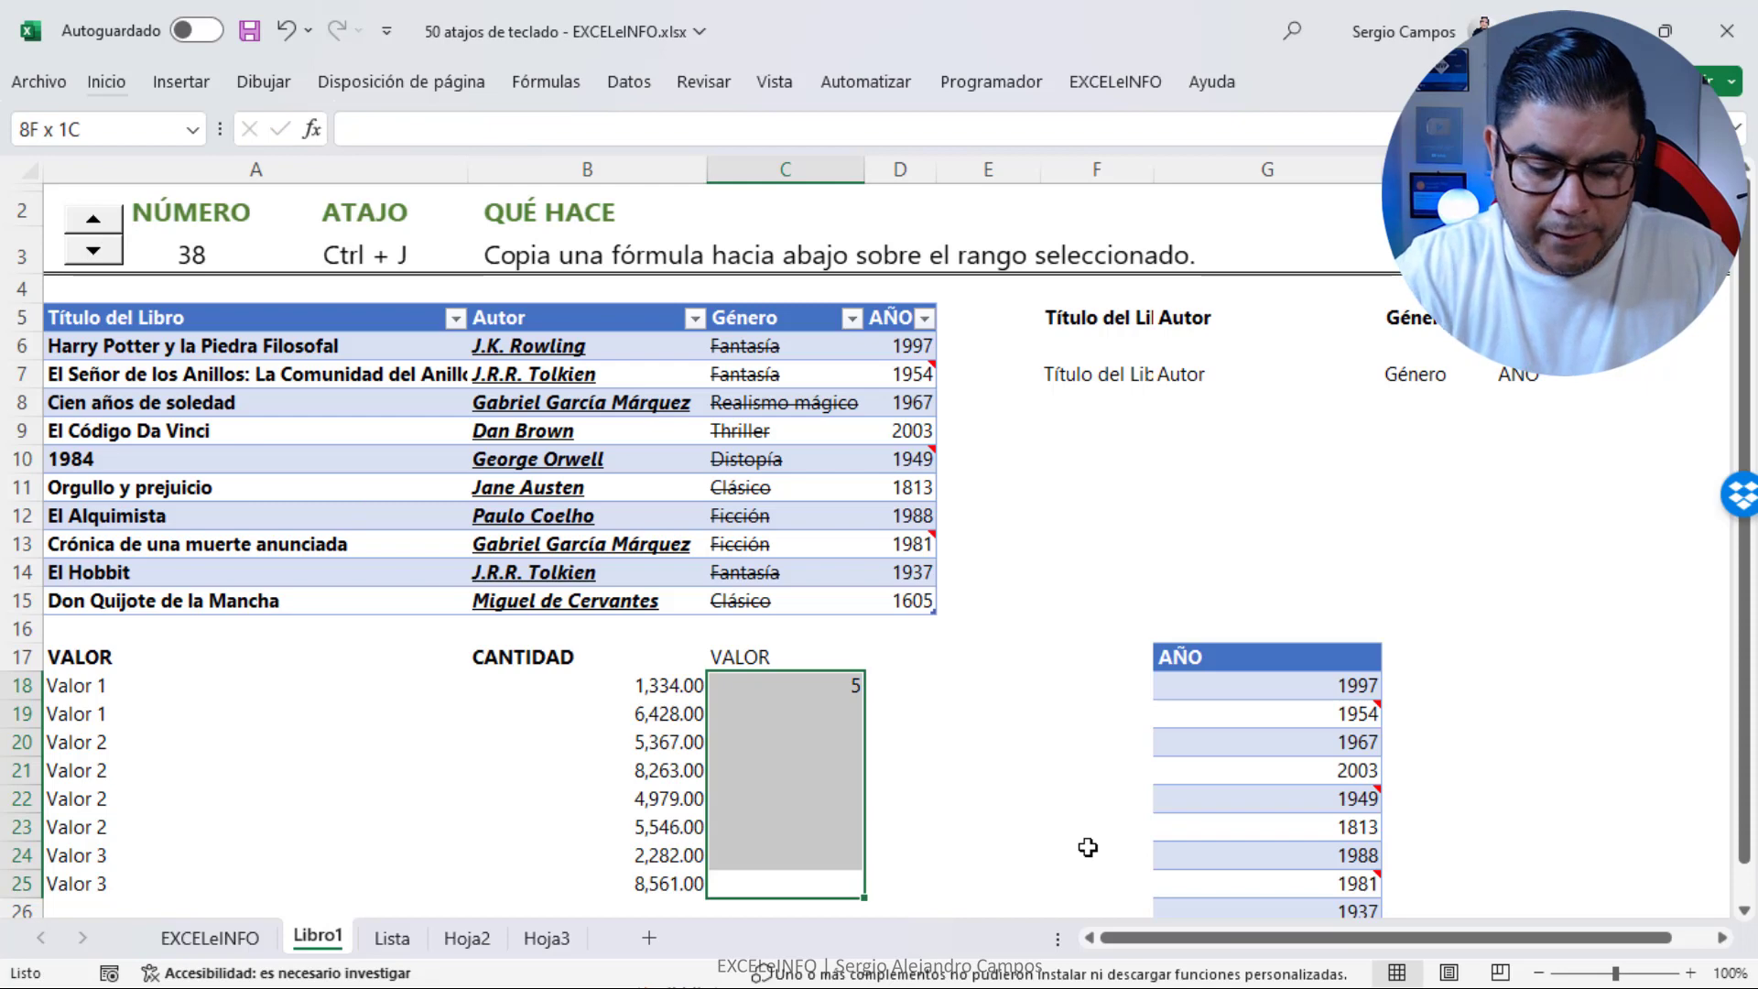
{"action": "key", "text": "ctrl+j"}
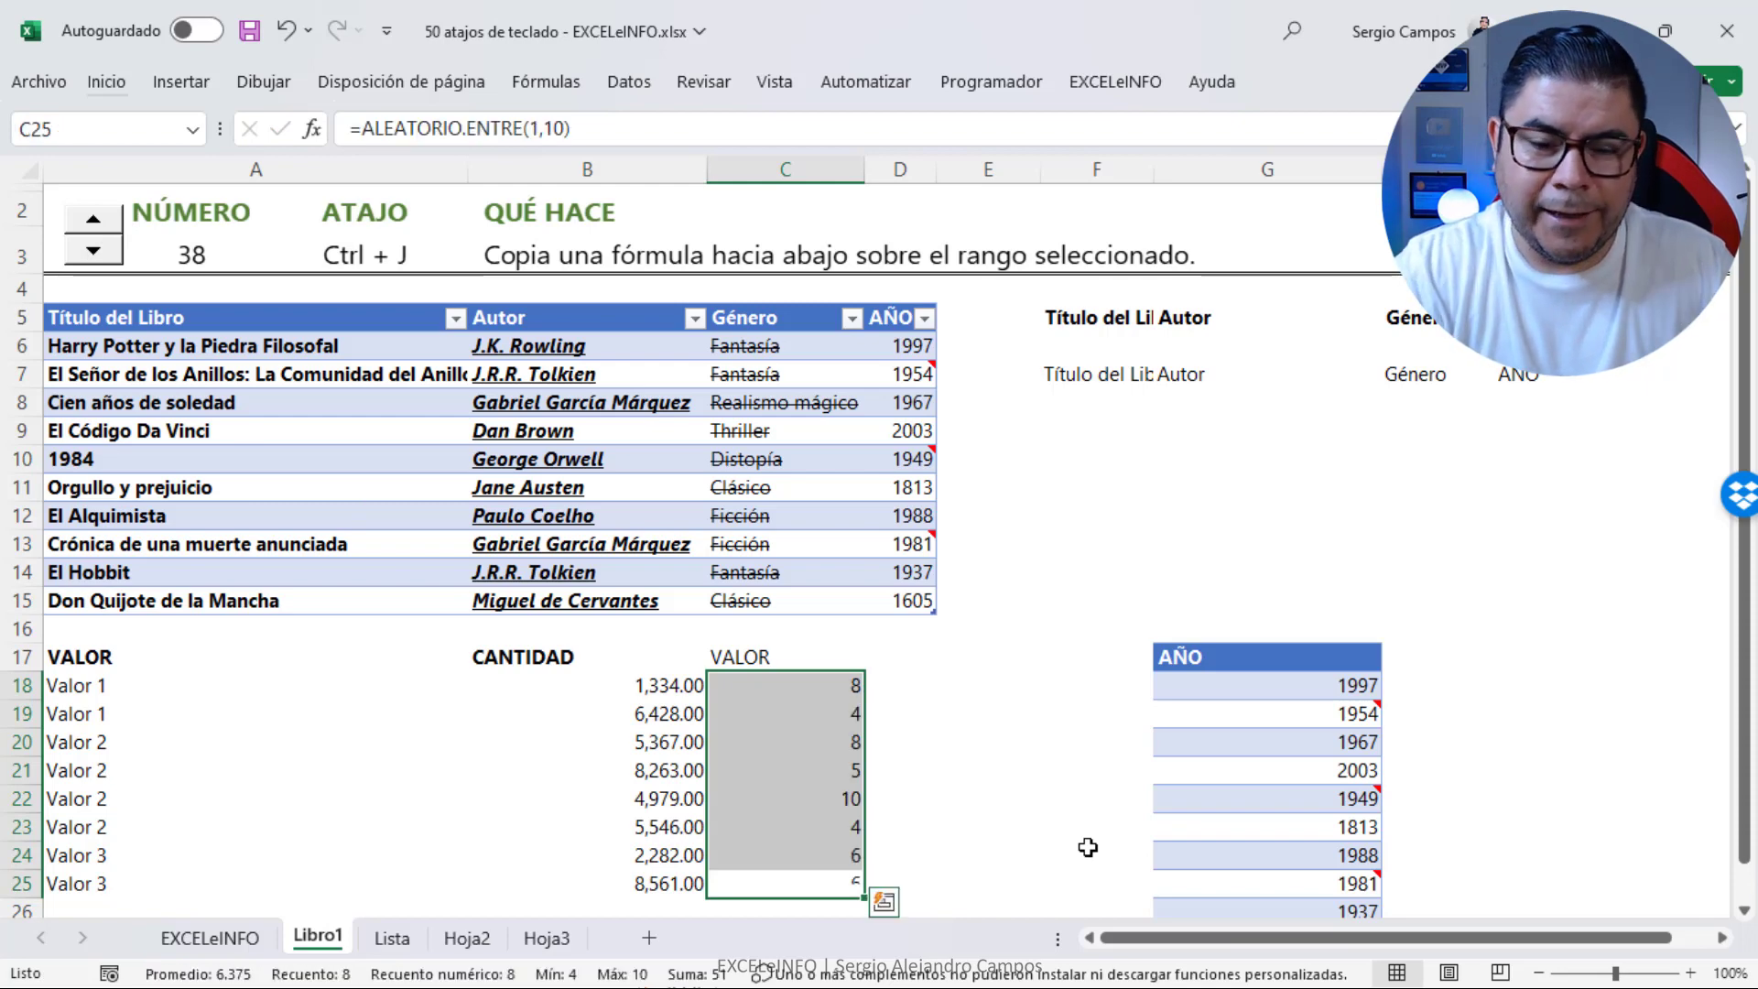
{"action": "left_click", "coordinate": [316, 380]}
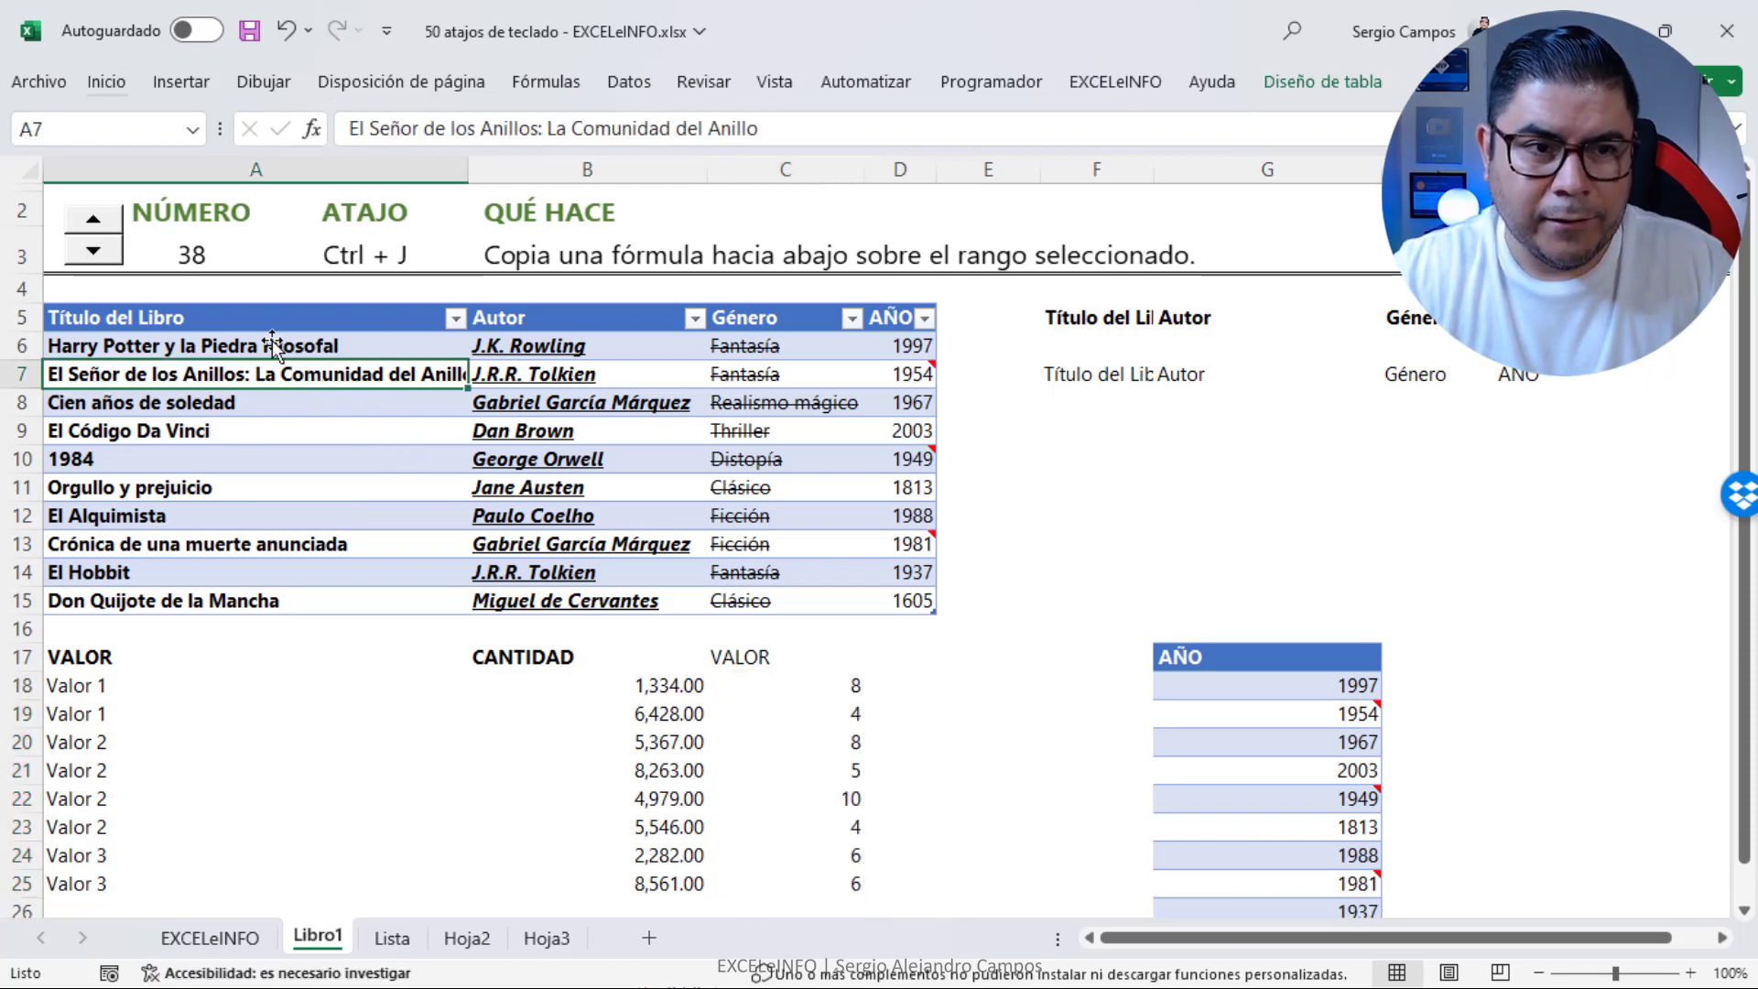
{"action": "left_click", "coordinate": [100, 227]}
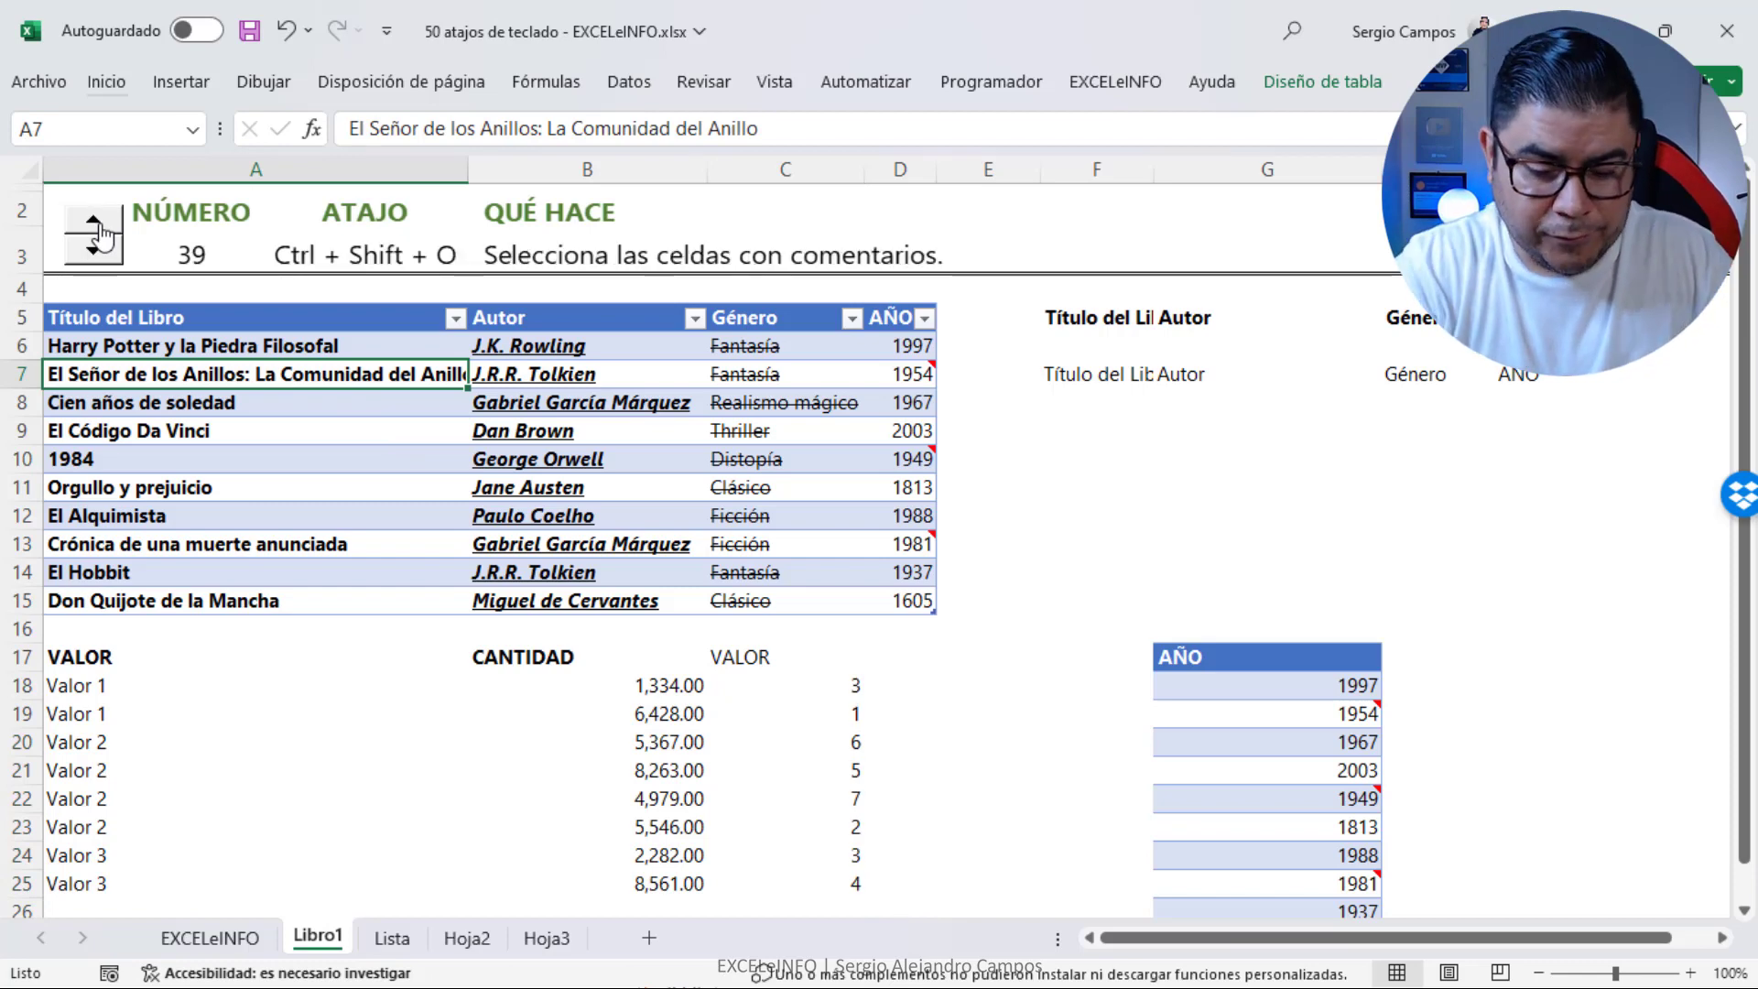
Select all commented cells with Ctrl+Shift+O, then advance the header to shortcut 40
{"action": "key", "text": "ctrl+shift+o"}
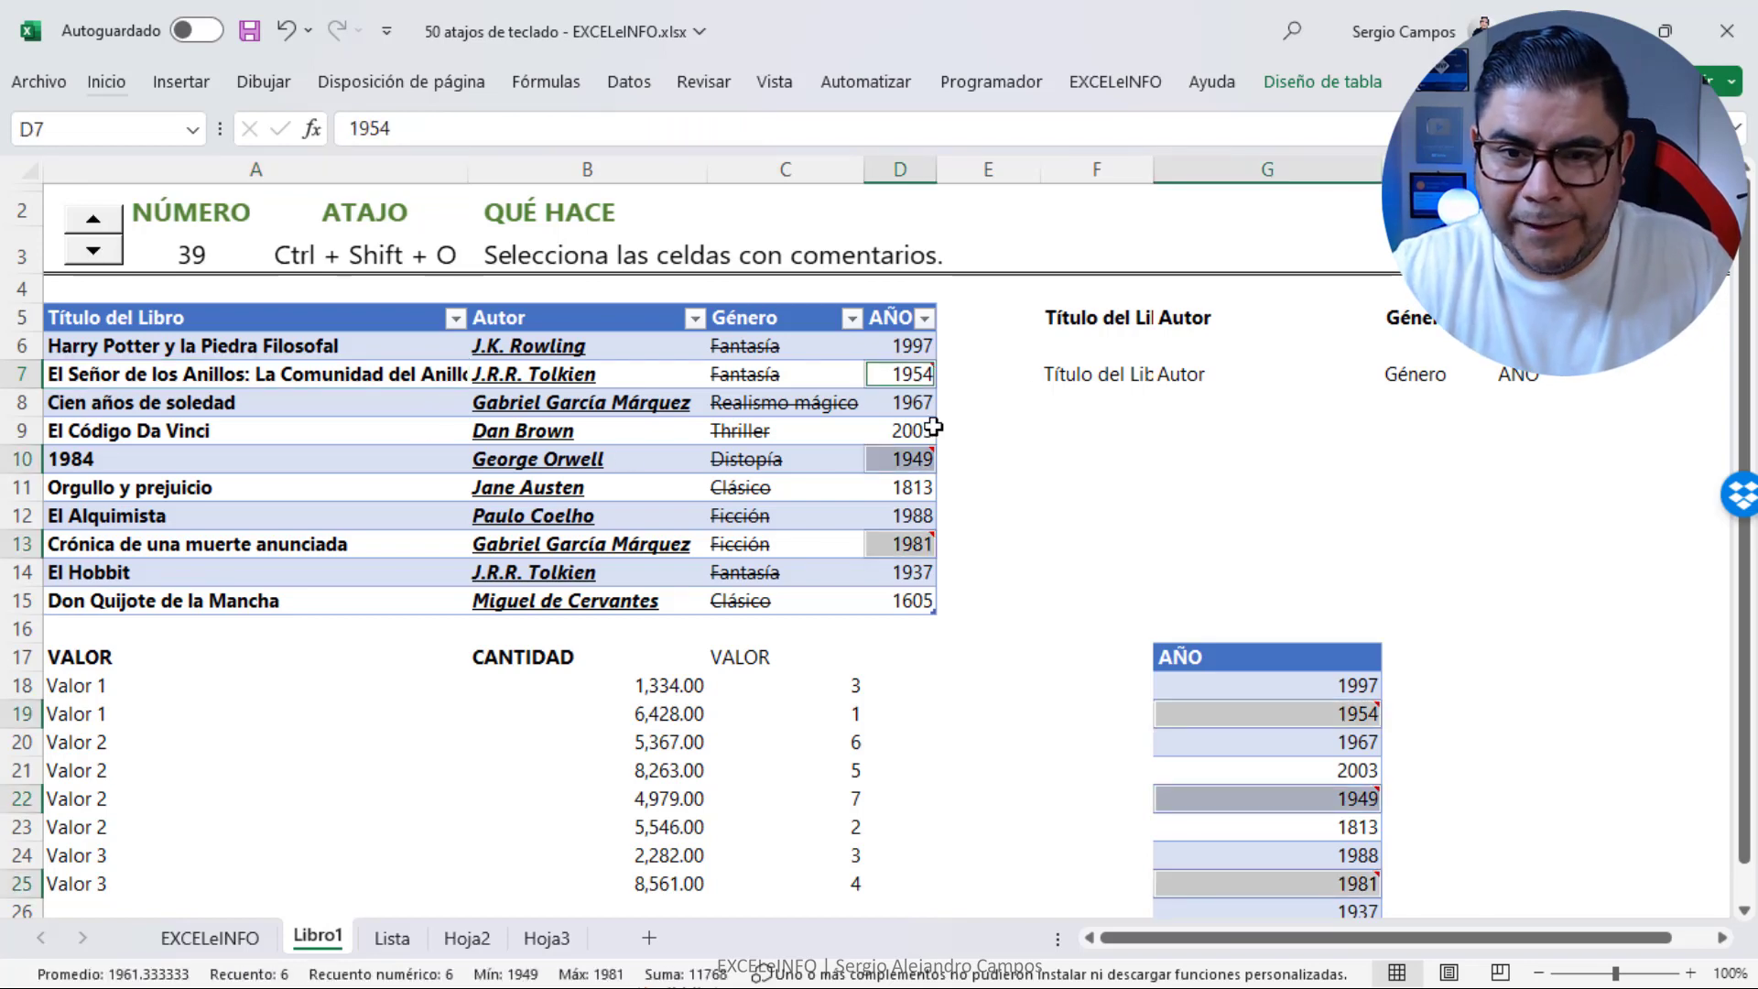
{"action": "left_click", "coordinate": [916, 375]}
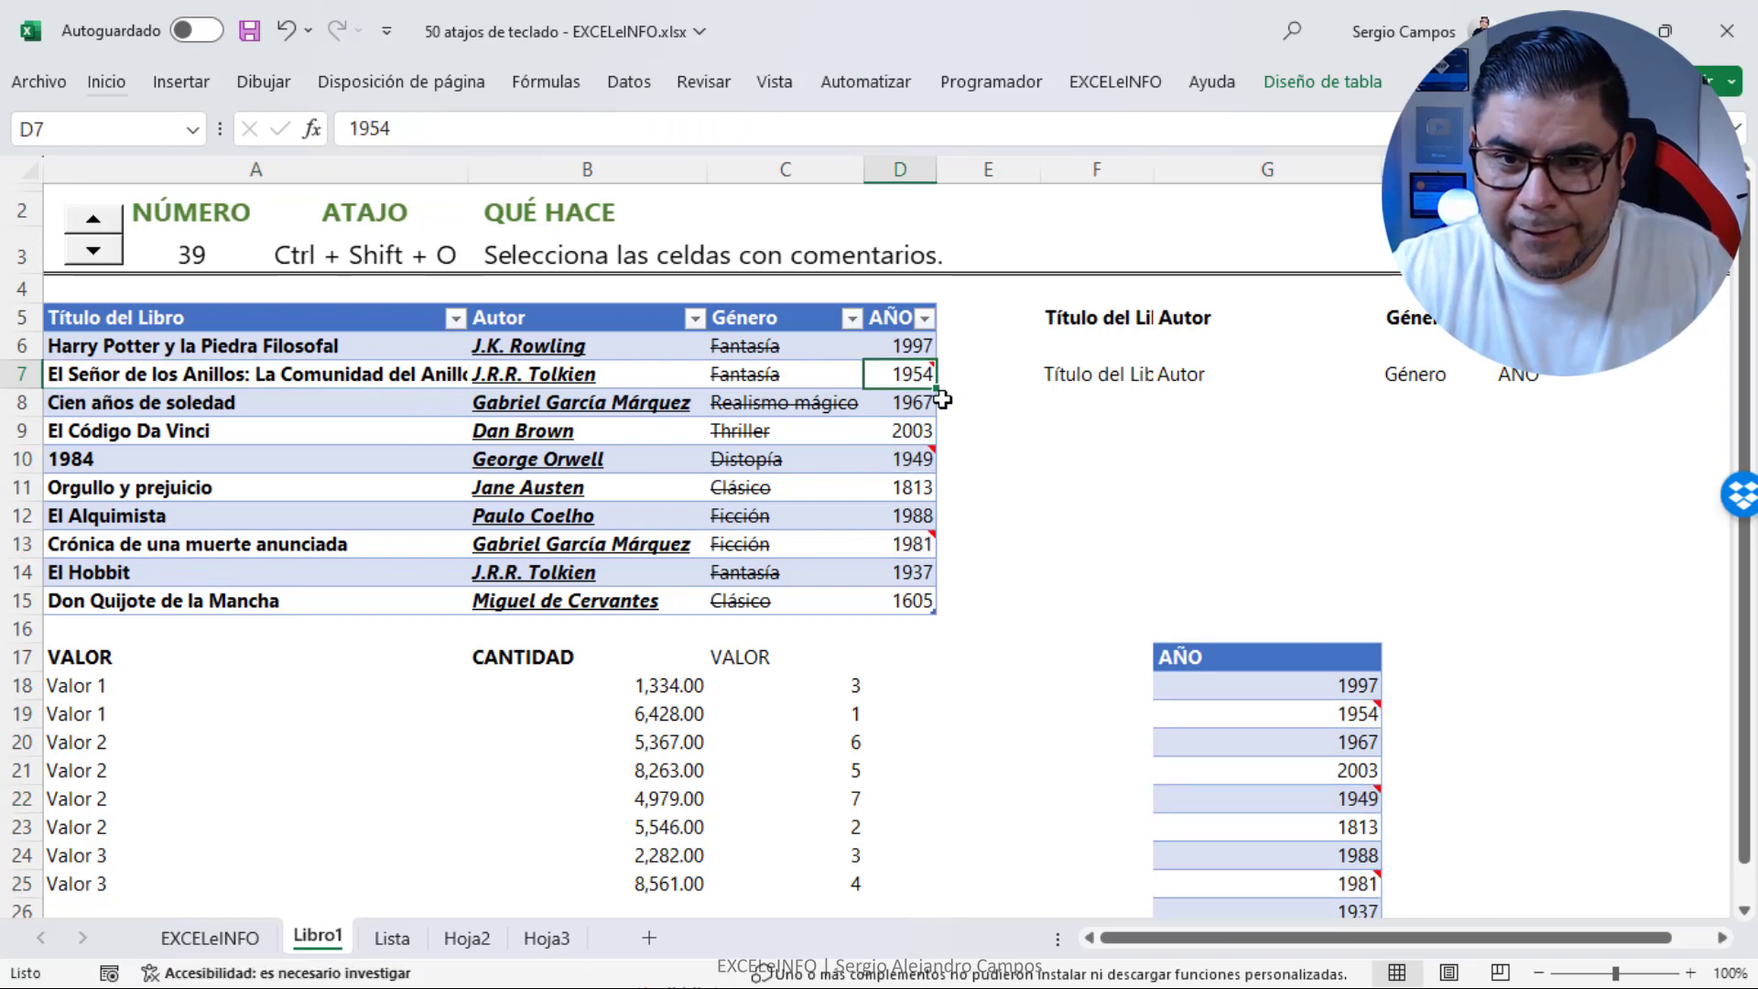
{"action": "left_click", "coordinate": [1370, 724]}
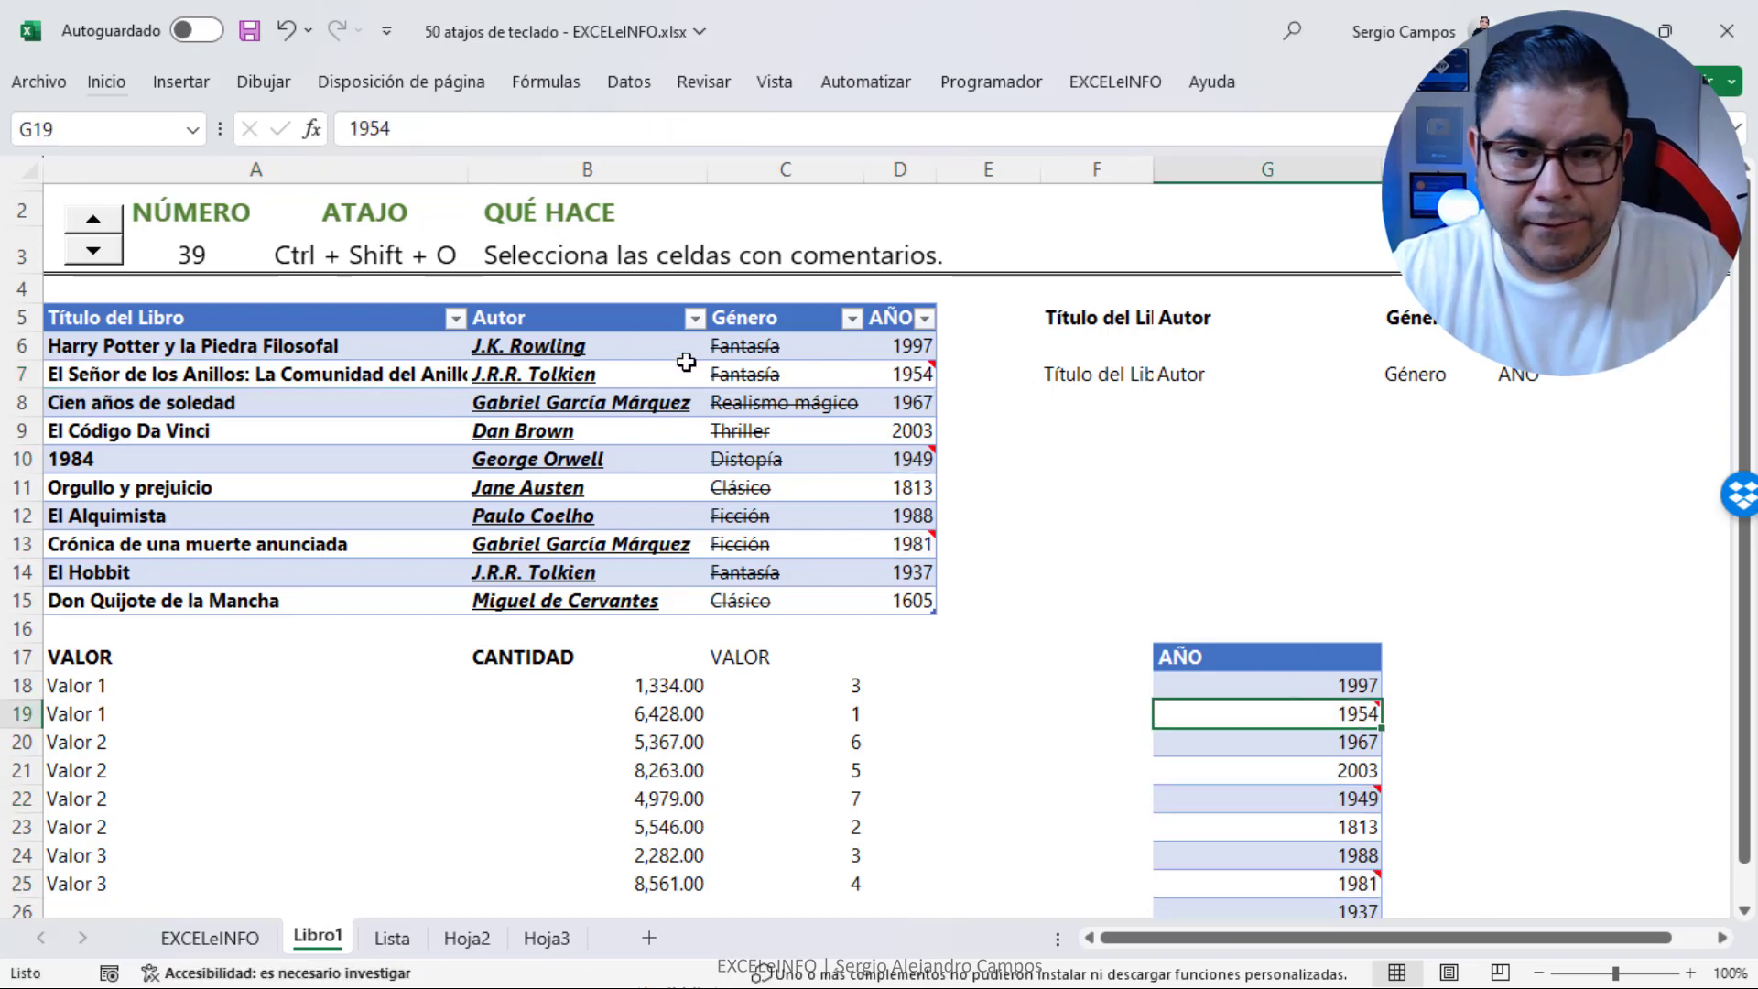
{"action": "left_click", "coordinate": [106, 220]}
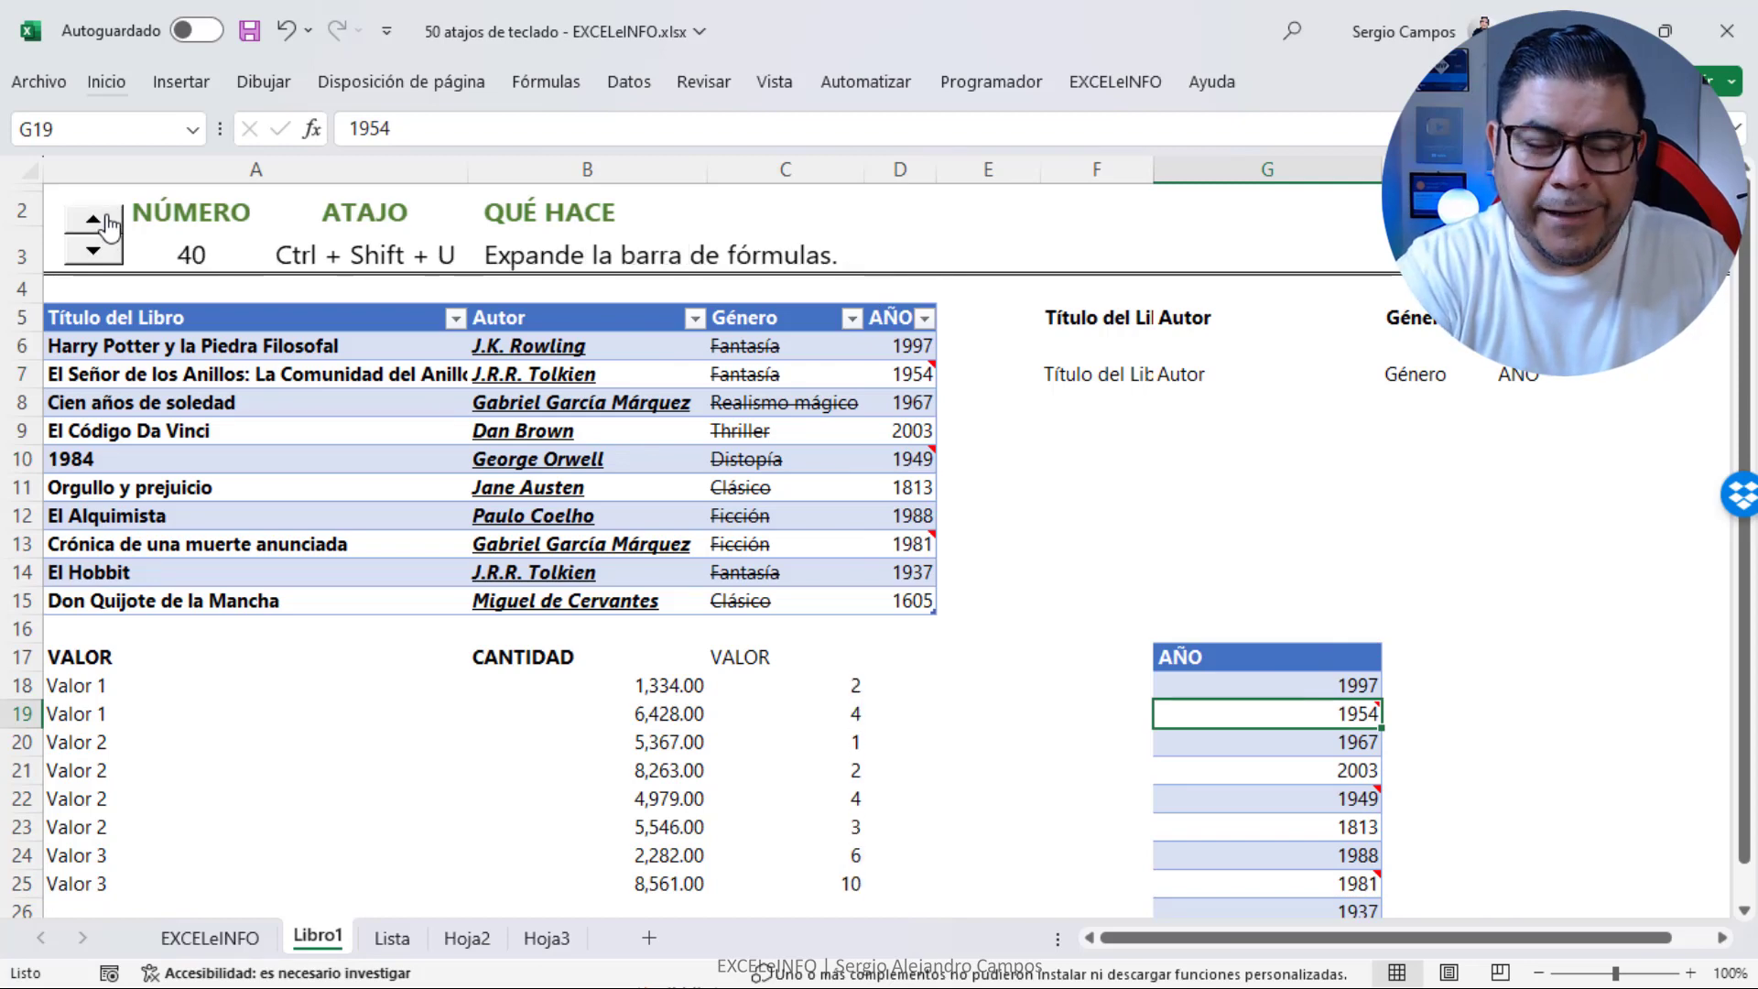
Expand and collapse the formula bar with Ctrl+Shift+U, then advance to shortcut 41
{"action": "key", "text": "ctrl+shift+u"}
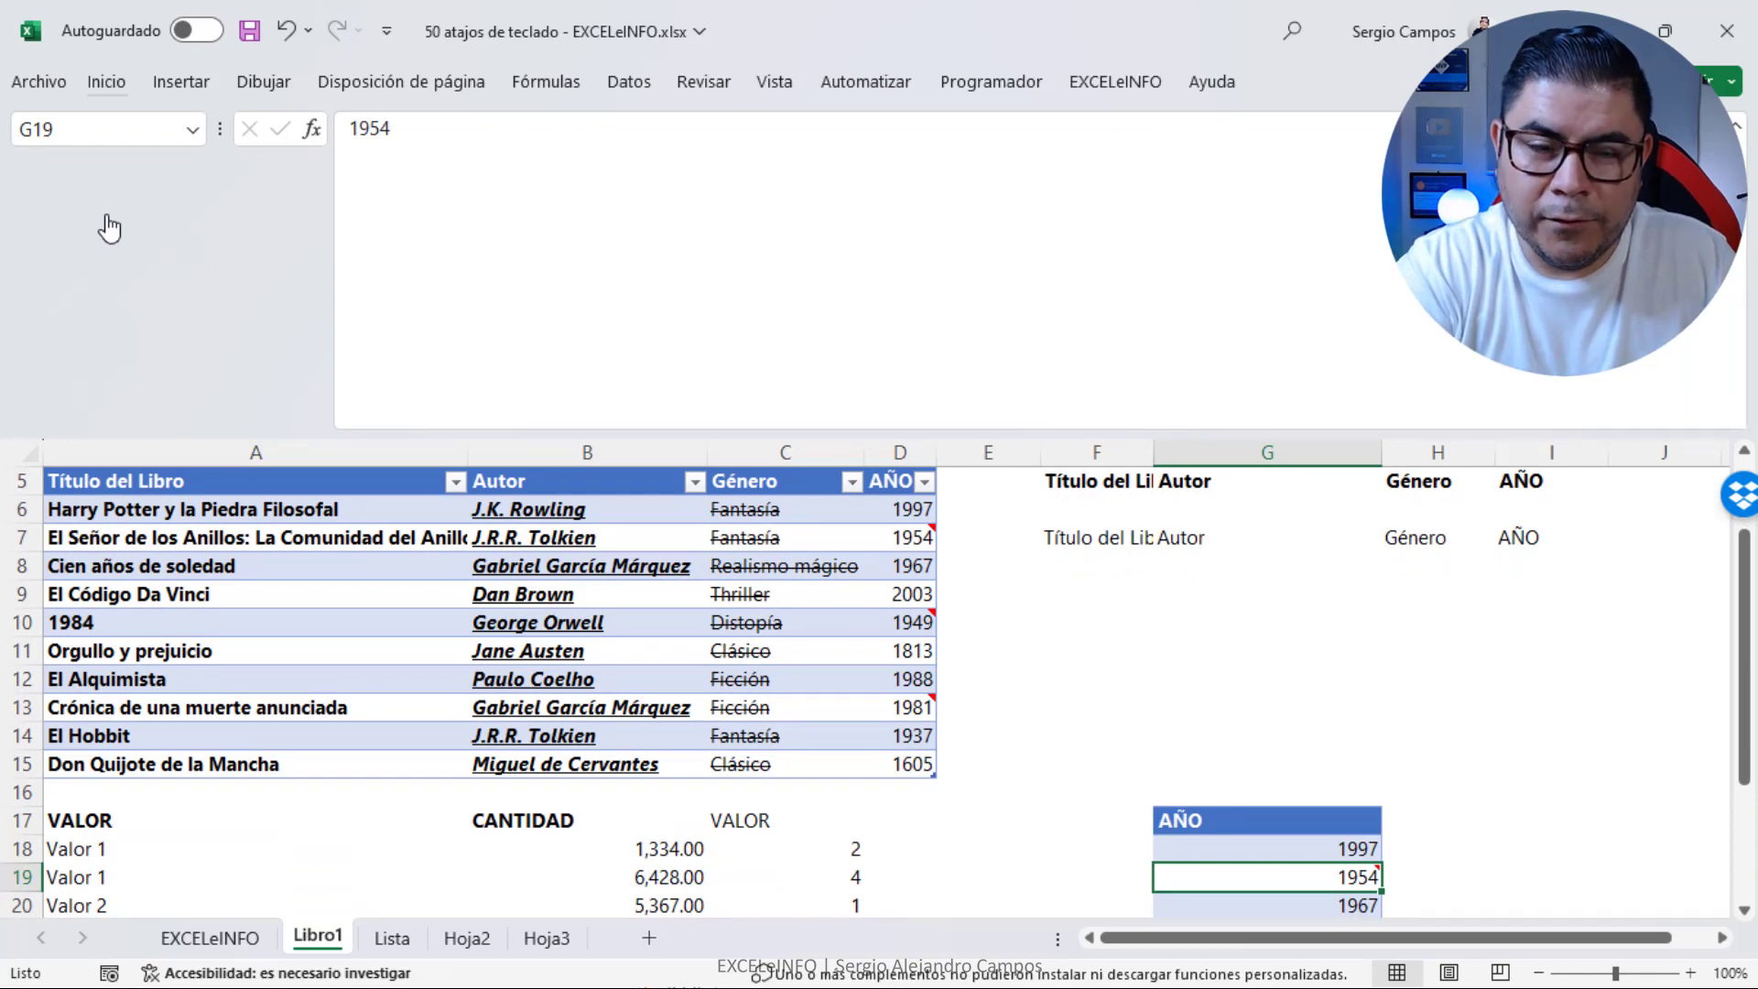
{"action": "key", "text": "ctrl+shift+u"}
{"action": "scroll", "coordinate": [105, 220], "scroll_direction": "up", "scroll_amount": 1}
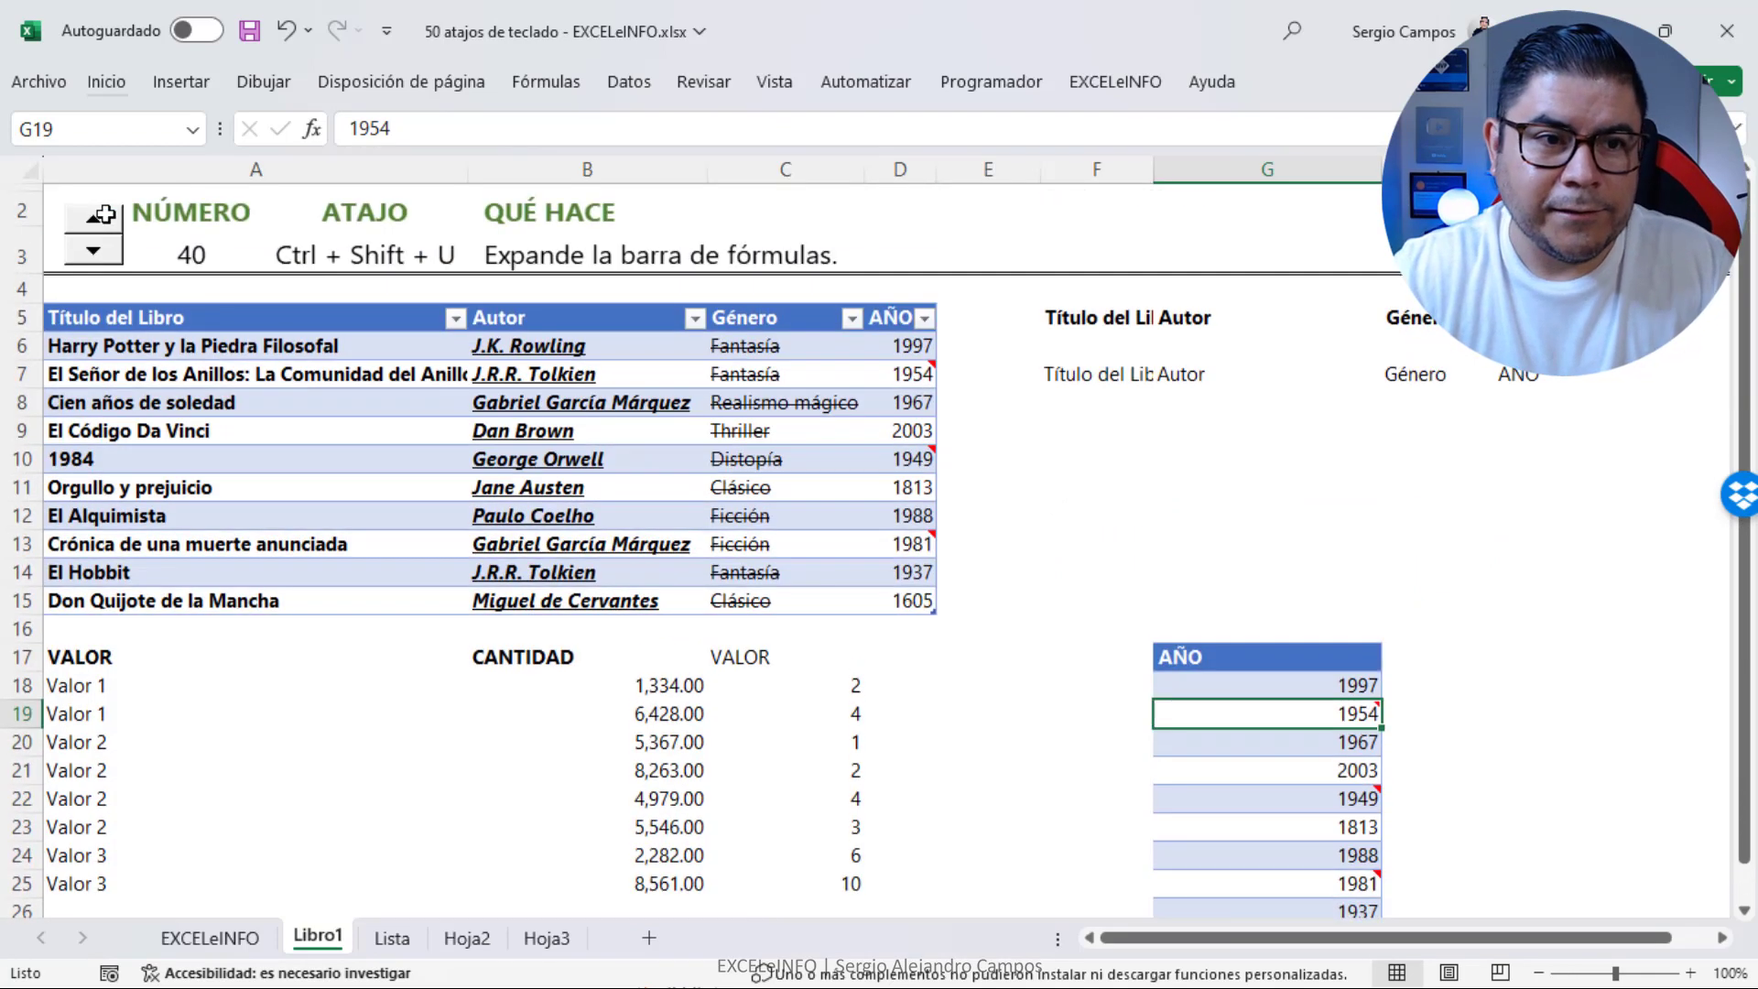
{"action": "left_click", "coordinate": [111, 229]}
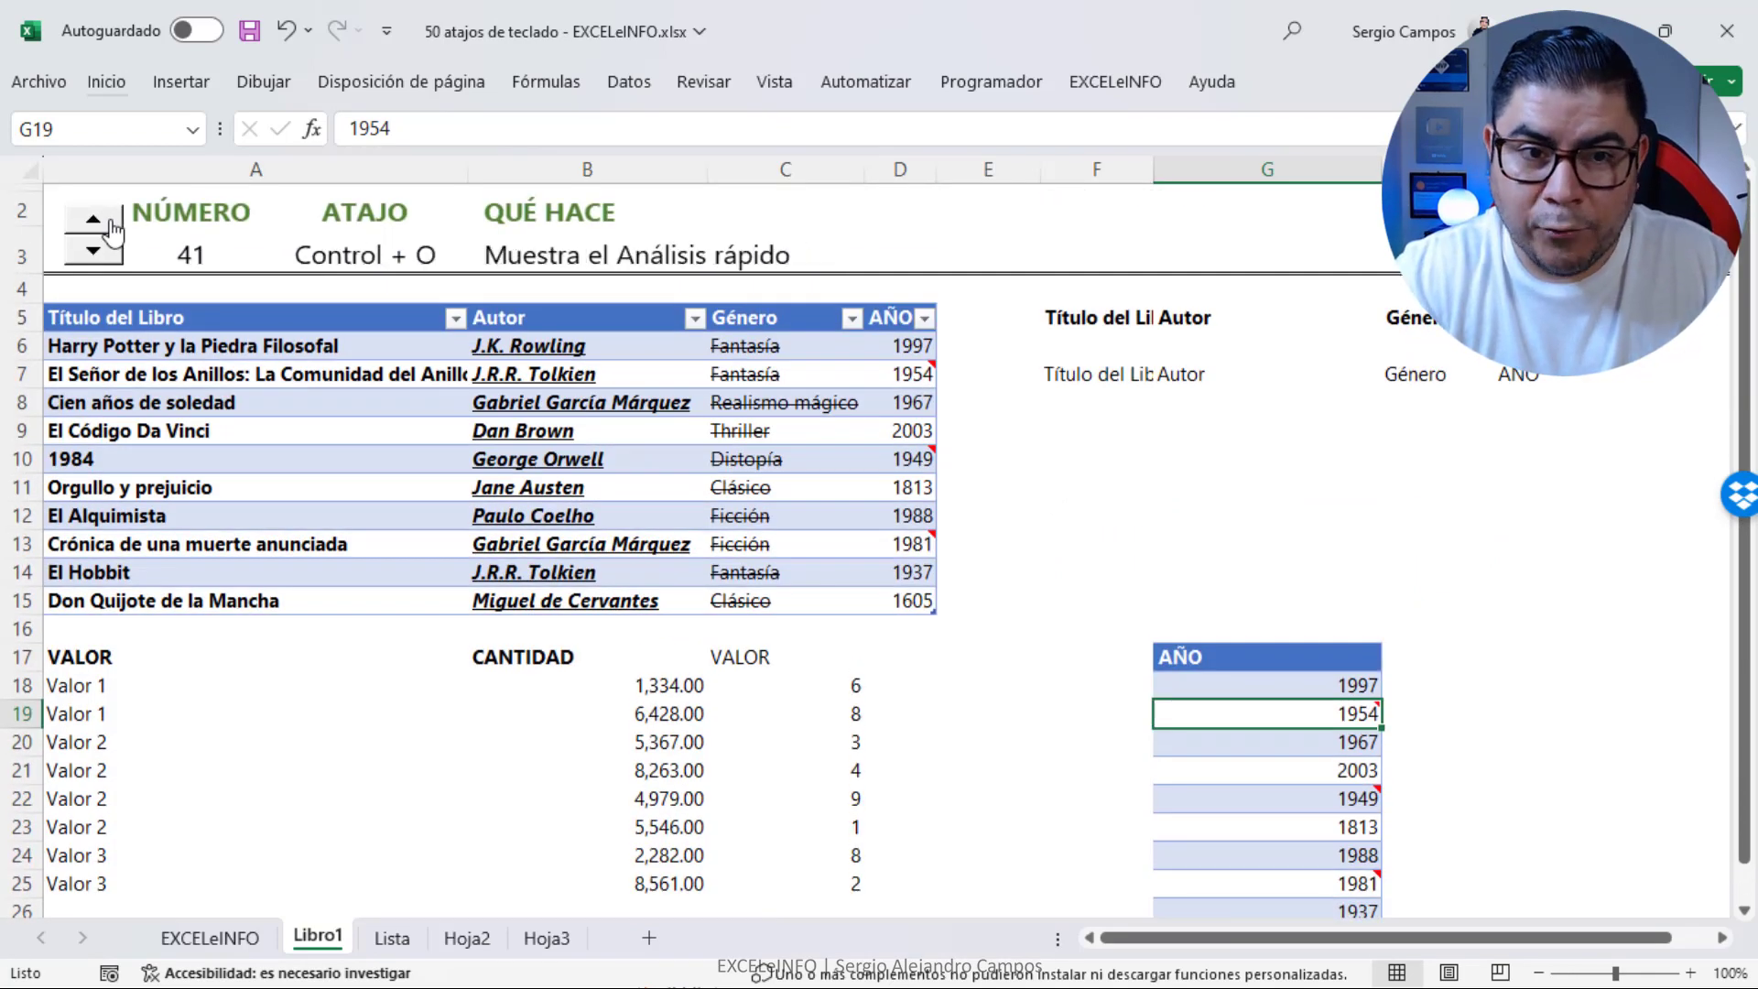
Select the whole book table and bring up Quick Analysis on its chart suggestions
{"action": "left_click", "coordinate": [376, 317]}
{"action": "key", "text": "ctrl+a"}
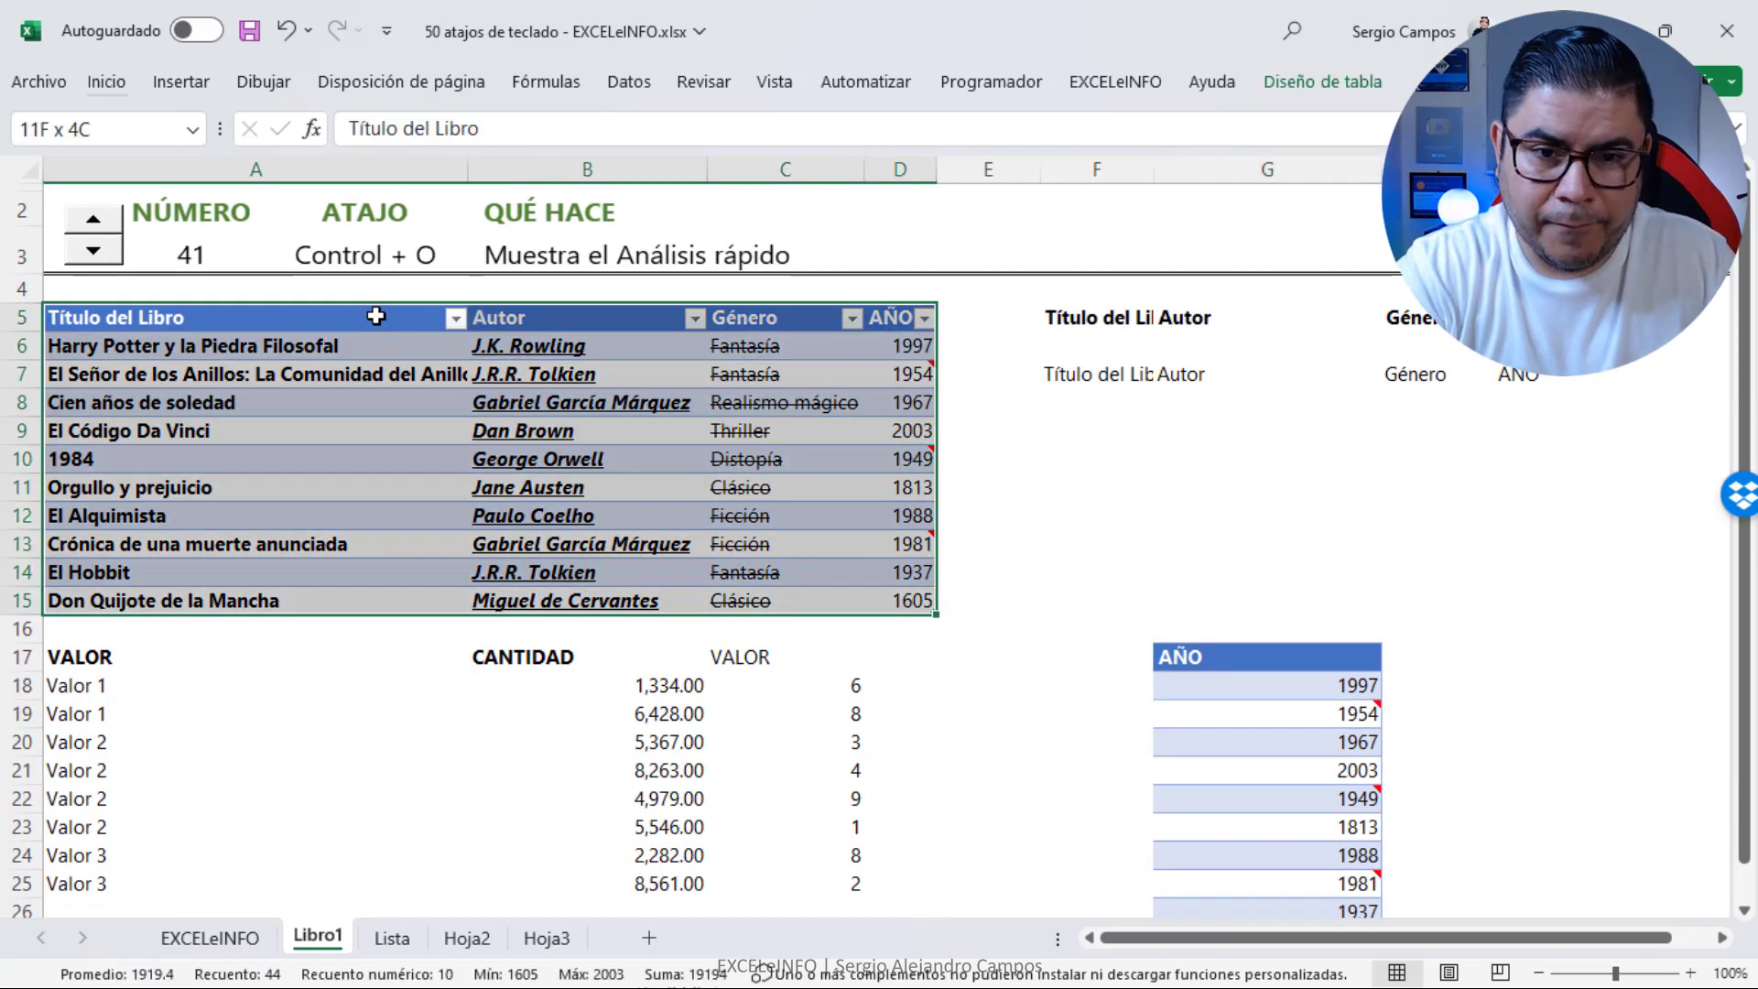
{"action": "key", "text": "ctrl+o"}
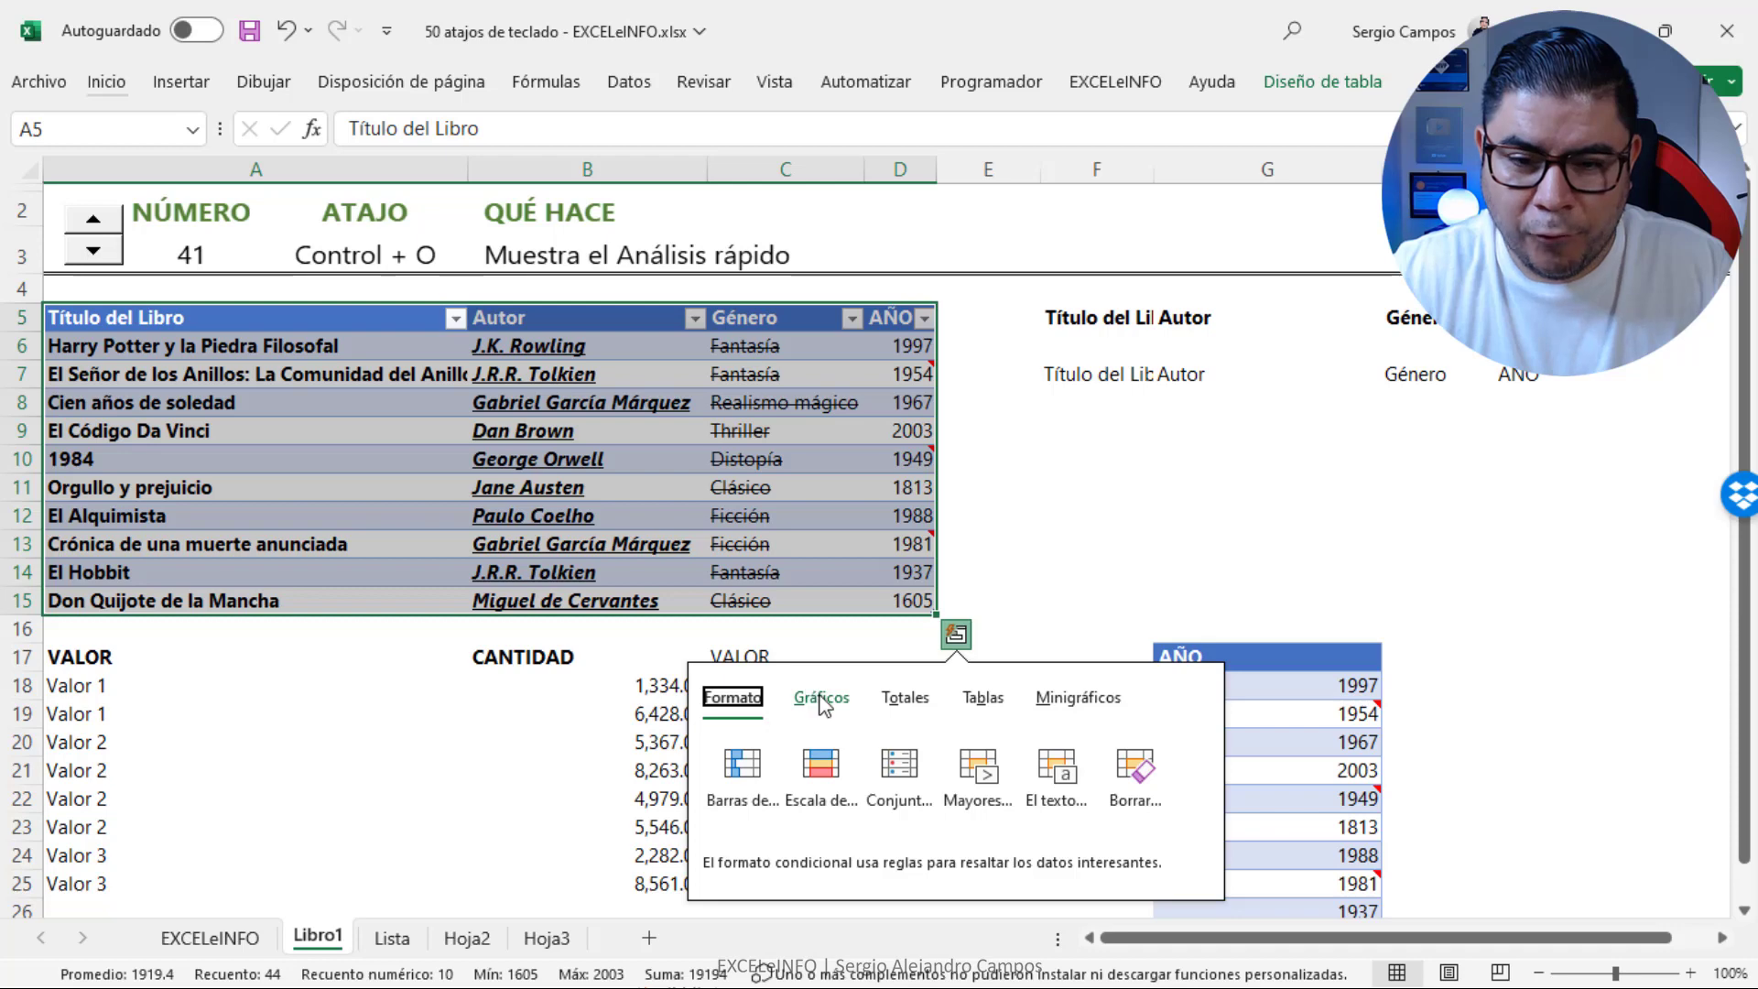
{"action": "left_click", "coordinate": [822, 703]}
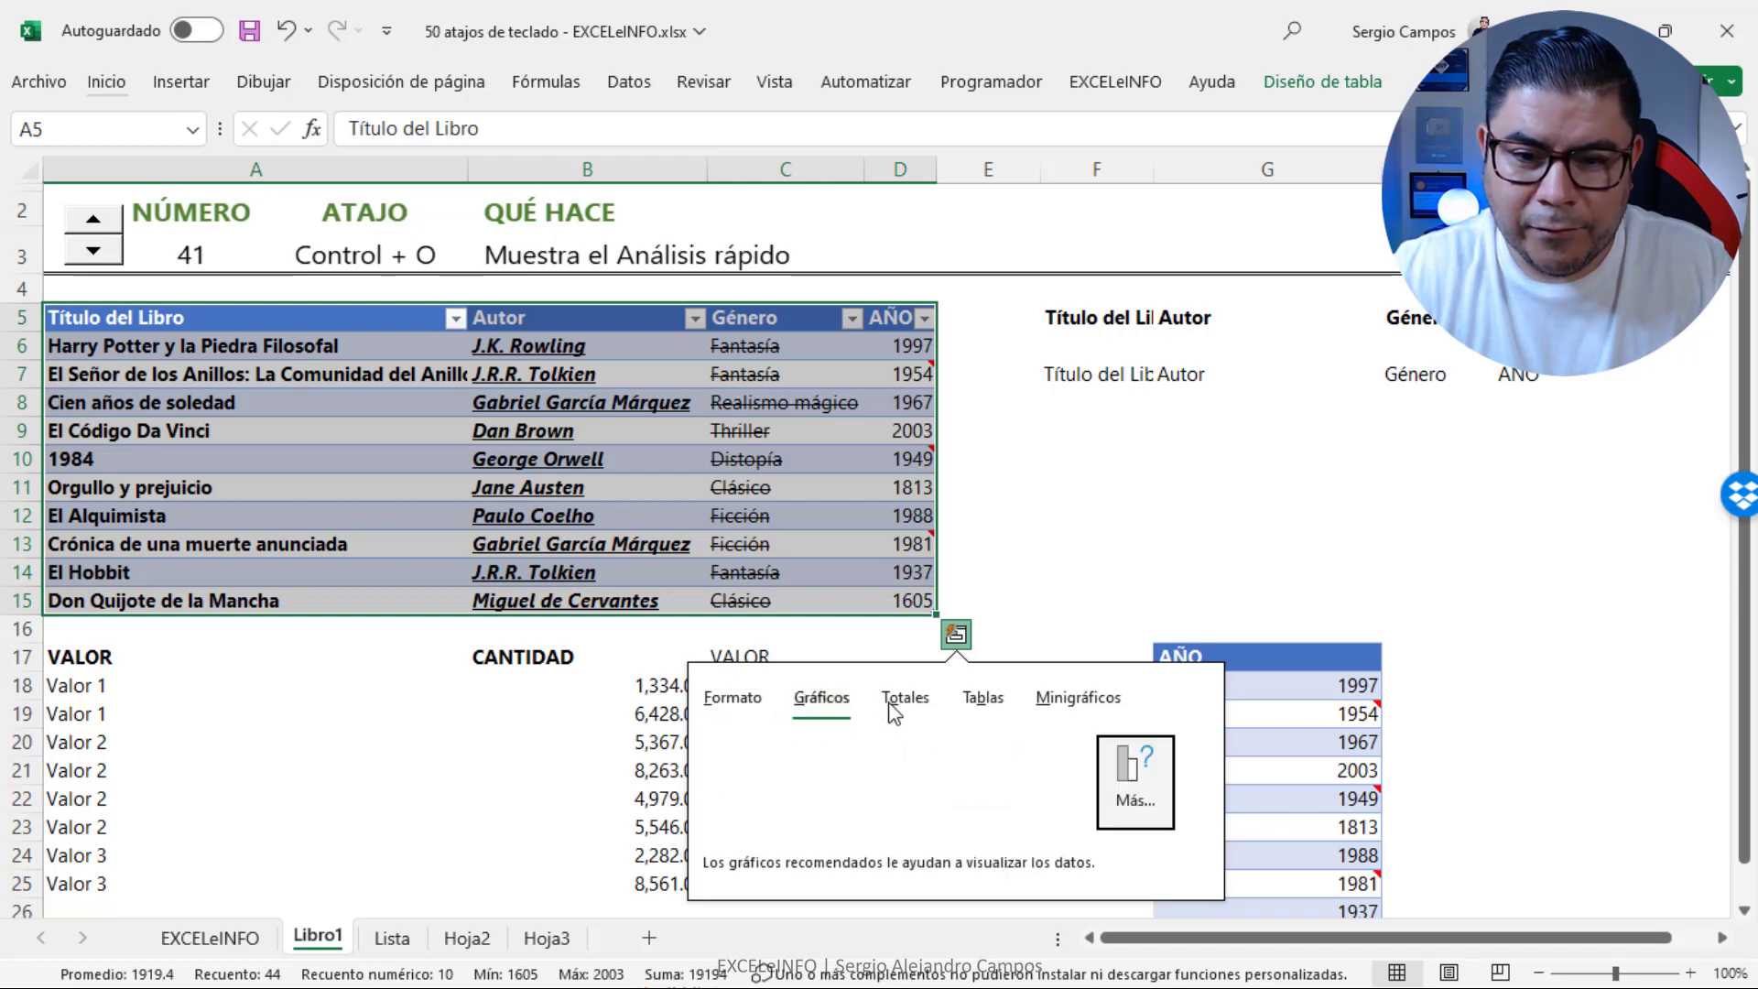
Review the Totals, Tables and Sparklines options, then advance the header to shortcut 42
{"action": "left_click", "coordinate": [921, 701]}
{"action": "left_click", "coordinate": [983, 701]}
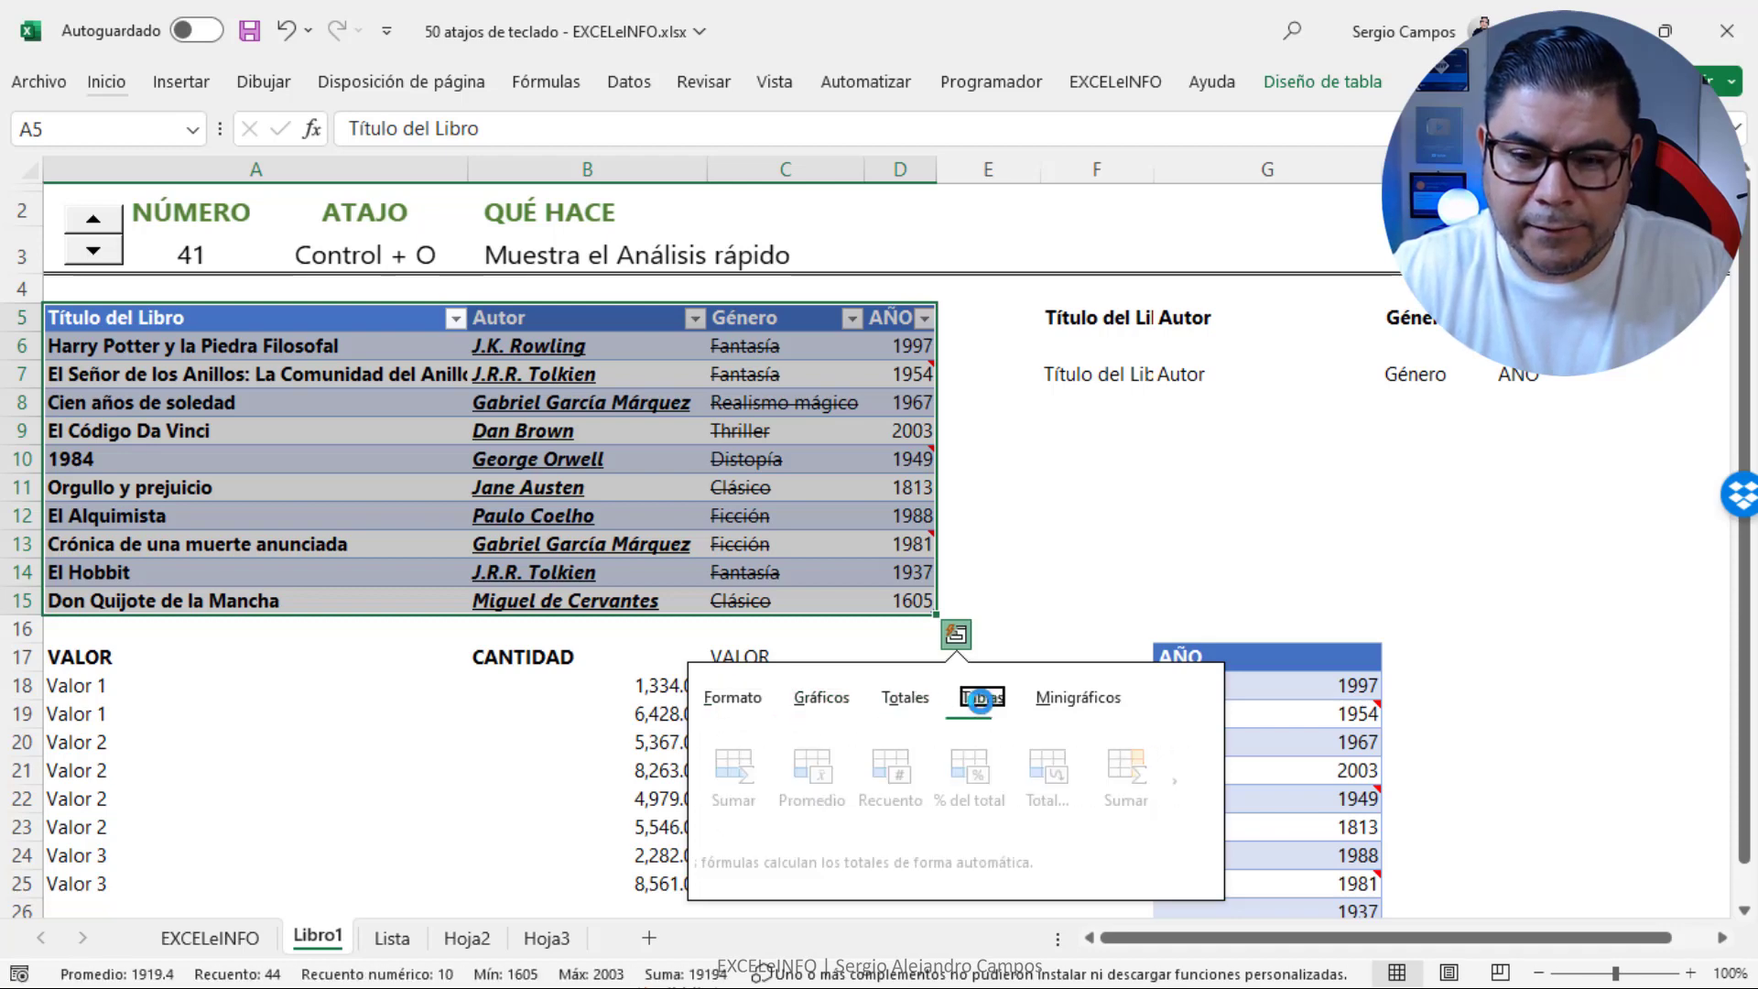
{"action": "left_click", "coordinate": [1078, 698]}
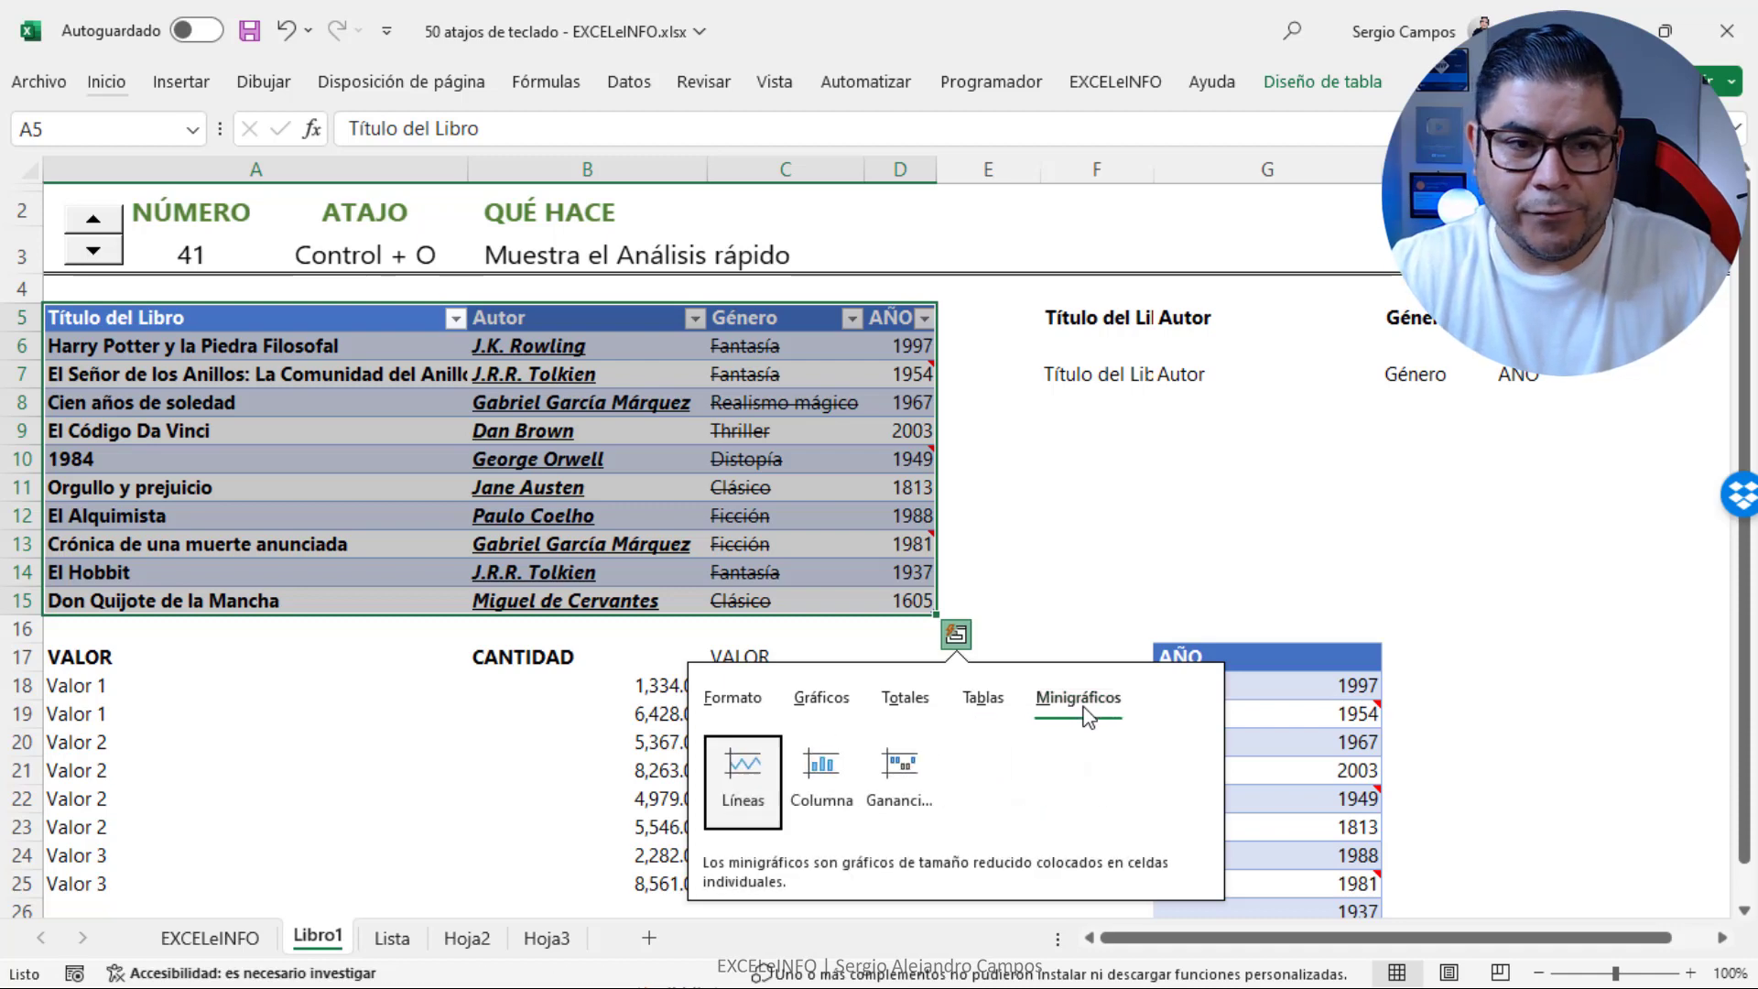
{"action": "left_click", "coordinate": [257, 458]}
{"action": "left_click", "coordinate": [98, 231]}
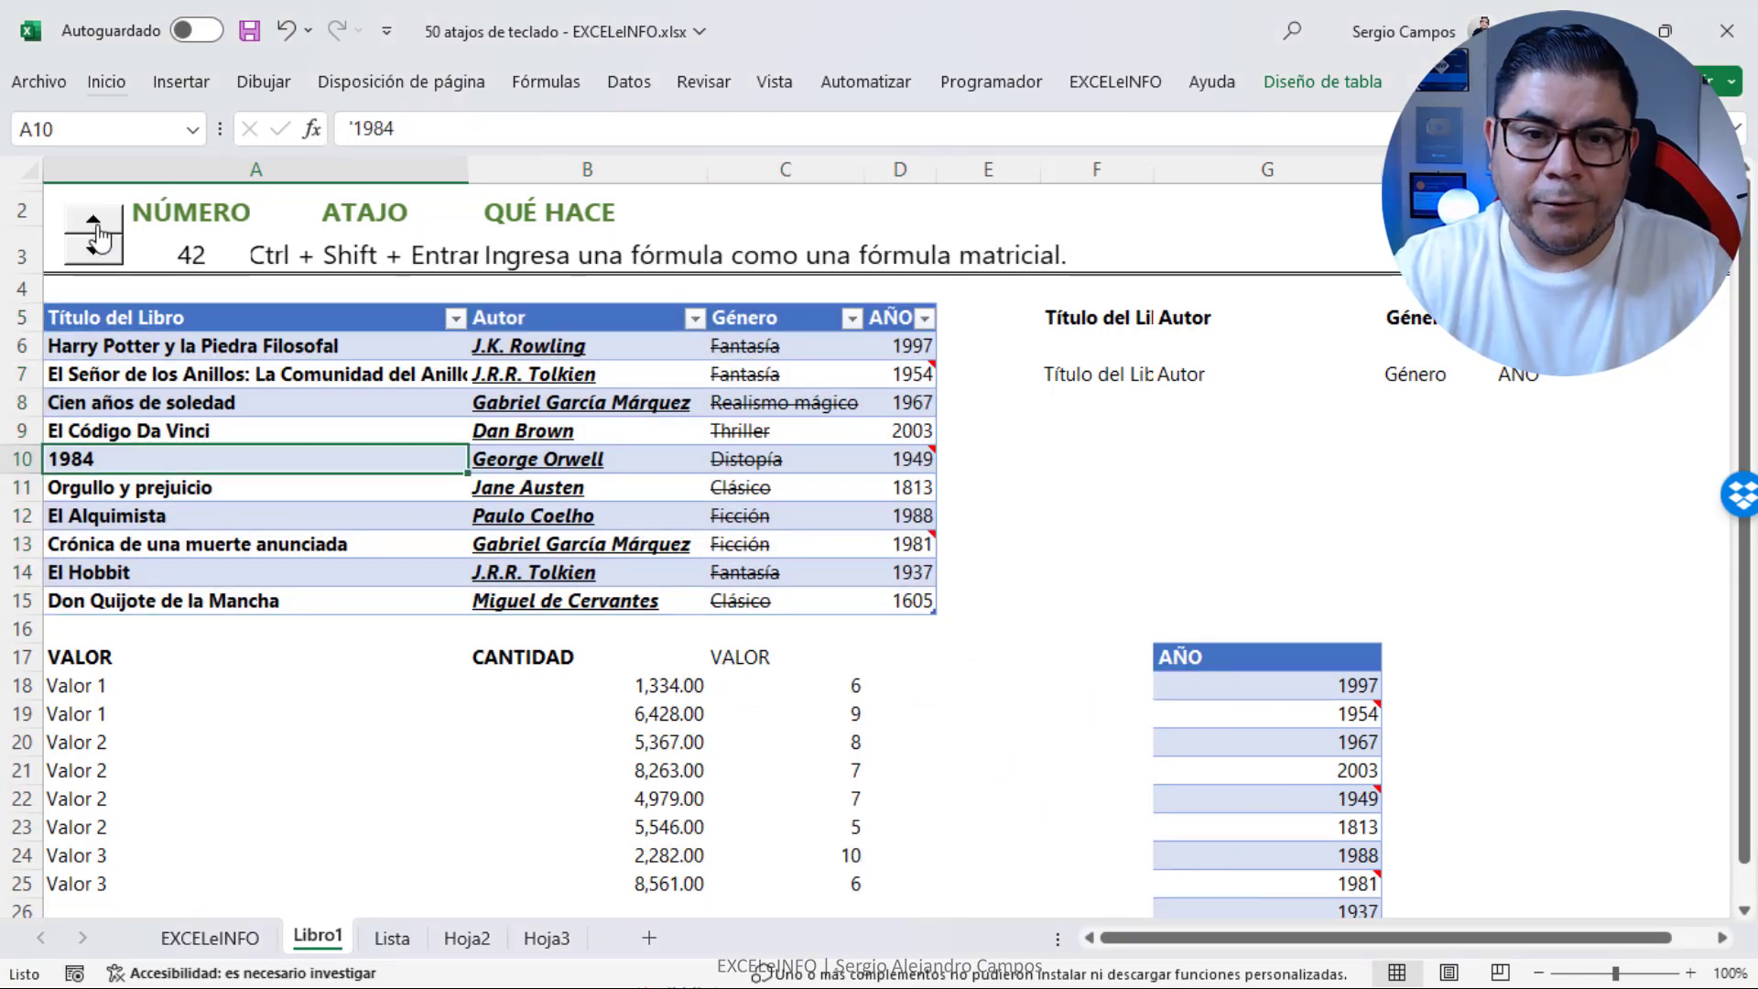
Enter =C18:C22 into E18:E22 as an array formula with Ctrl+Shift+Enter
{"action": "left_click_drag", "start_coordinate": [943, 681], "coordinate": [952, 794]}
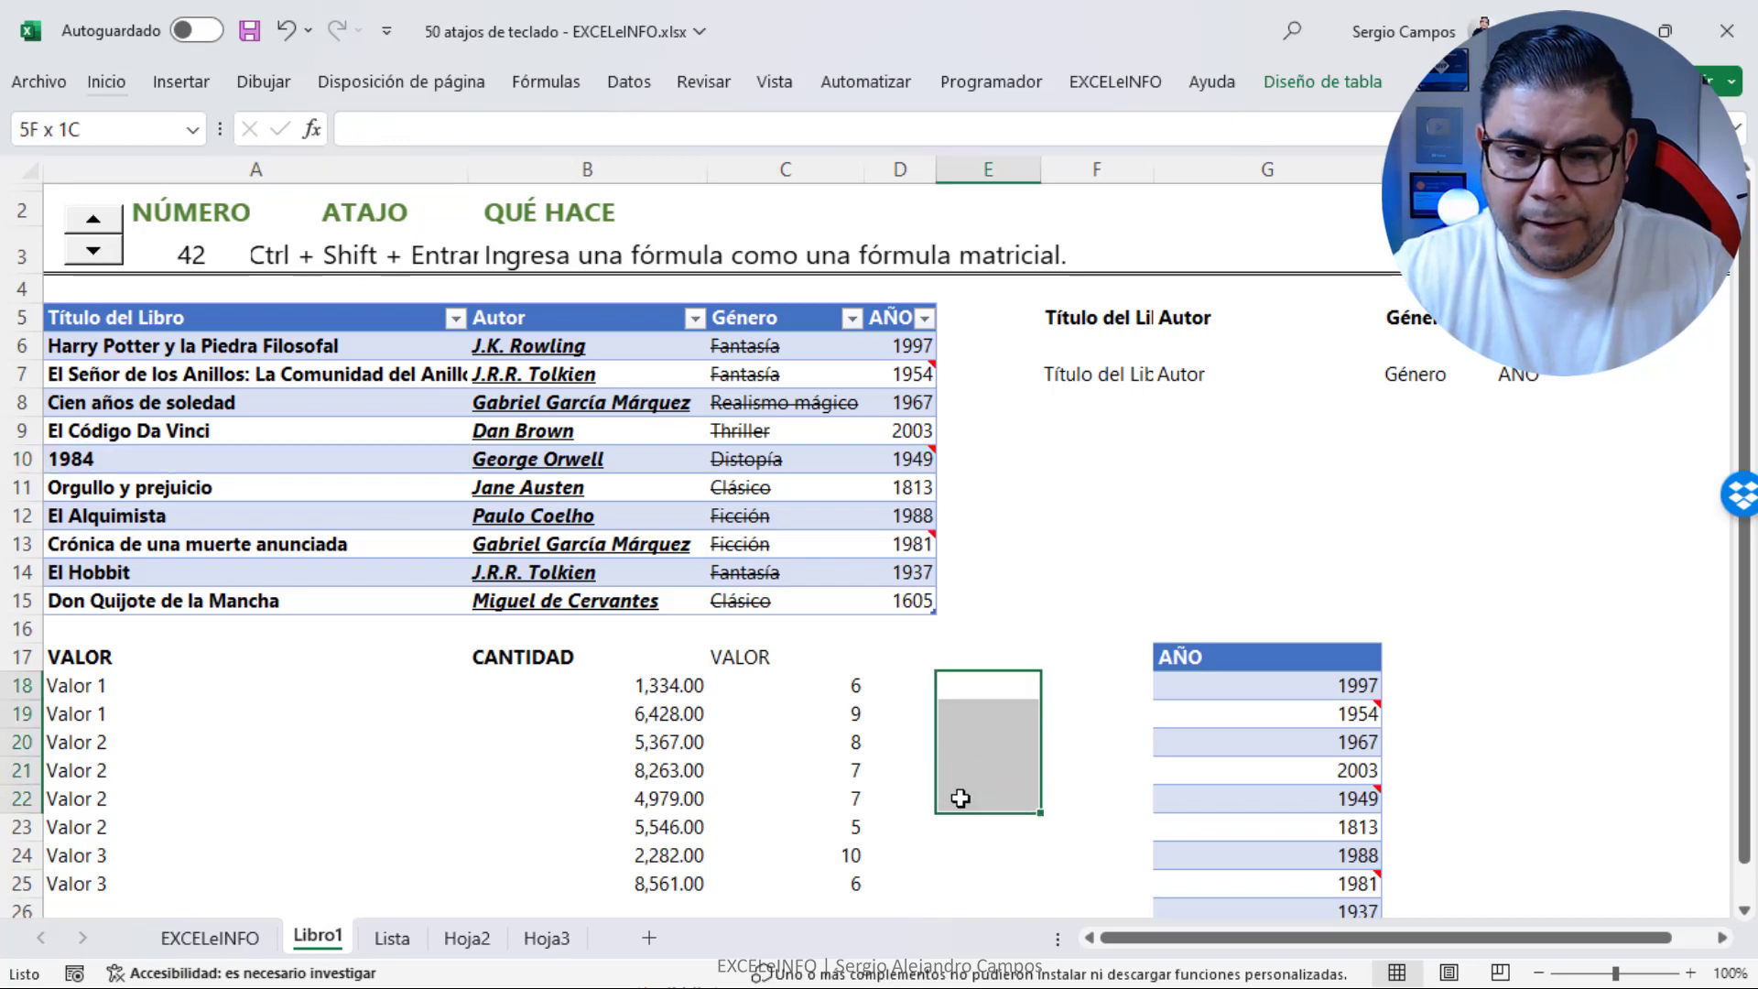
{"action": "type", "text": "="}
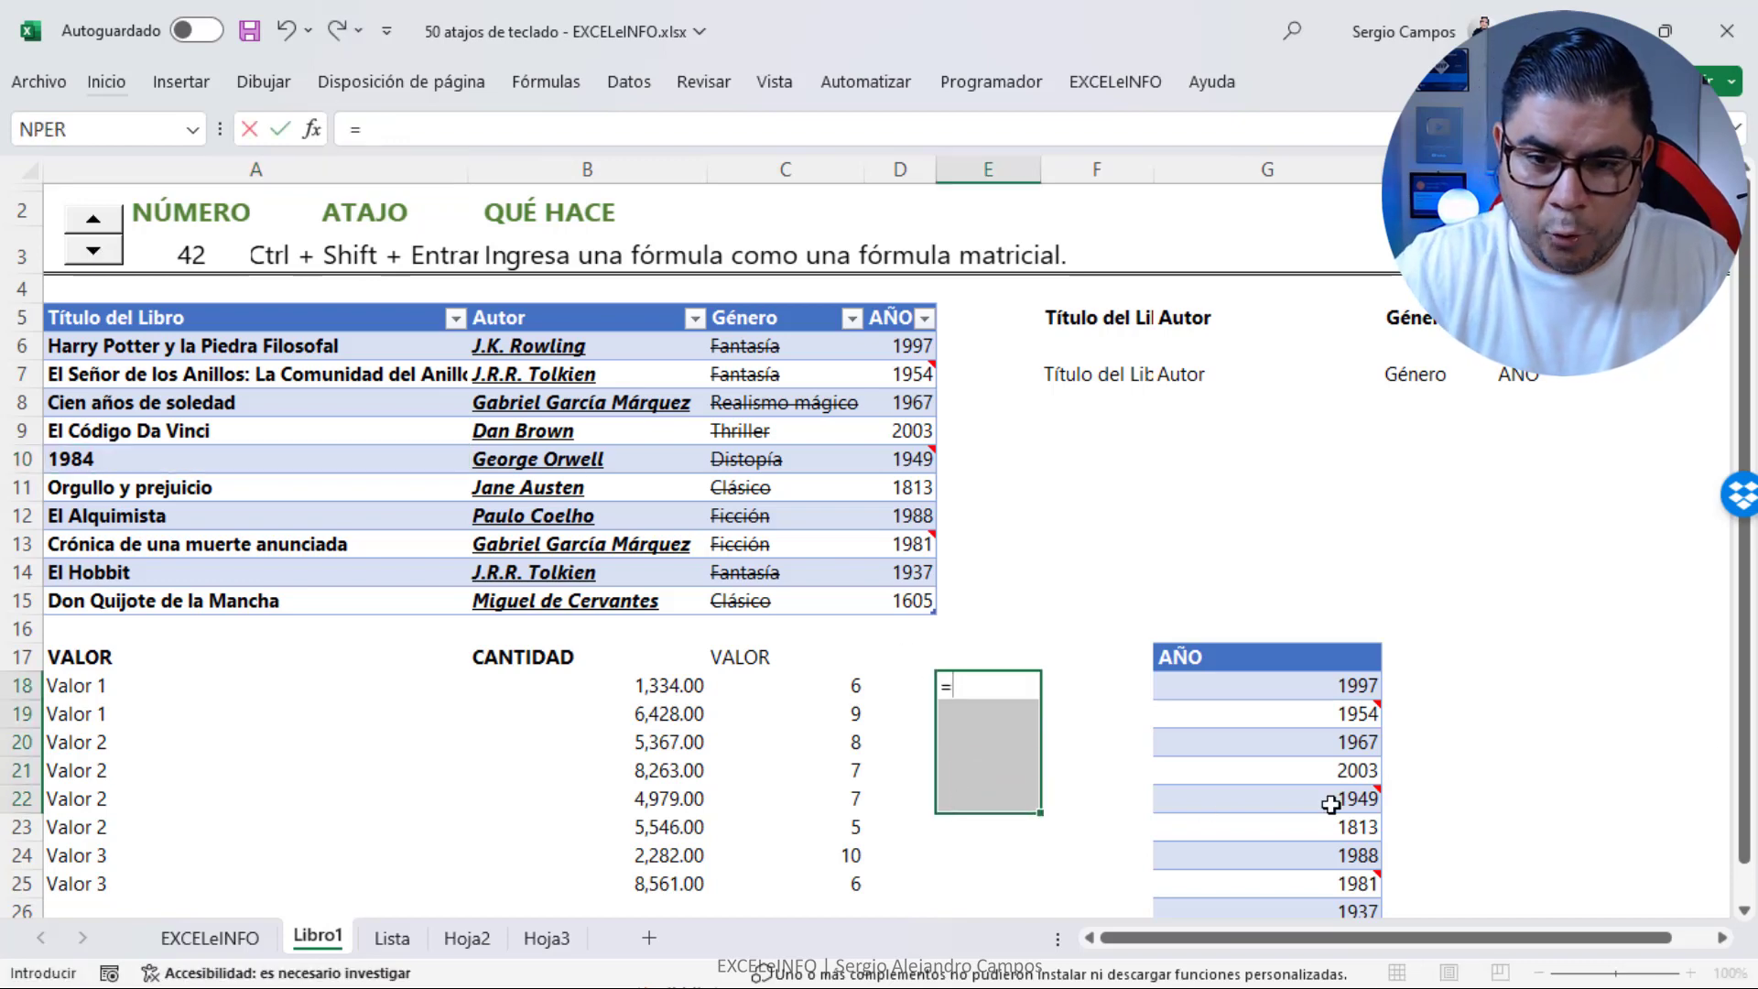
{"action": "key", "text": "Left"}
{"action": "key", "text": "Left"}
{"action": "left_click_drag", "start_coordinate": [855, 687], "coordinate": [856, 801]}
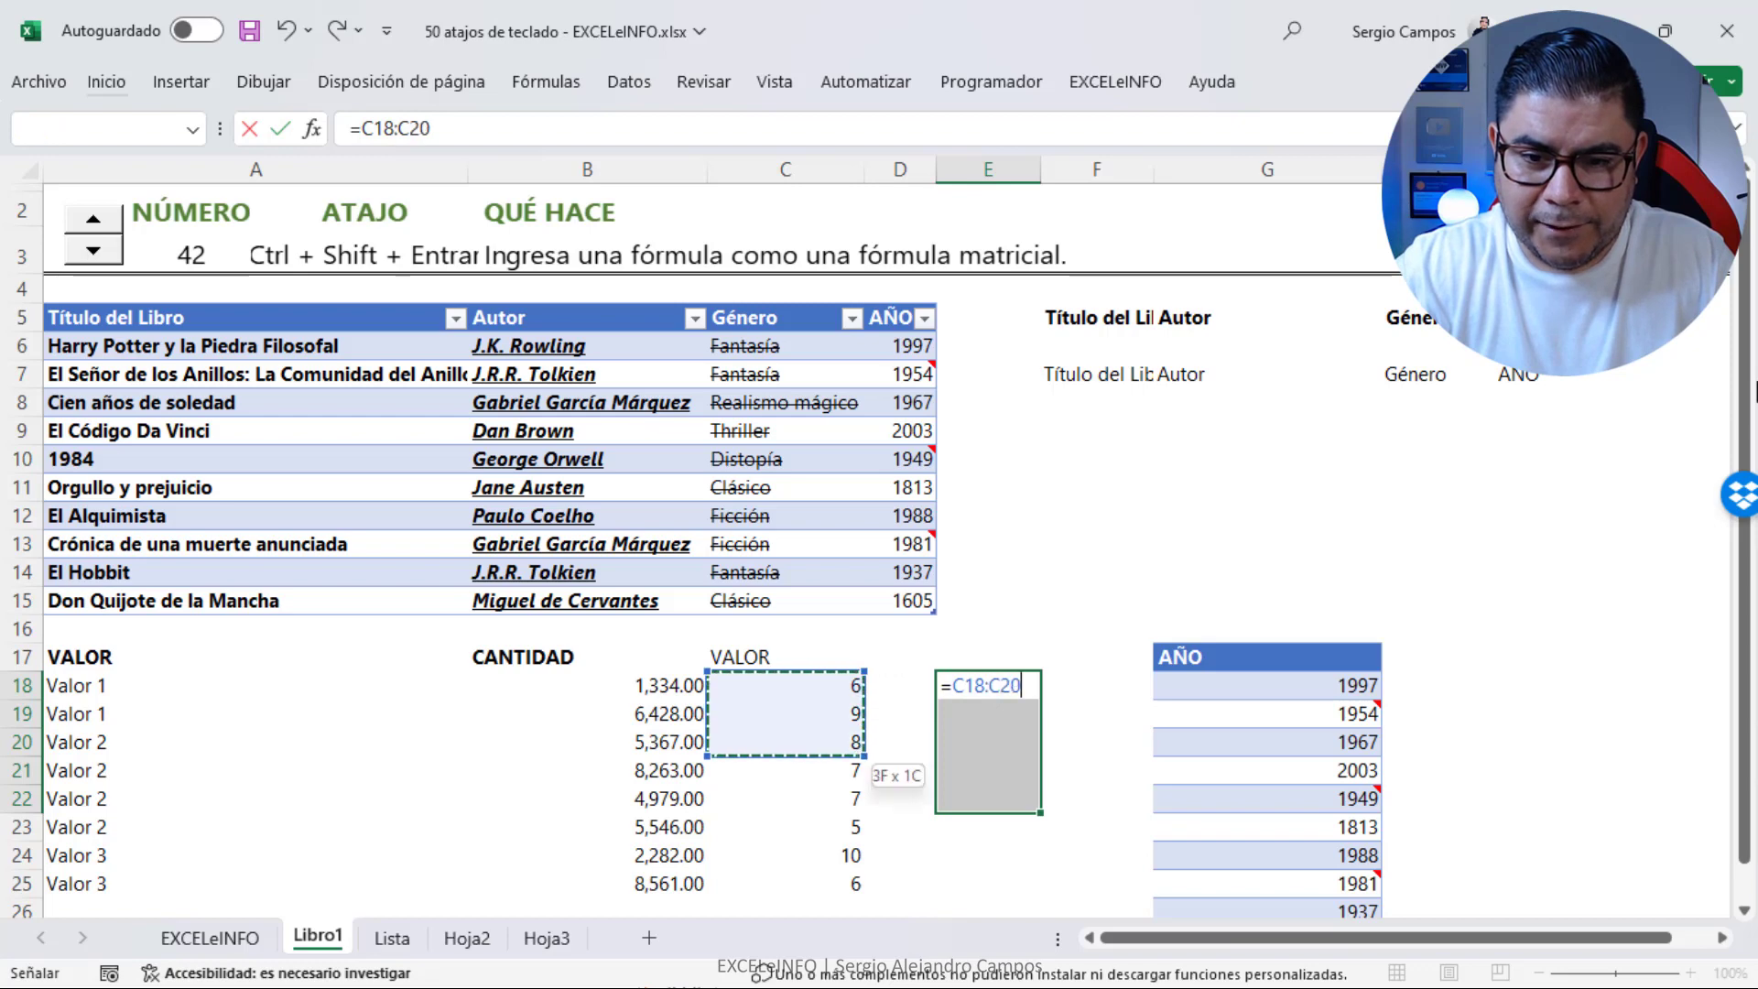
{"action": "key", "text": "ctrl+shift+Return"}
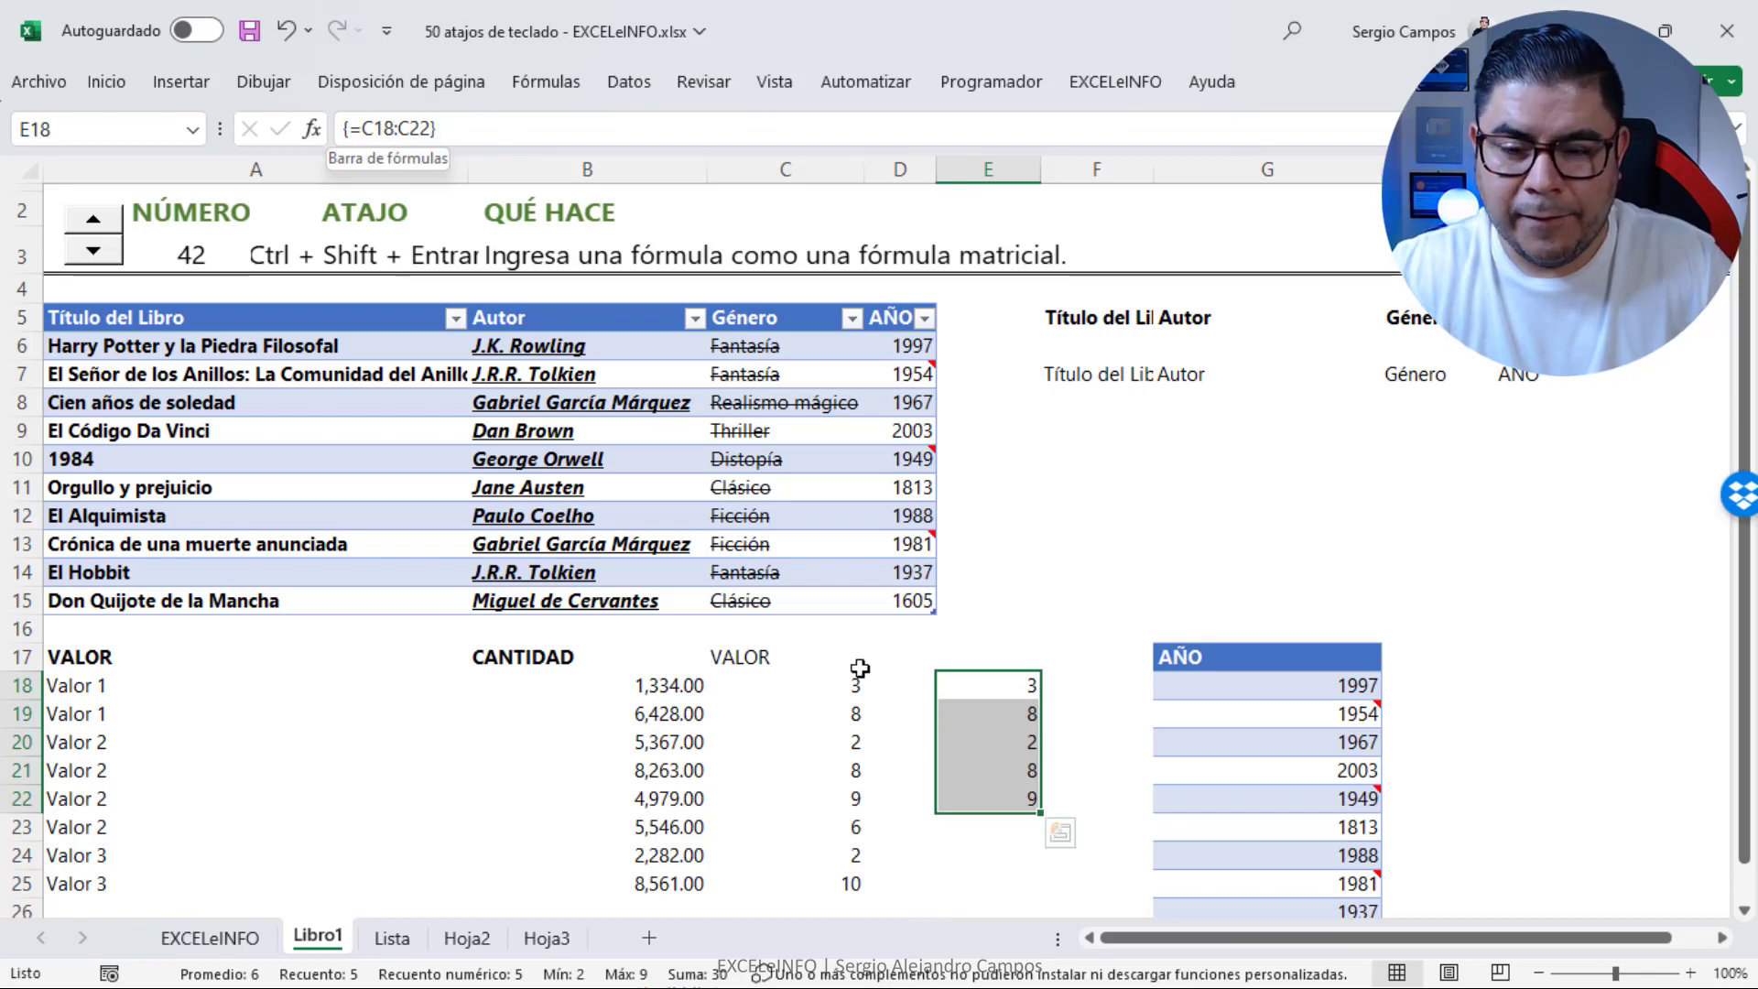
Re-enter =C18:C21 normally so E18:E21 mirrors column C, then advance to shortcut 43
{"action": "left_click", "coordinate": [1000, 686]}
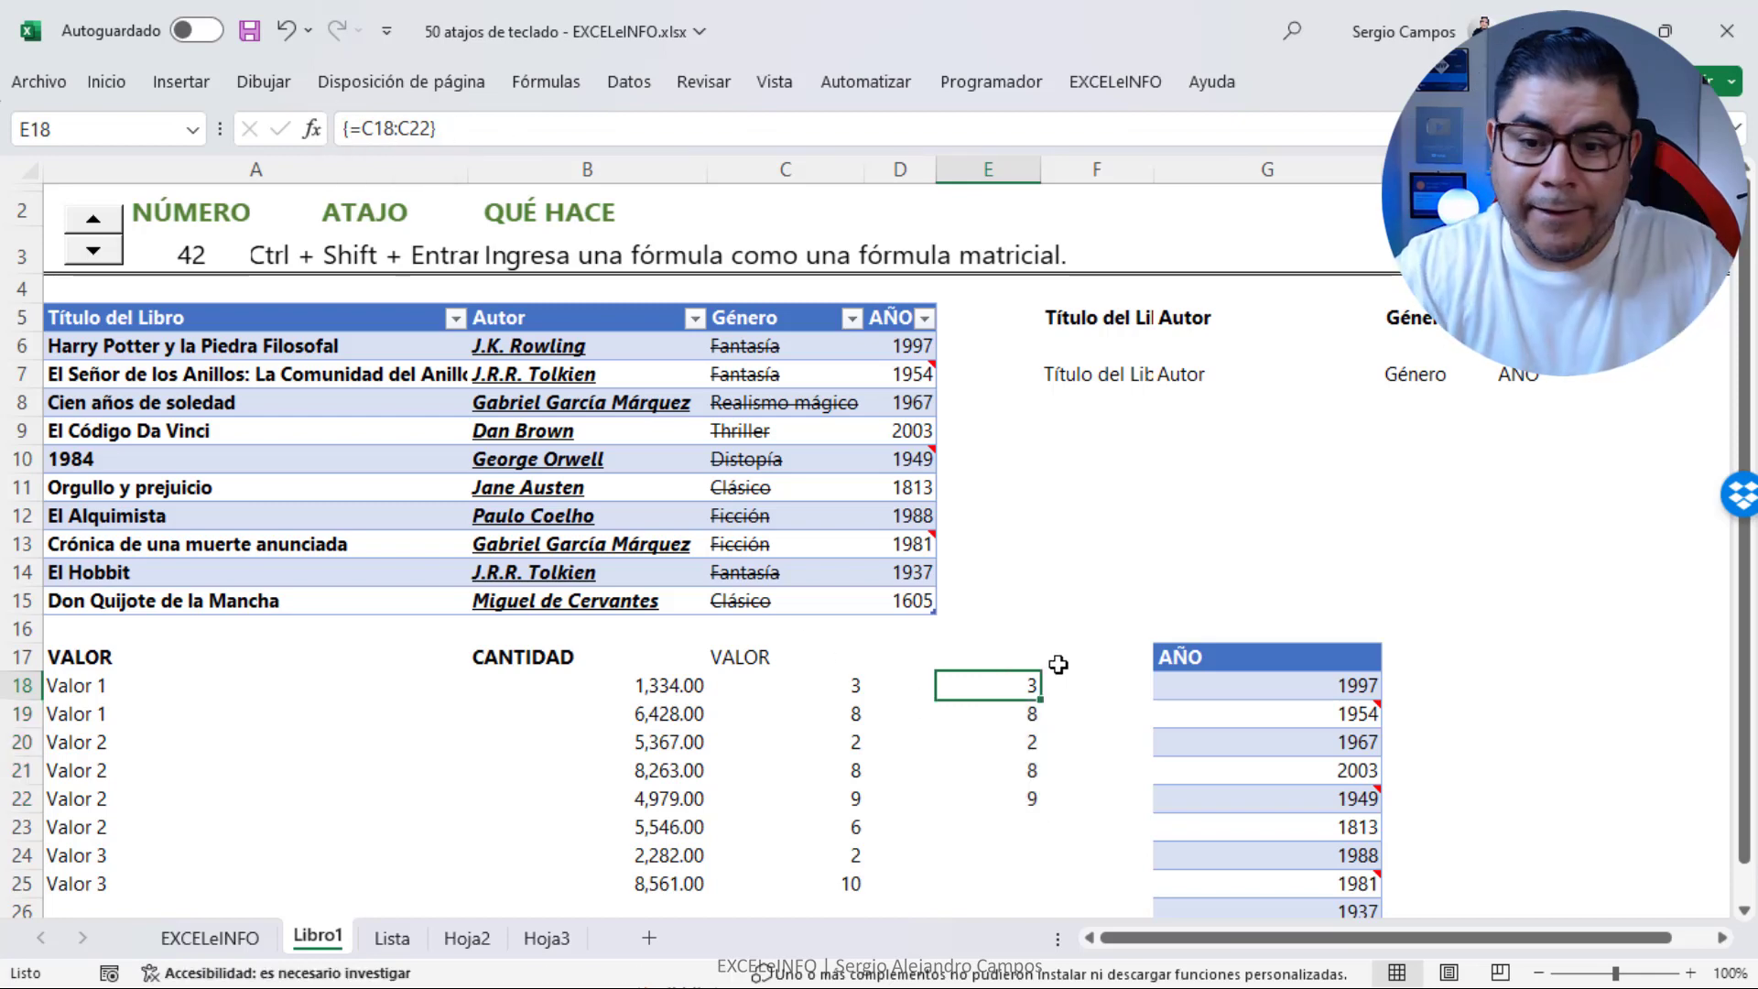
{"action": "key", "text": "shift+Down"}
{"action": "key", "text": "shift+Down"}
{"action": "key", "text": "shift+Down"}
{"action": "key", "text": "shift+Down"}
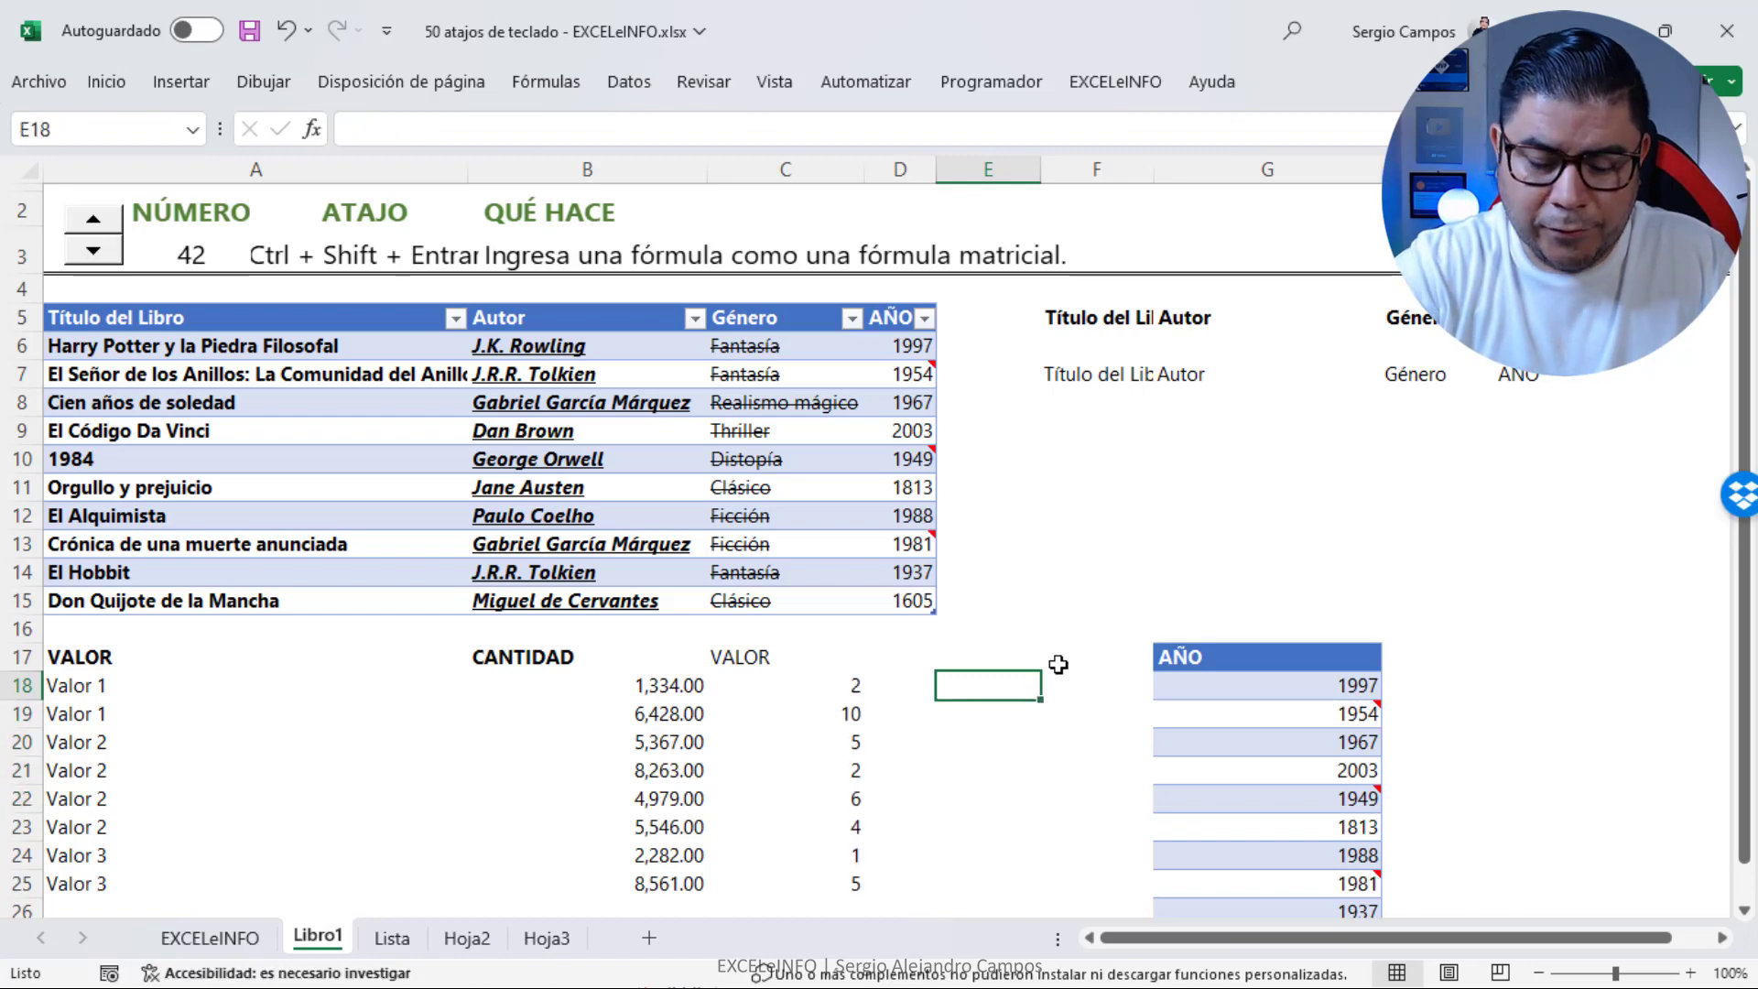
{"action": "type", "text": "="}
{"action": "key", "text": "Left"}
{"action": "key", "text": "Left"}
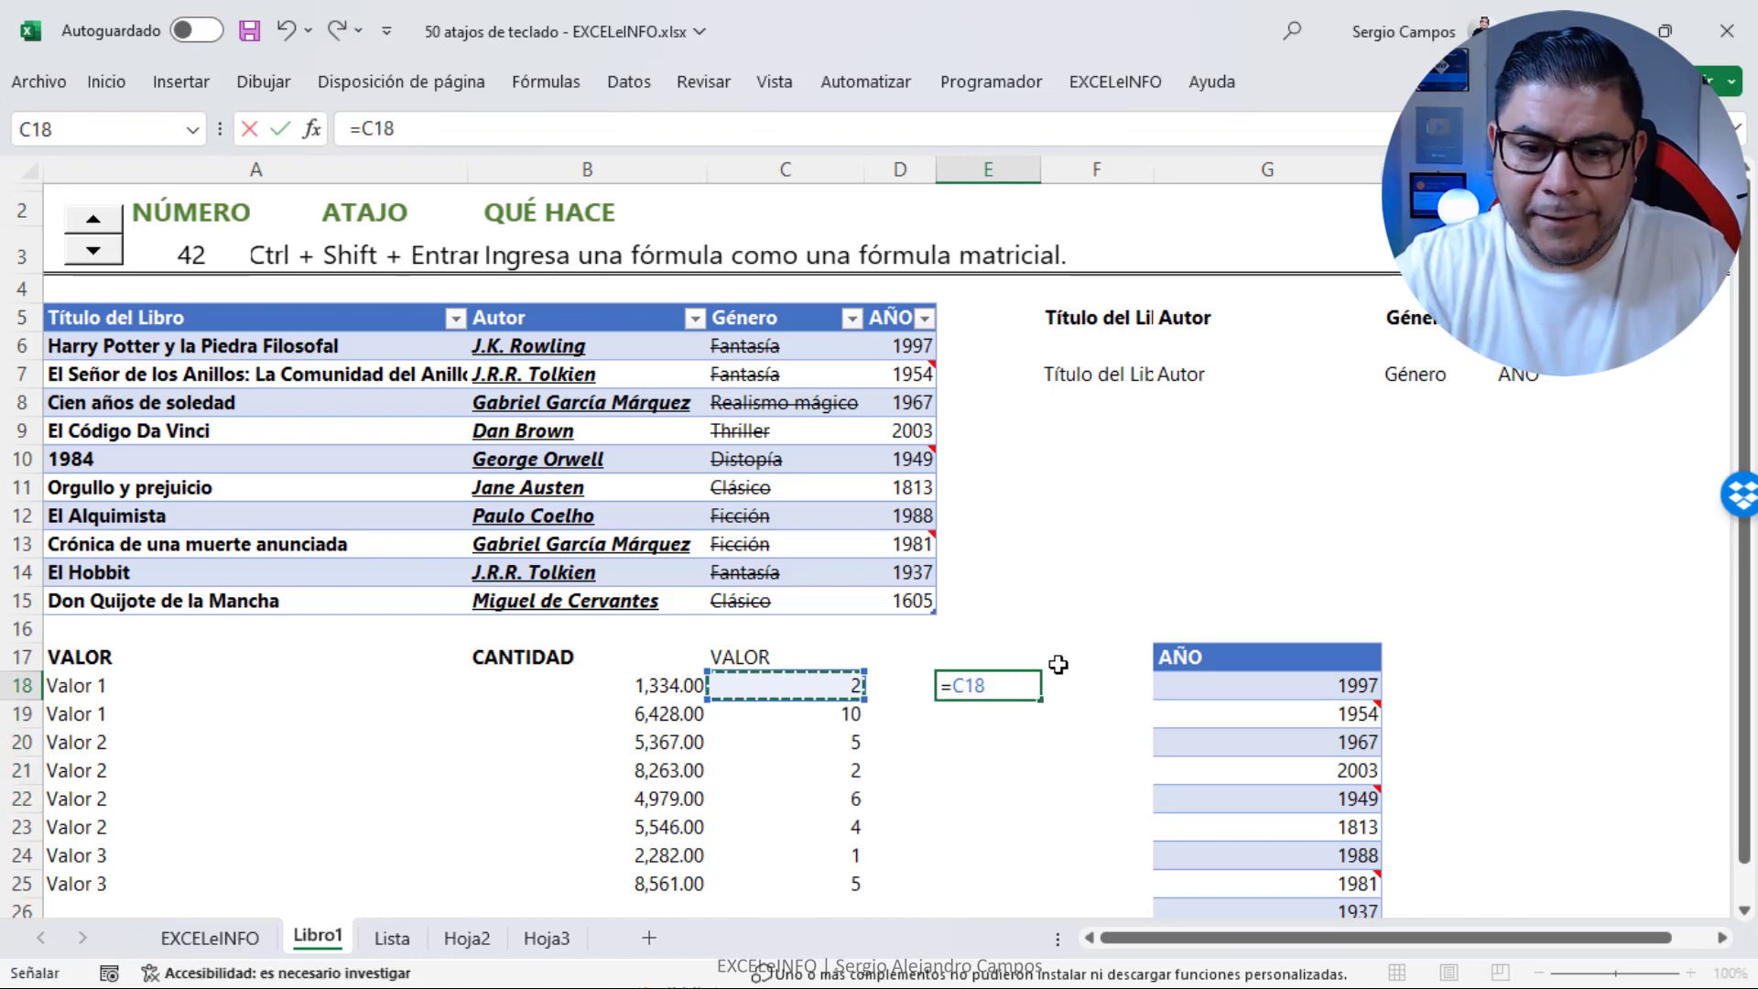
{"action": "key", "text": "shift+Down"}
{"action": "key", "text": "shift+Down"}
{"action": "key", "text": "shift+Down"}
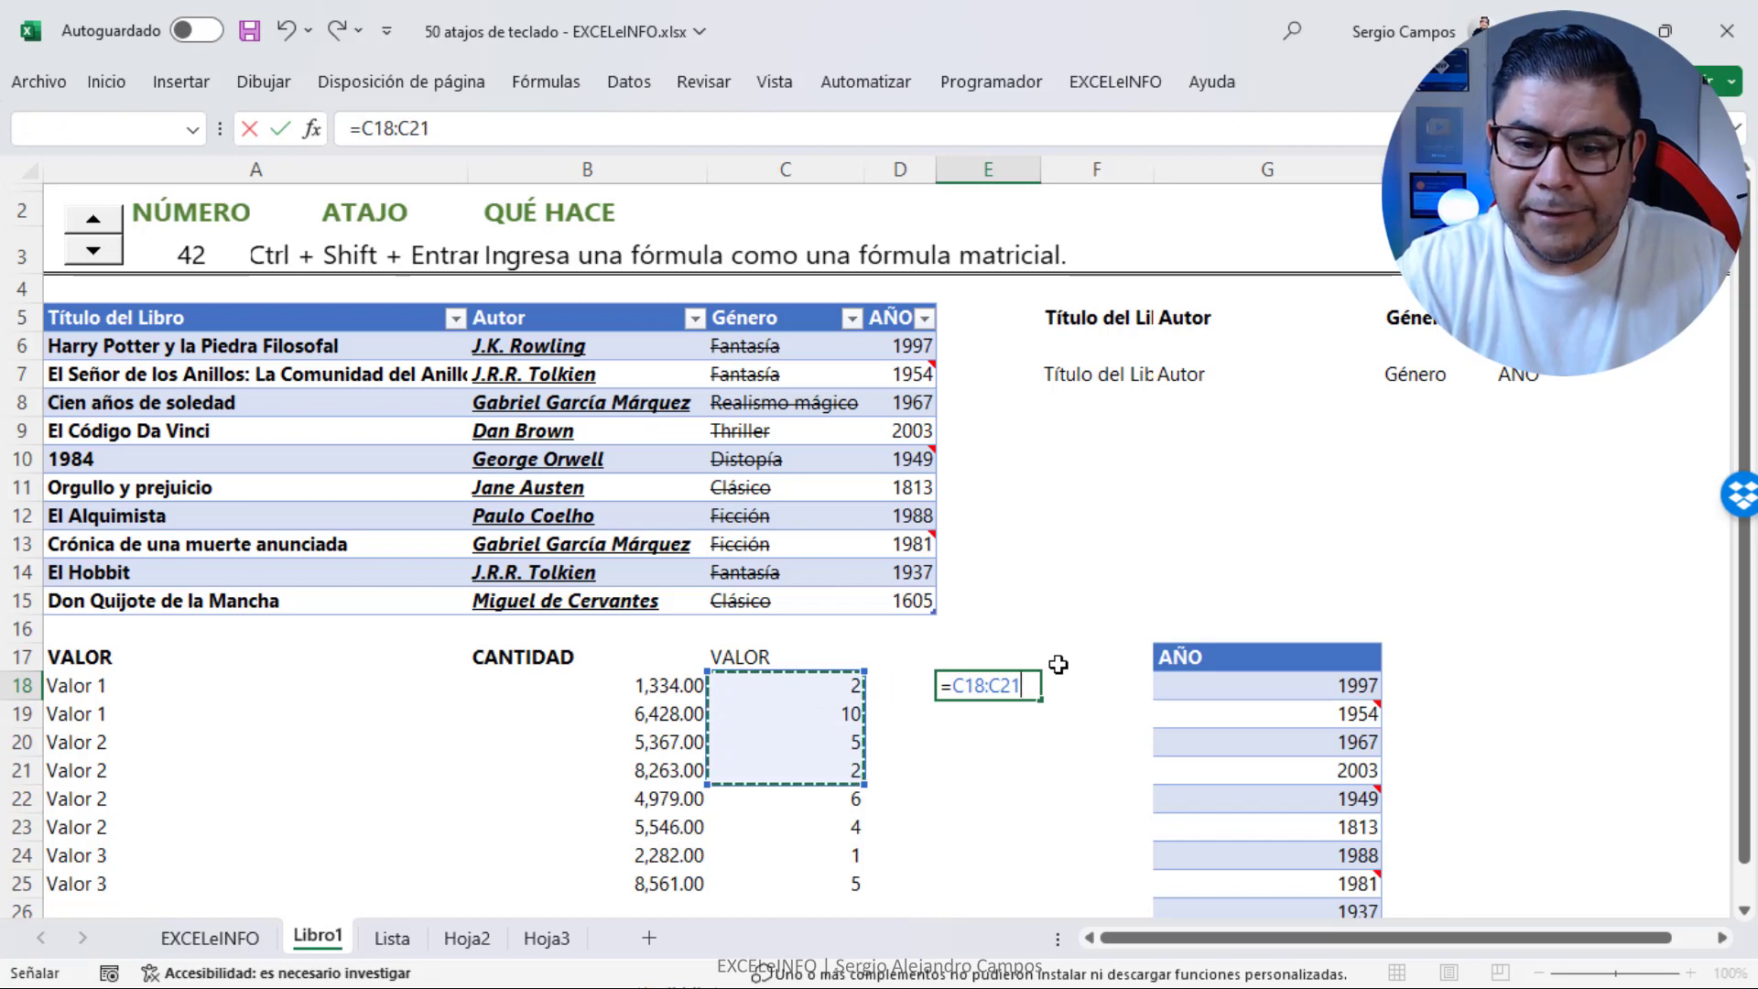
{"action": "key", "text": "Return"}
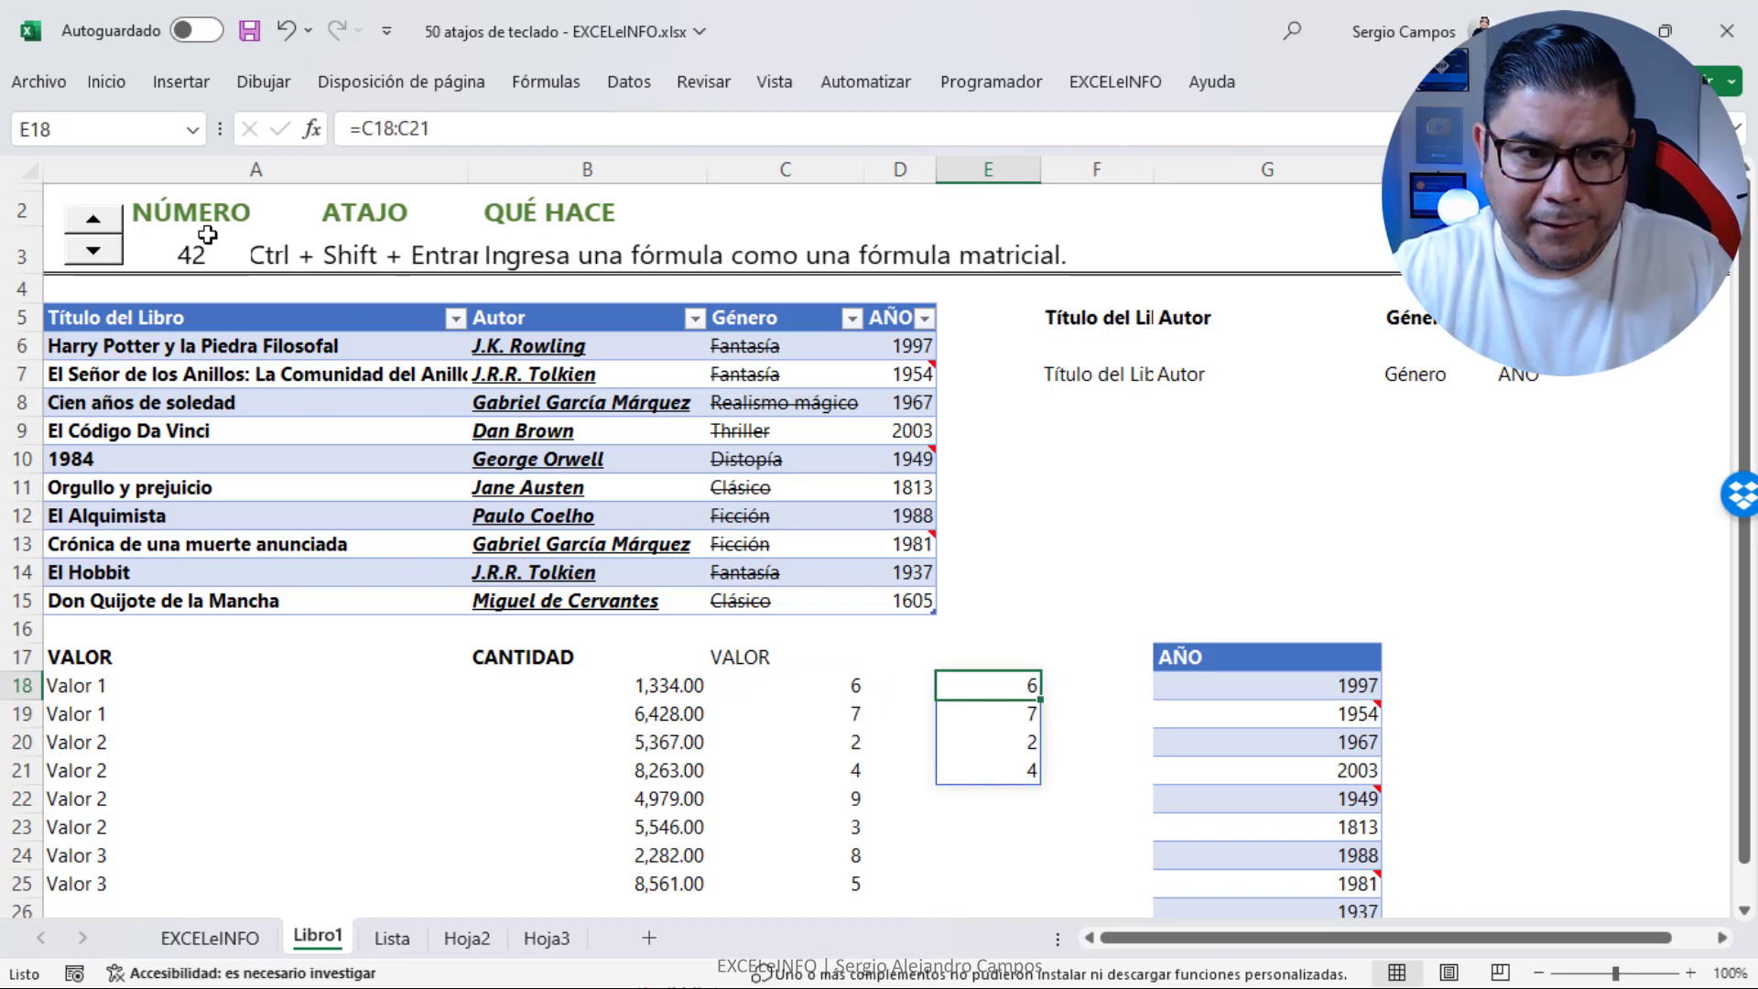
{"action": "left_click", "coordinate": [97, 222]}
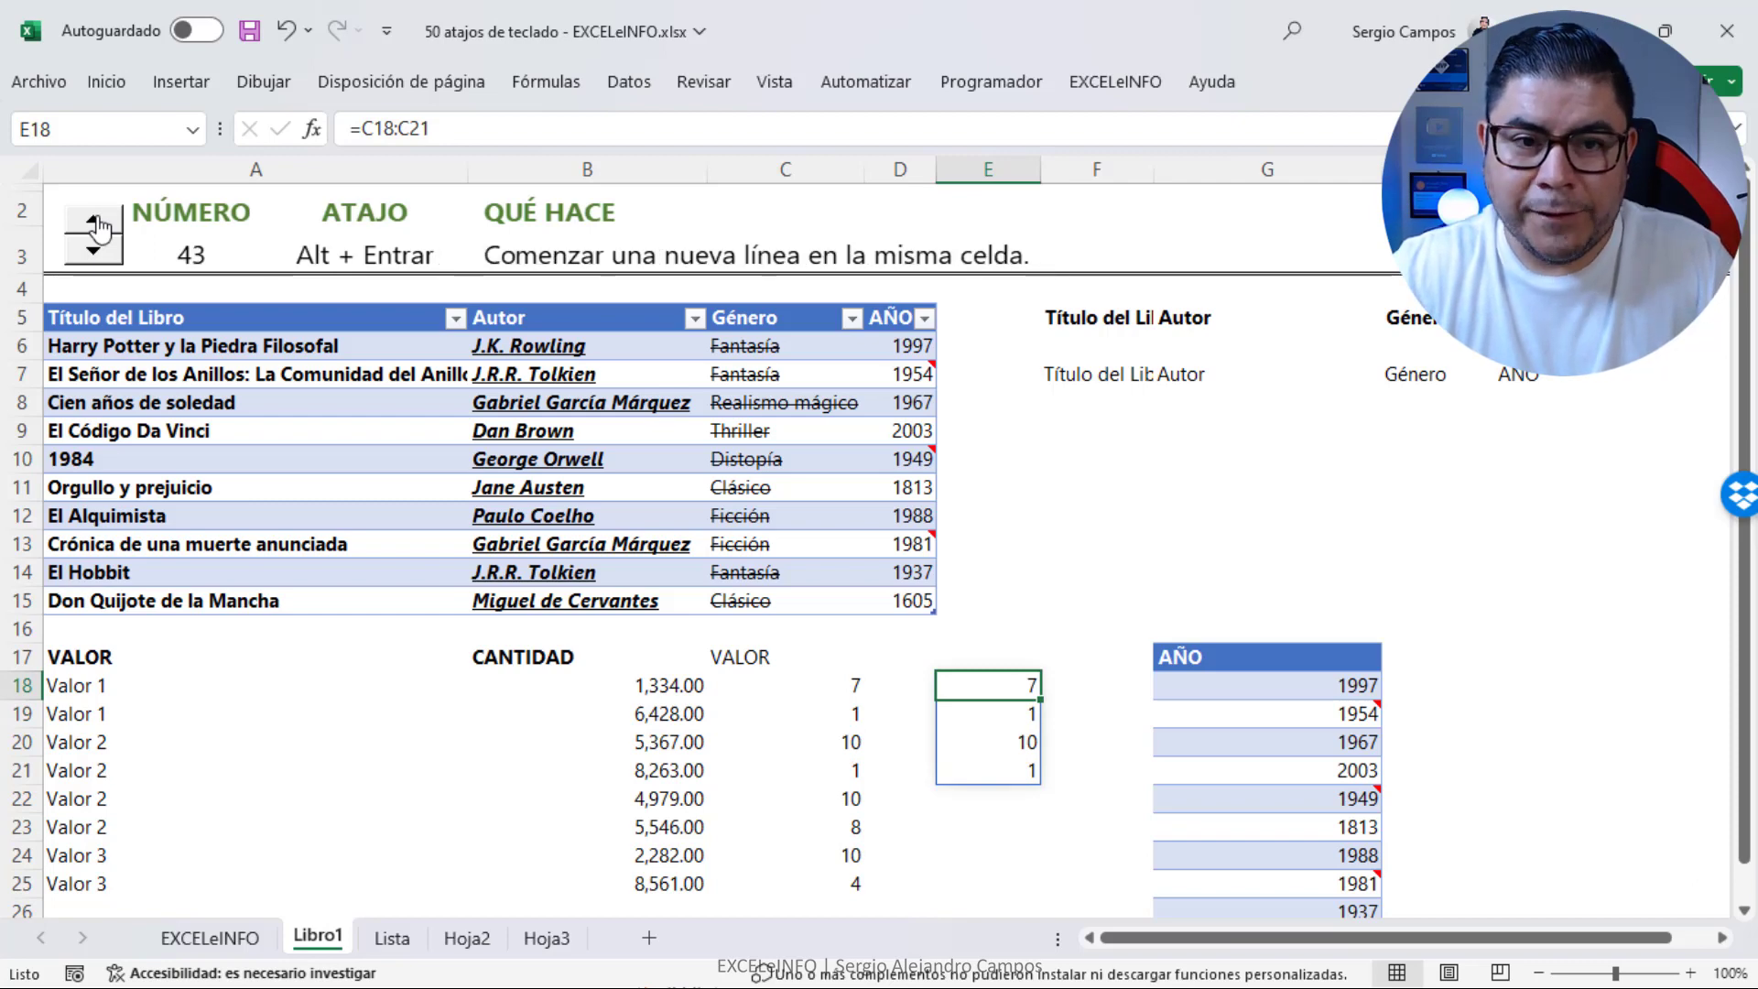
Clear the mirrored results from column E and return to cell E18
{"action": "key", "text": "shift+Down"}
{"action": "key", "text": "shift+Down"}
{"action": "key", "text": "shift+Down"}
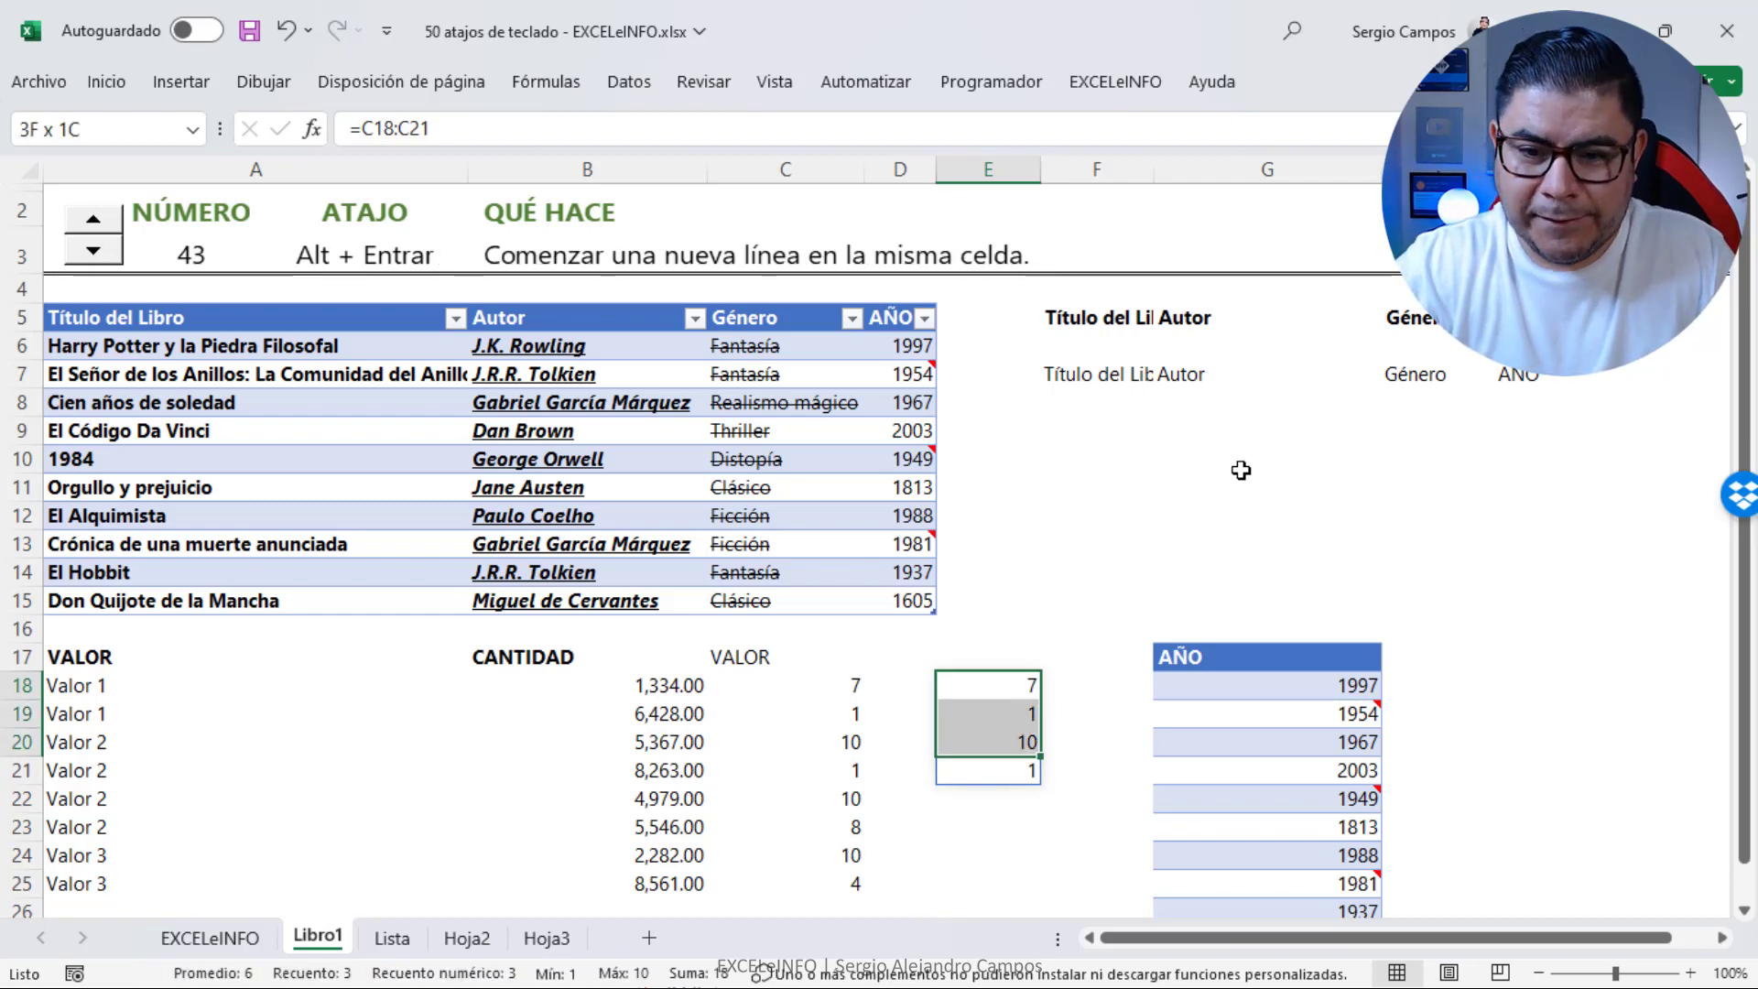
{"action": "key", "text": "Delete"}
{"action": "key", "text": "Up"}
{"action": "key", "text": "Down"}
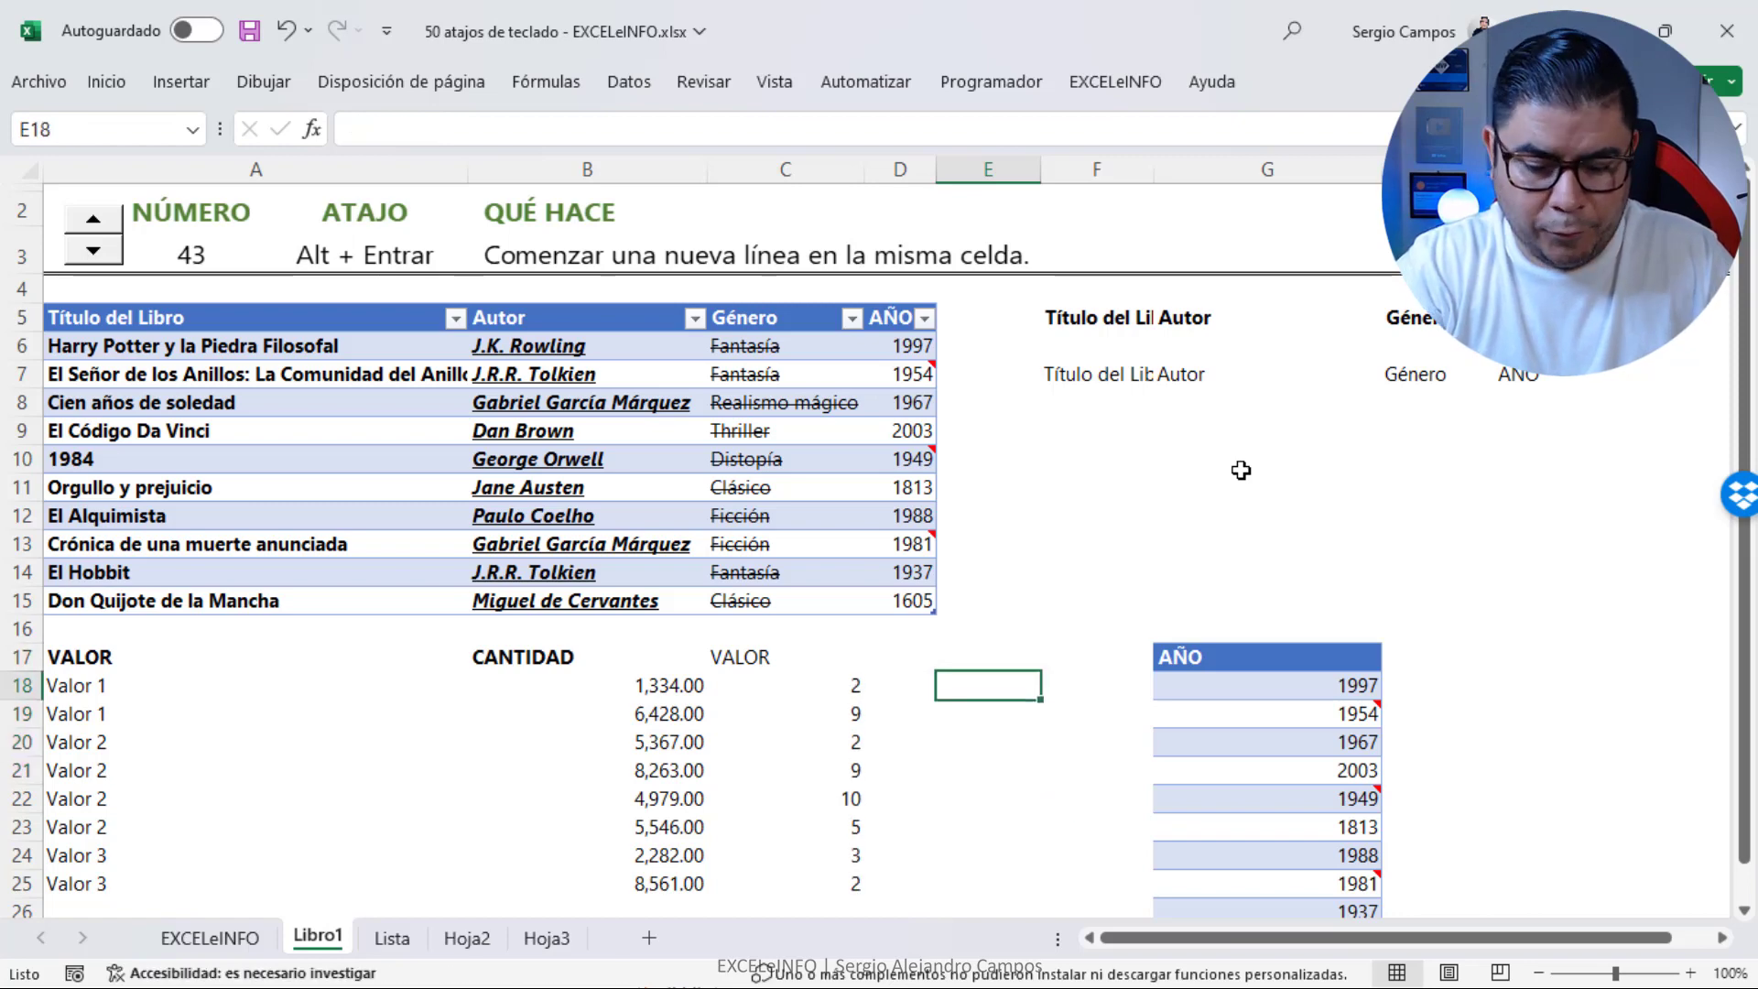
Type 'curso ex' with an Alt+Enter line break in E18, cancel it, and advance to shortcut 44
{"action": "type", "text": "curso "}
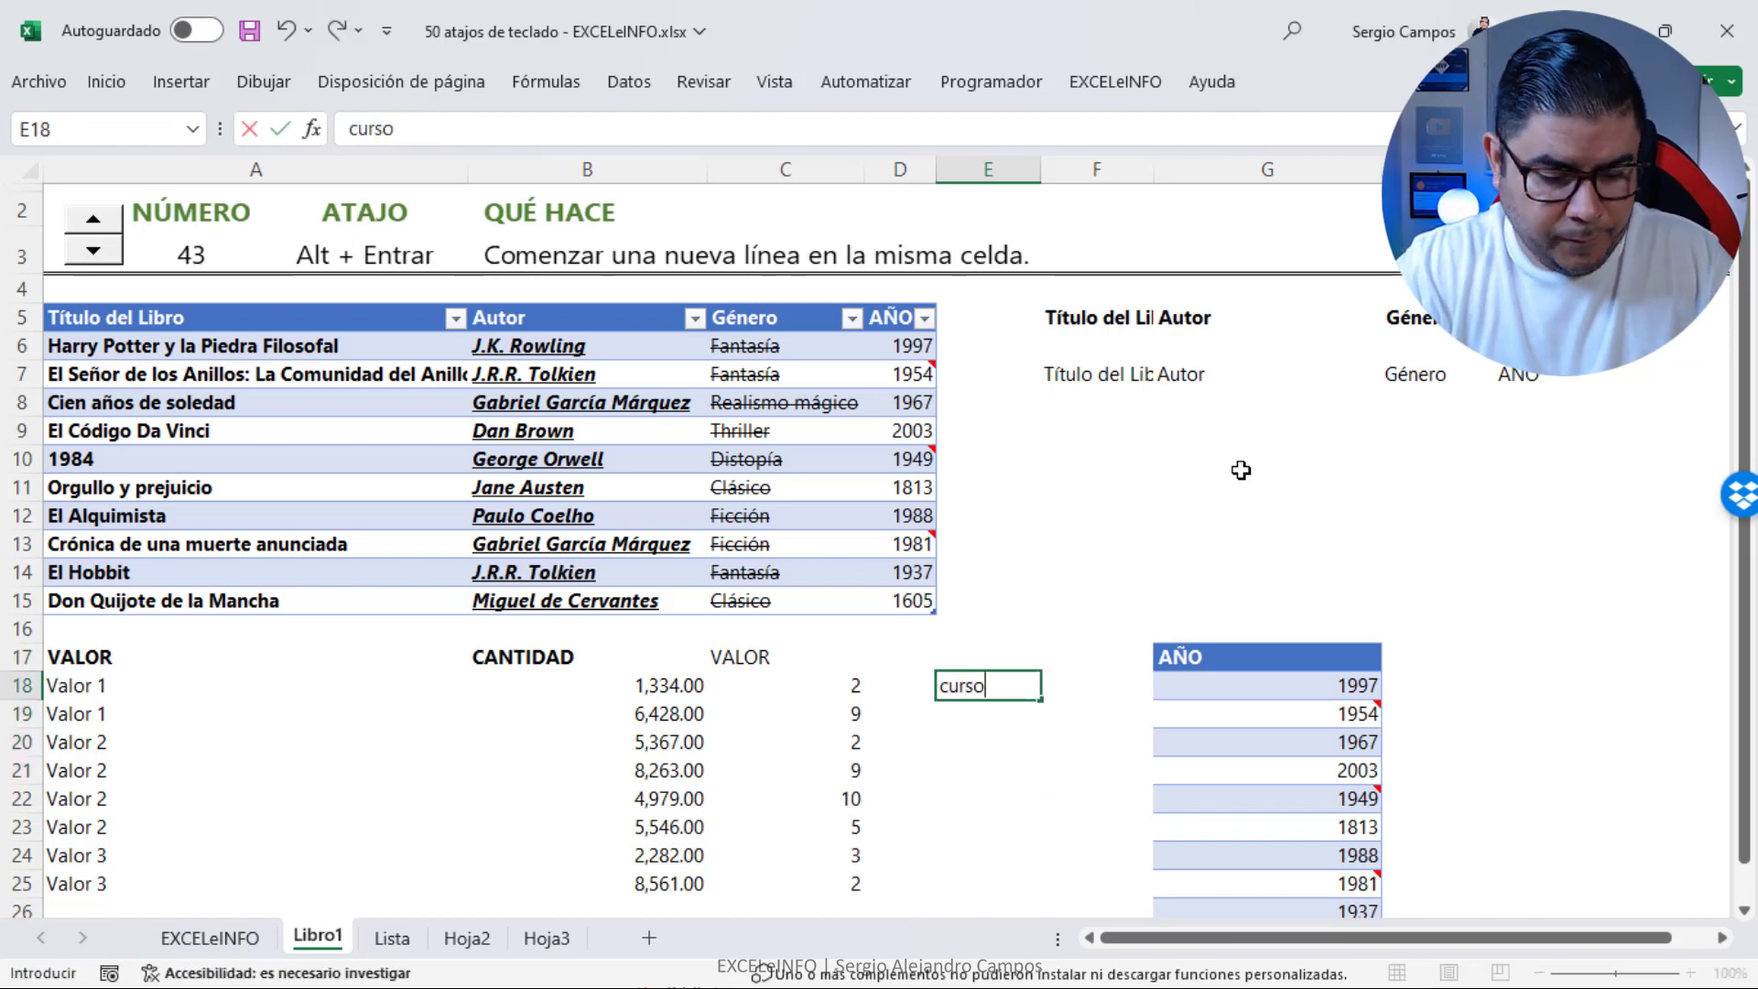
{"action": "type", "text": "excel"}
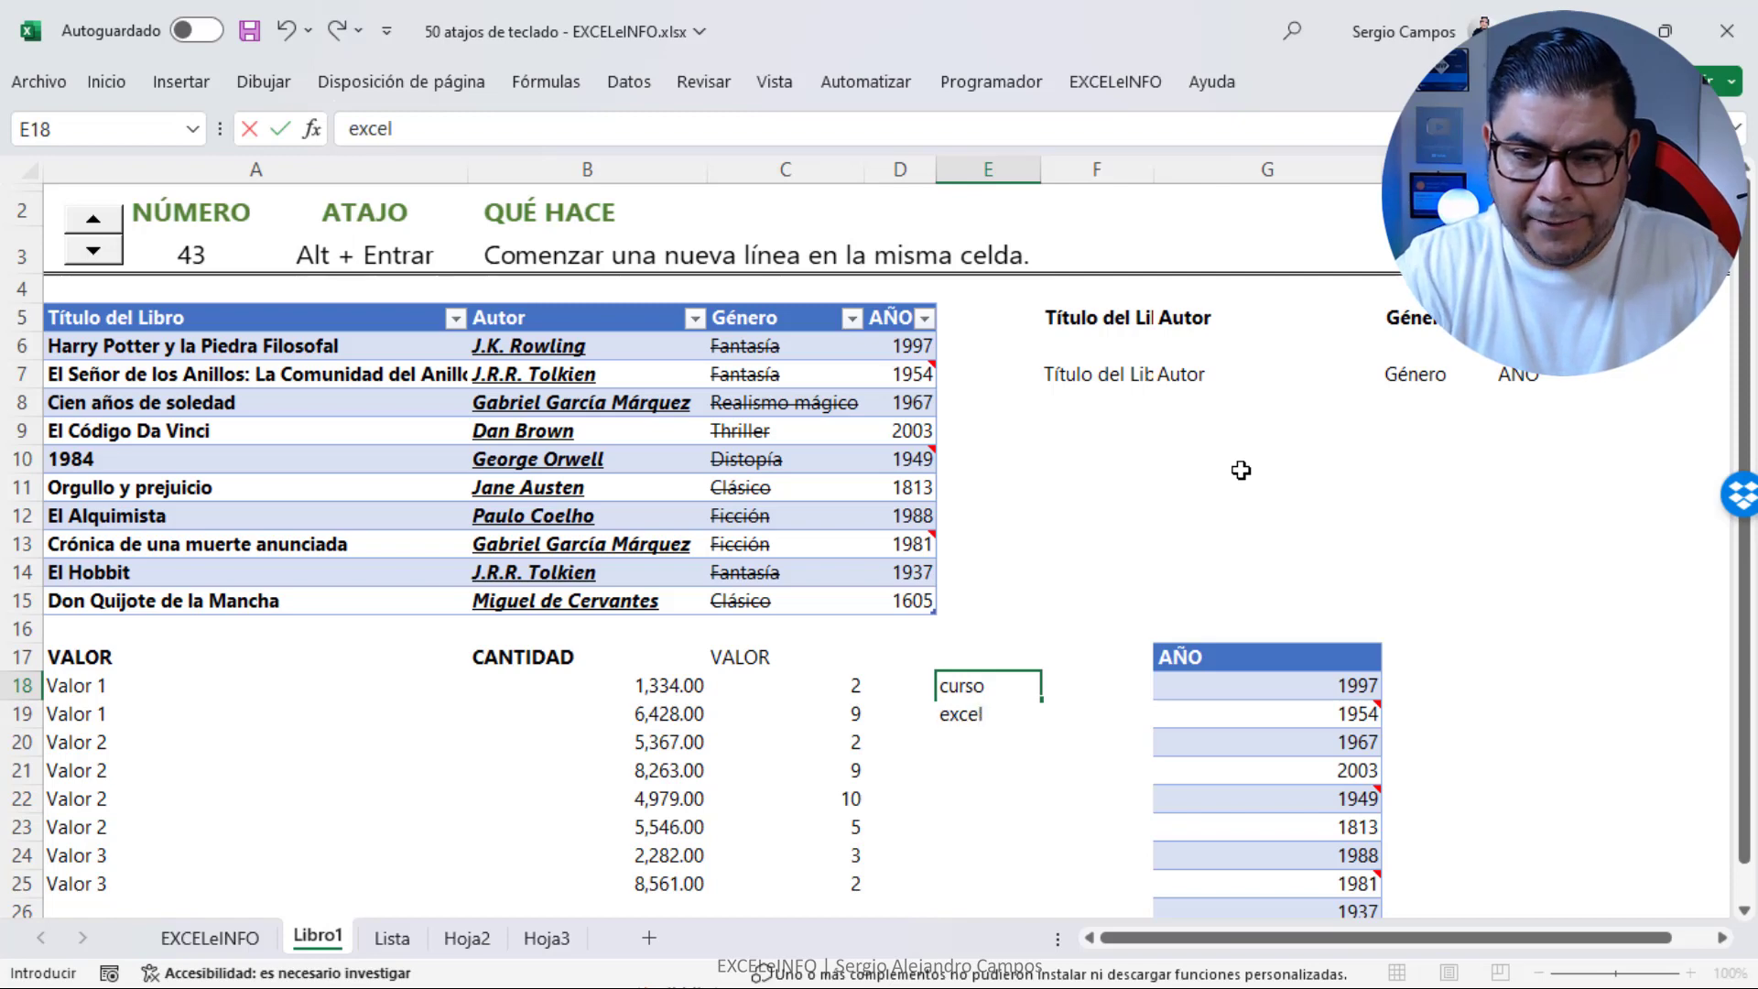
{"action": "key", "text": "alt+Return"}
{"action": "type", "text": "avanzad"}
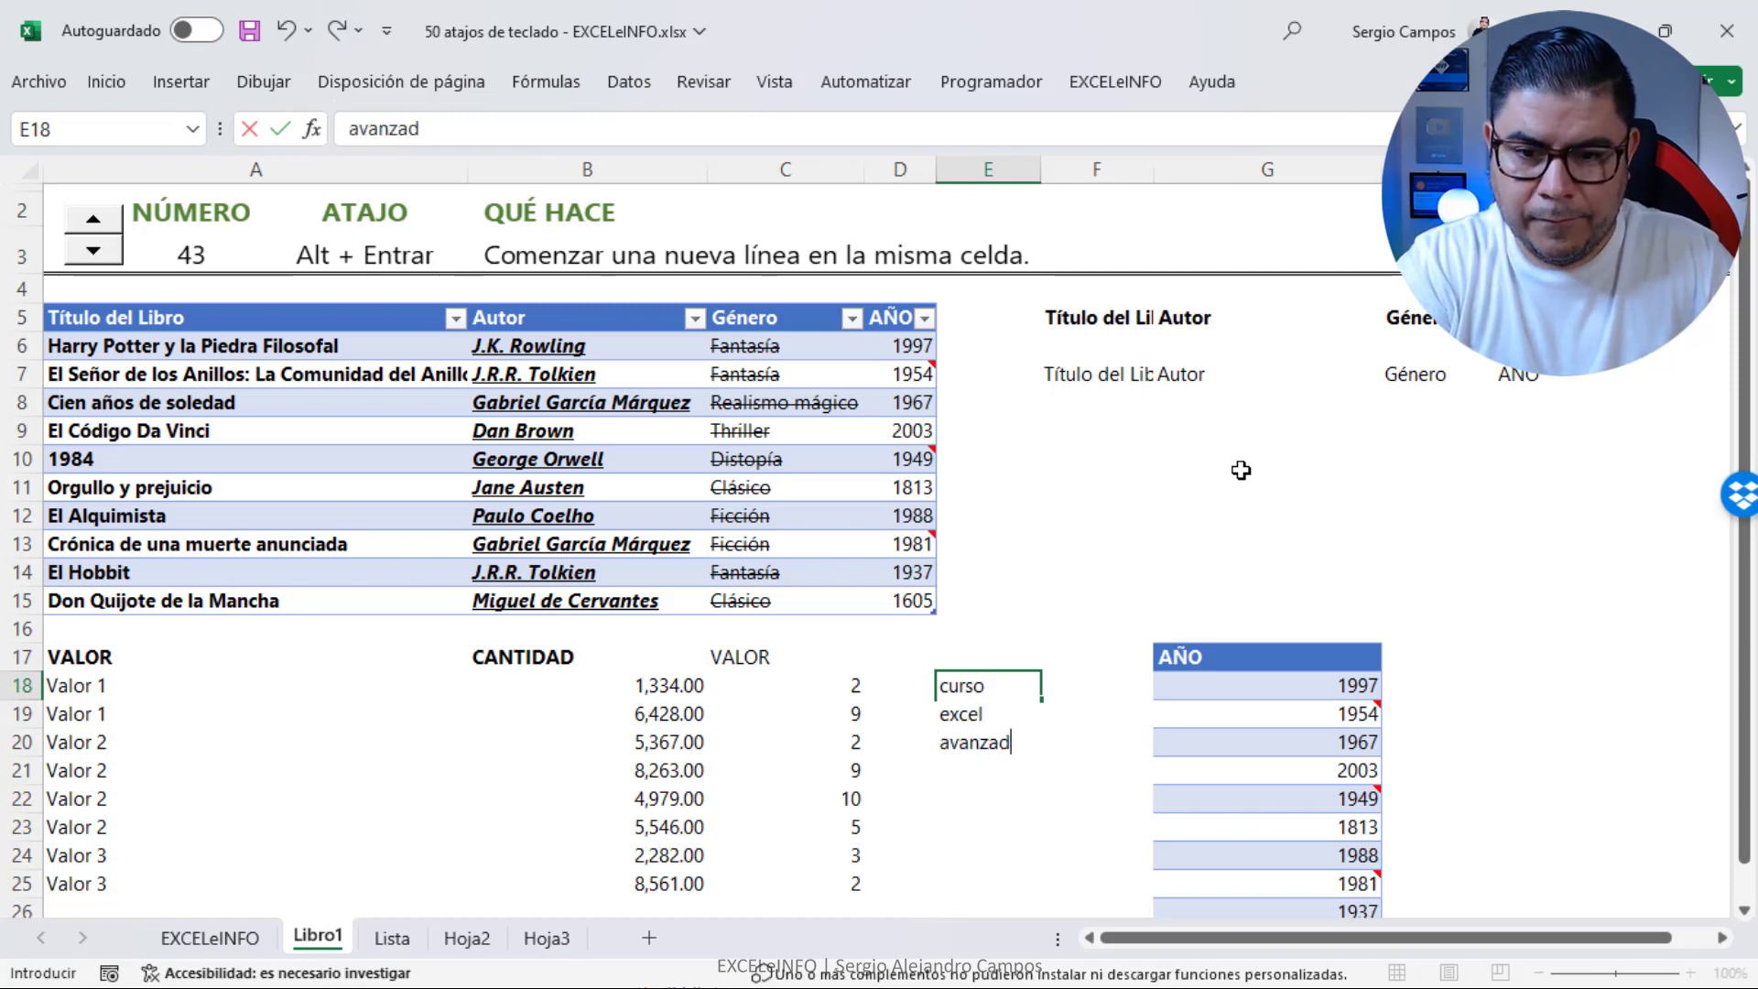
{"action": "key", "text": "Escape"}
{"action": "left_click", "coordinate": [106, 229]}
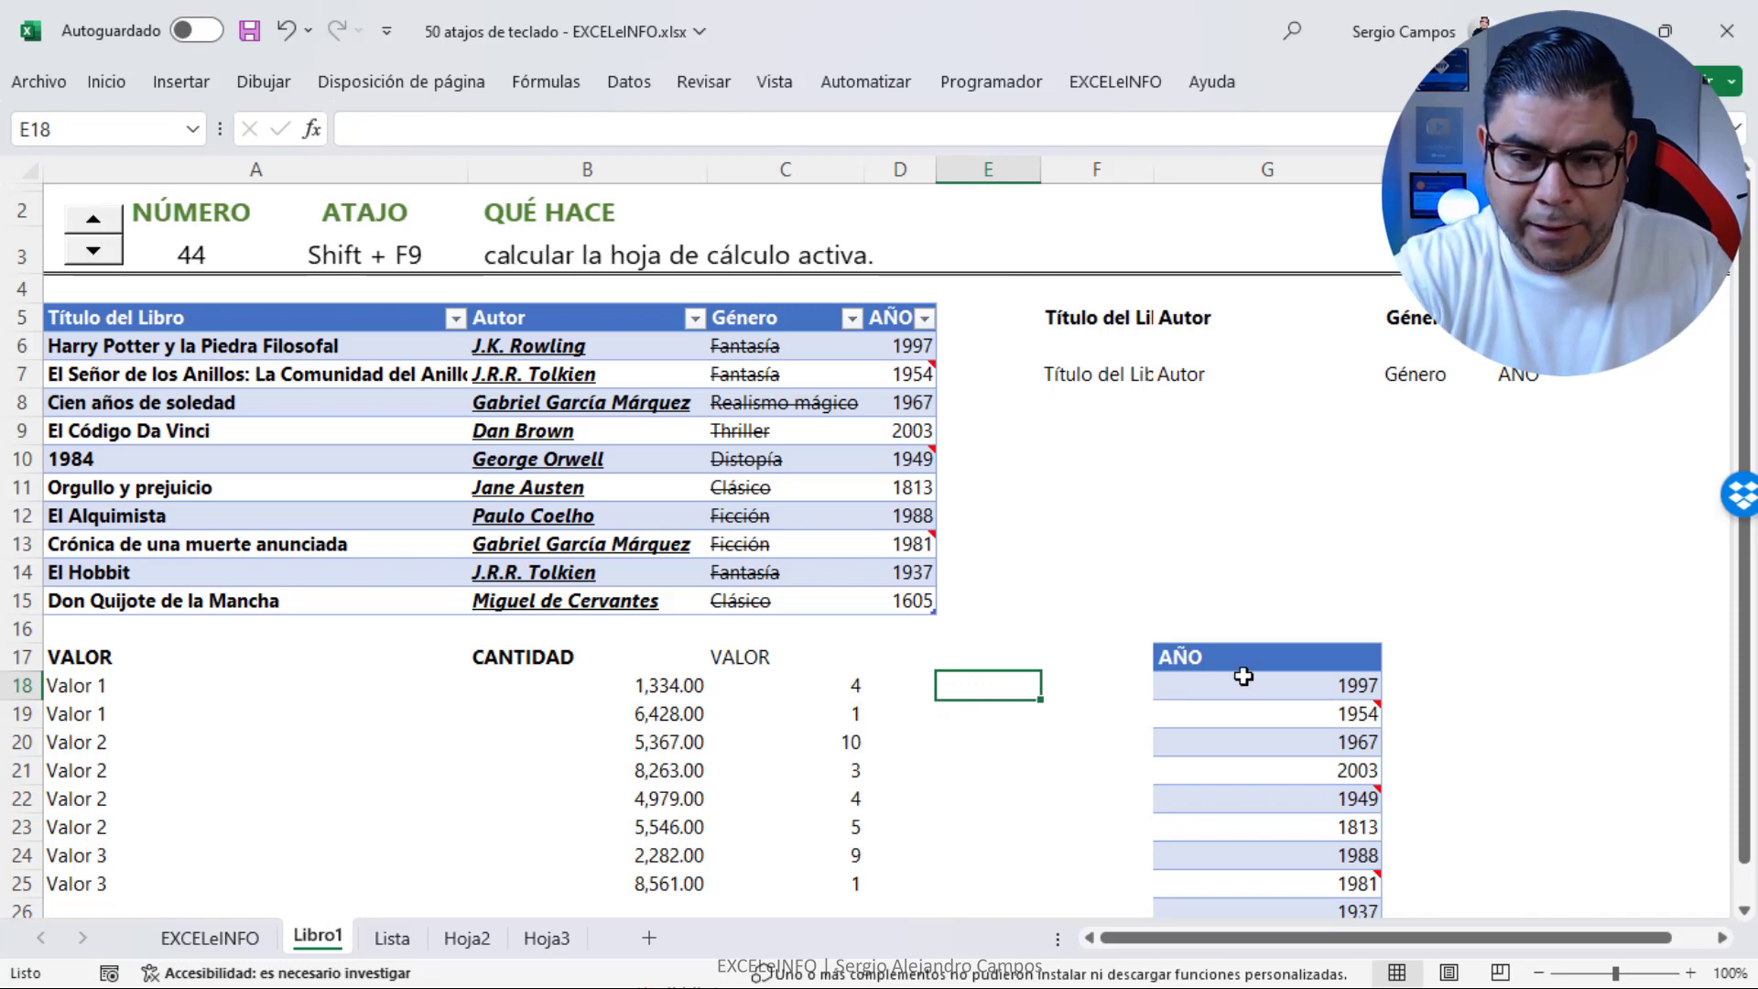
Enter =SUMA(C18:C25) in E18 and copy the C18:C25 values
{"action": "type", "text": "=sum"}
{"action": "key", "text": "Tab"}
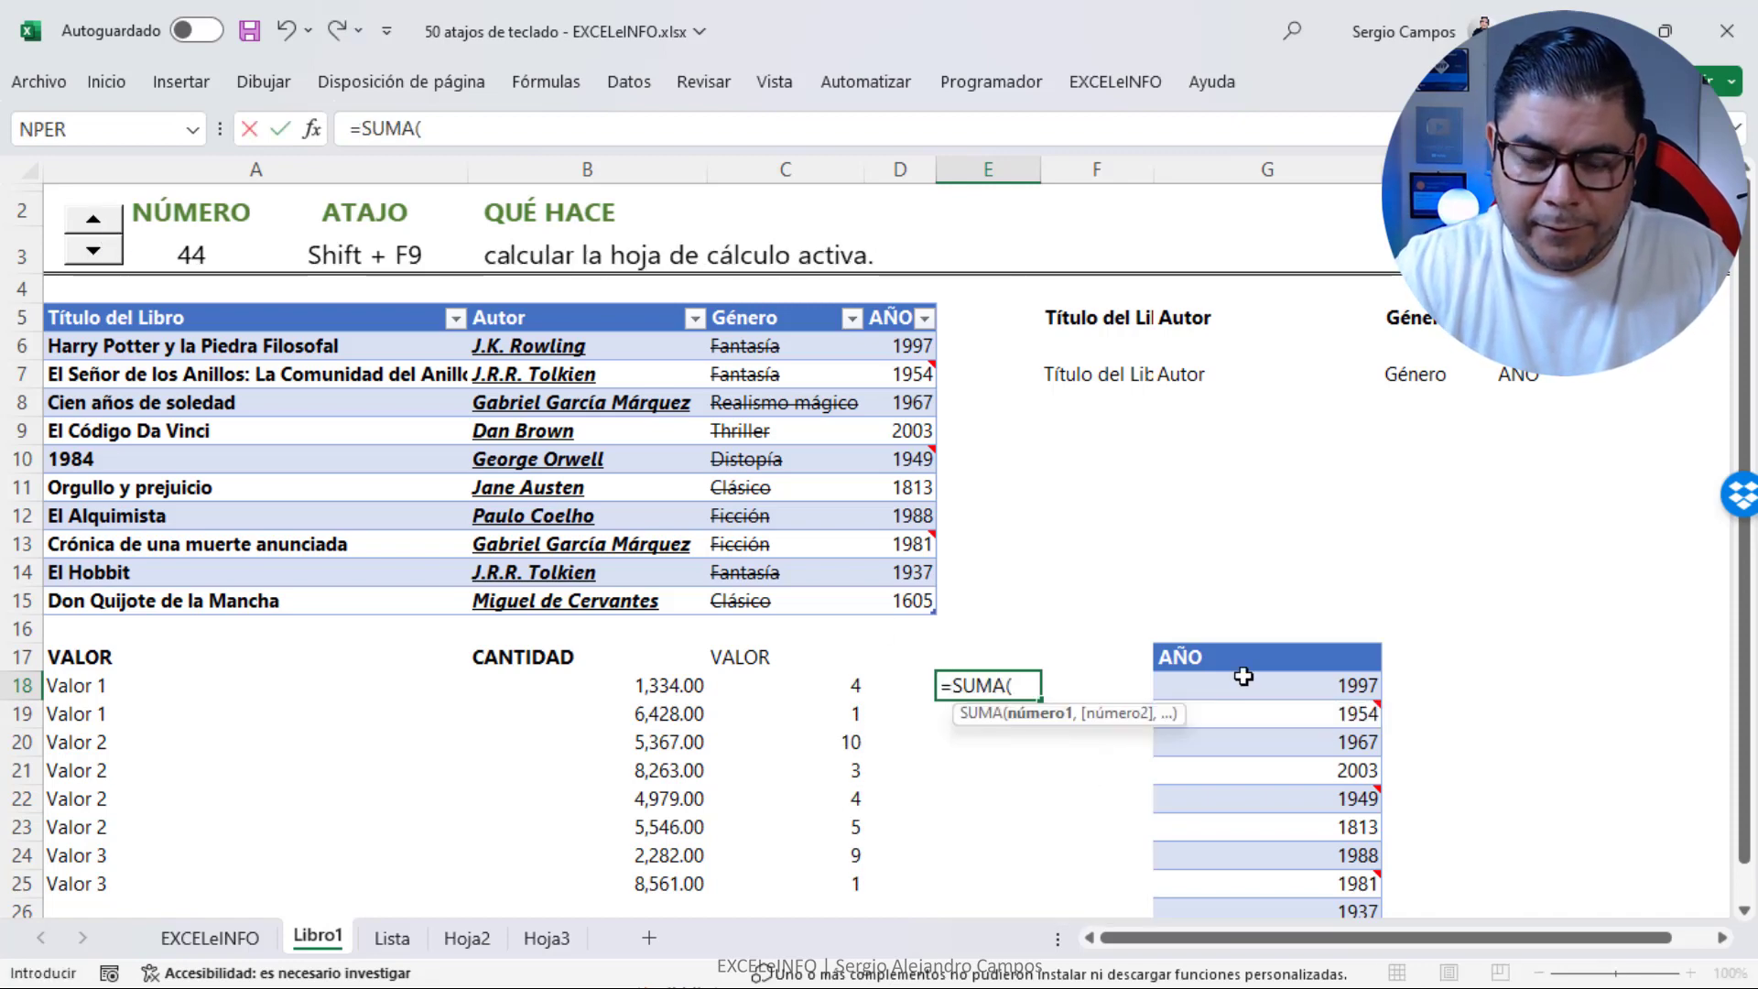
{"action": "left_click_drag", "start_coordinate": [830, 678], "coordinate": [829, 884]}
{"action": "key", "text": "Return"}
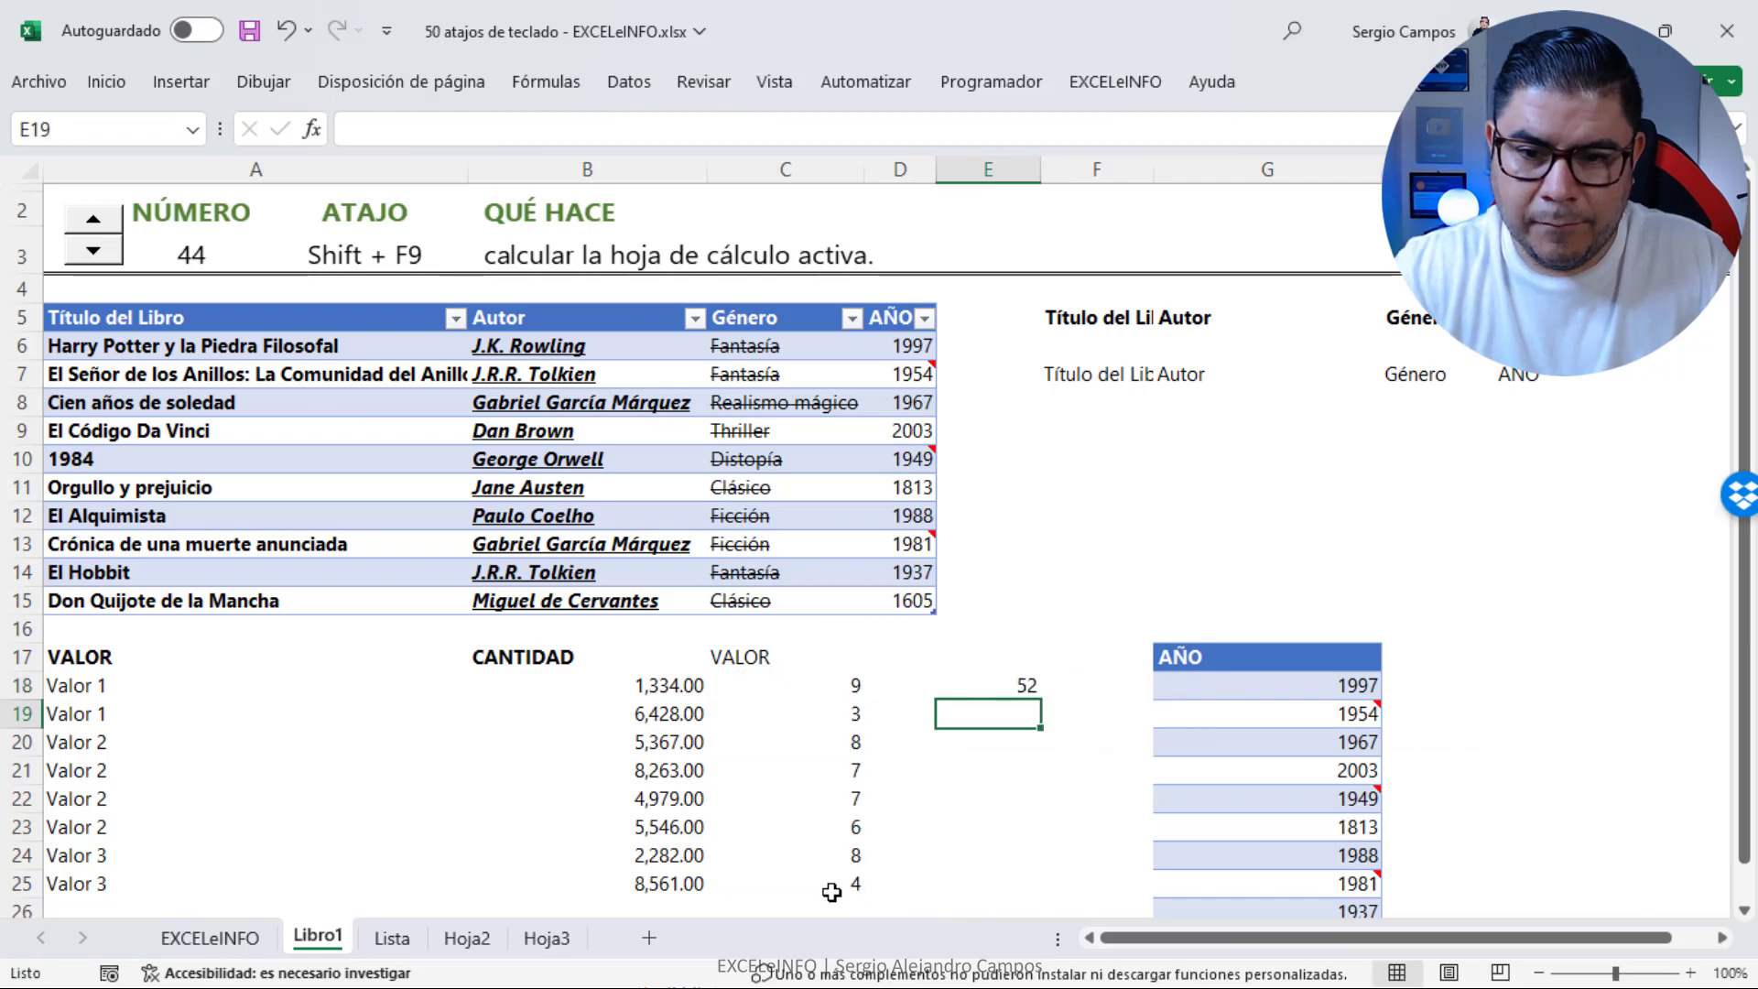
{"action": "left_click", "coordinate": [1013, 684]}
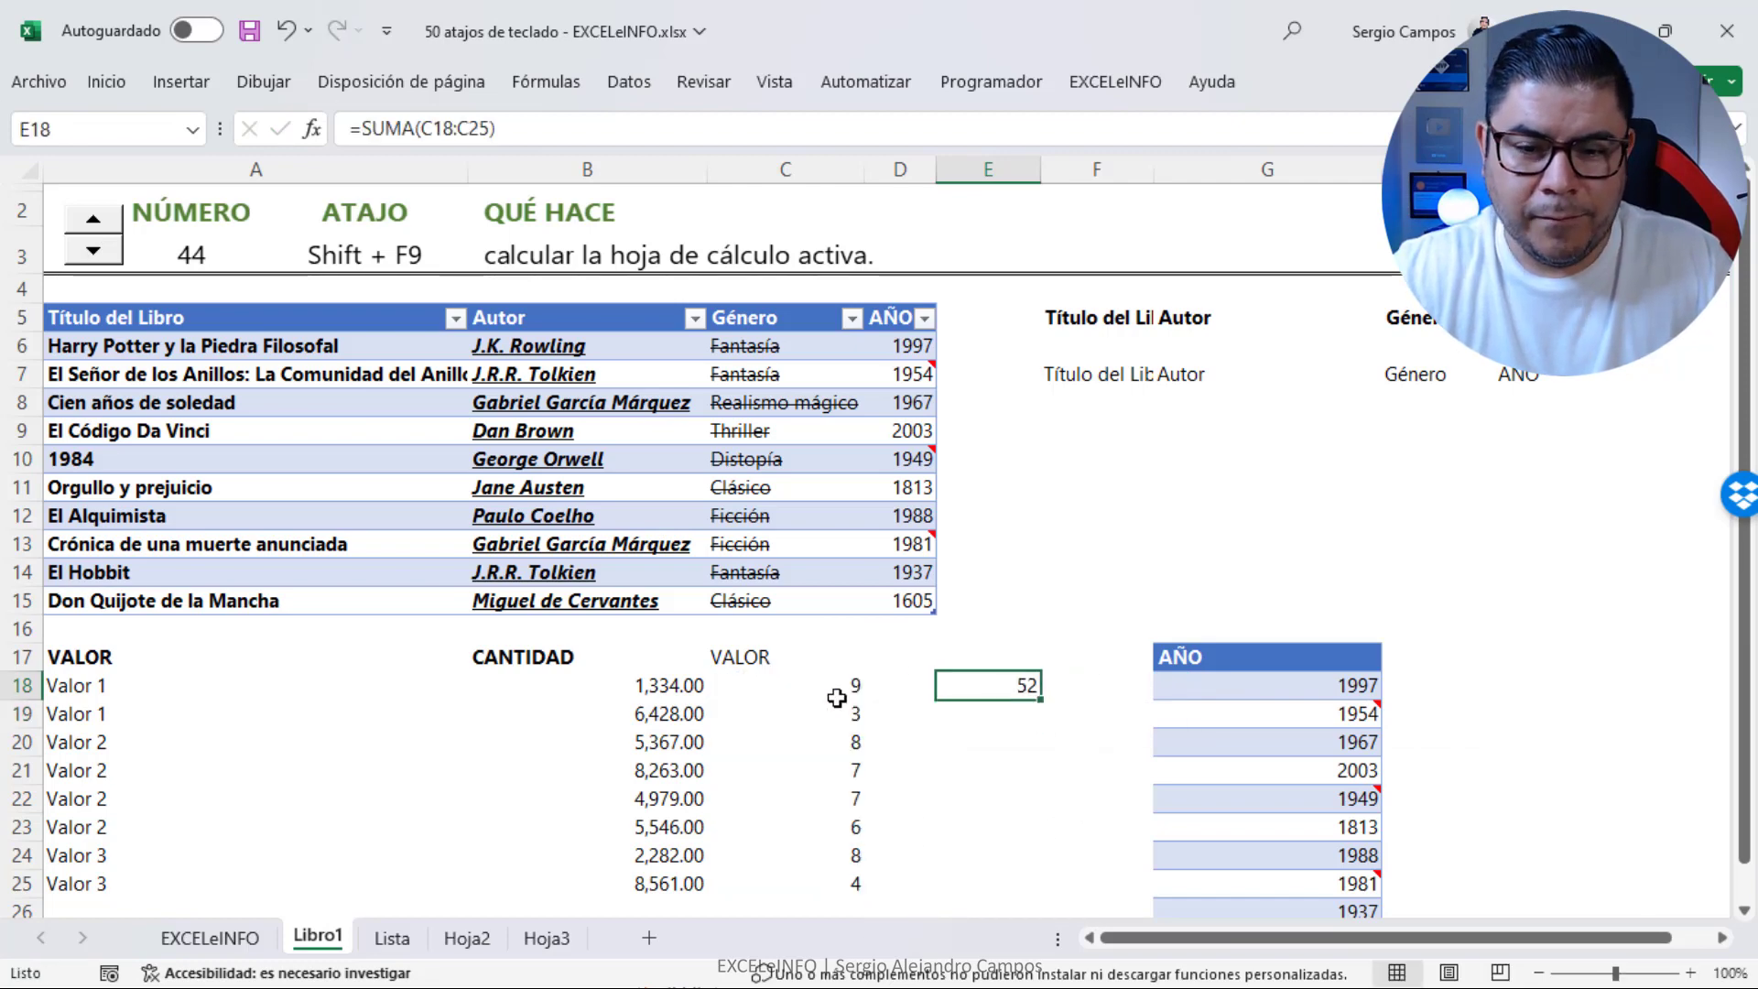
{"action": "left_click_drag", "start_coordinate": [830, 688], "coordinate": [836, 880]}
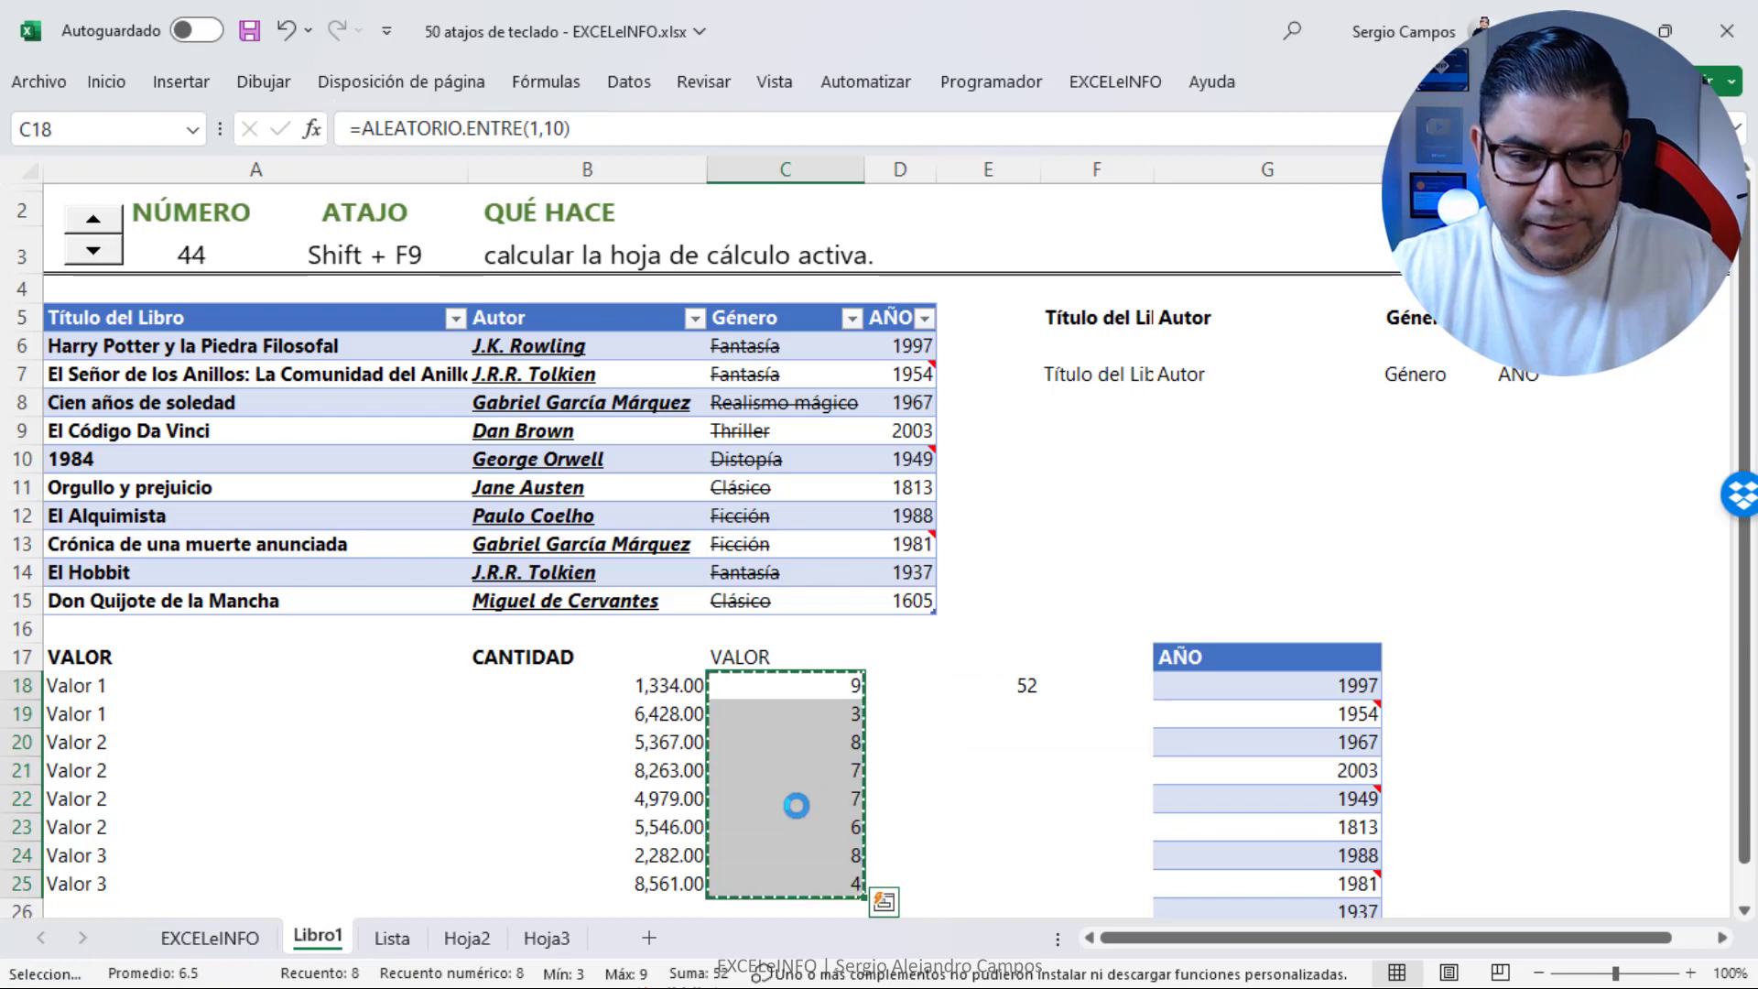
{"action": "right_click", "coordinate": [787, 769]}
{"action": "left_click", "coordinate": [855, 271]}
{"action": "left_click", "coordinate": [1013, 684]}
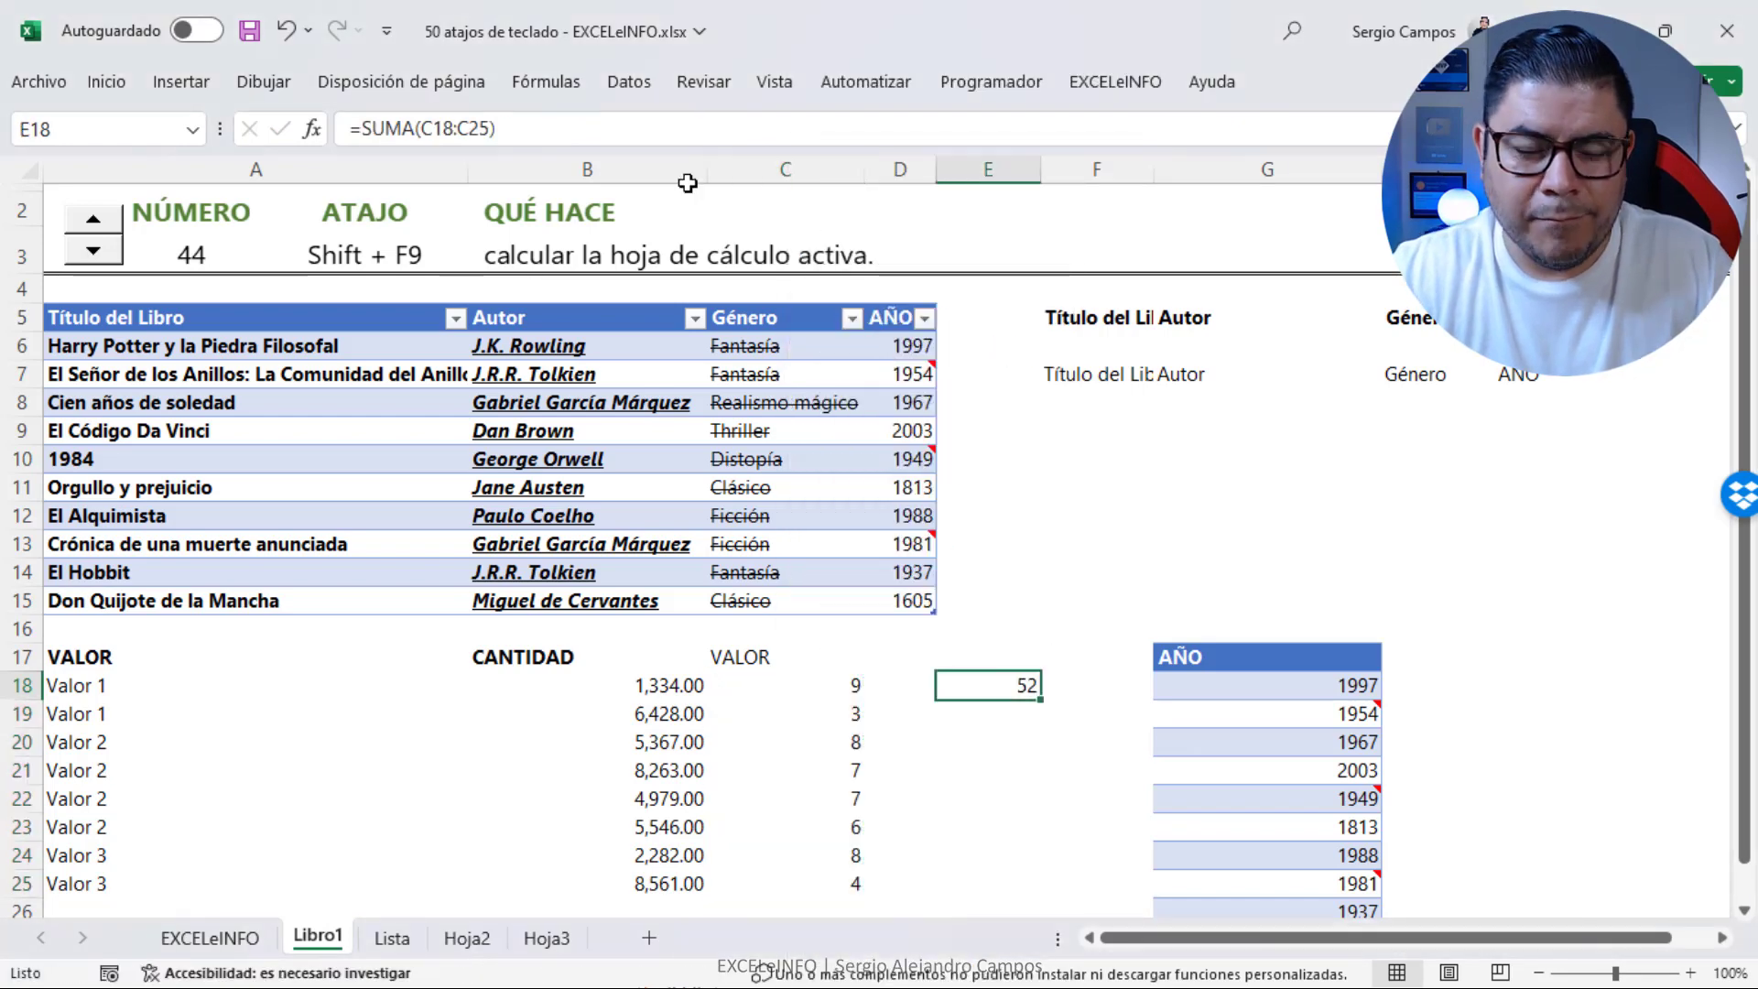
Set calculation to Manual, enter 100 in C18, and recalculate the sheet with Shift+F9
{"action": "left_click", "coordinate": [547, 82]}
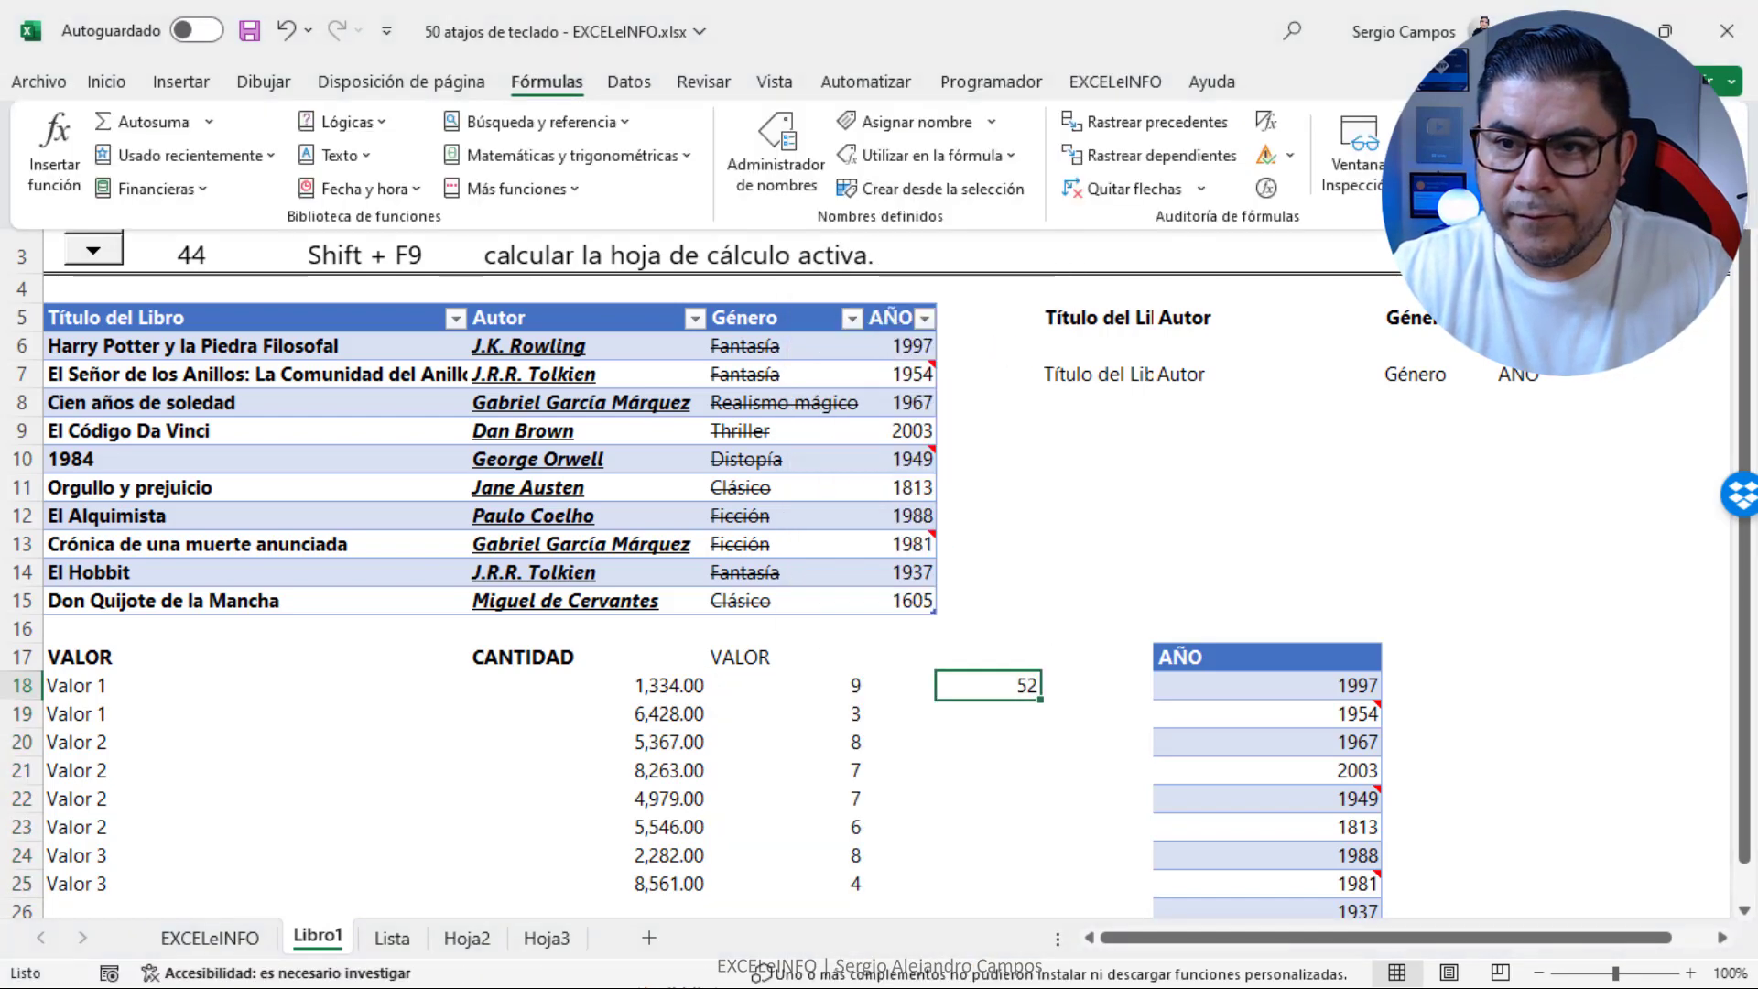
{"action": "left_click", "coordinate": [1470, 174]}
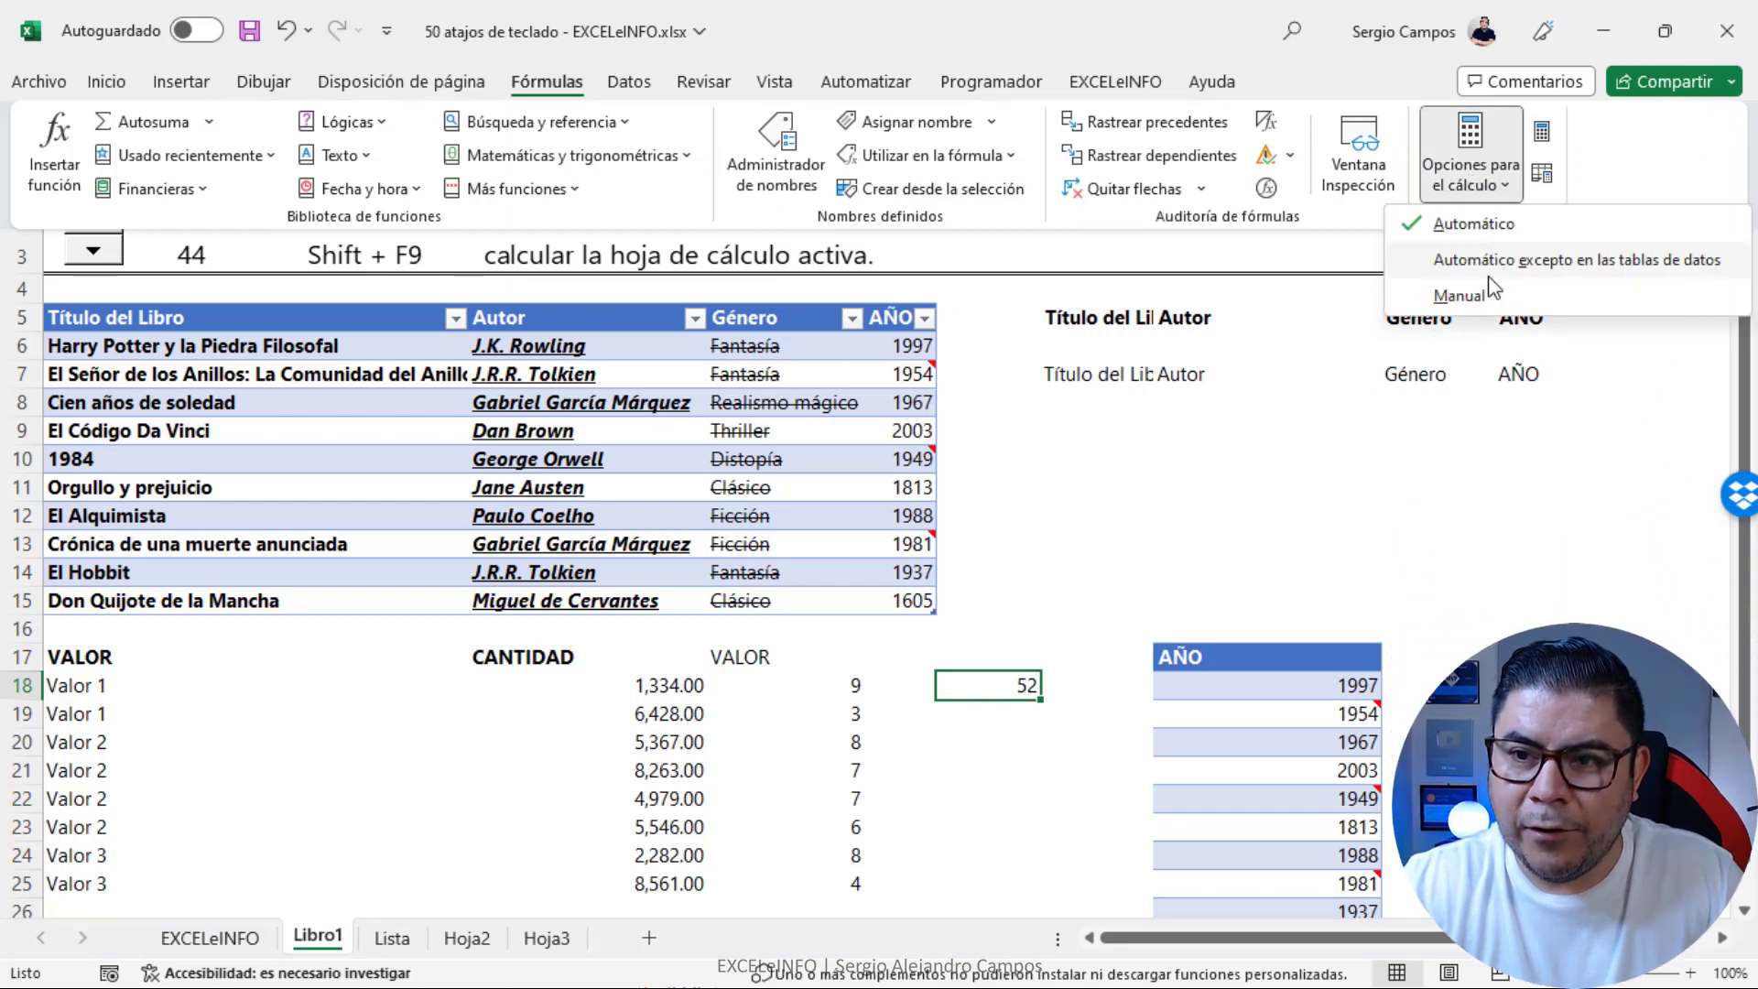
{"action": "left_click", "coordinate": [1459, 294]}
{"action": "left_click", "coordinate": [835, 682]}
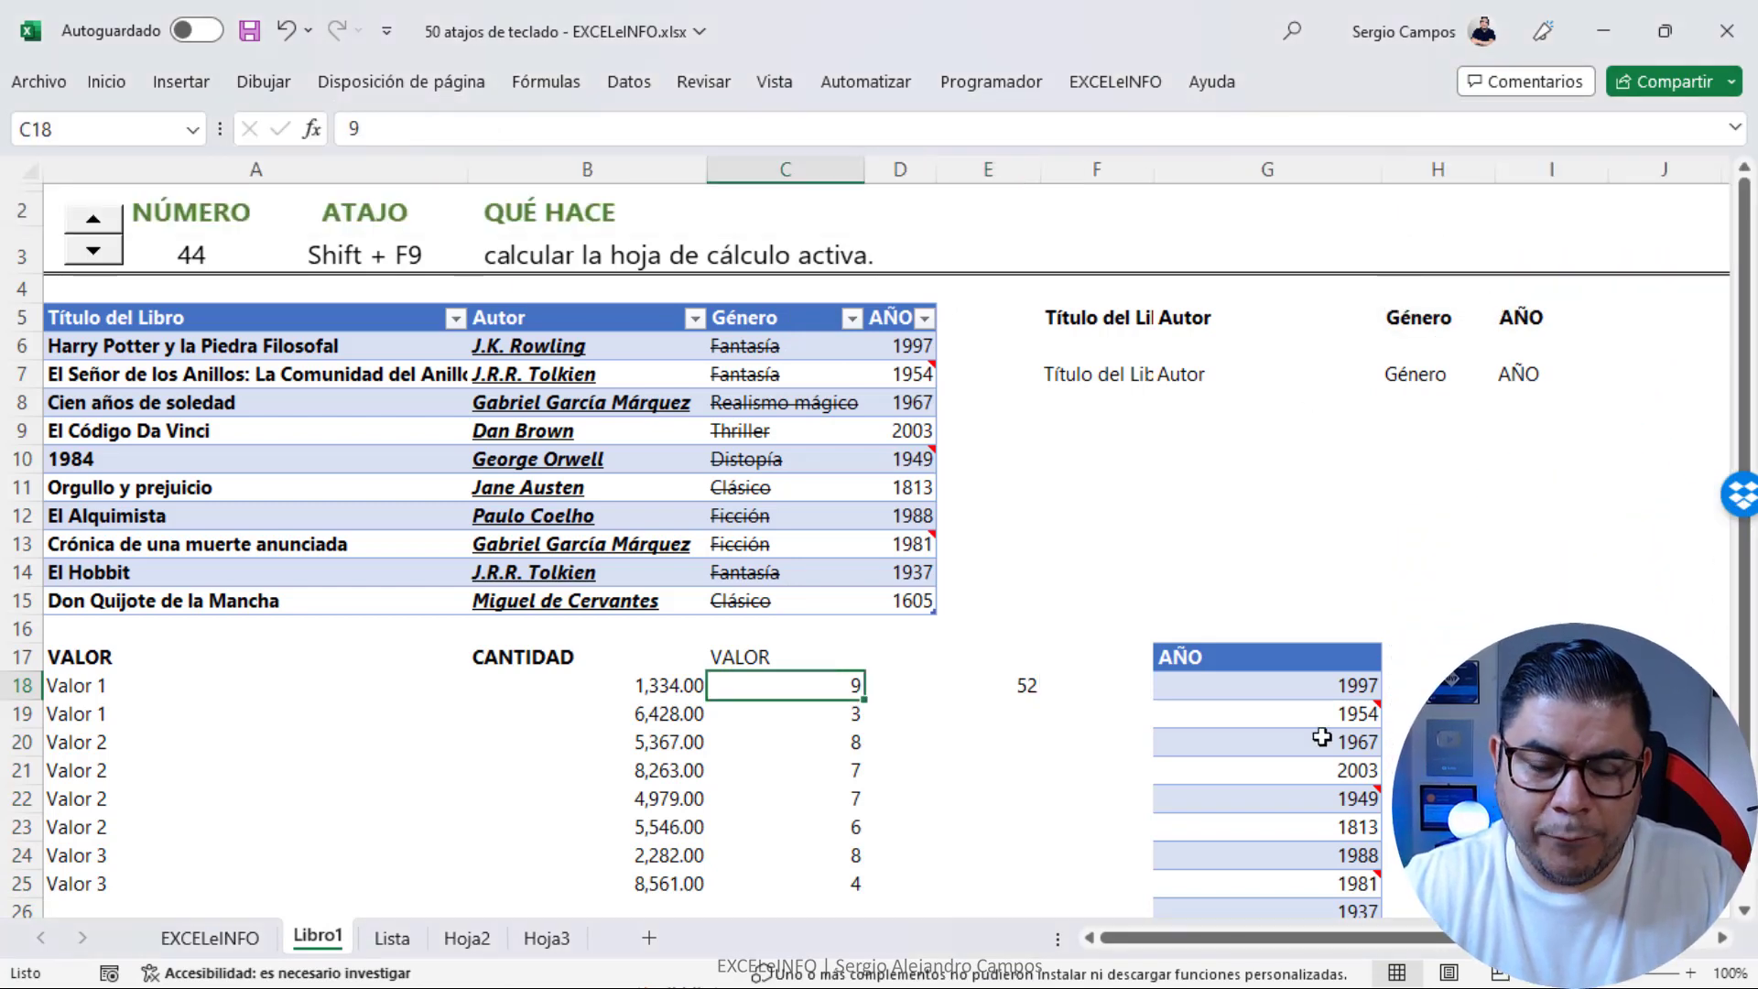
{"action": "type", "text": "100"}
{"action": "key", "text": "Return"}
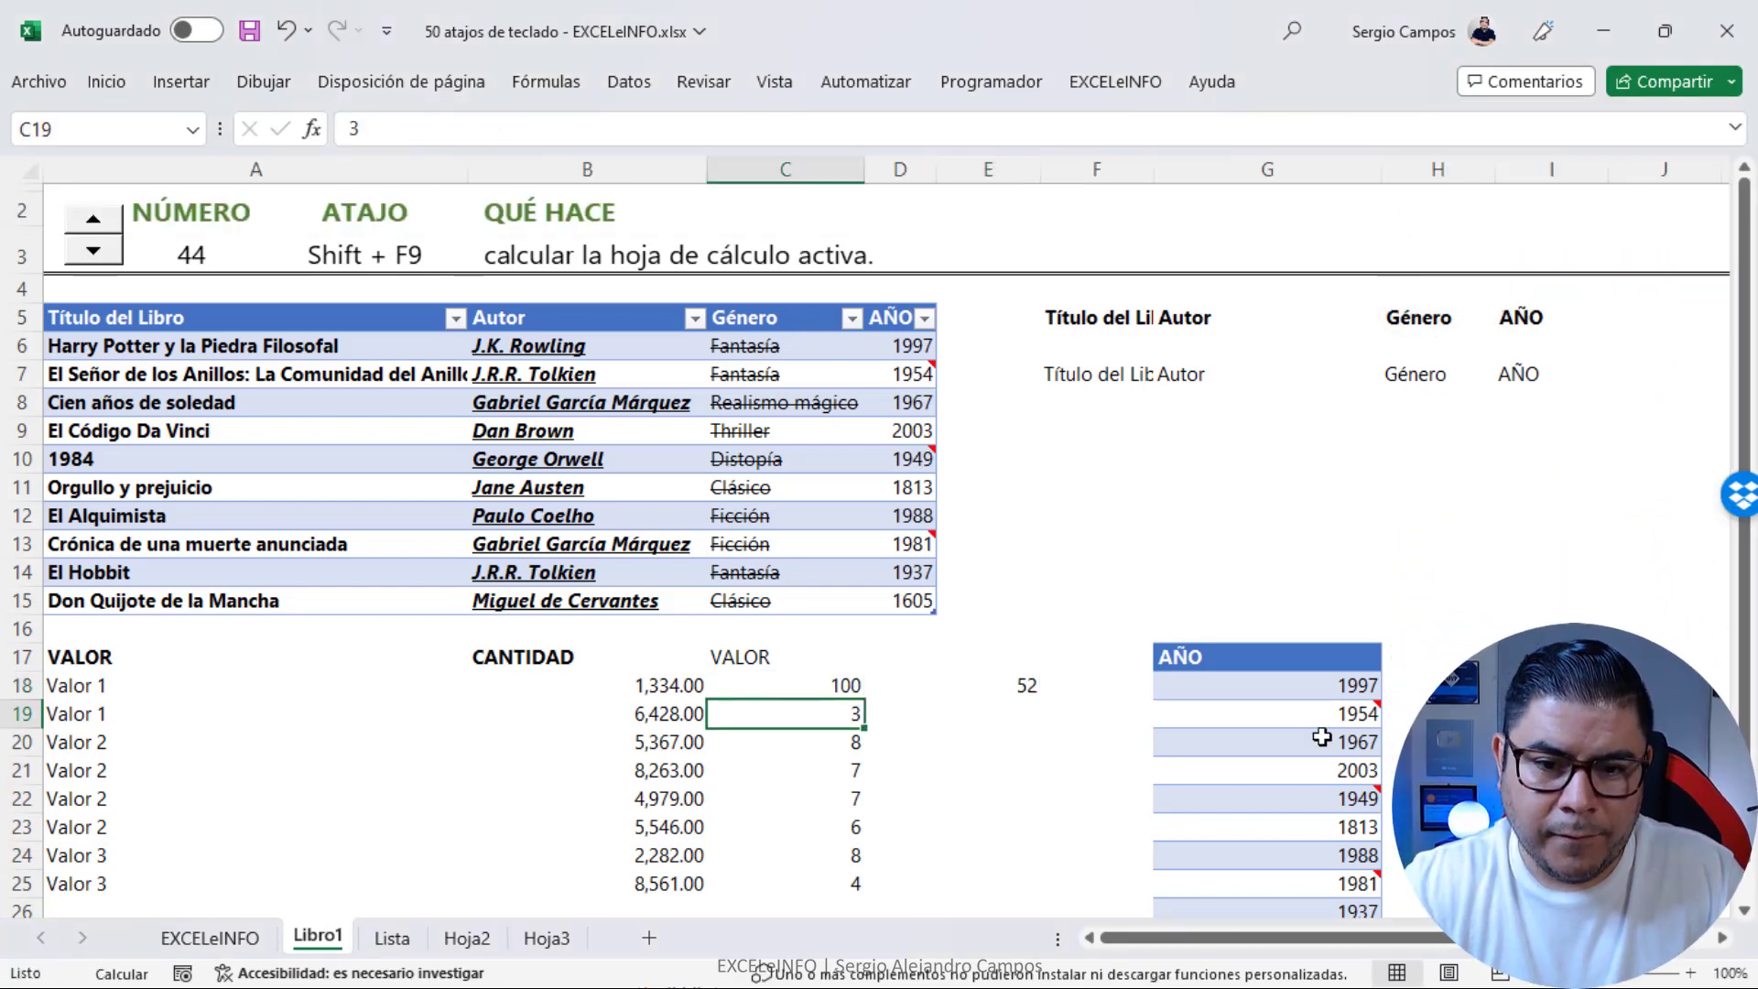
{"action": "left_click", "coordinate": [1011, 686]}
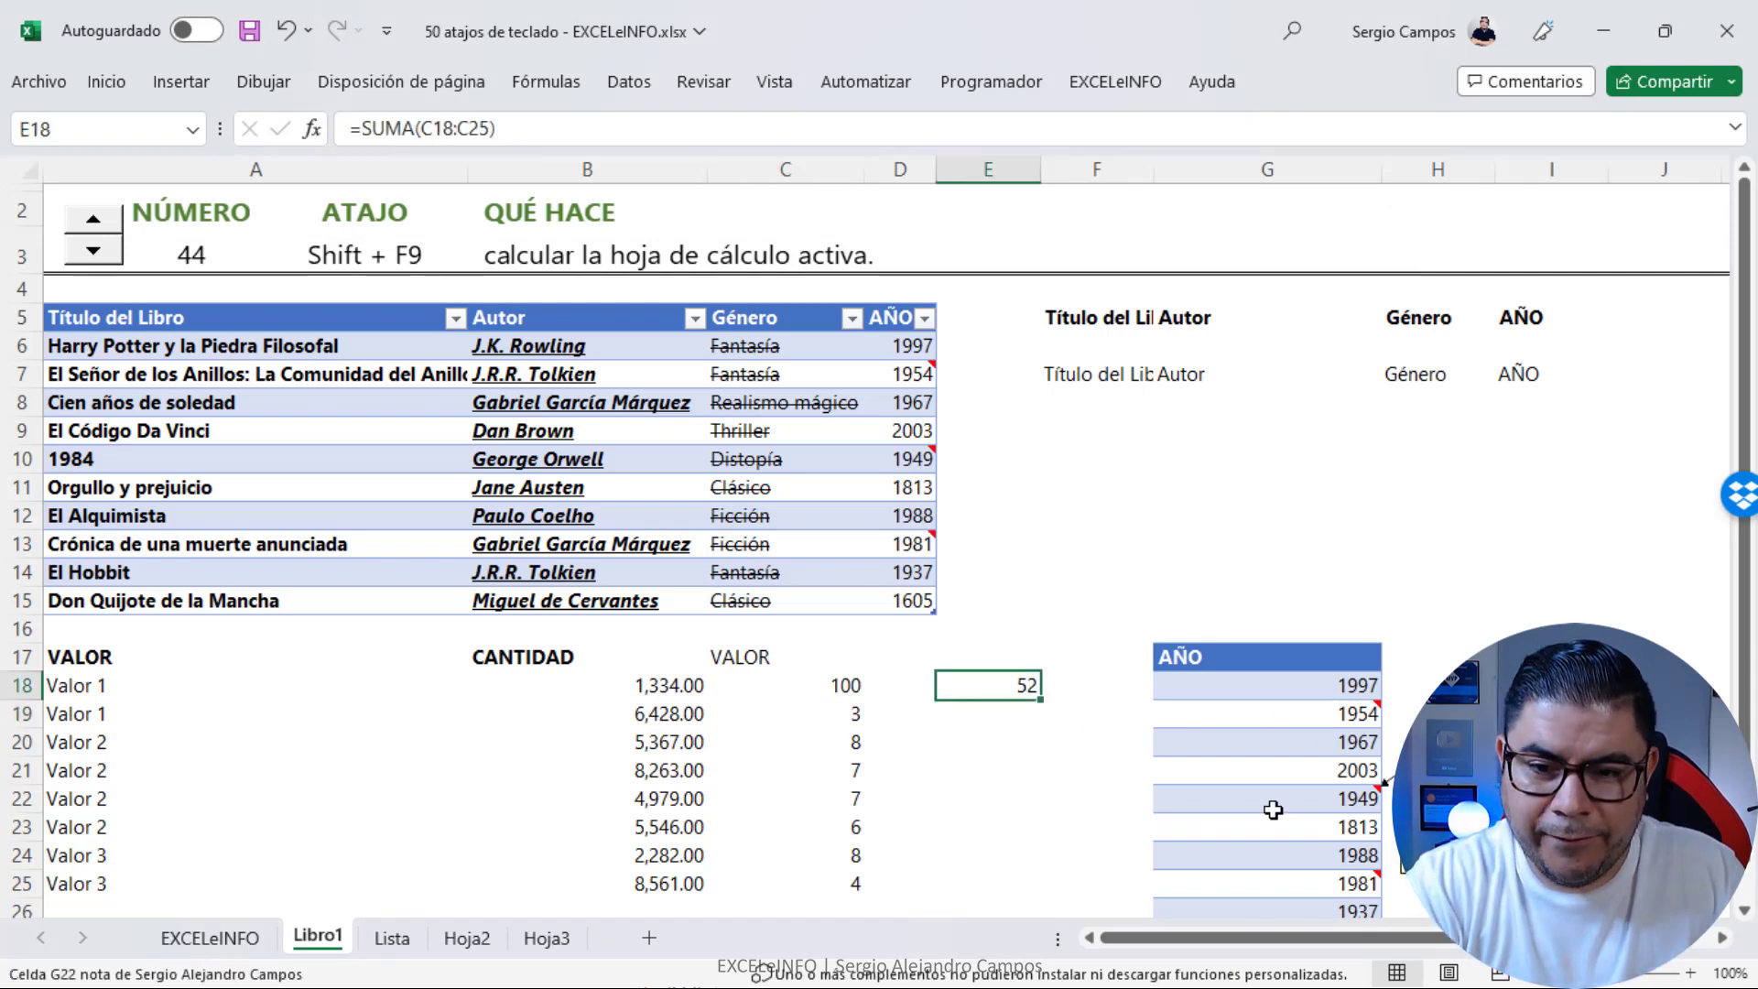
{"action": "key", "text": "shift+F9"}
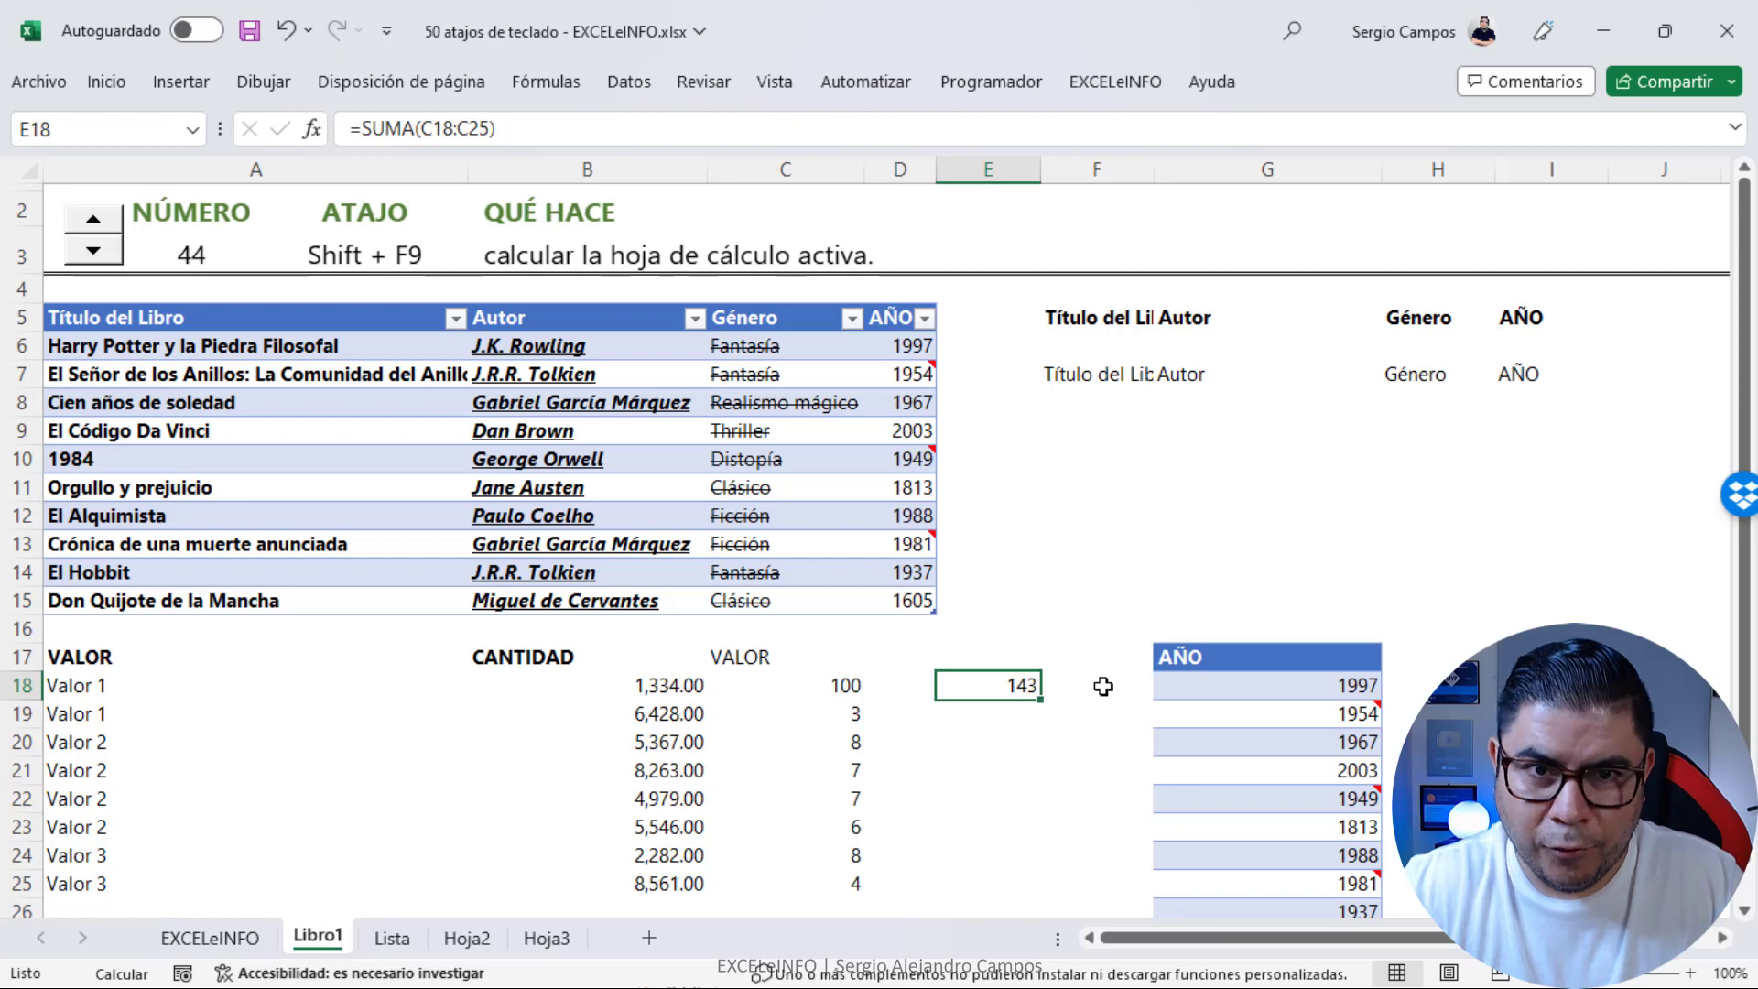
Restore Automatic calculation and advance the header to shortcut 45
{"action": "left_click", "coordinate": [547, 82]}
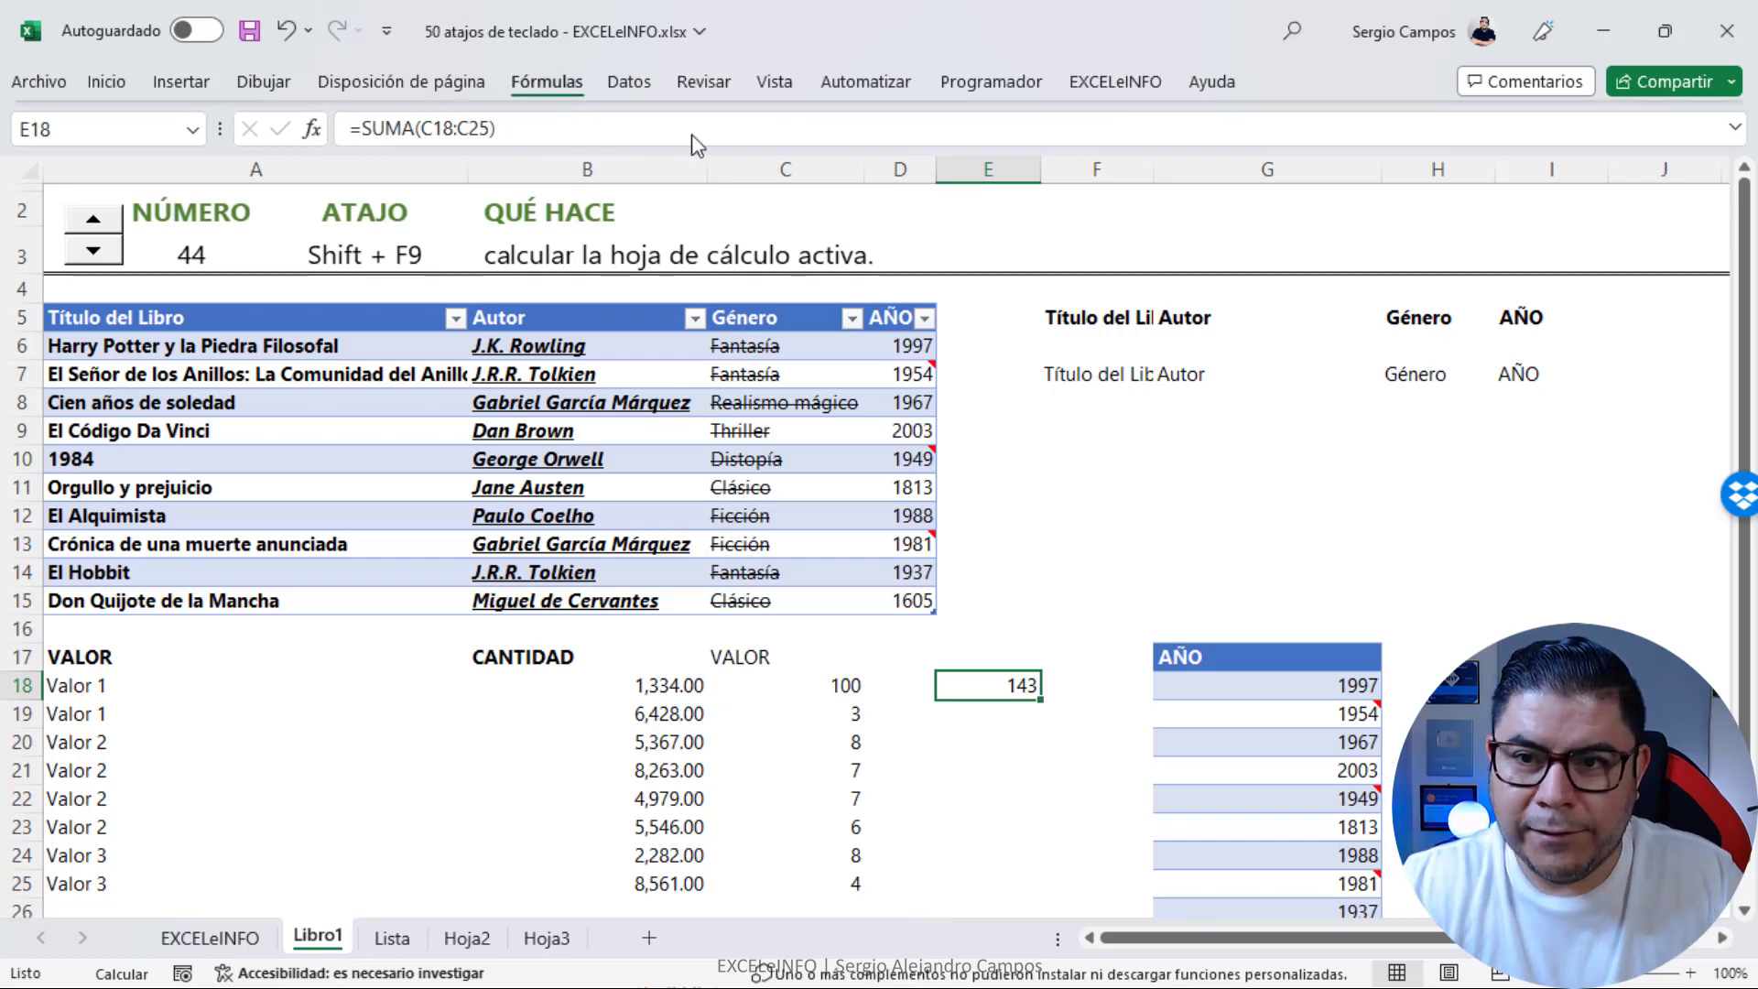
{"action": "left_click", "coordinate": [1467, 174]}
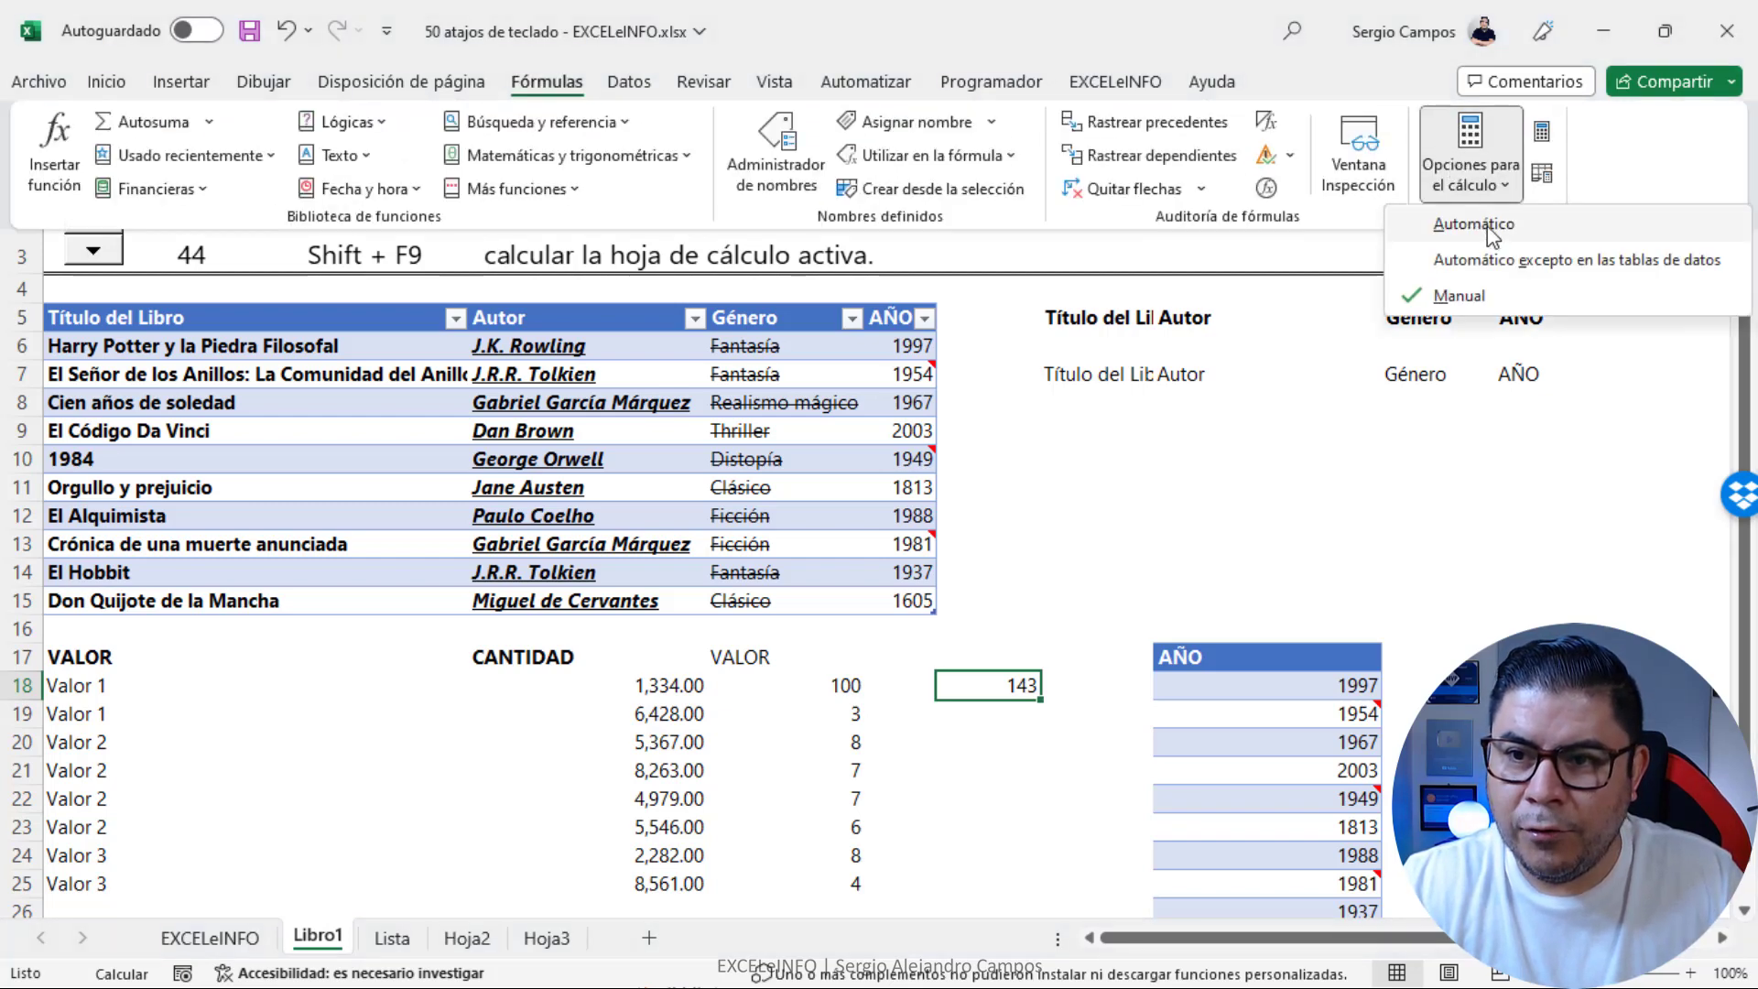
{"action": "left_click", "coordinate": [1474, 224]}
{"action": "left_click", "coordinate": [385, 402]}
{"action": "left_click", "coordinate": [102, 225]}
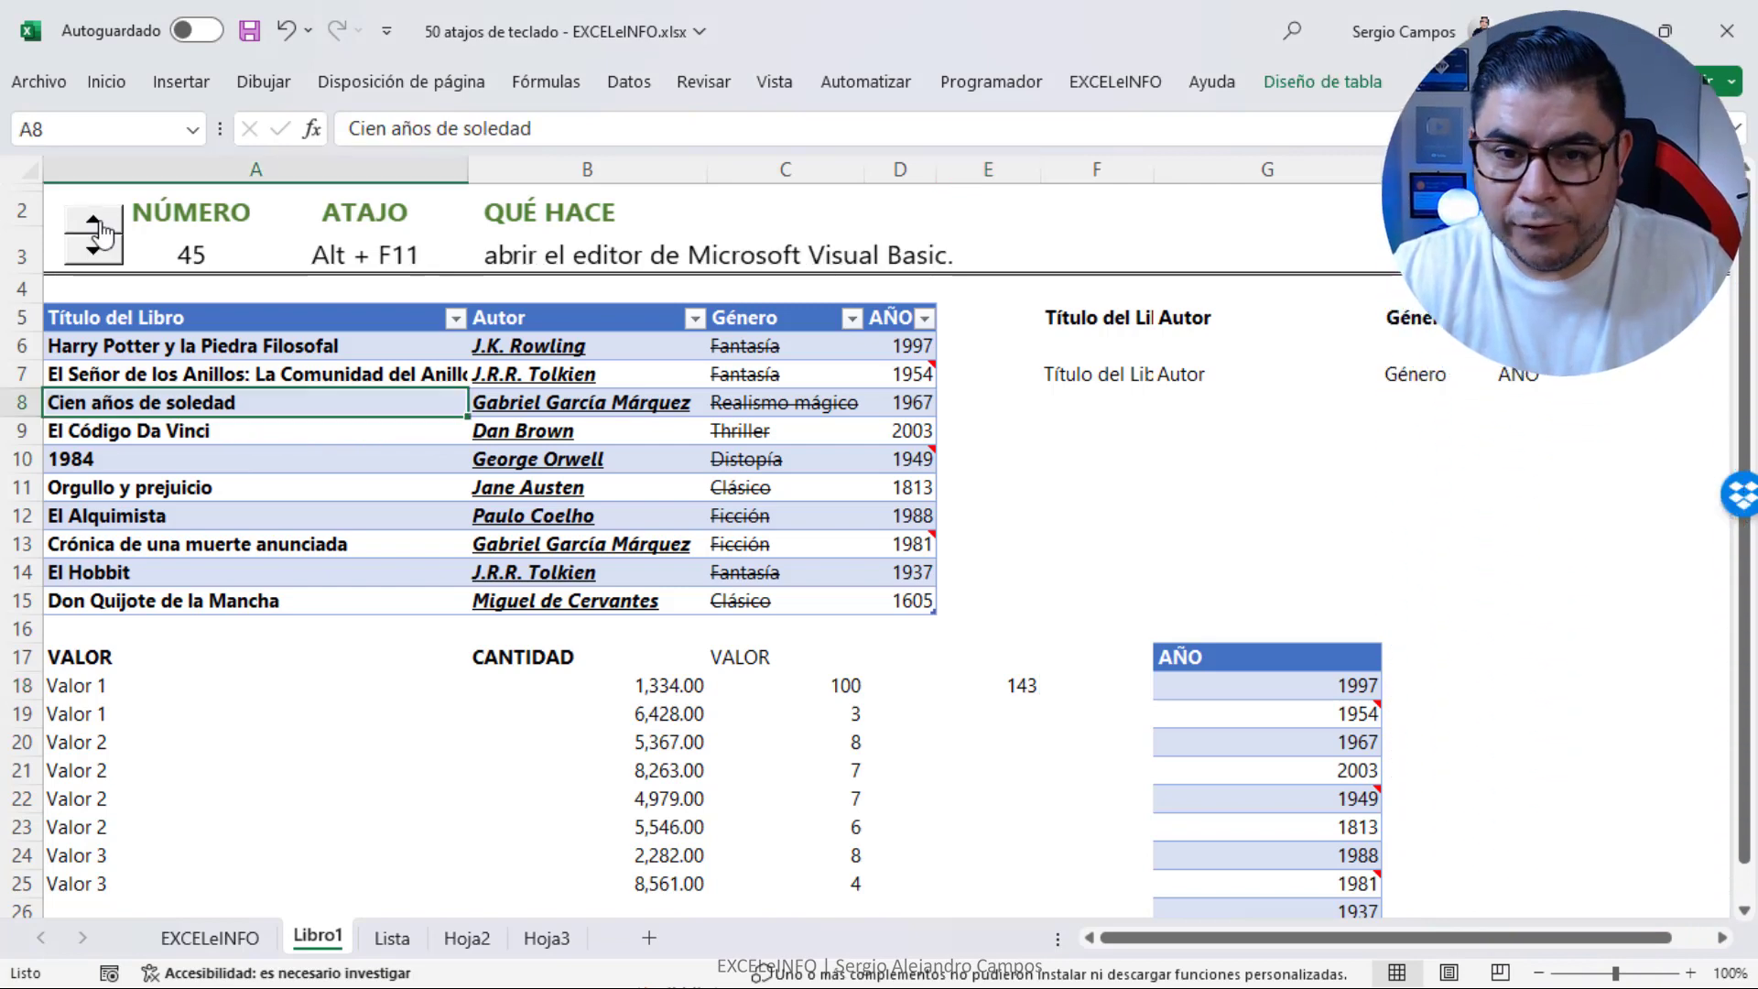
Open the VBA editor with Alt+F11, close it, and advance the header to shortcut 46
{"action": "key", "text": "alt+F11"}
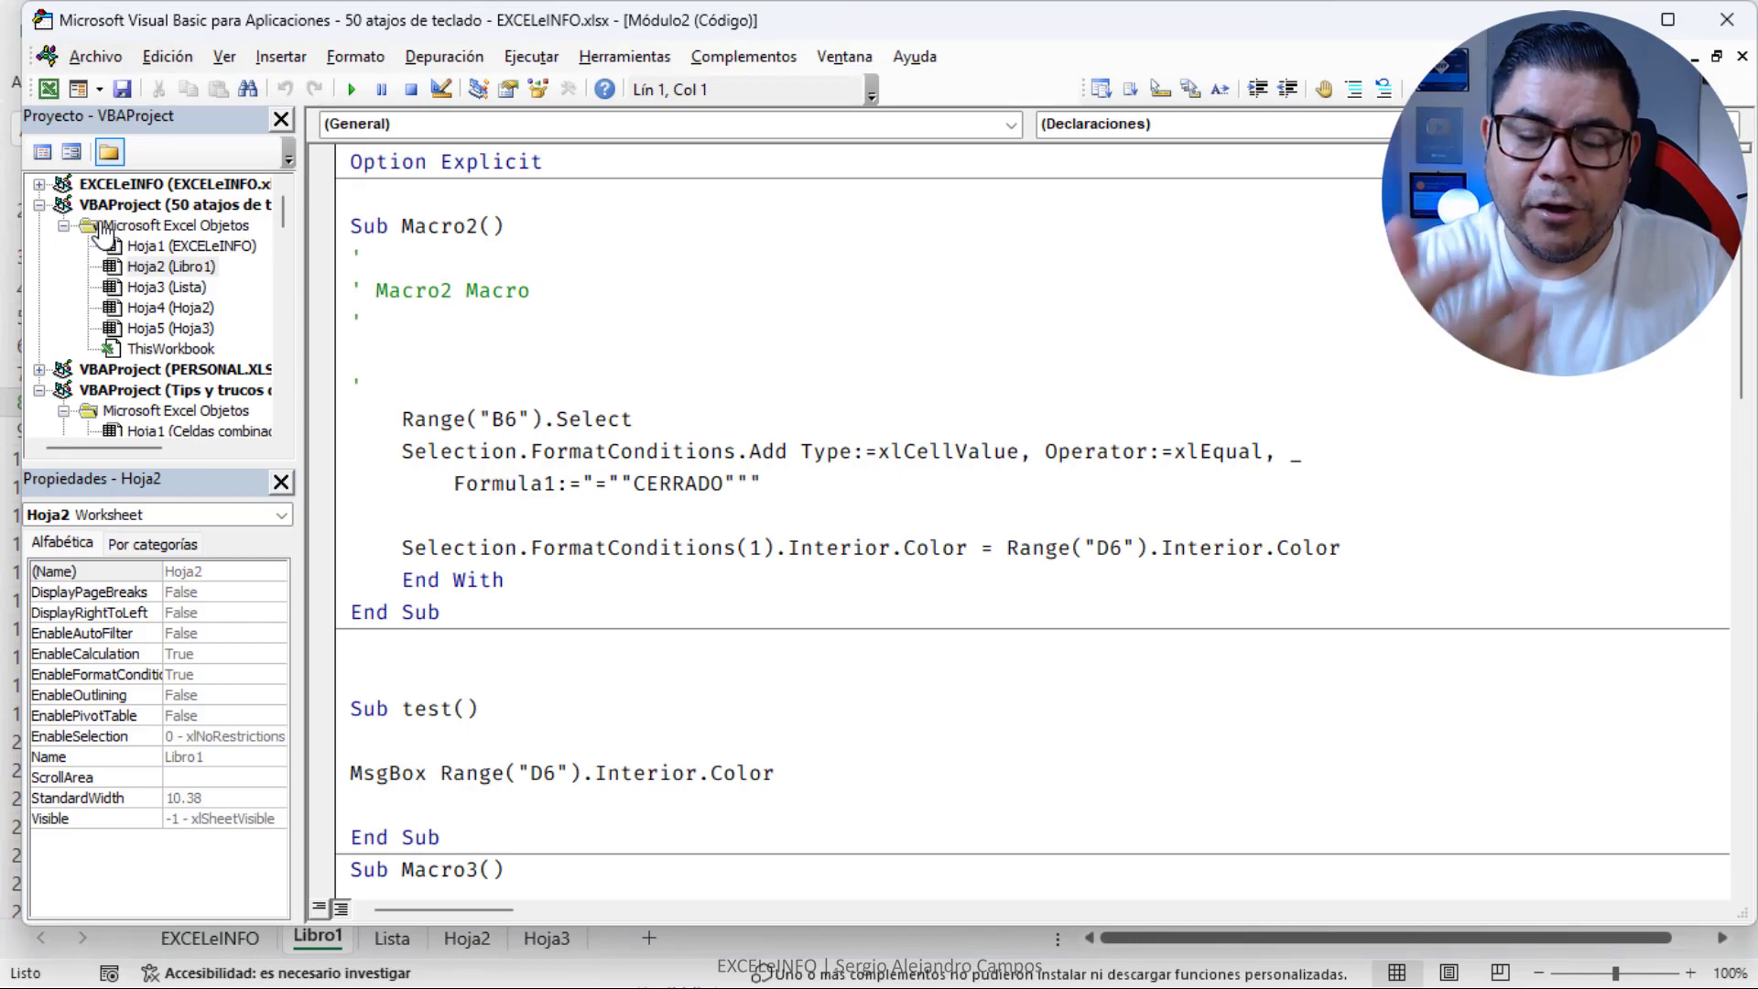
{"action": "left_click", "coordinate": [1726, 20]}
{"action": "left_click", "coordinate": [109, 226]}
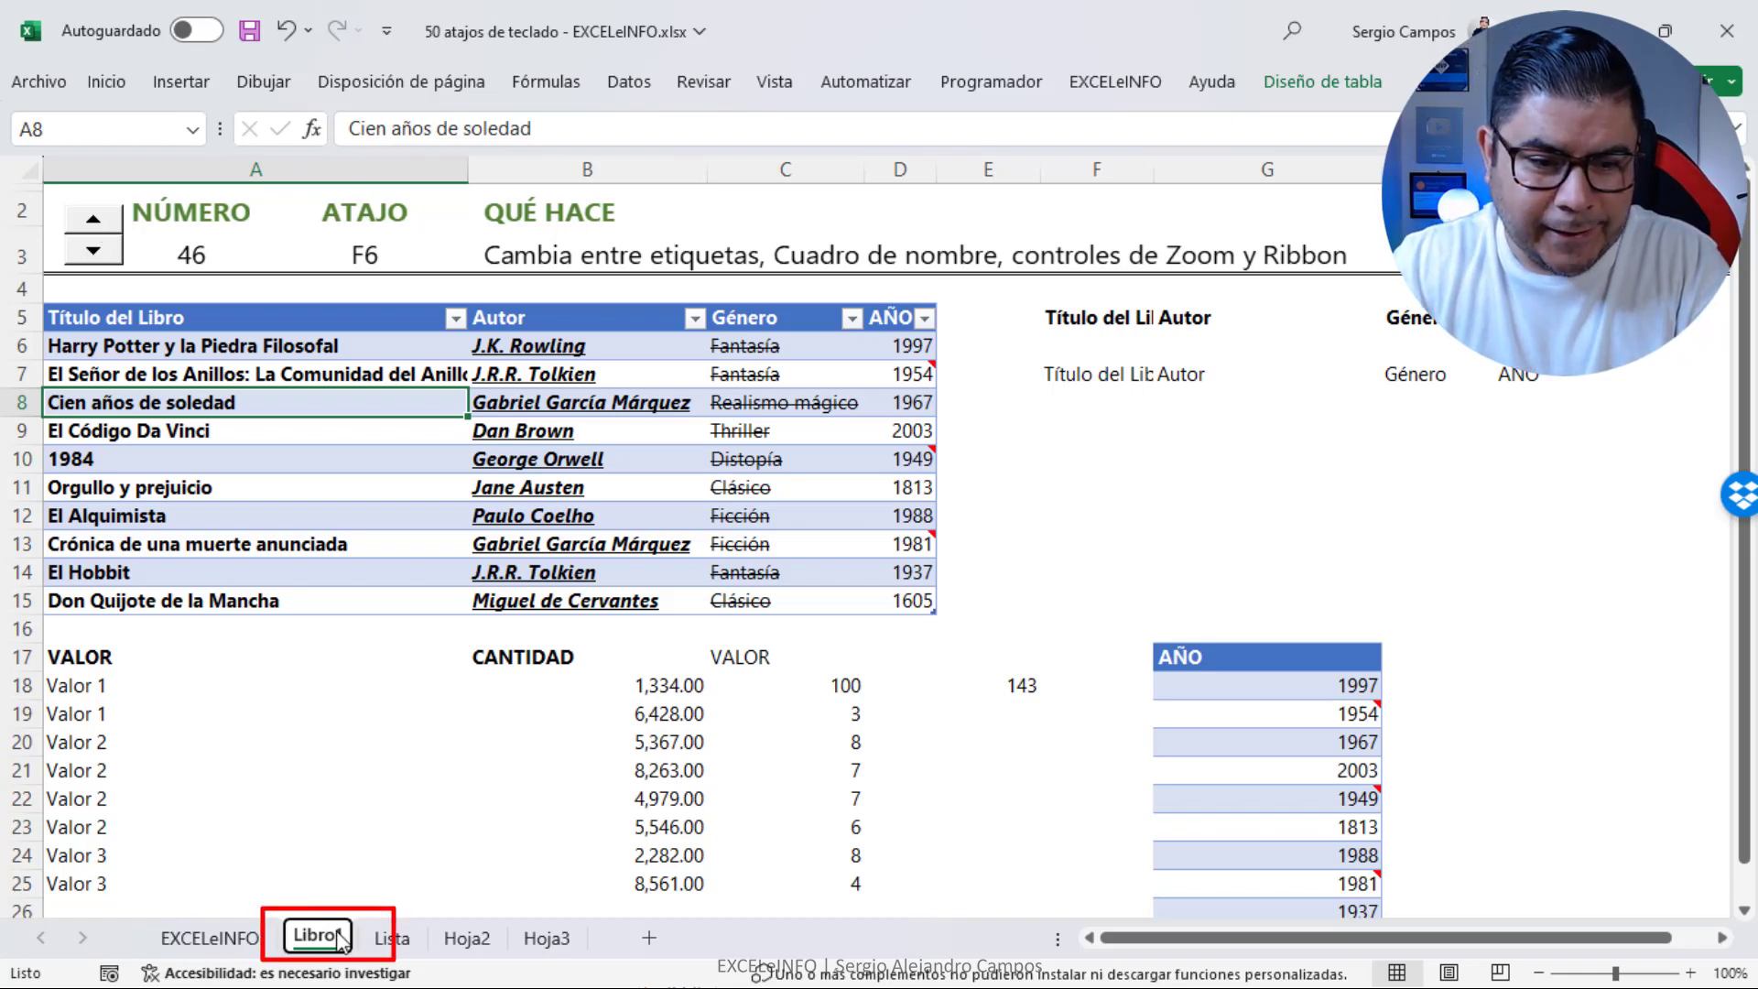
Cycle focus through interface areas with F6 and Tab, dismiss the hints, and advance to shortcut 47
{"action": "key", "text": "F6"}
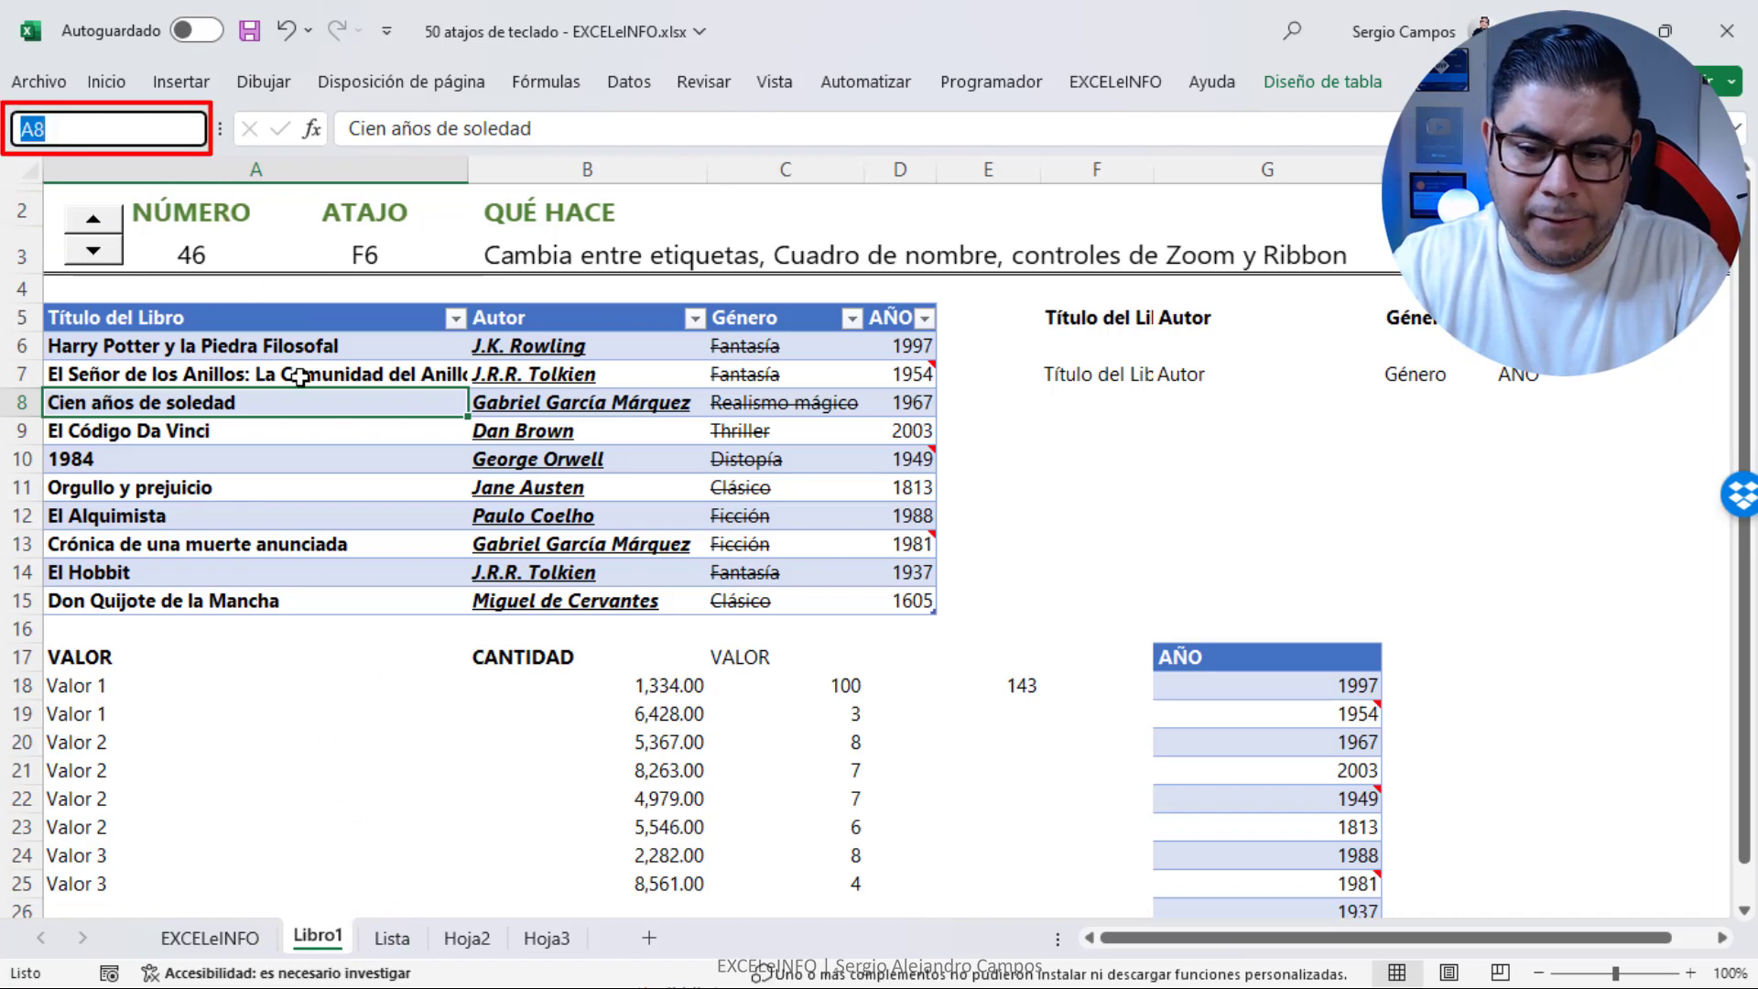
{"action": "key", "text": "F6"}
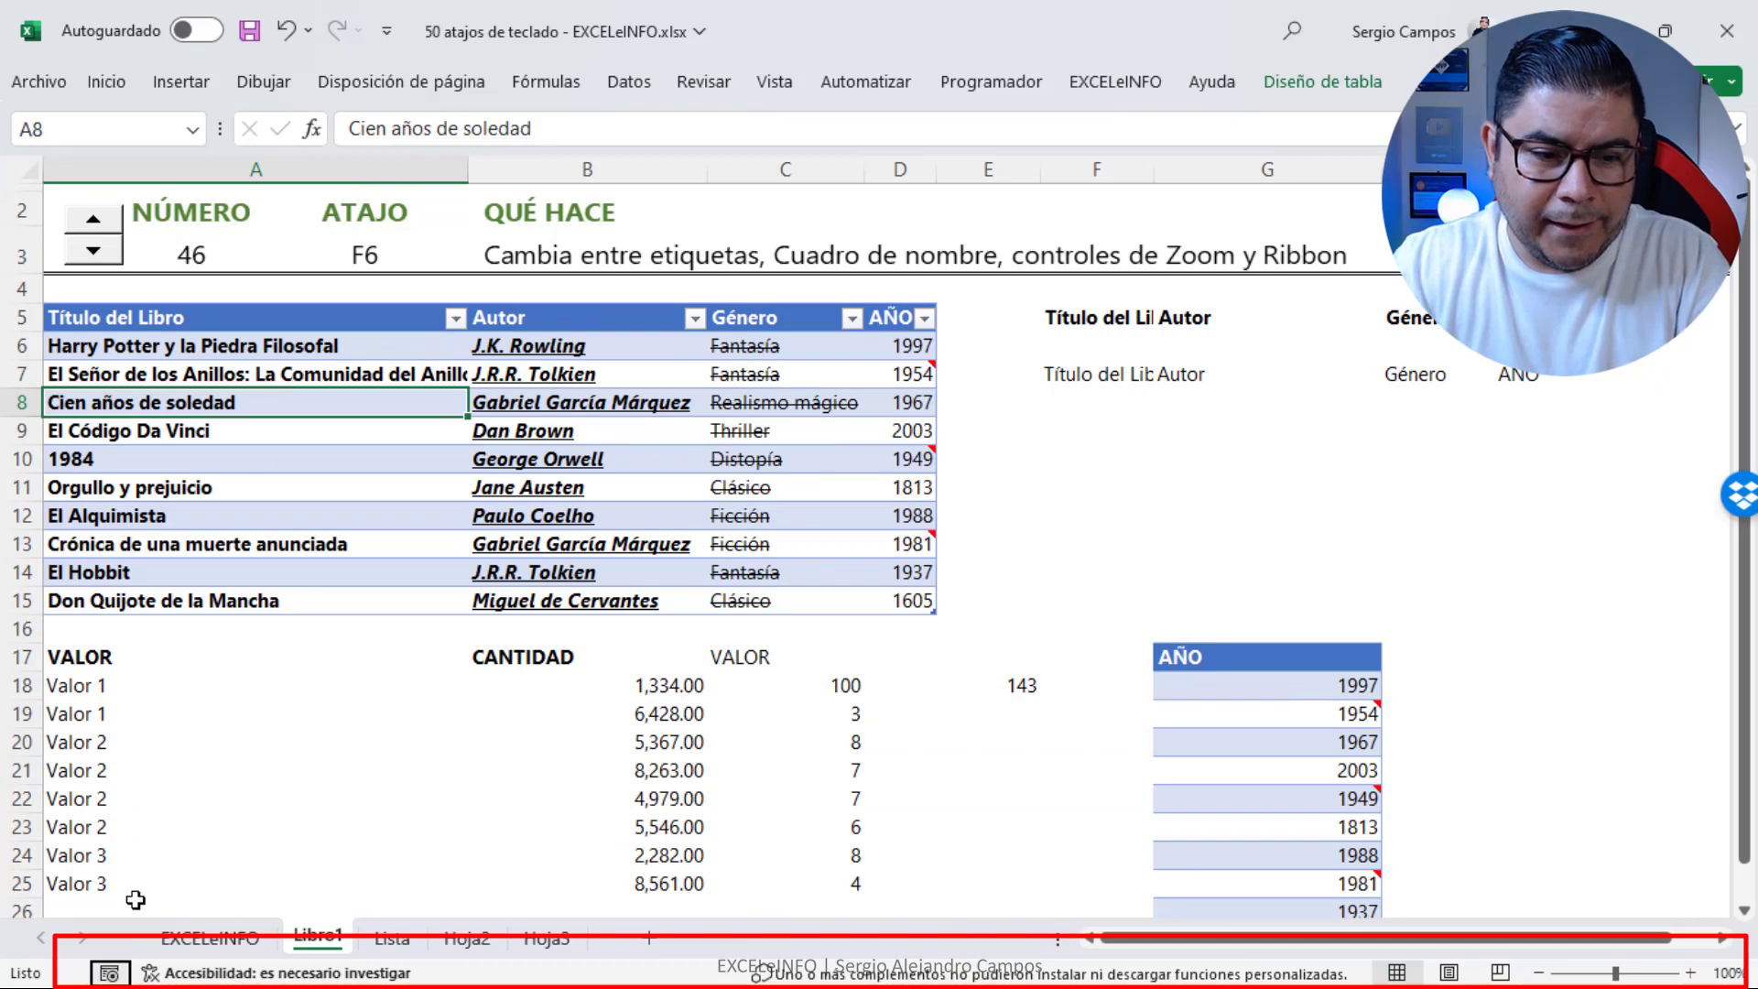
{"action": "key", "text": "Tab"}
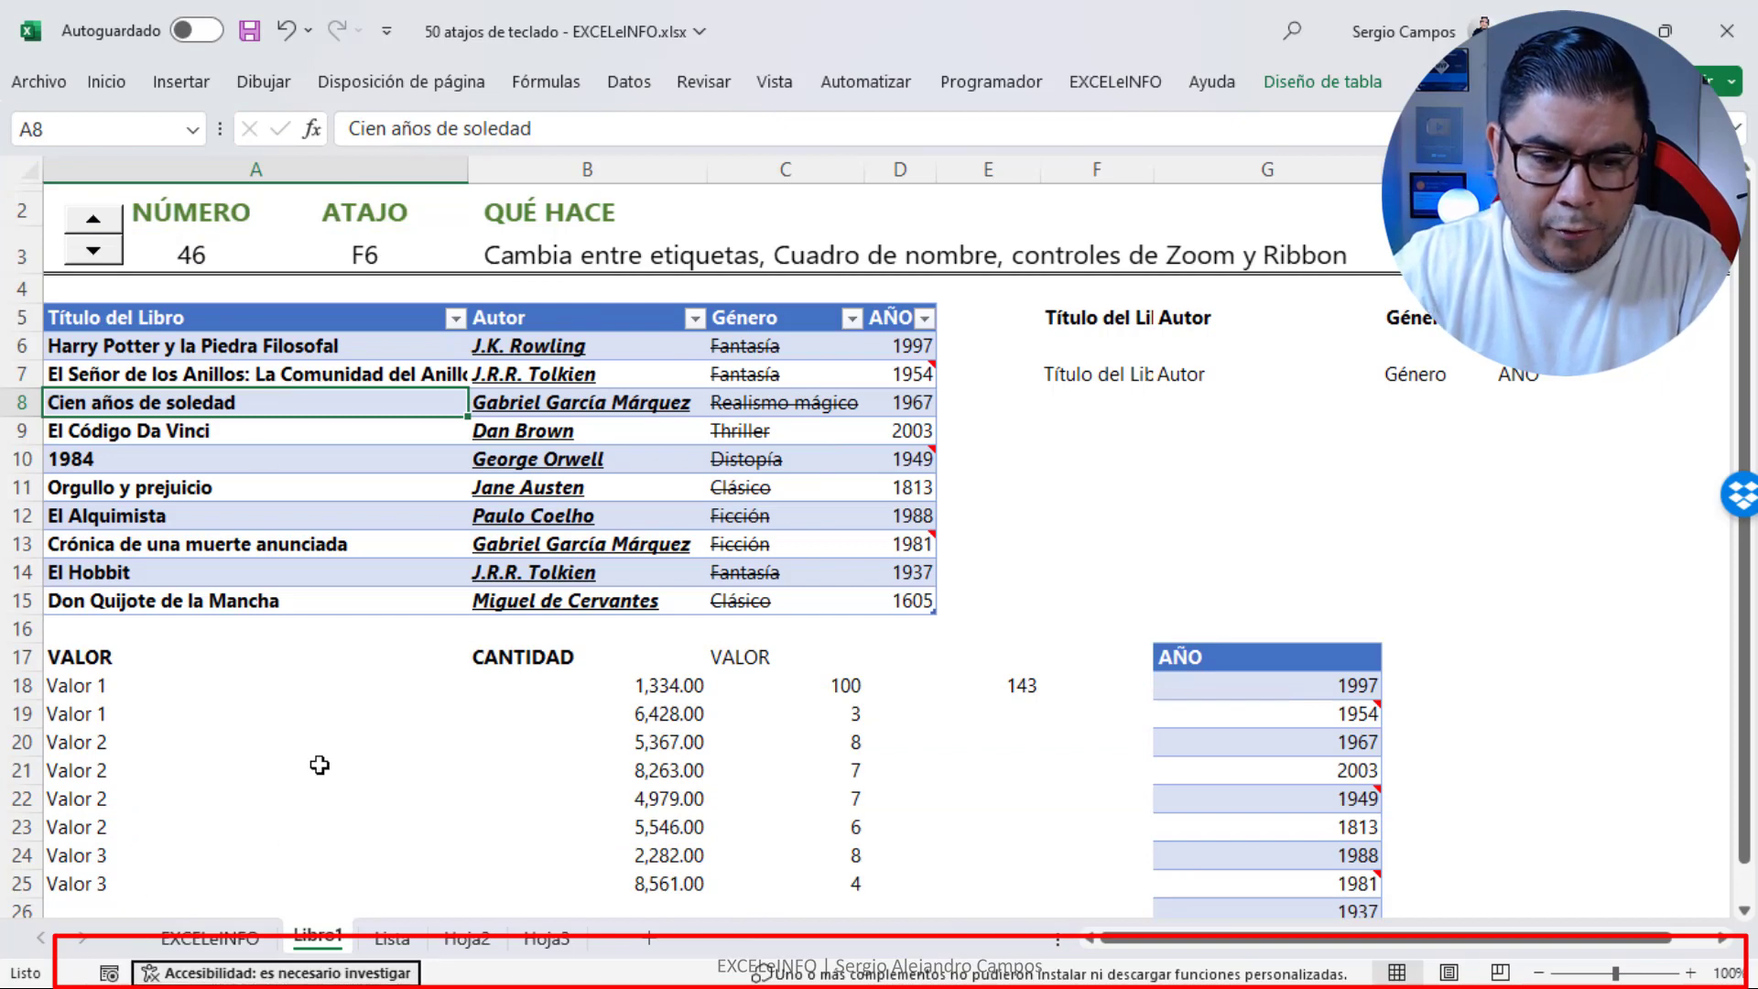
{"action": "key", "text": "Tab"}
{"action": "key", "text": "Tab"}
{"action": "key", "text": "Tab"}
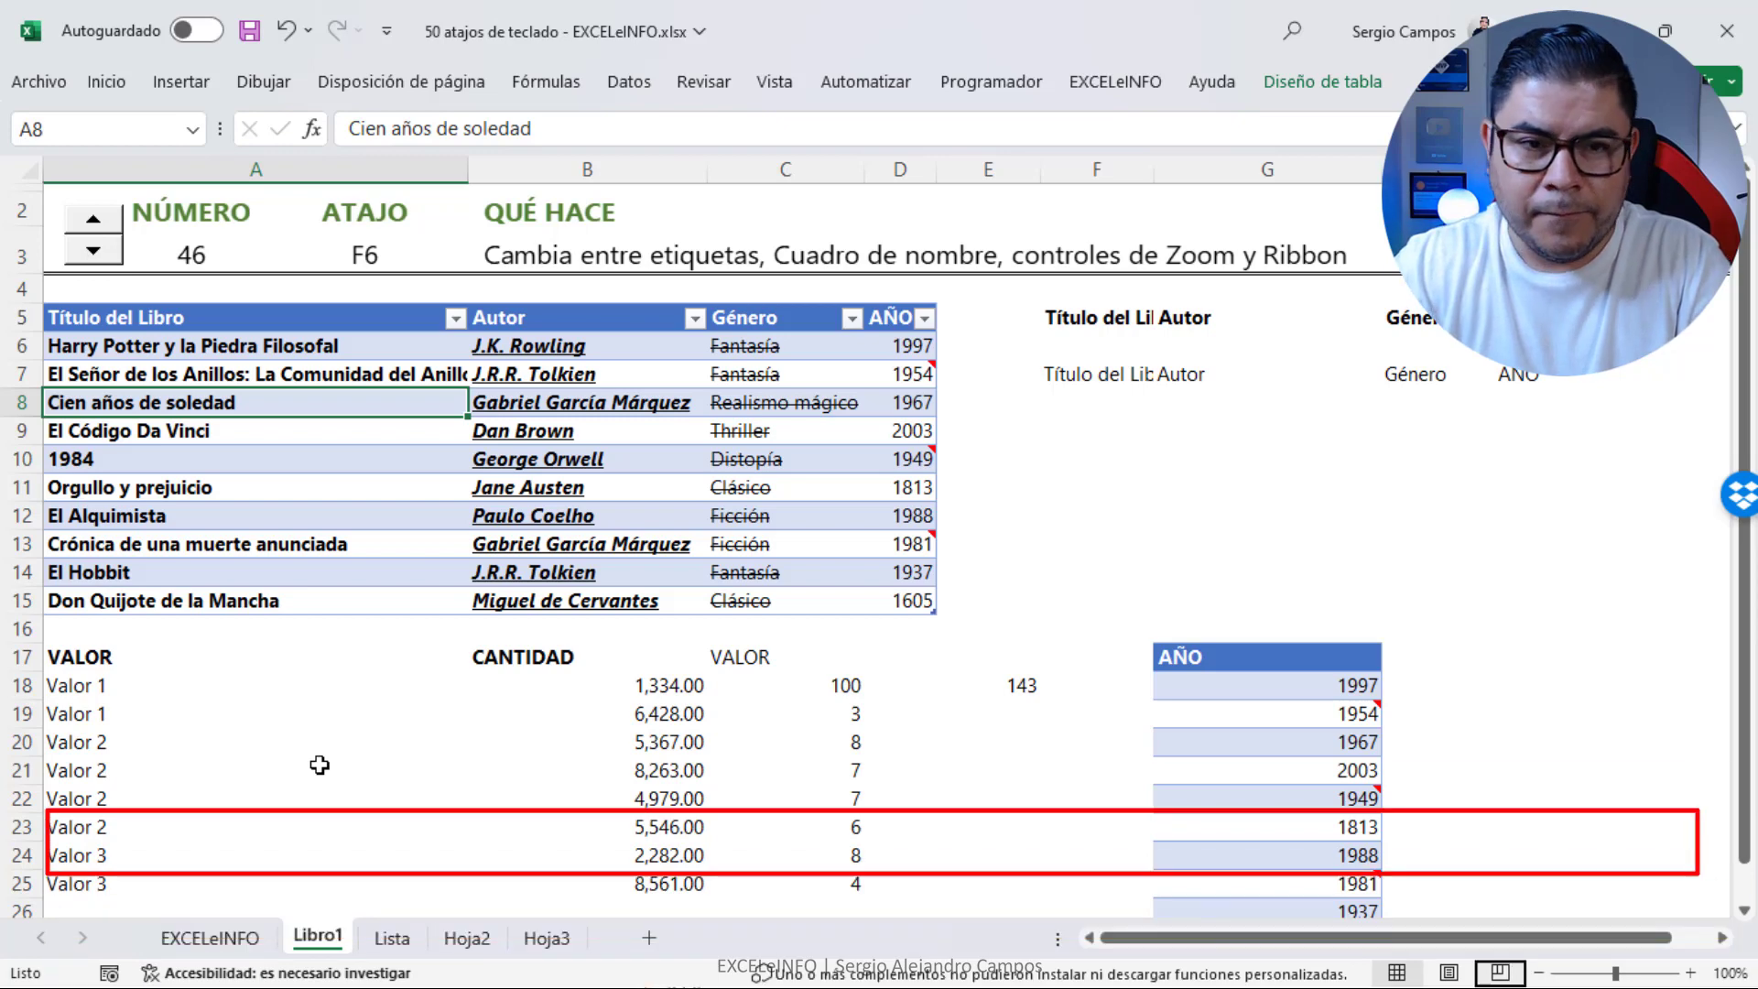
{"action": "key", "text": "F6"}
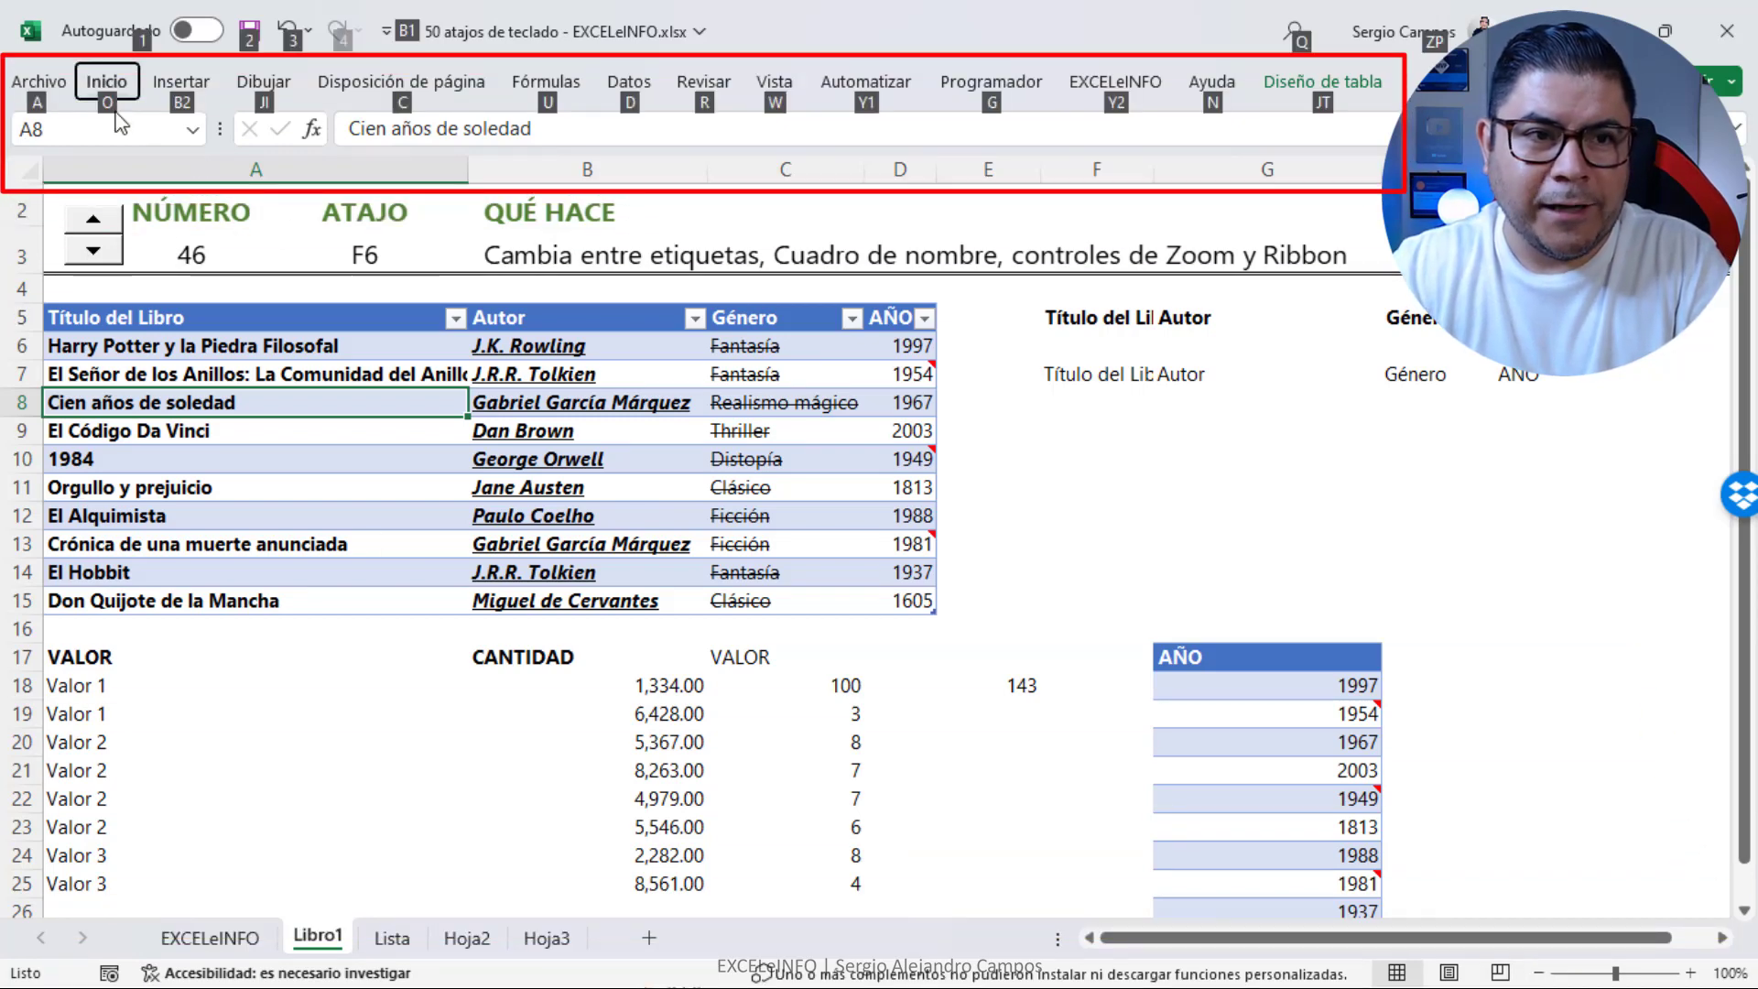
{"action": "key", "text": "Escape"}
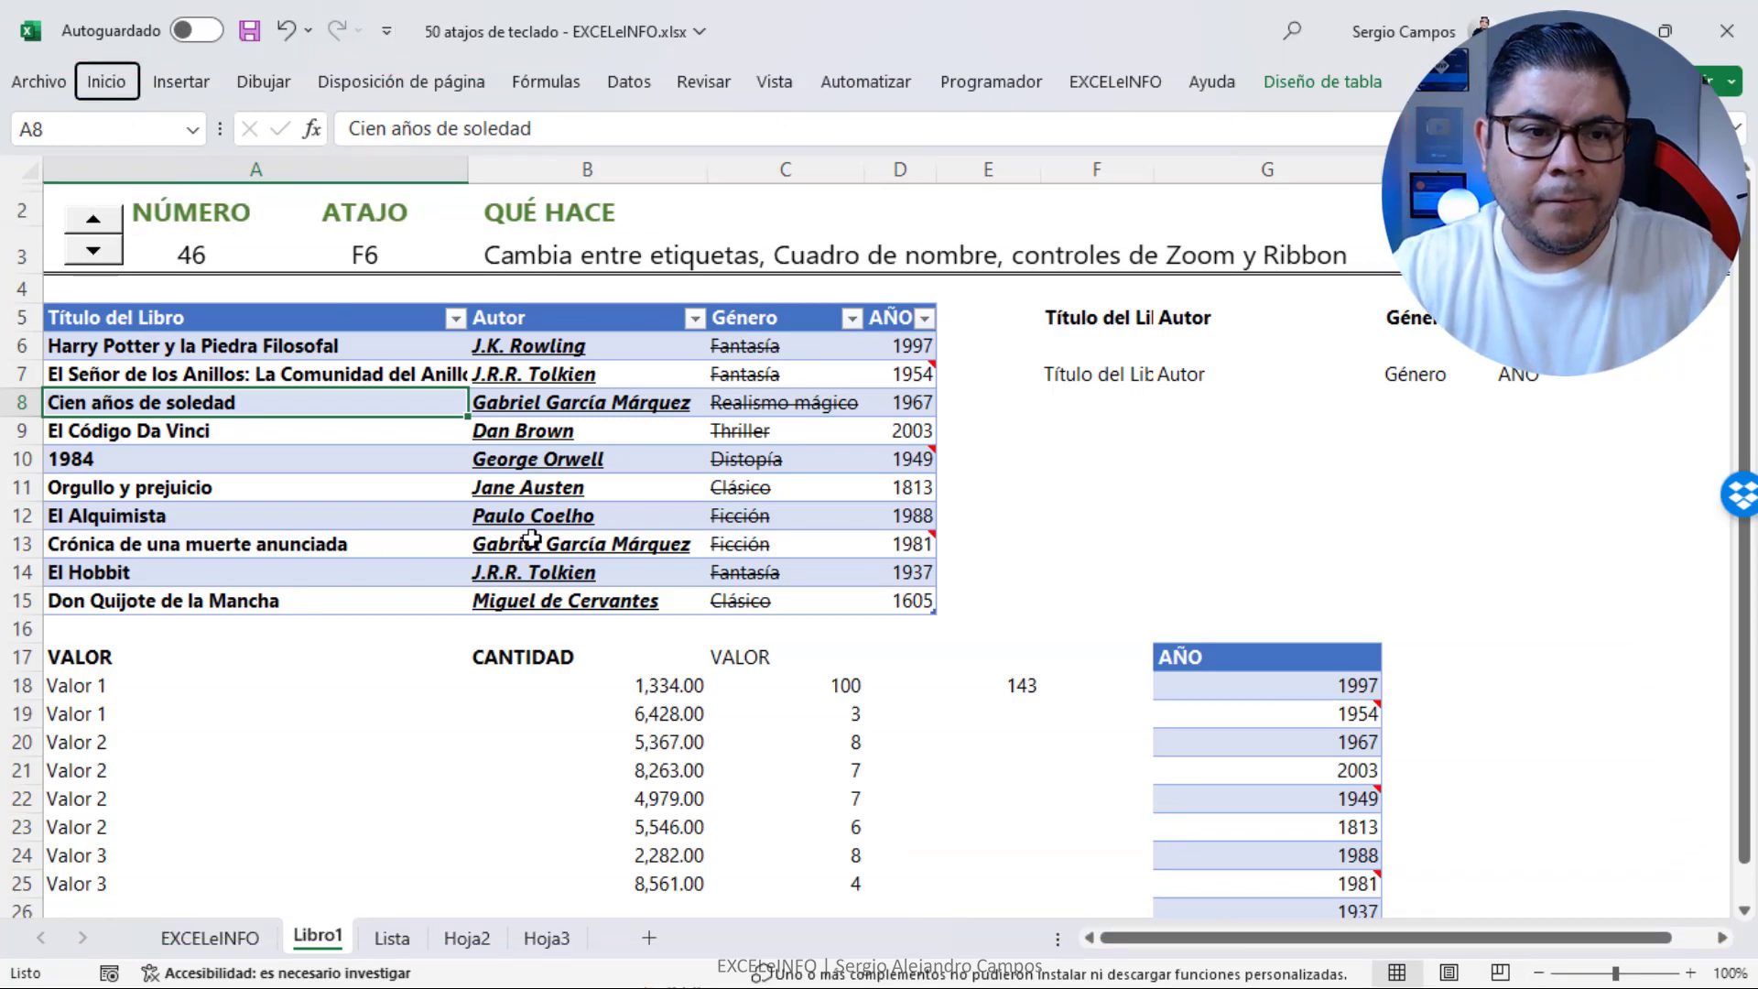
{"action": "left_click", "coordinate": [64, 317]}
{"action": "left_click", "coordinate": [100, 221]}
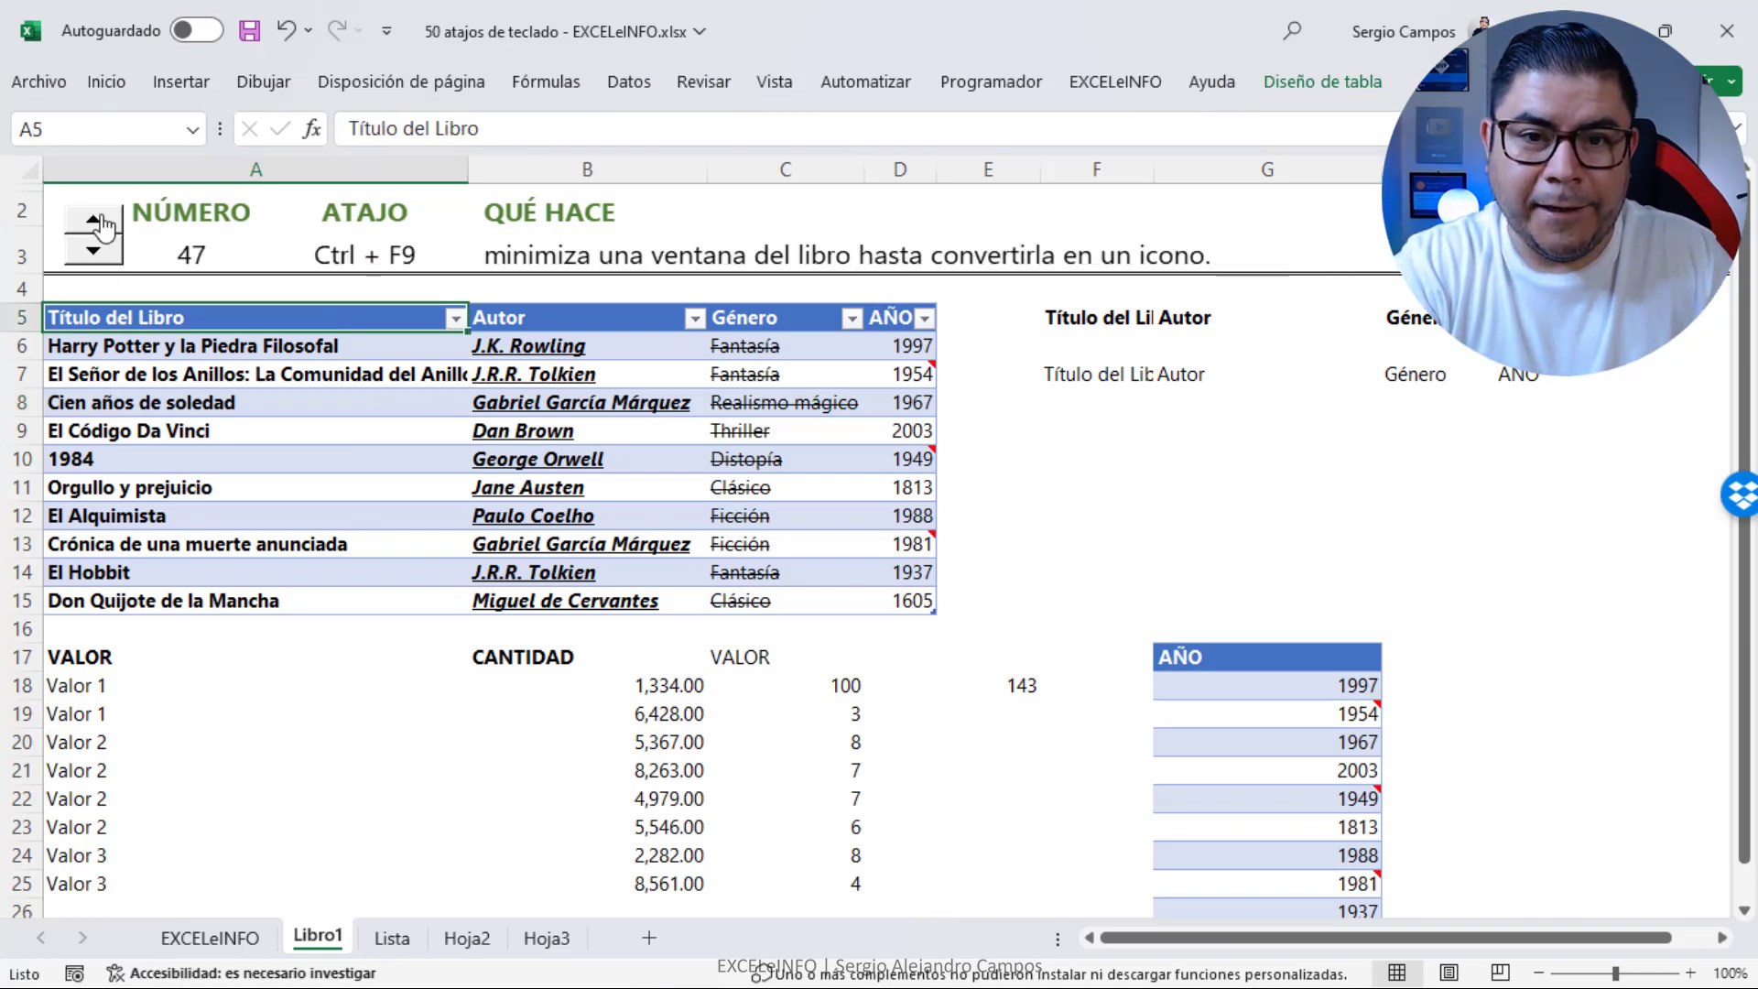
Minimize the workbook with Ctrl+F9, restore it with Ctrl+F10, and advance to shortcut 48
{"action": "key", "text": "ctrl+F9"}
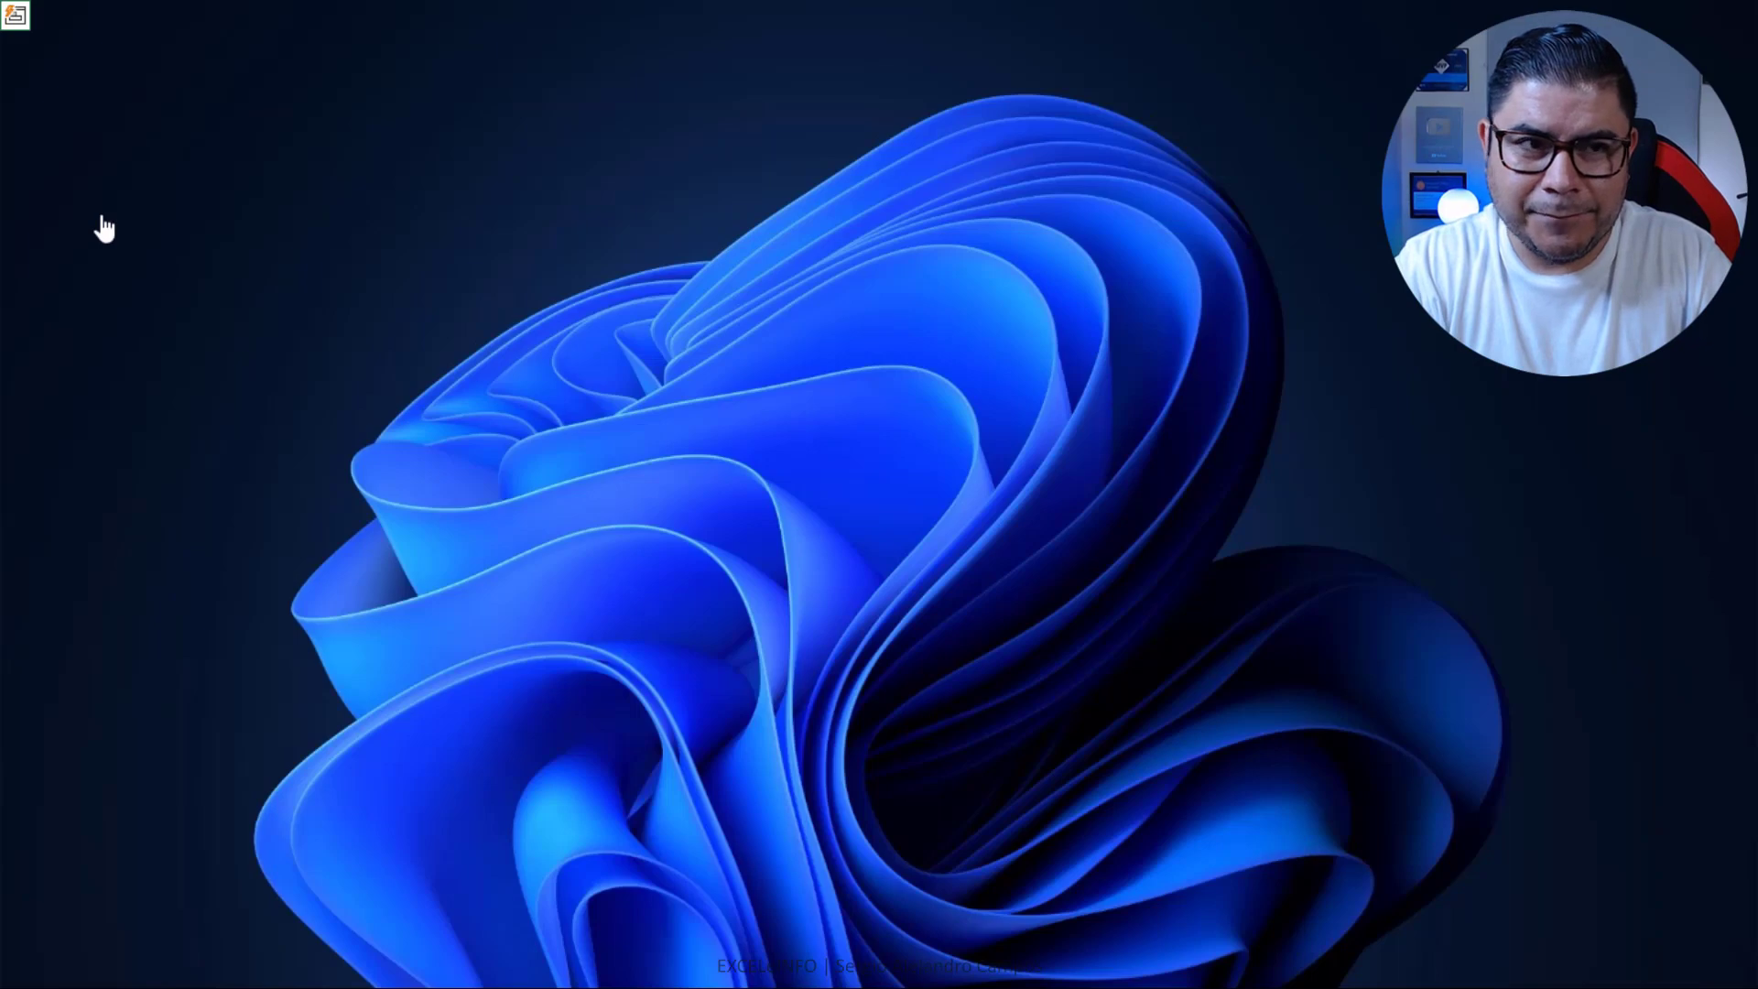
{"action": "key", "text": "ctrl+F10"}
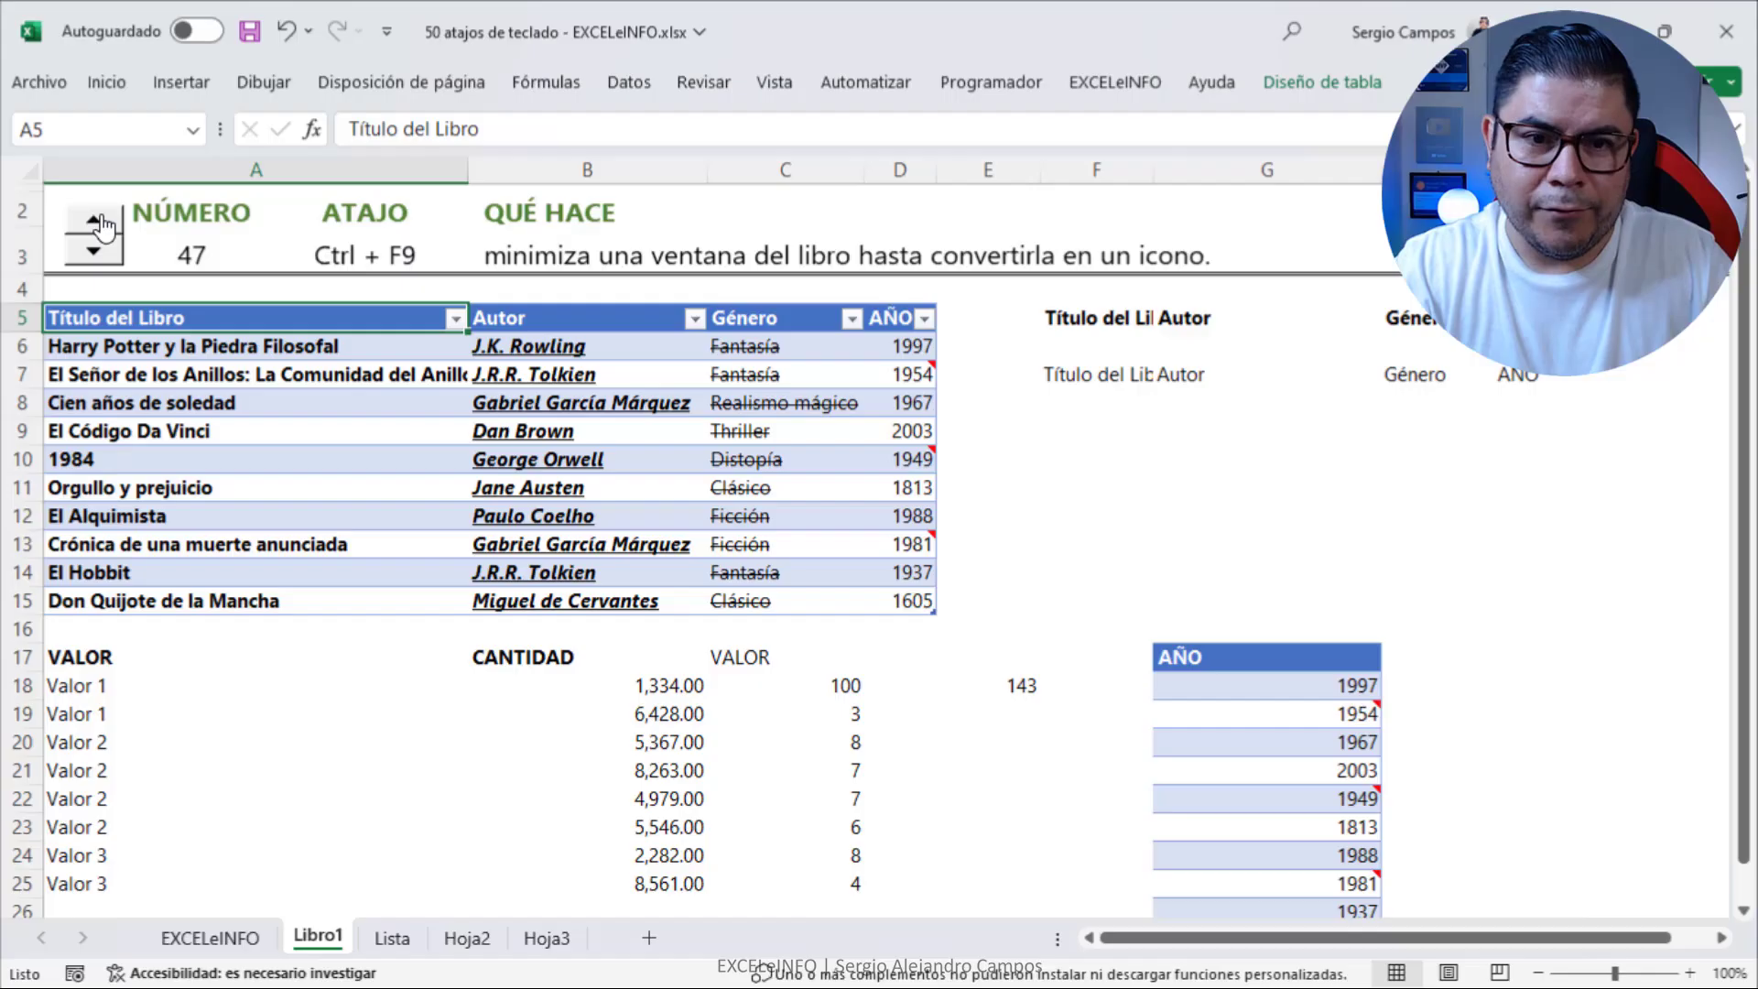
{"action": "left_click", "coordinate": [103, 223]}
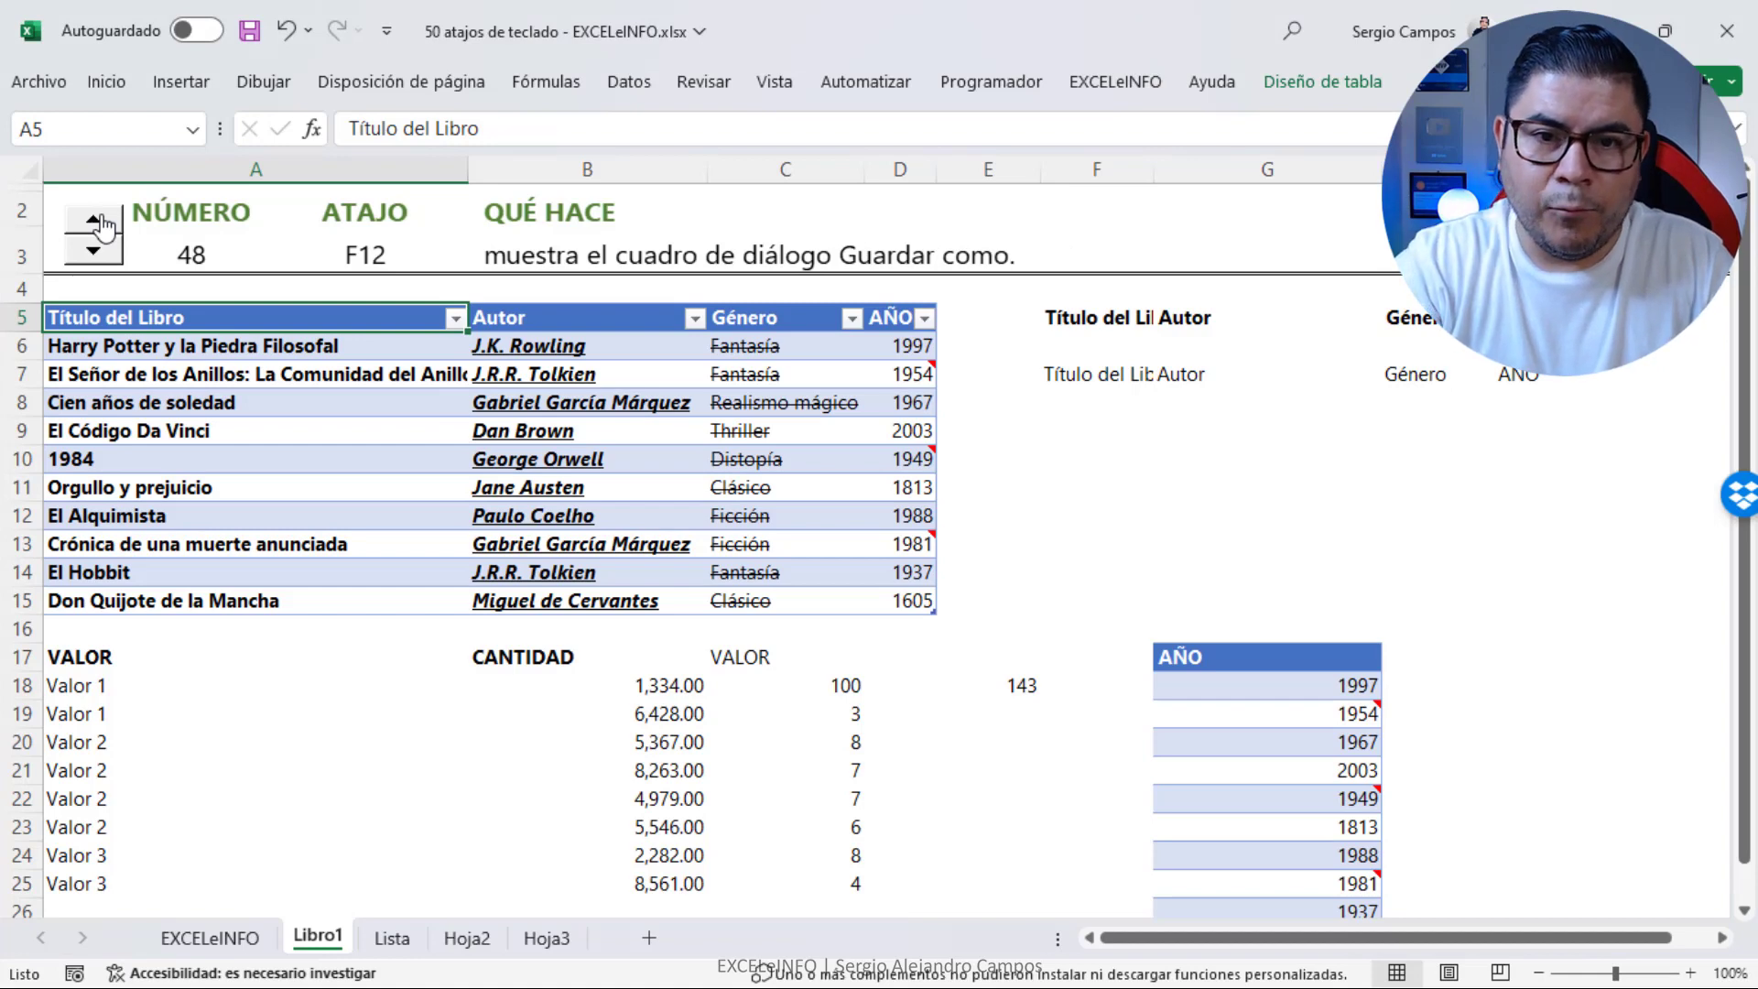
Show Save As with F12, cancel it, and advance the header to shortcut 49
{"action": "key", "text": "F12"}
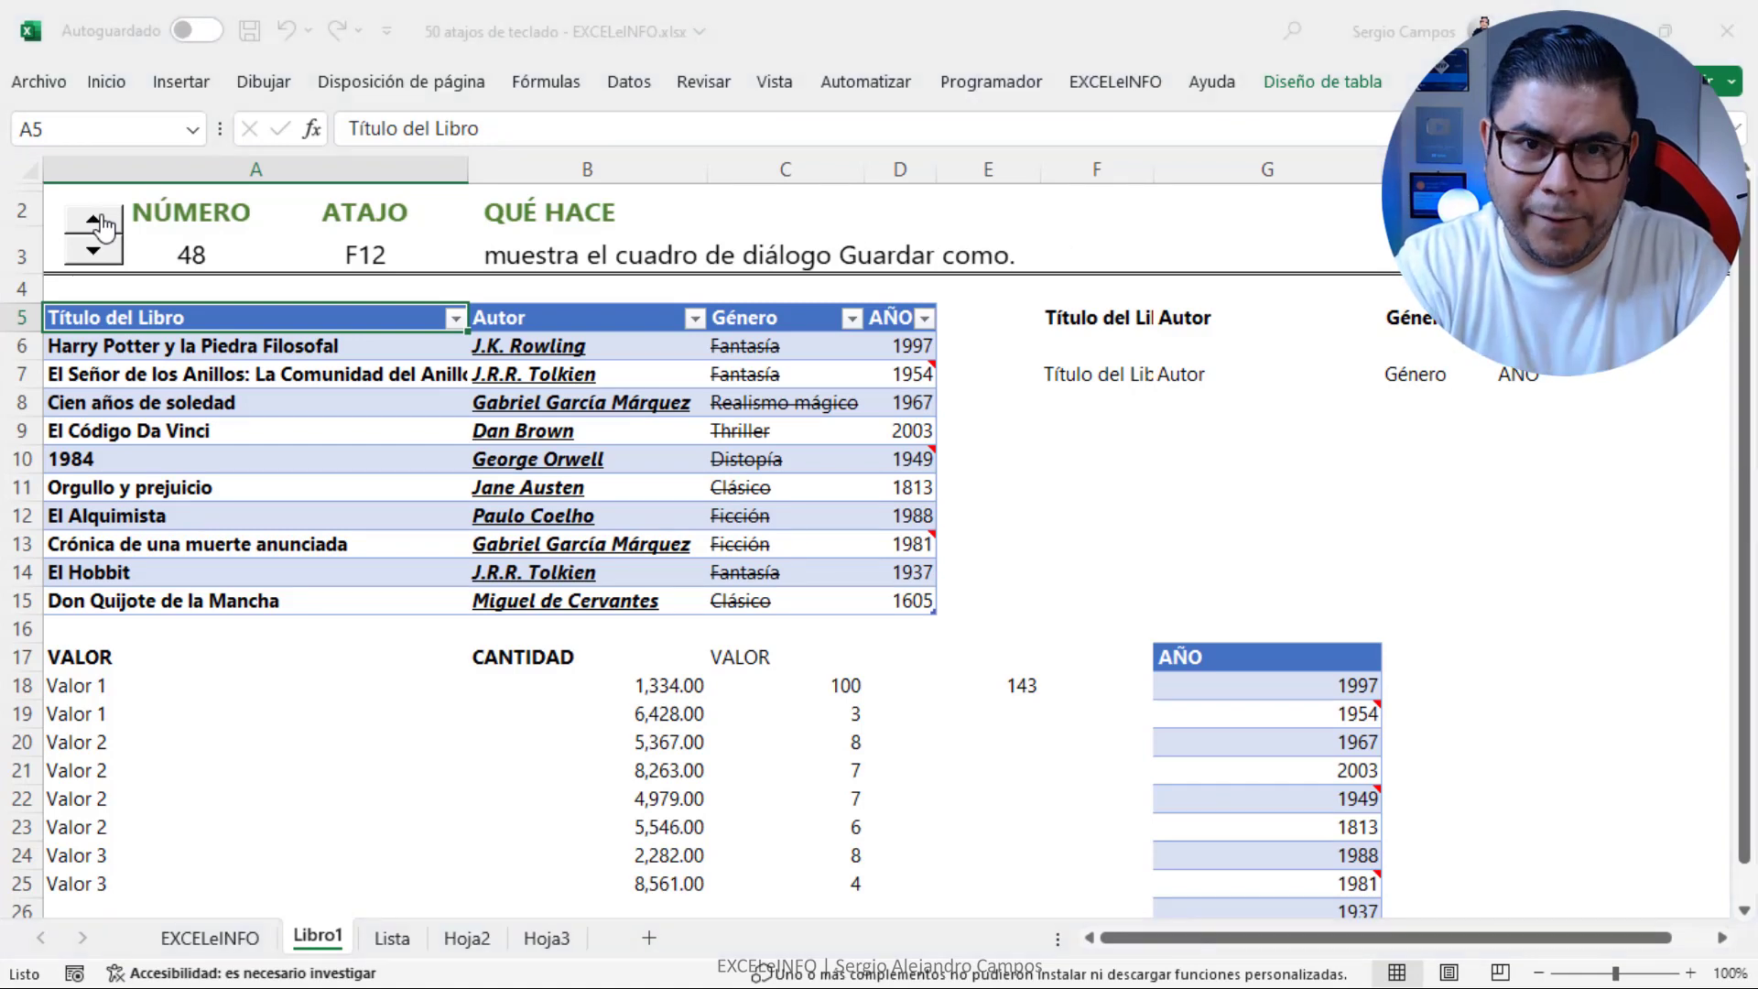
{"action": "key", "text": "Escape"}
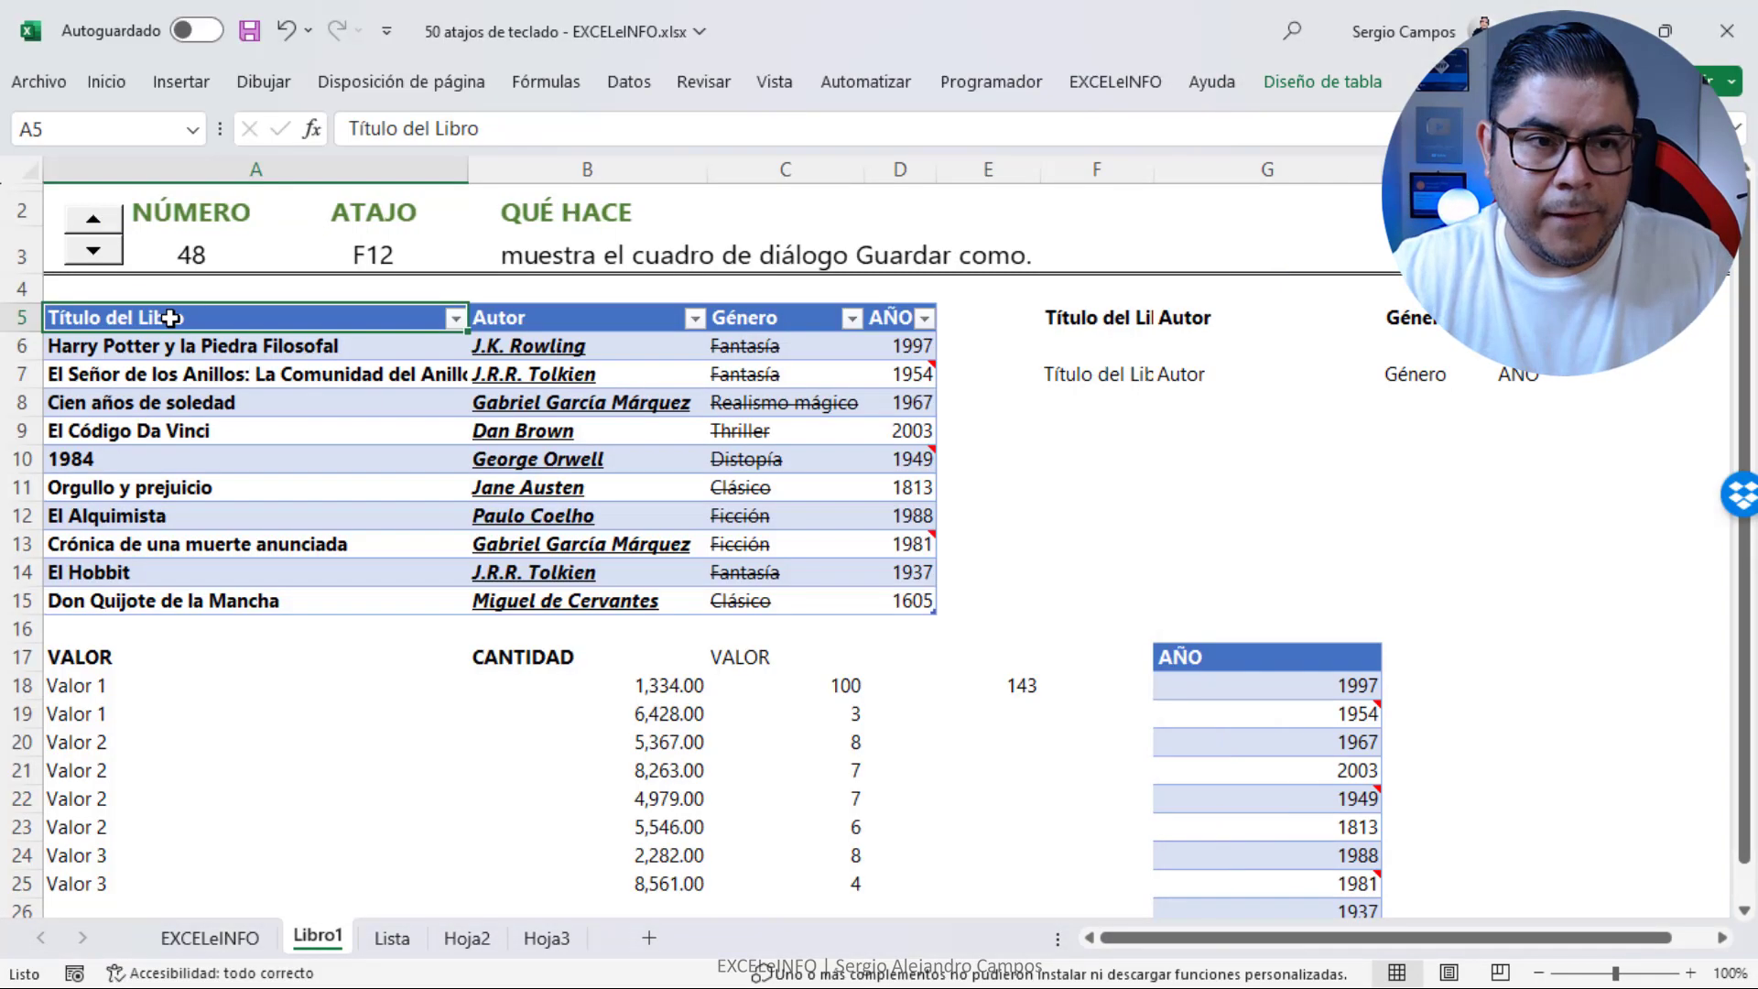
{"action": "left_click", "coordinate": [119, 233]}
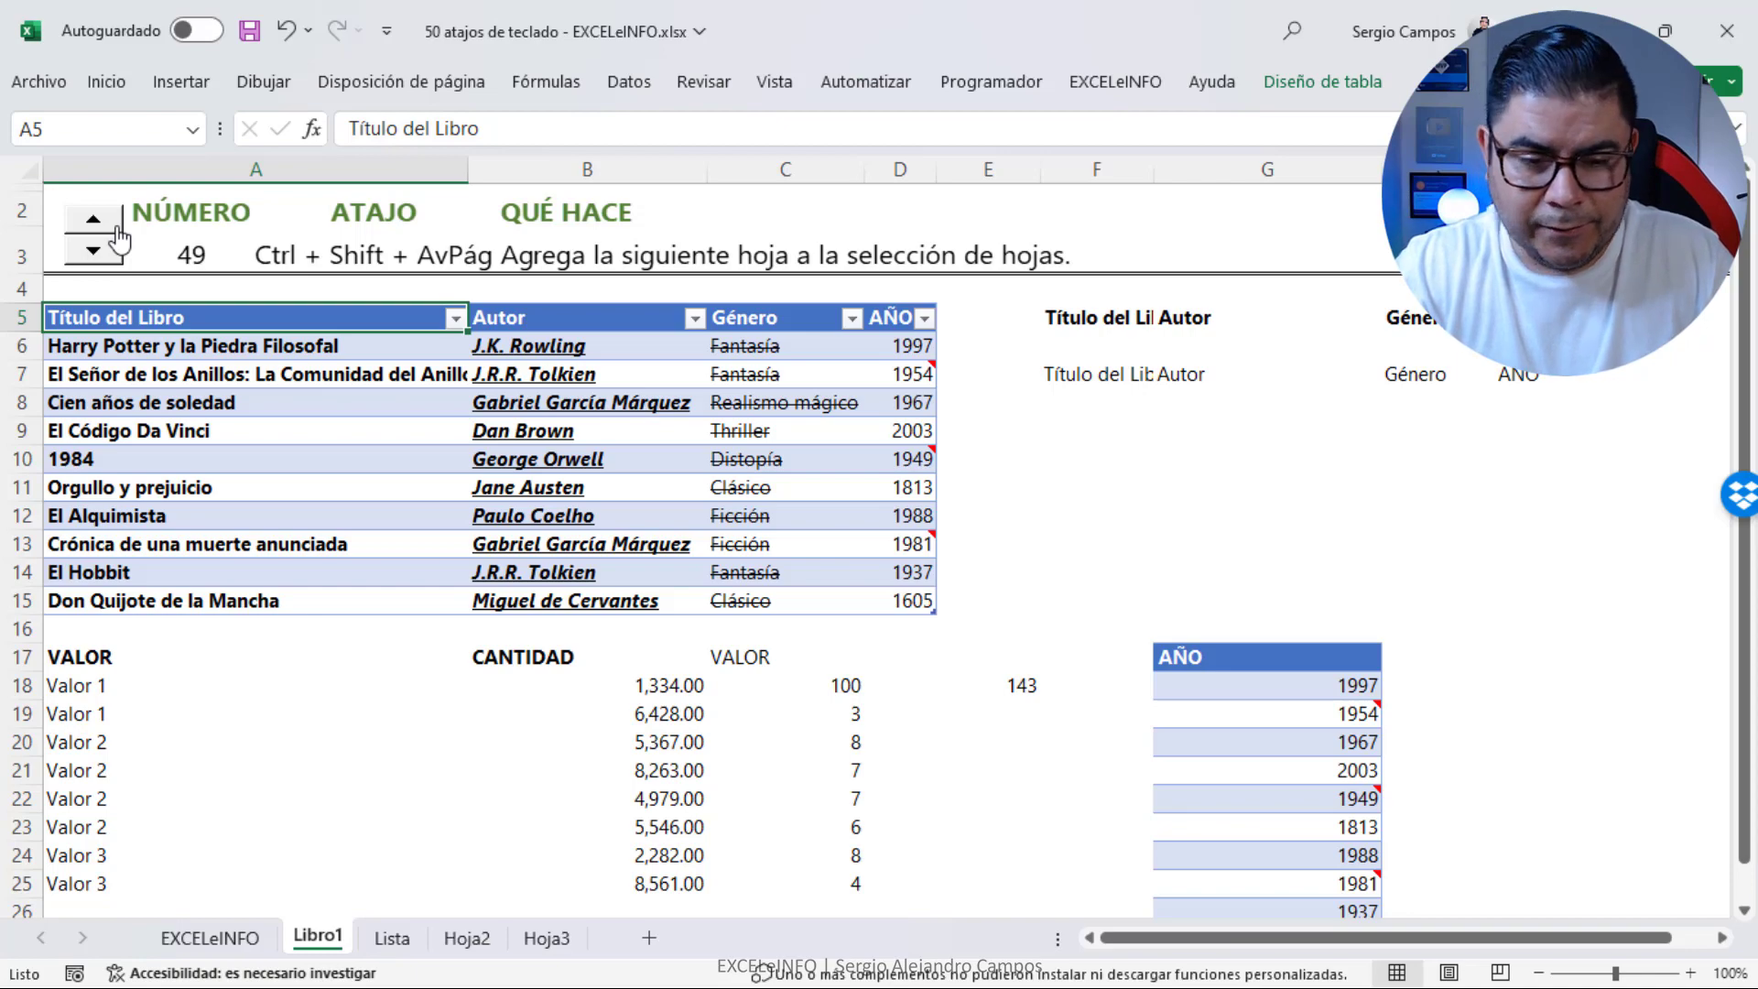
Group the next sheet with Ctrl+Shift+PgDn, ungroup back to Libro1, and advance to shortcut 50
{"action": "key", "text": "ctrl+shift+Page_Down"}
{"action": "key", "text": "ctrl+shift+Page_Down"}
{"action": "key", "text": "ctrl+shift+Page_Down"}
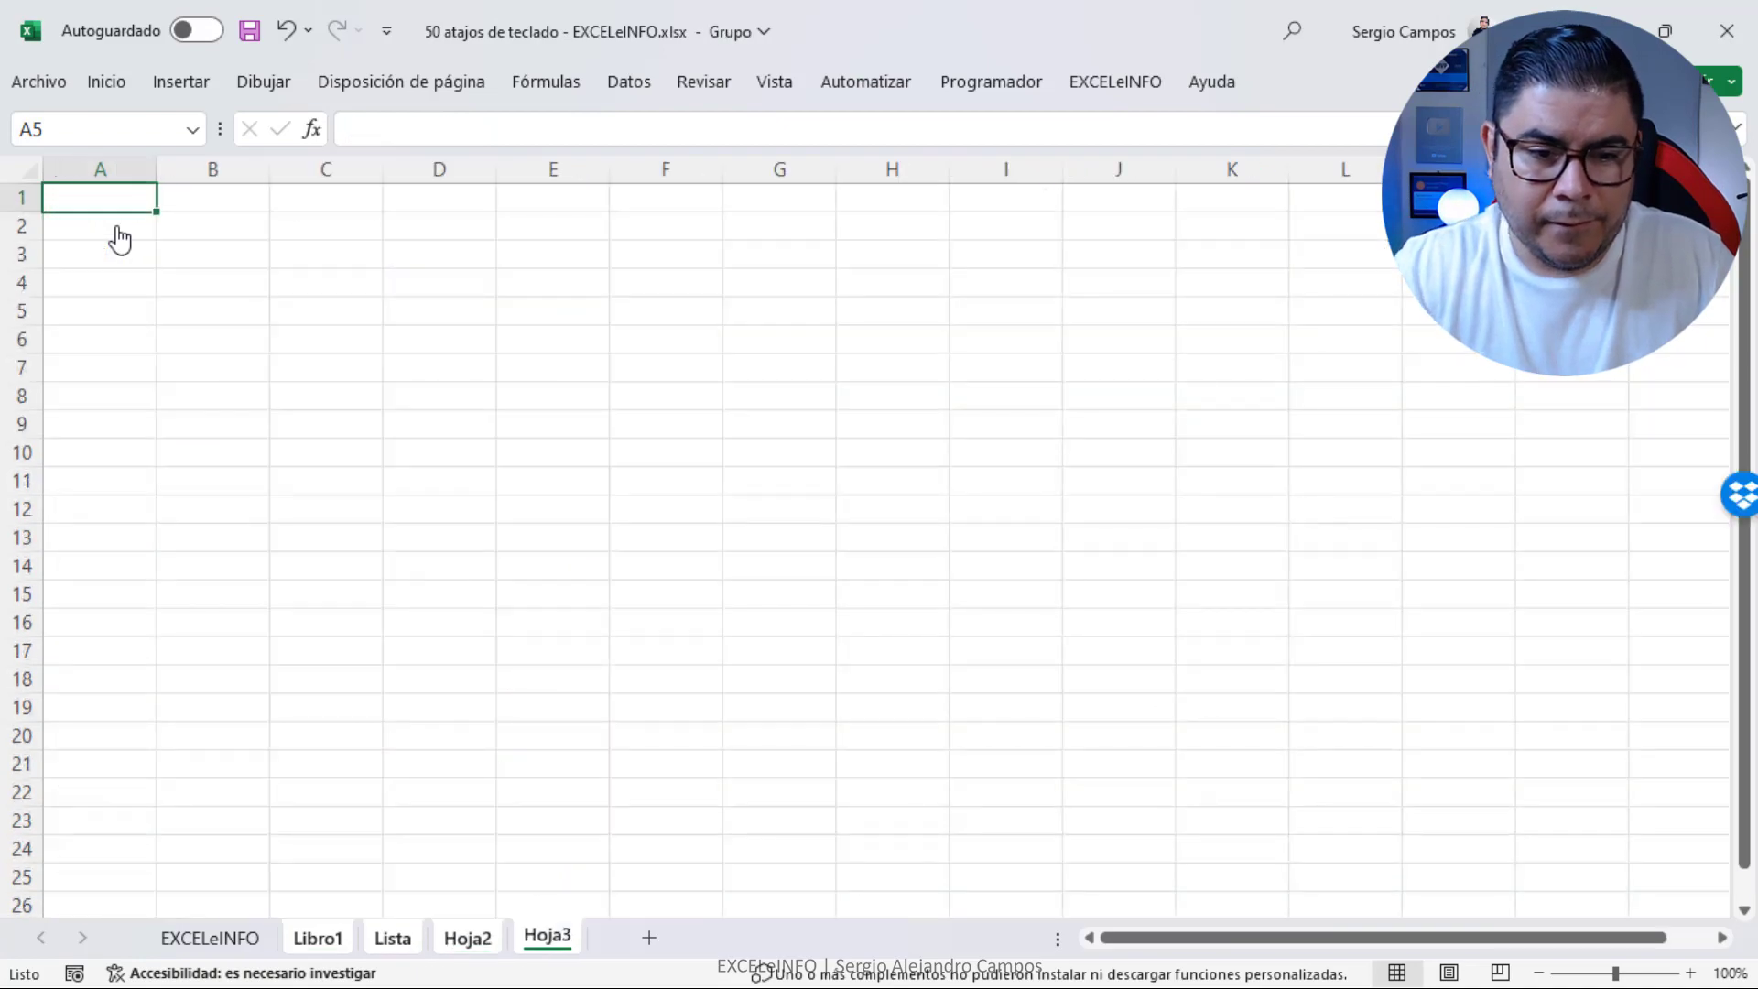
{"action": "left_click", "coordinate": [209, 937]}
{"action": "left_click", "coordinate": [318, 937]}
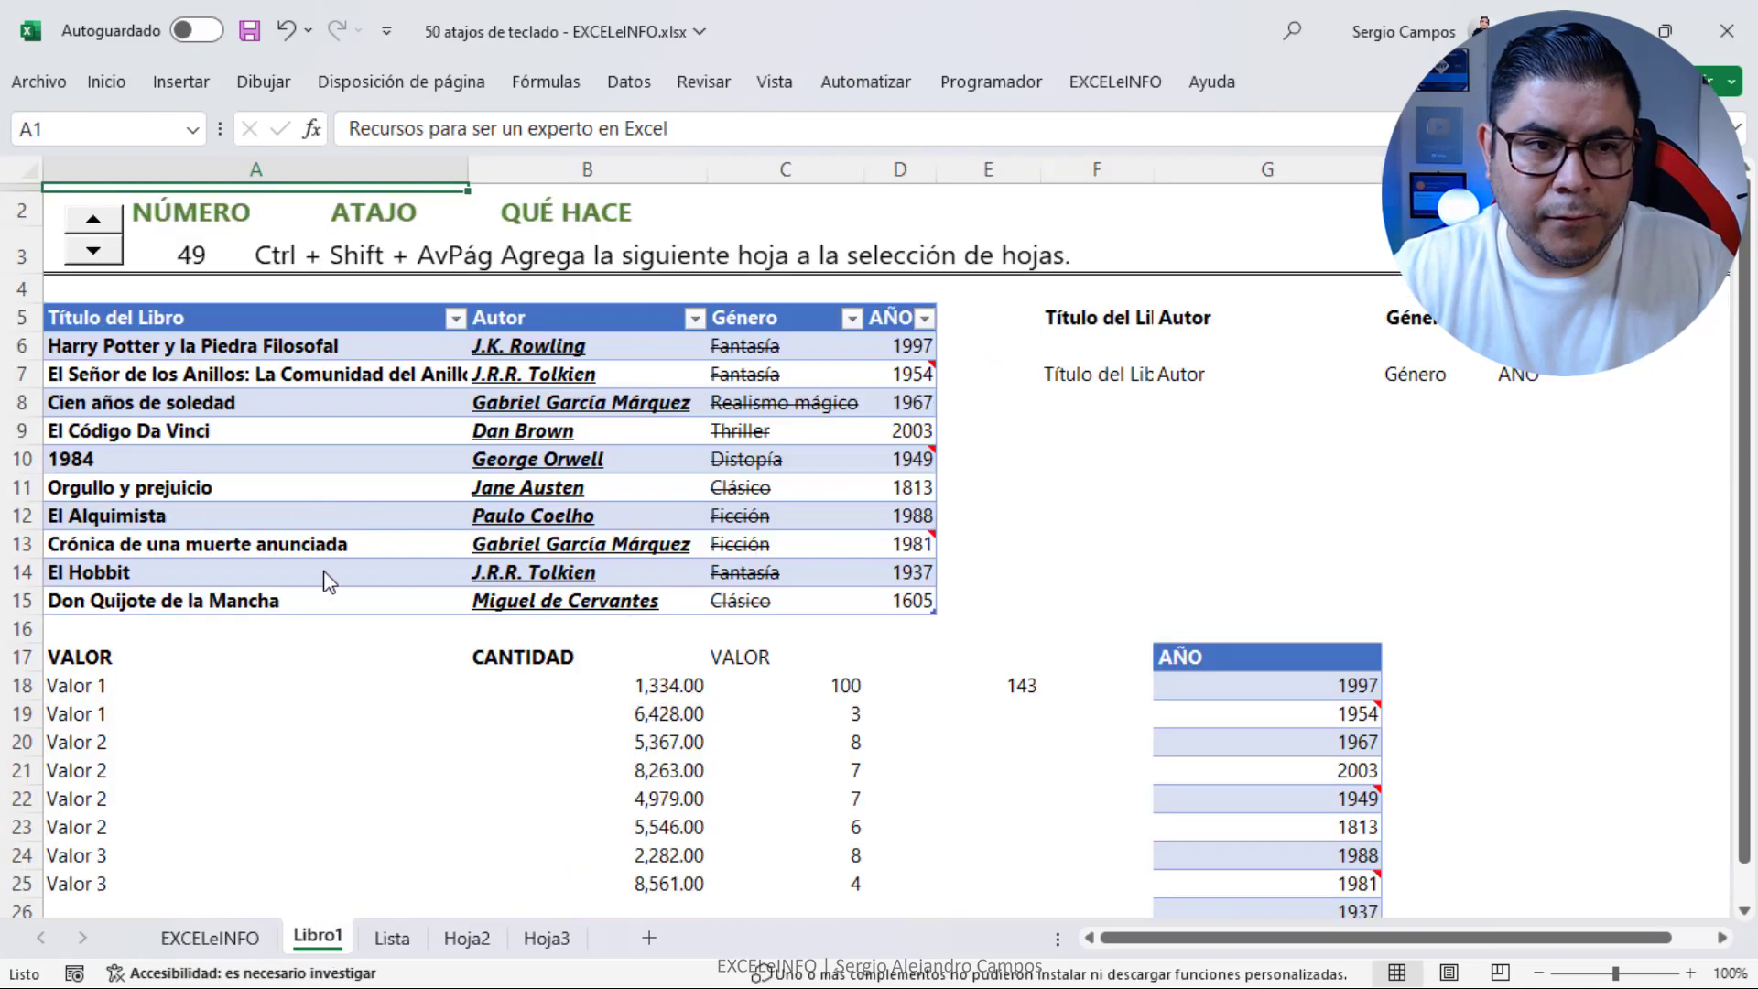
{"action": "left_click", "coordinate": [95, 220]}
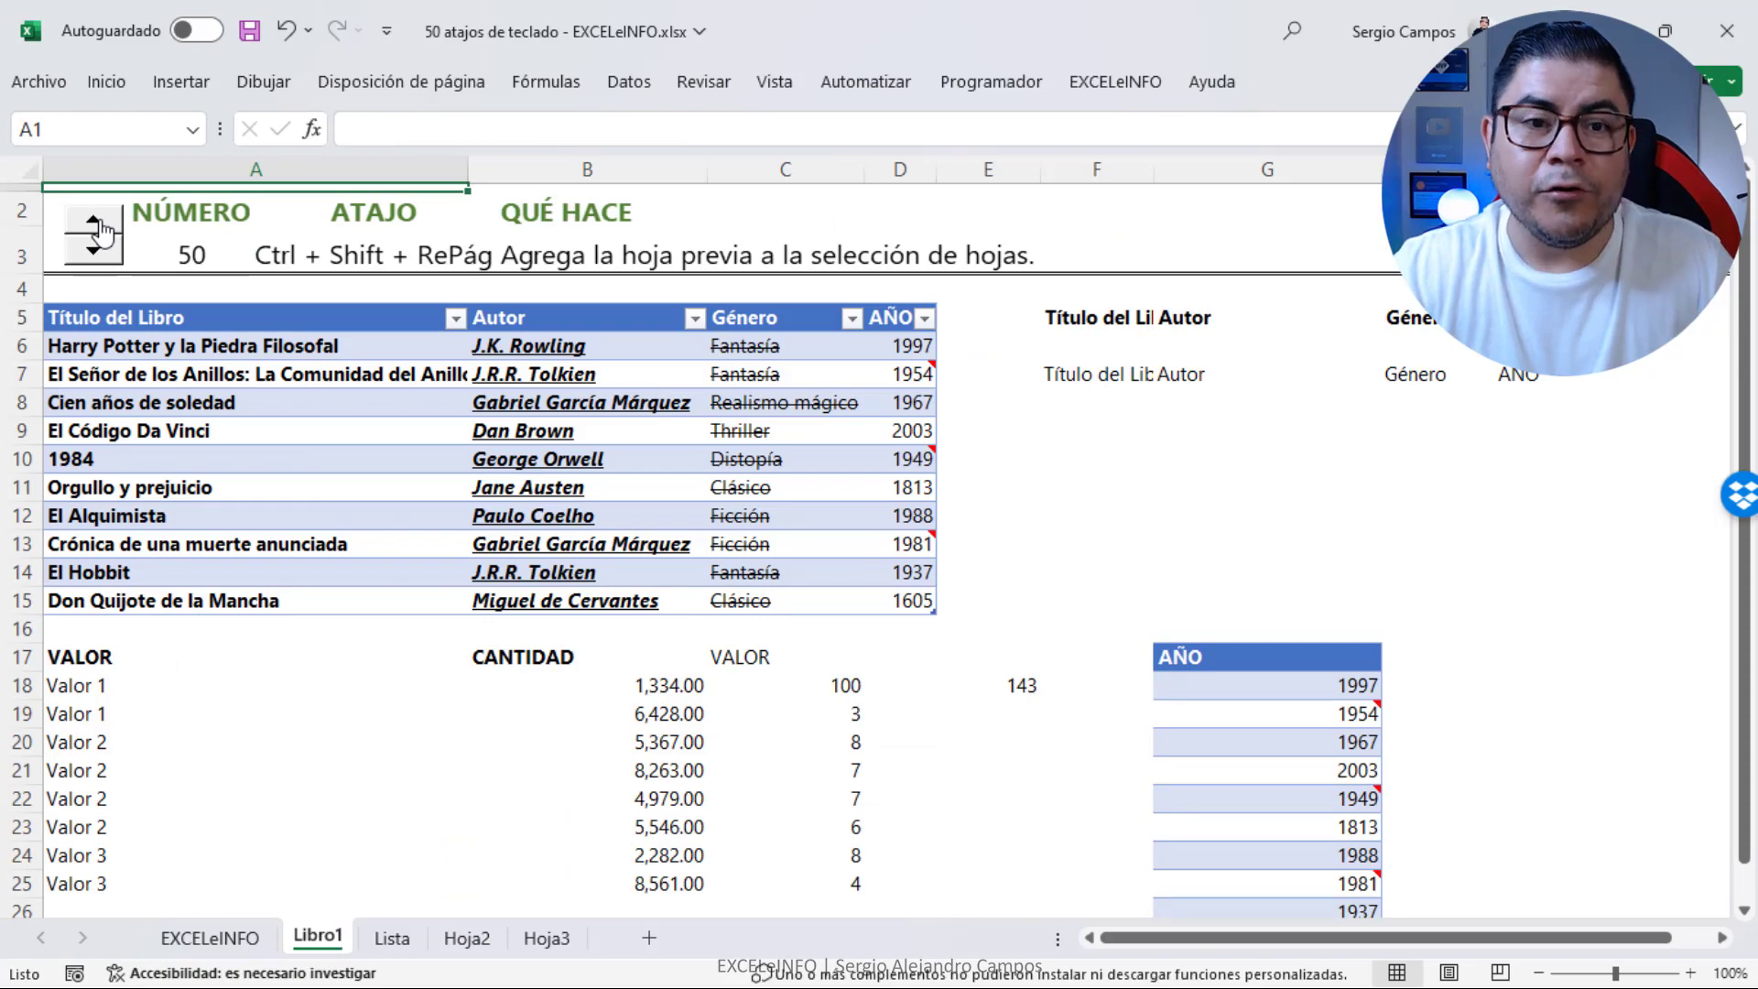
From Hoja3, group the two previous sheets with Ctrl+Shift+PgUp and select the Título del Libro cell
{"action": "left_click", "coordinate": [564, 941]}
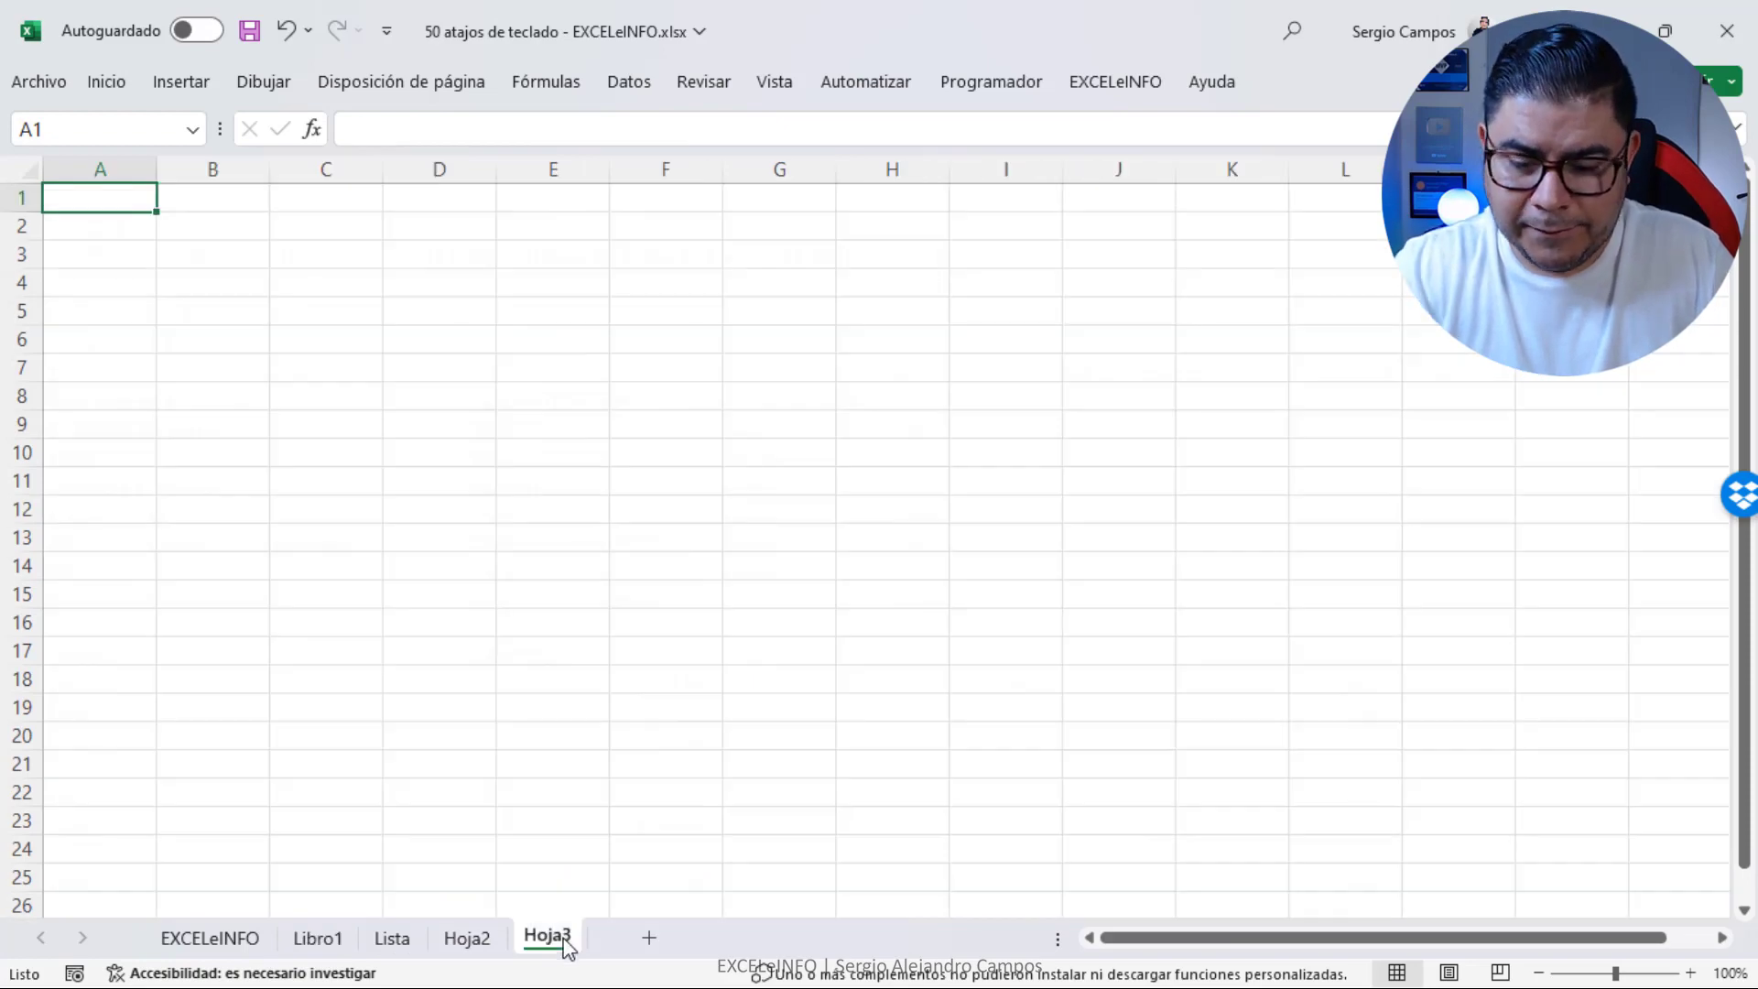
{"action": "key", "text": "ctrl+shift+Page_Up"}
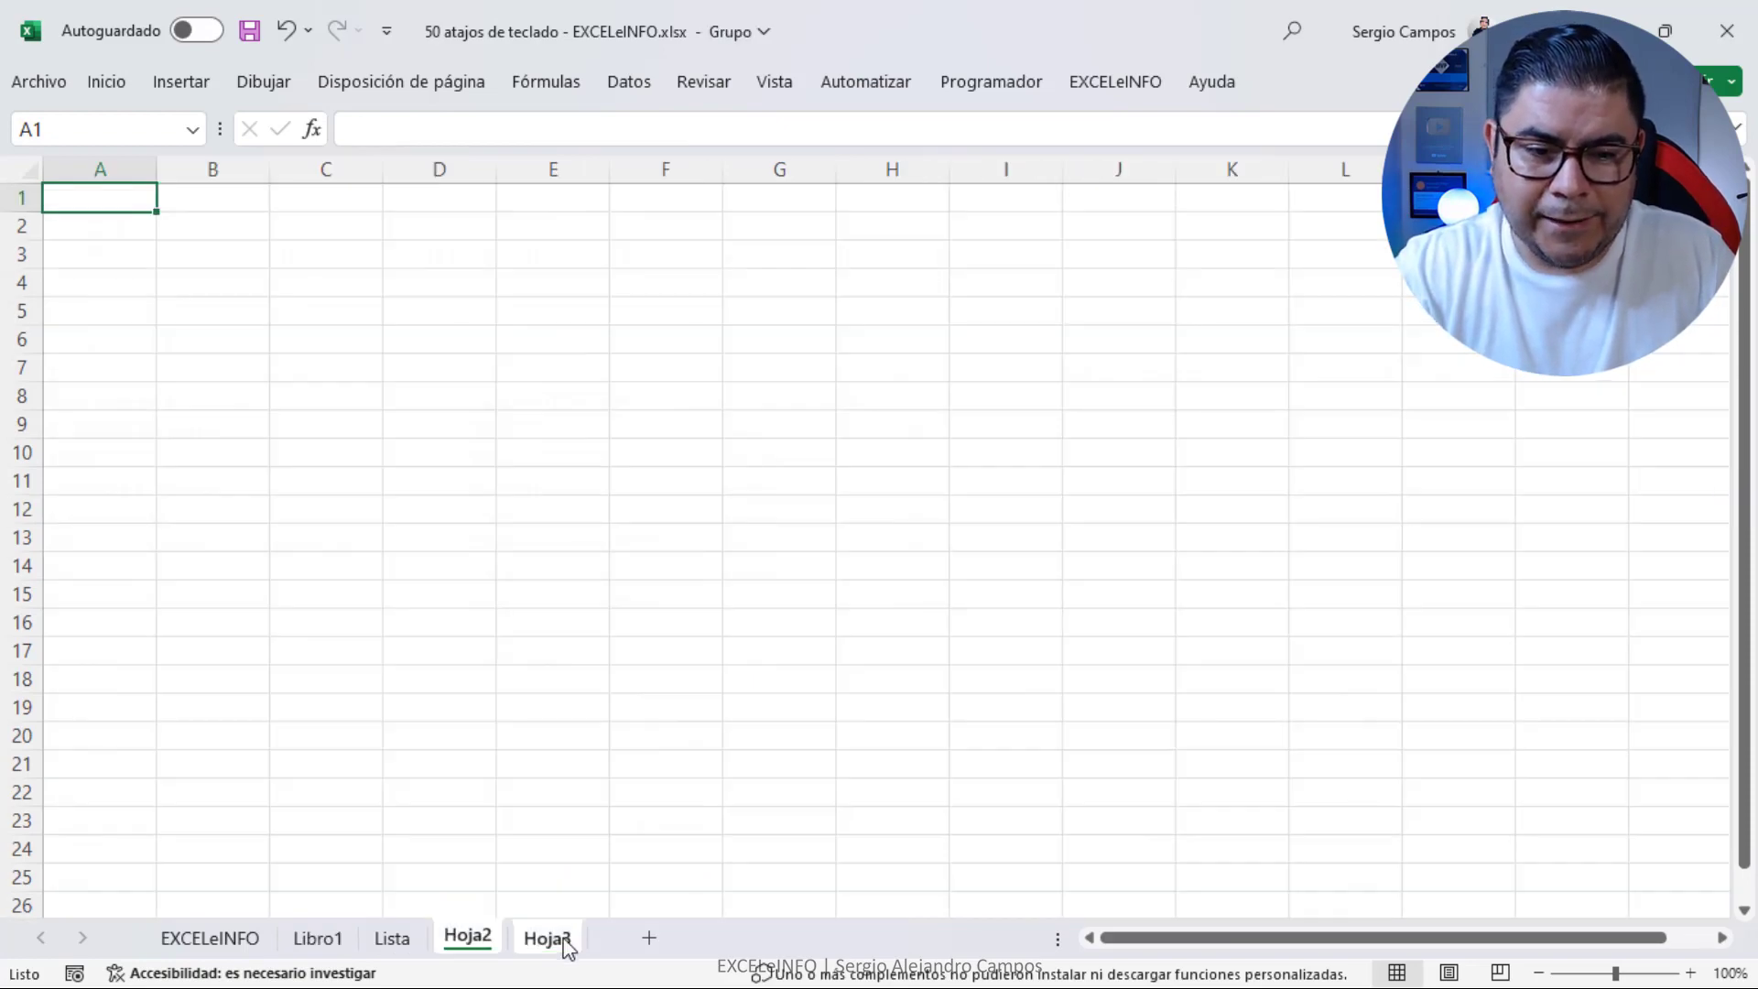
{"action": "key", "text": "ctrl+shift+Page_Up"}
{"action": "key", "text": "ctrl+shift+Page_Up"}
{"action": "left_click", "coordinate": [340, 322]}
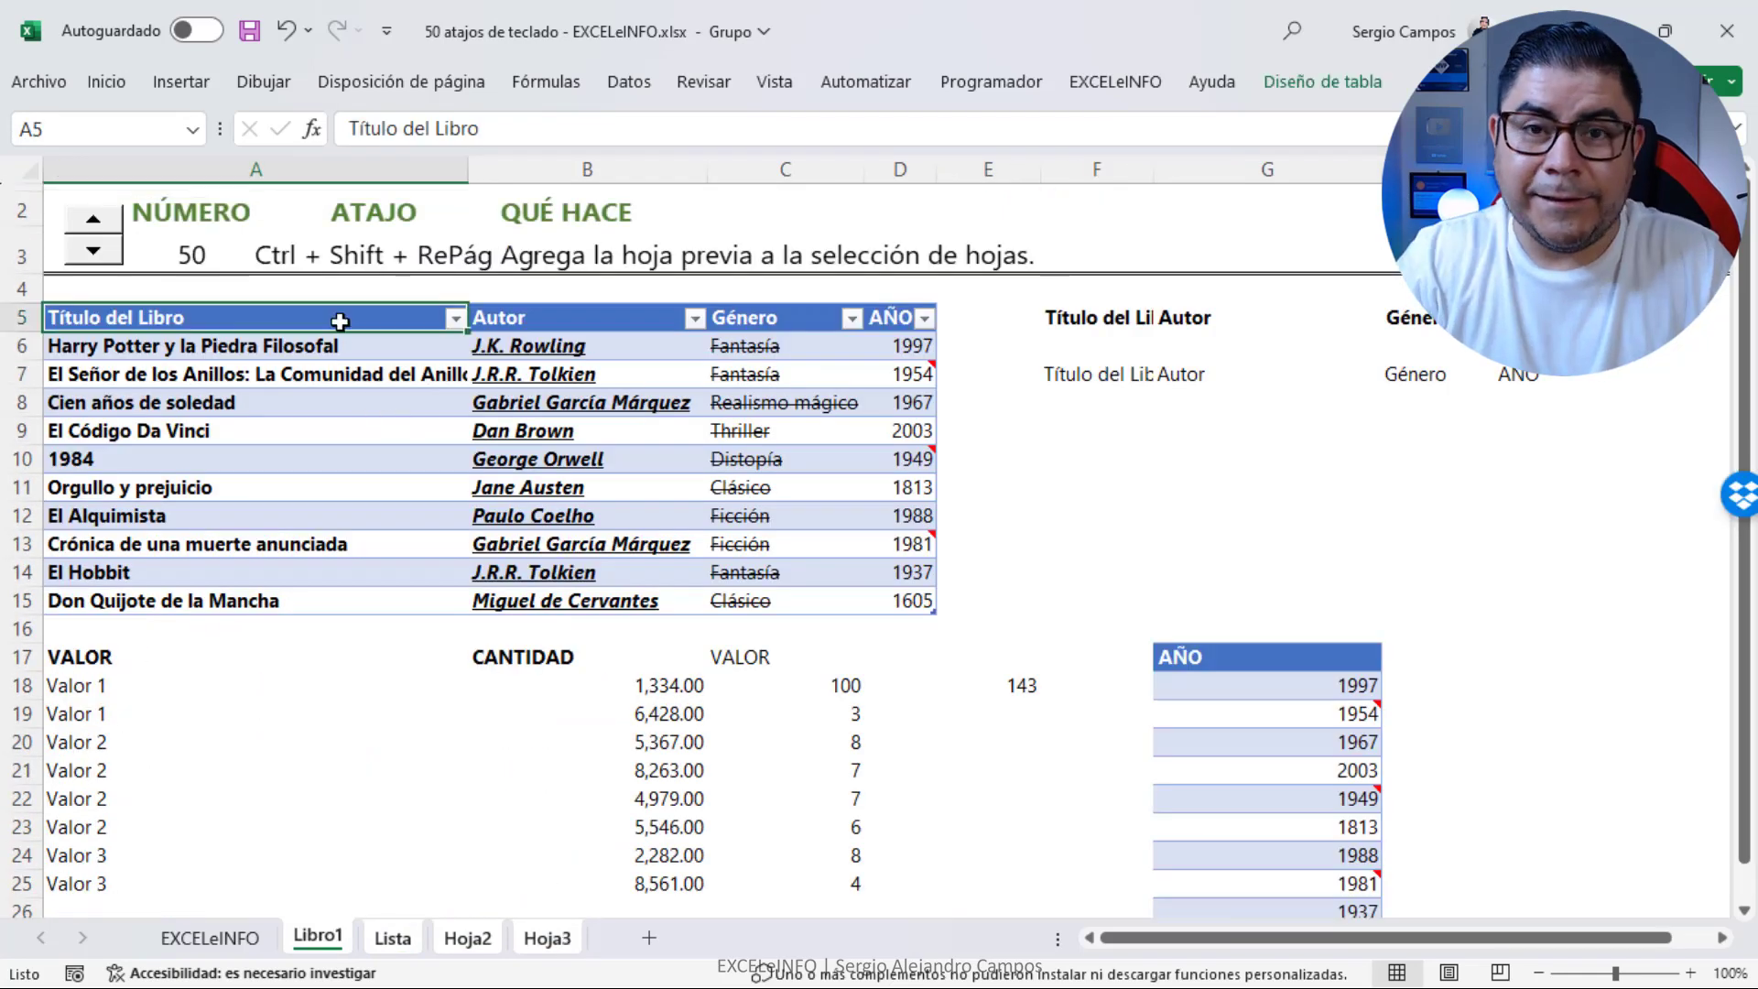